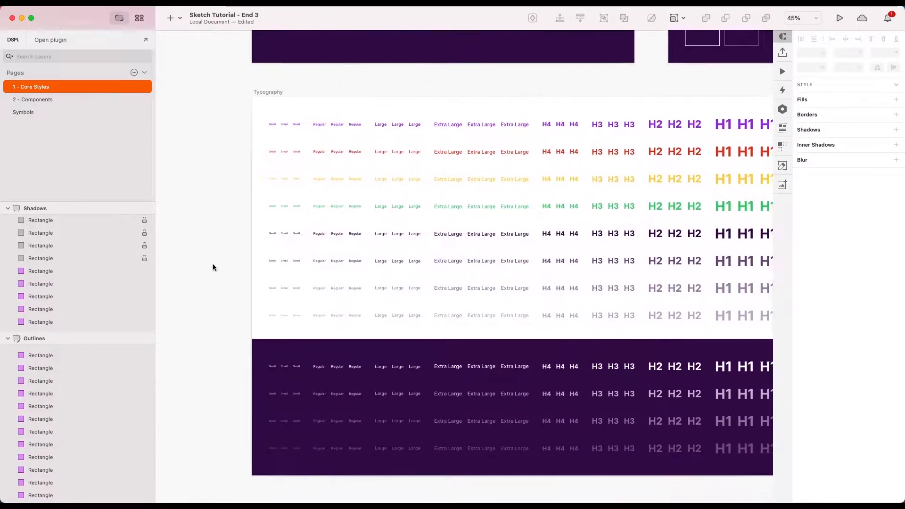
scroll(213, 263, "down", 5)
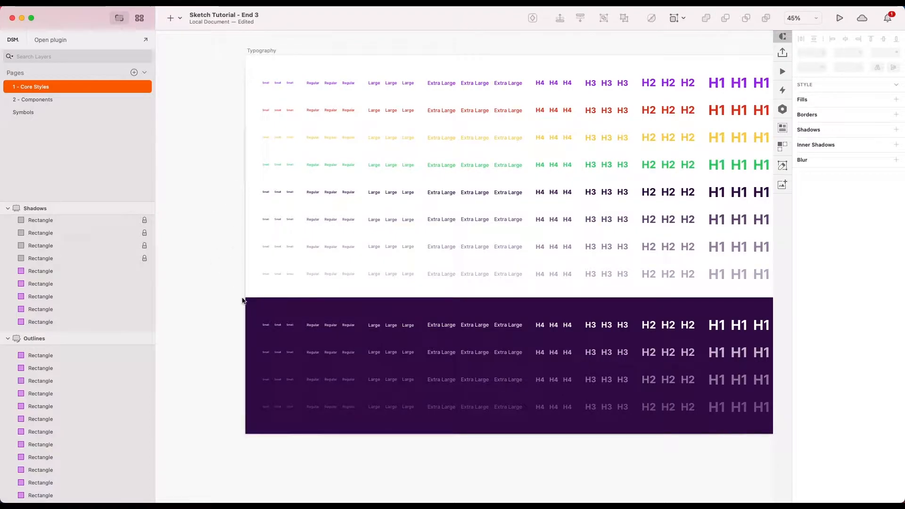
scroll(343, 445, "right", 3)
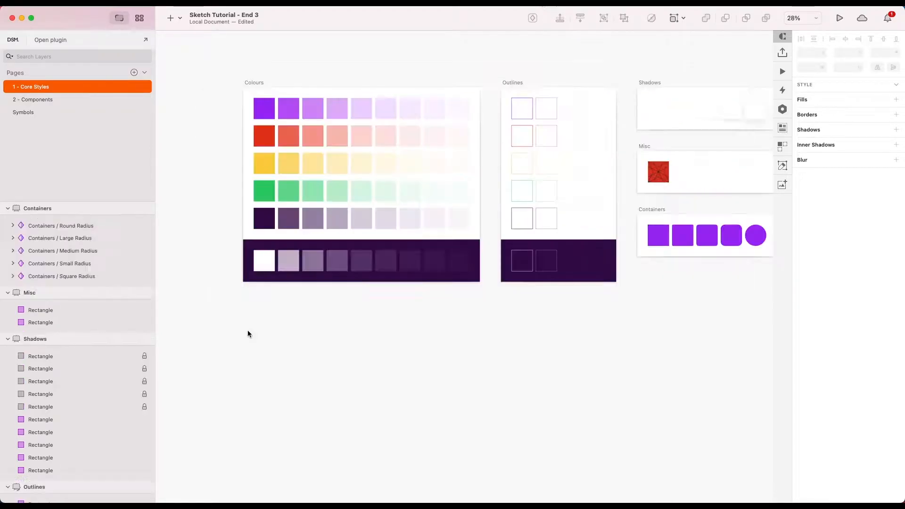
Draw an artboard of about 2824 by 1908 below the Colours artboard and name it Typography.
key("a")
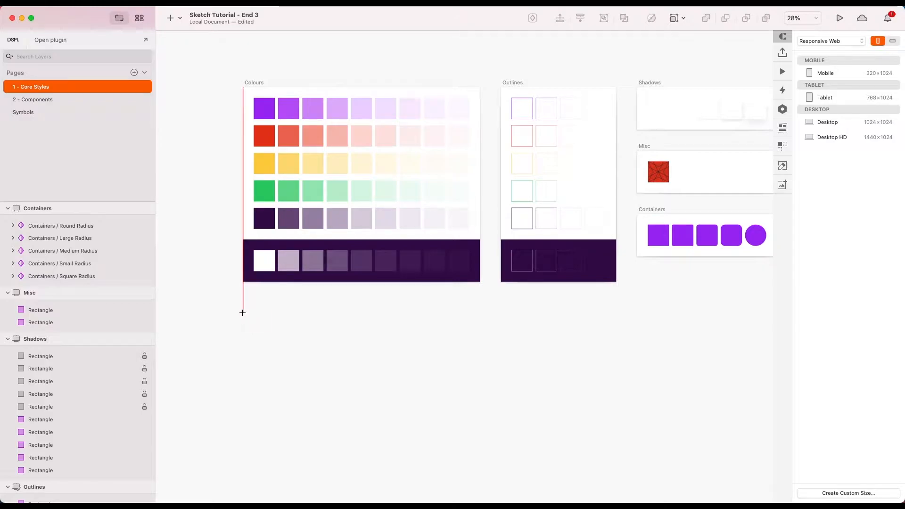
left_click_drag(244, 312, 600, 472)
scroll(581, 435, "down", 3)
type("Ty")
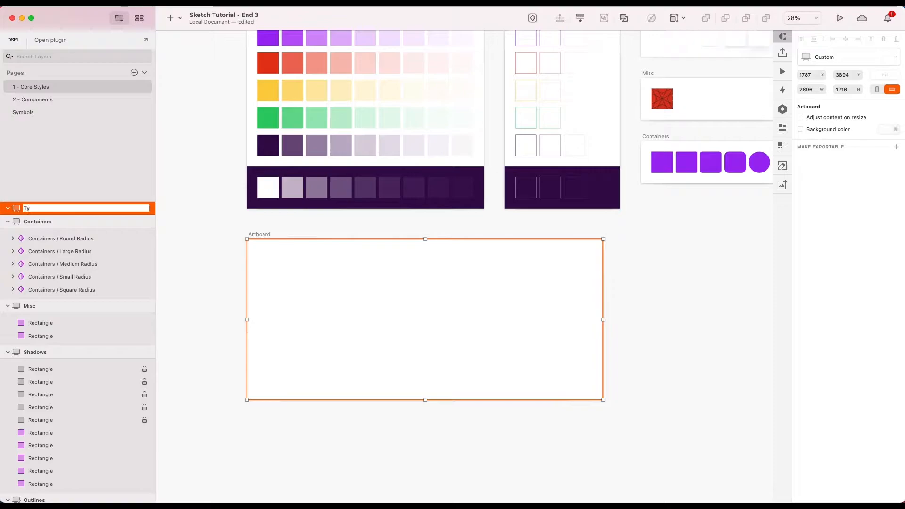
type("pography")
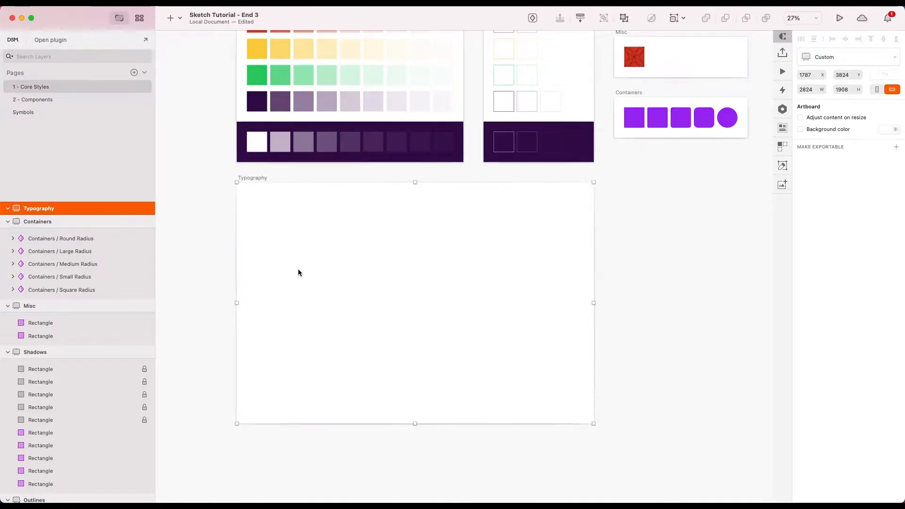
Add a placeholder text layer near the Typography artboard's upper-left corner and set its Inter font weight to Medium.
scroll(302, 271, "down", 2)
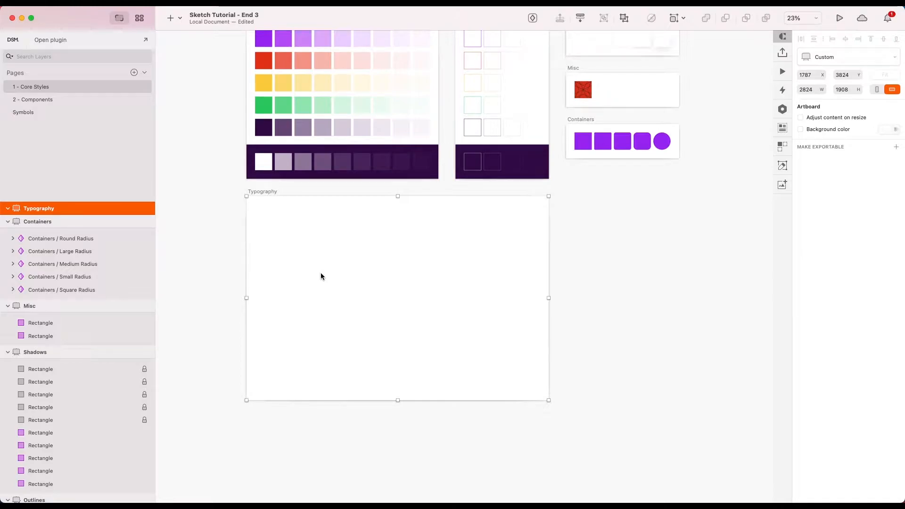
scroll(311, 253, "up", 1)
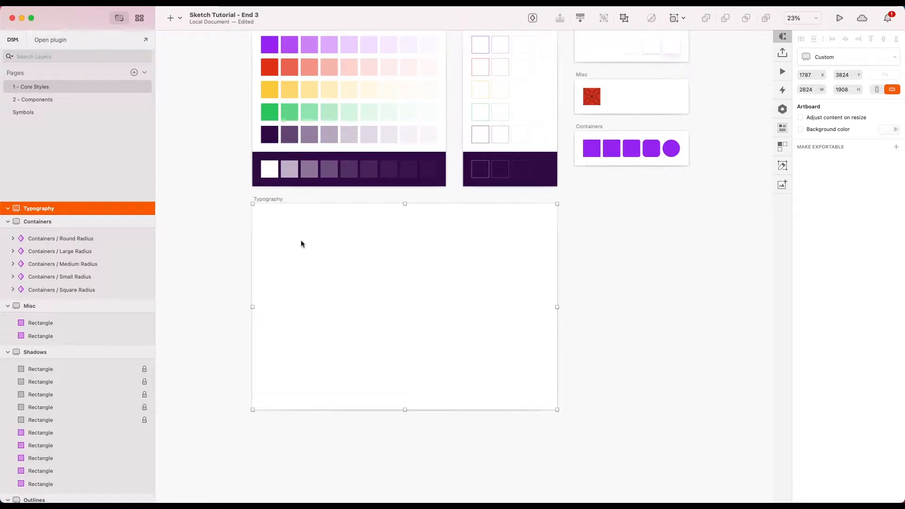
scroll(270, 232, "up", 2)
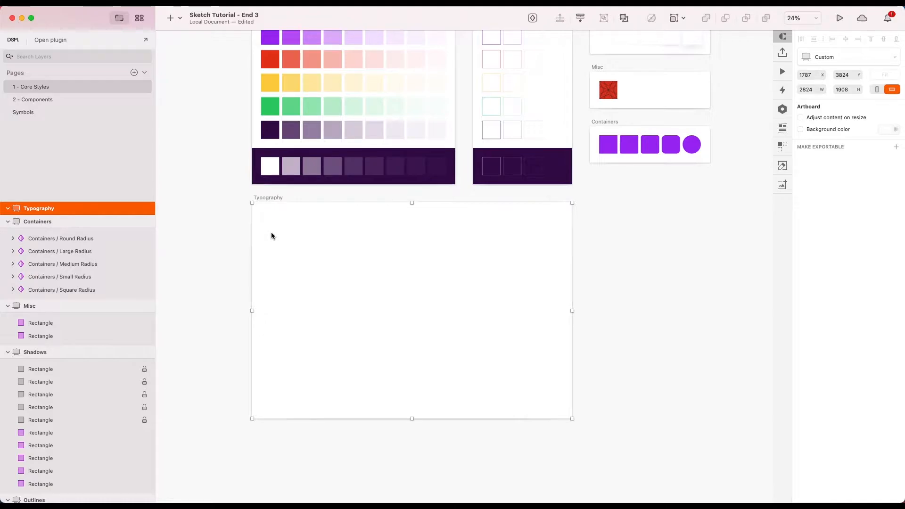
key("t")
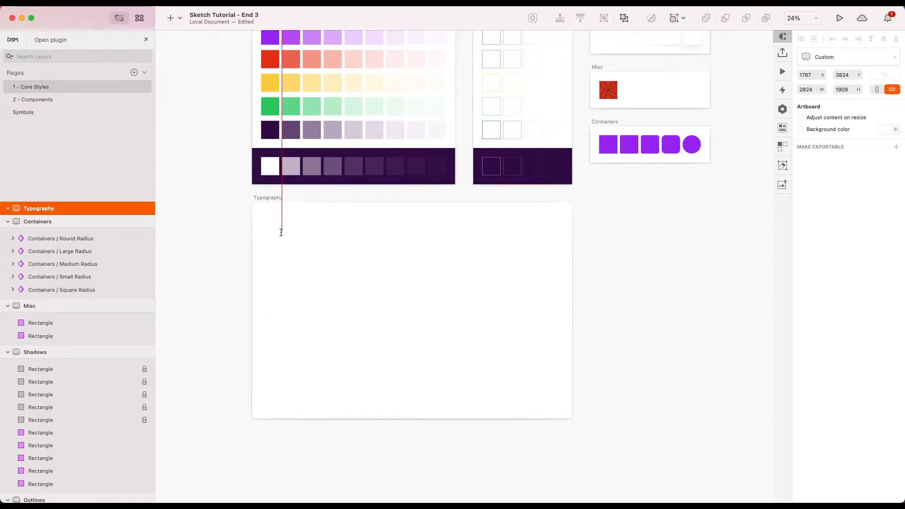
left_click(267, 235)
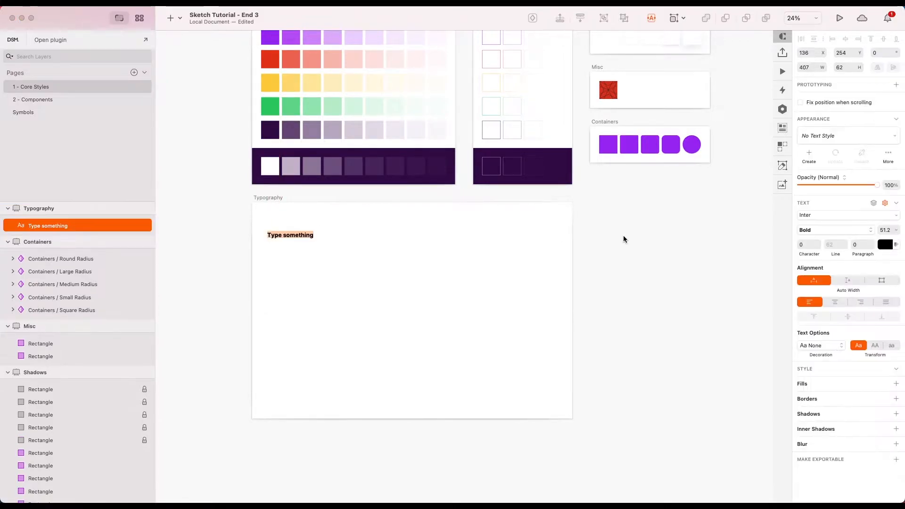
left_click(818, 228)
left_click(813, 193)
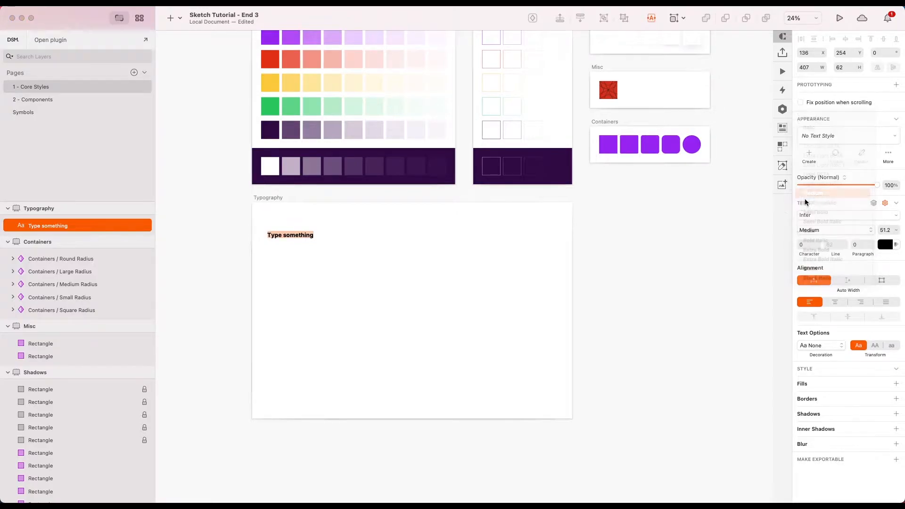
left_click(381, 288)
Set the placeholder text to size 12 with line height 18, and place it at X 84, Y 120.
scroll(292, 238, "up", 3)
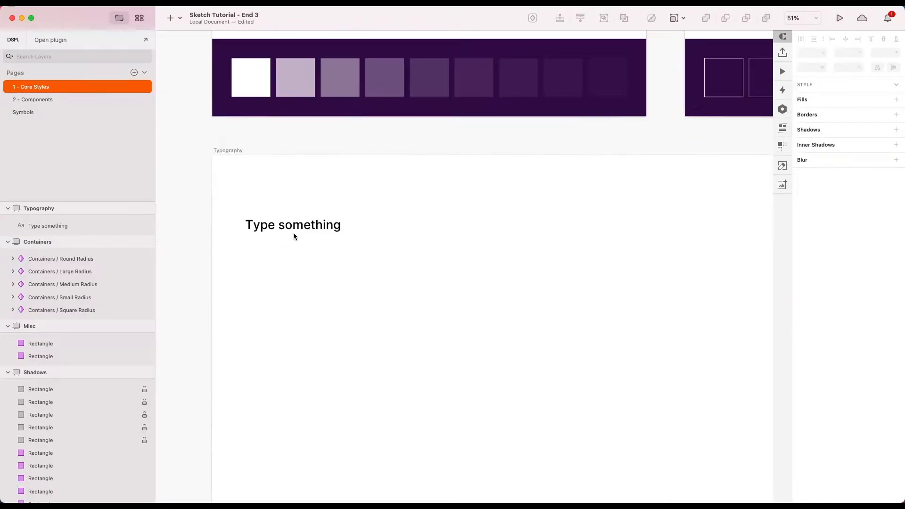
left_click(293, 230)
scroll(516, 231, "down", 3)
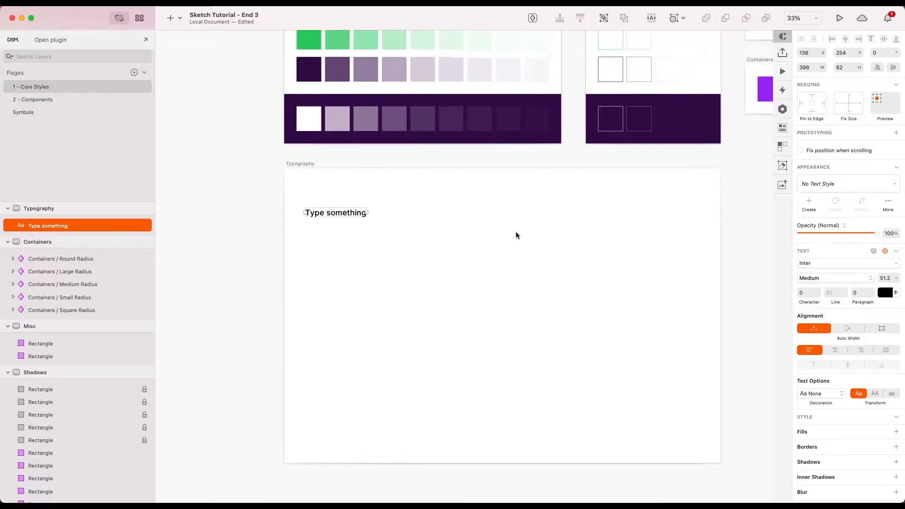
left_click(887, 278)
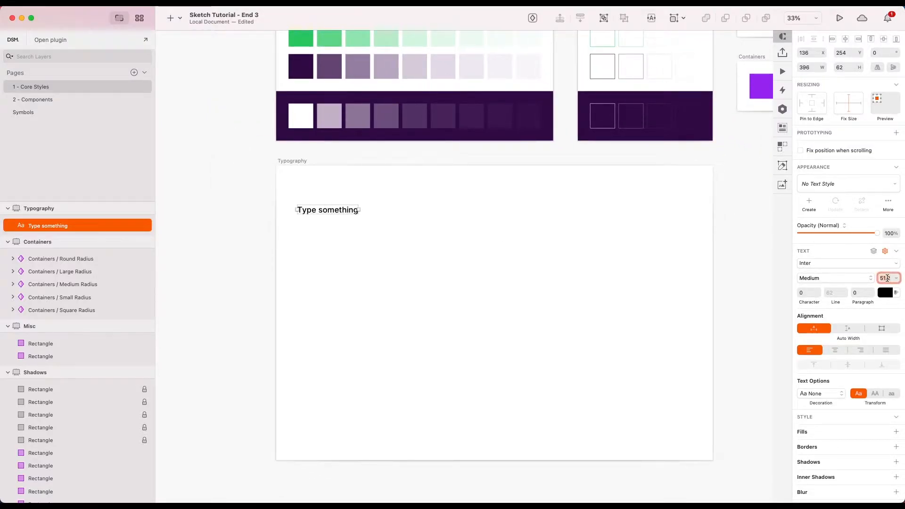
type("12")
key("Return")
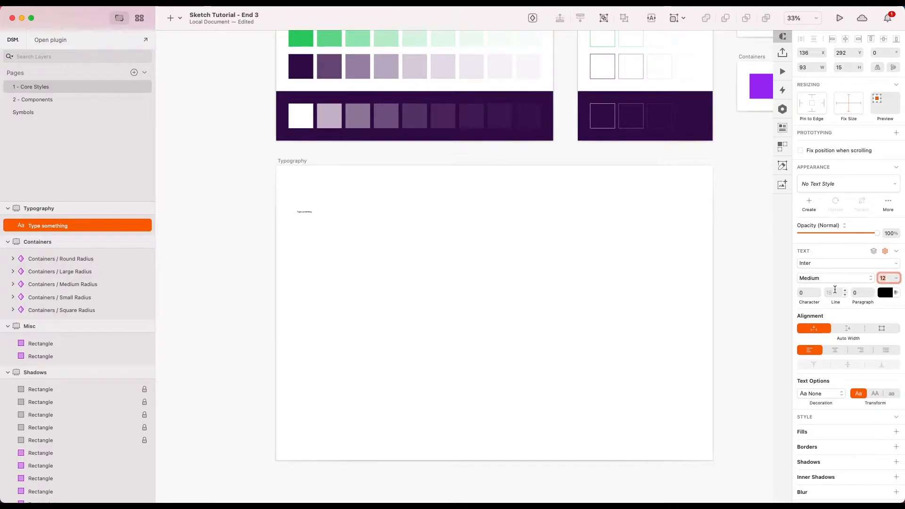
scroll(312, 191, "up", 3)
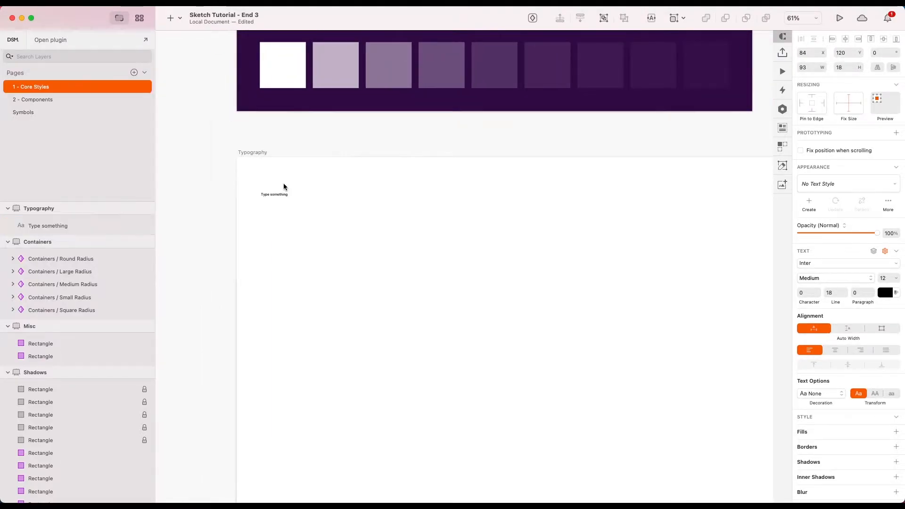
Colour the placeholder text with the document's Primary colour variable.
left_click(272, 195)
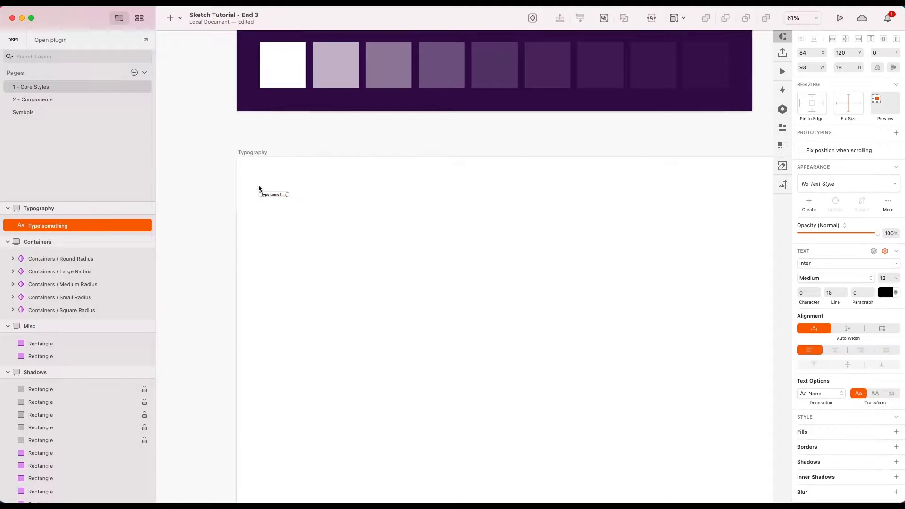
scroll(258, 184, "up", 3)
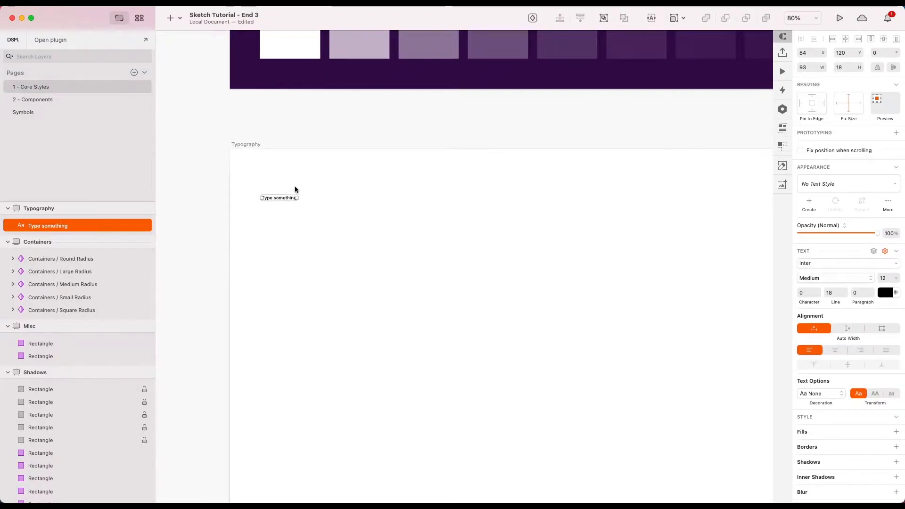
left_click(885, 293)
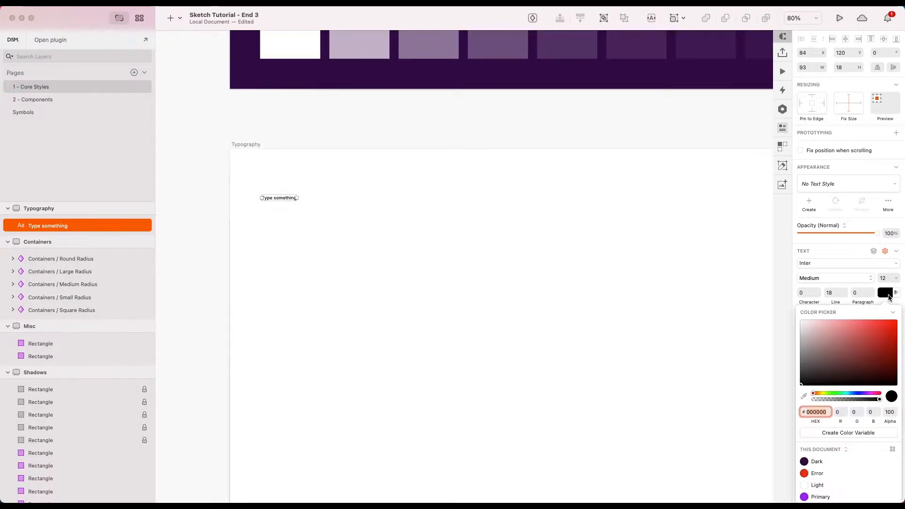
scroll(823, 468, "up", 1)
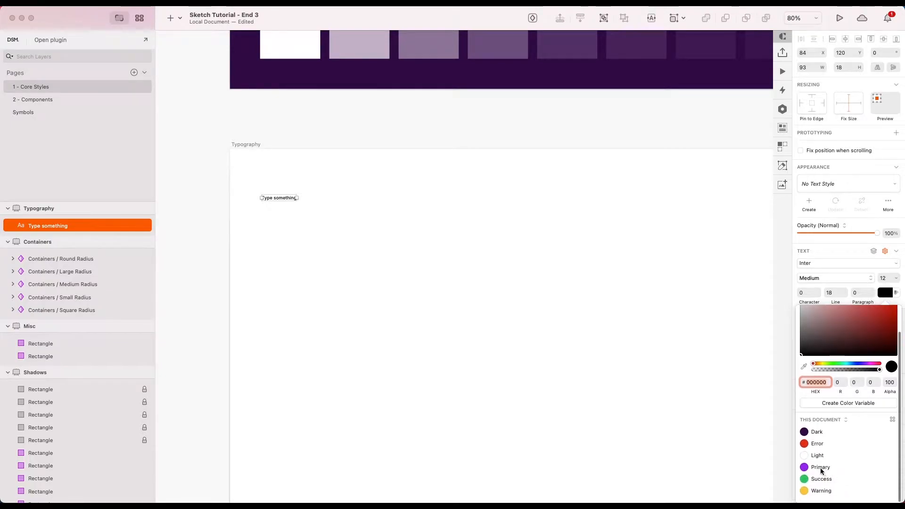
left_click(820, 467)
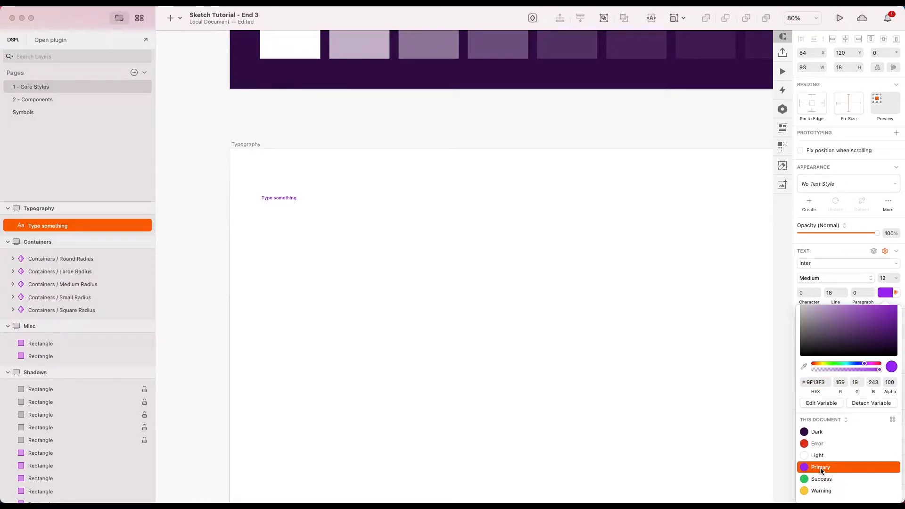
scroll(449, 237, "up", 2)
scroll(450, 237, "up", 1)
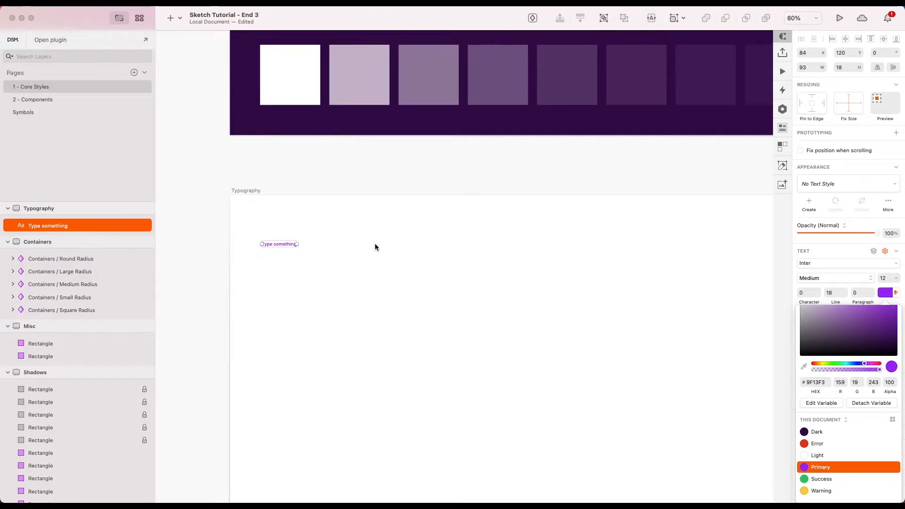
Change the placeholder text's wording to "Small".
scroll(375, 244, "down", 1)
scroll(375, 244, "left", 1)
double_click(293, 223)
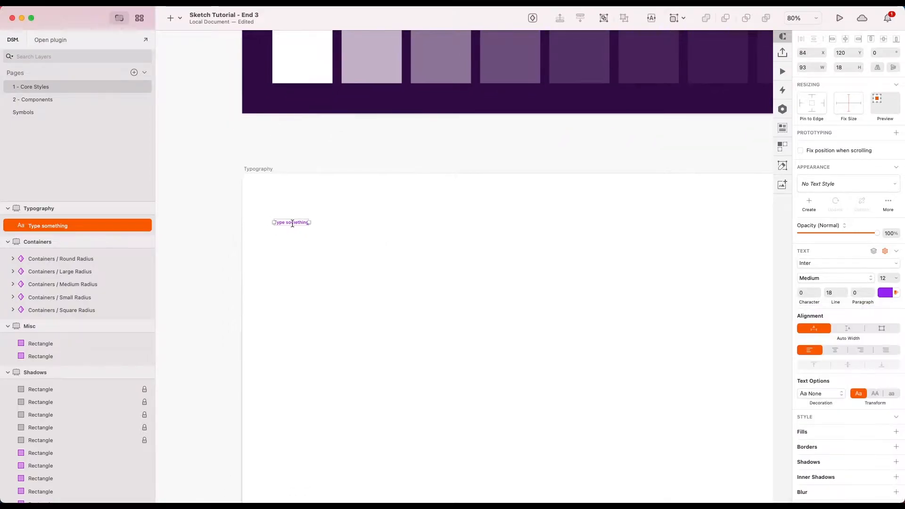
type("Small")
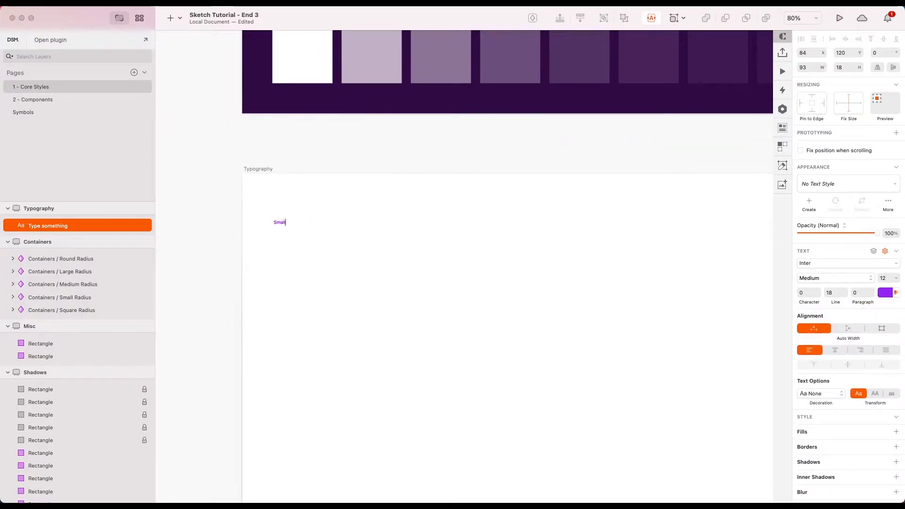
left_click(323, 243)
Duplicate the Small text to its right in the same row and change the copy's wording to "Regular".
scroll(288, 224, "up", 4)
left_click(280, 222)
left_click_drag(271, 223, 326, 220)
double_click(326, 221)
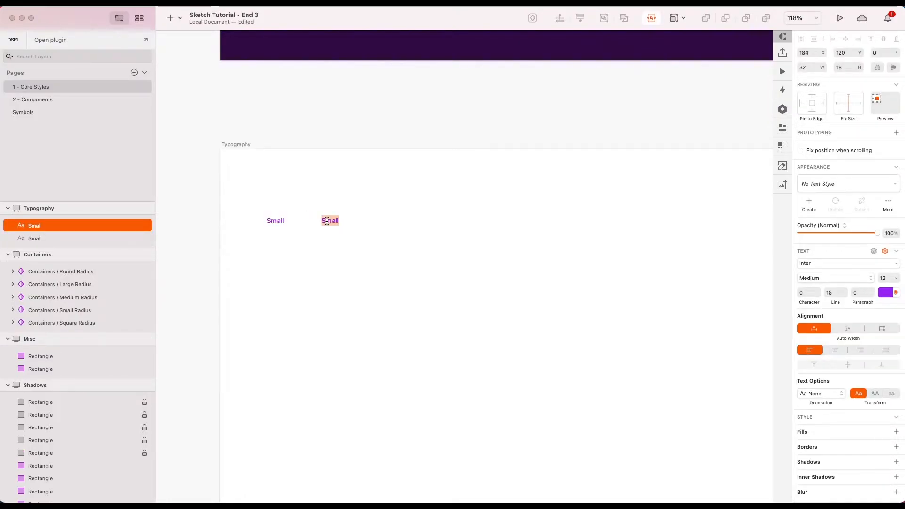
type("Regular")
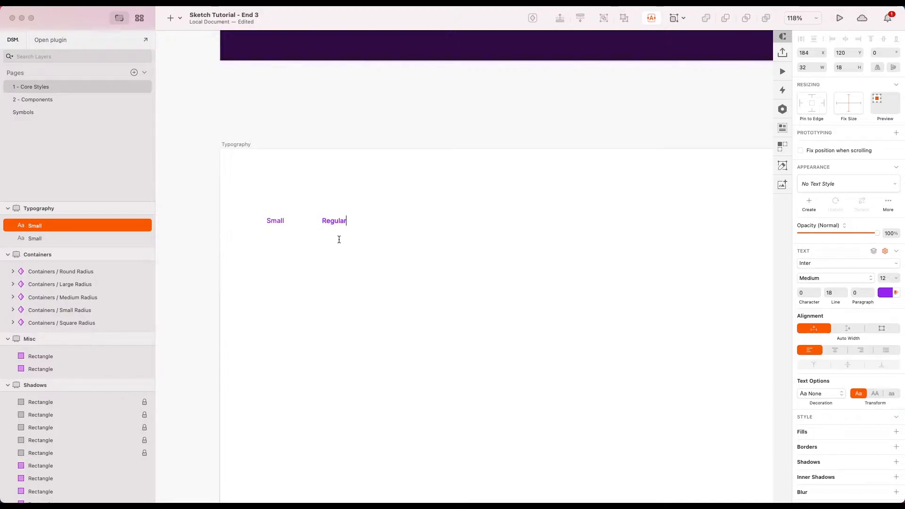
key("Escape")
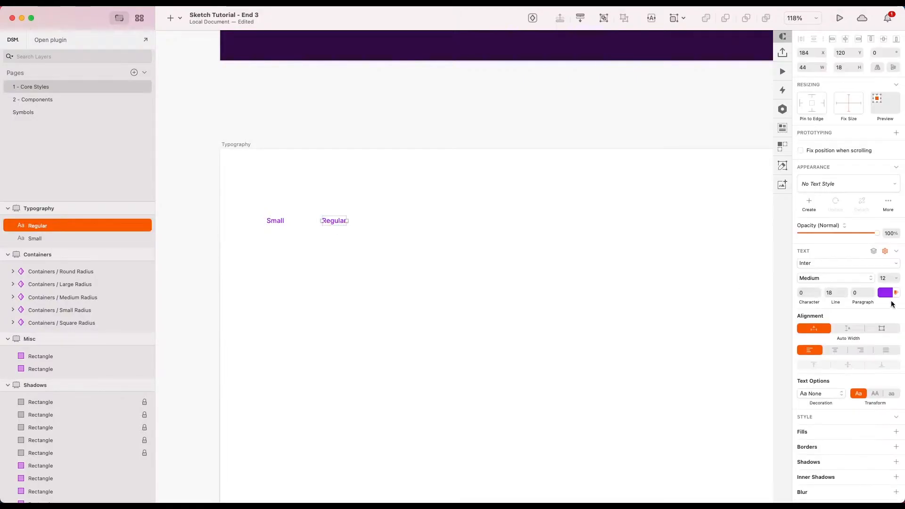
Set the Regular text's font size to 16 and its line height to 24.
left_click(883, 279)
type("16")
key("Return")
left_click(834, 292)
type("24")
key("Return")
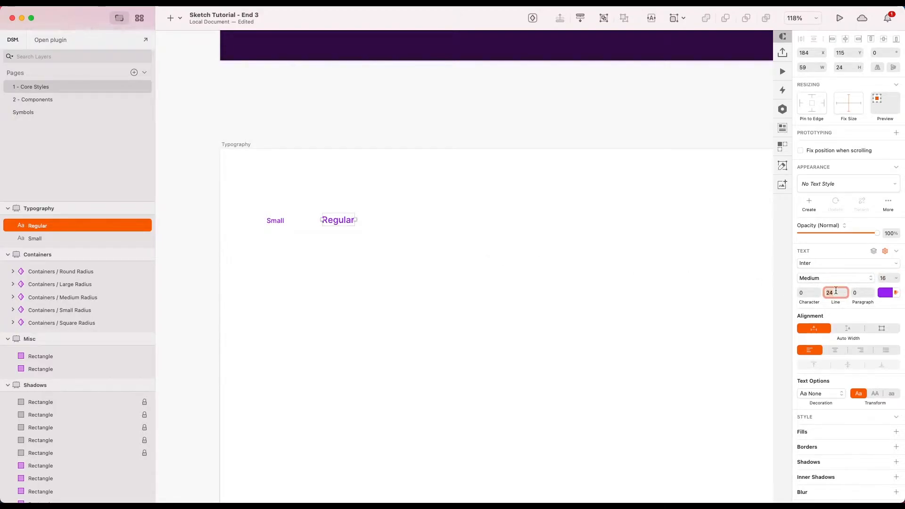
Duplicate the Regular text to its right in the same row and change the copy's wording to "Large".
left_click_drag(335, 223, 400, 220)
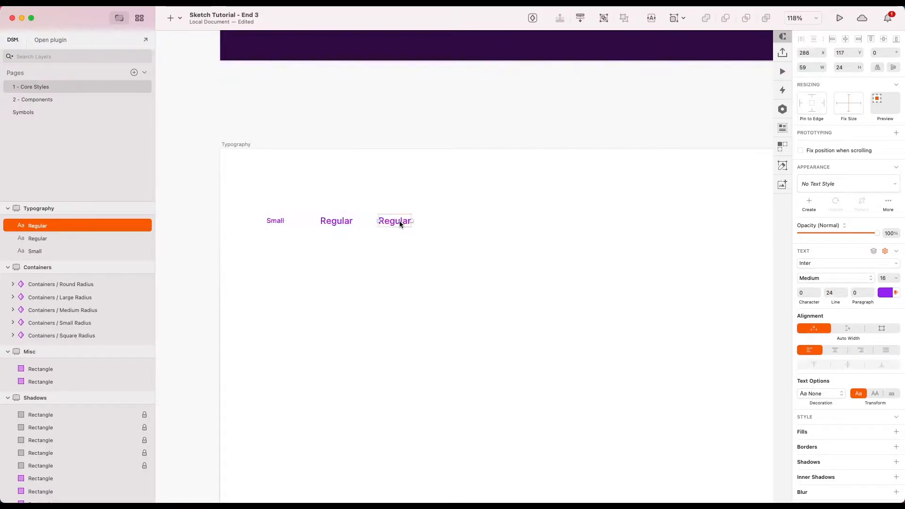
double_click(399, 221)
type("Large")
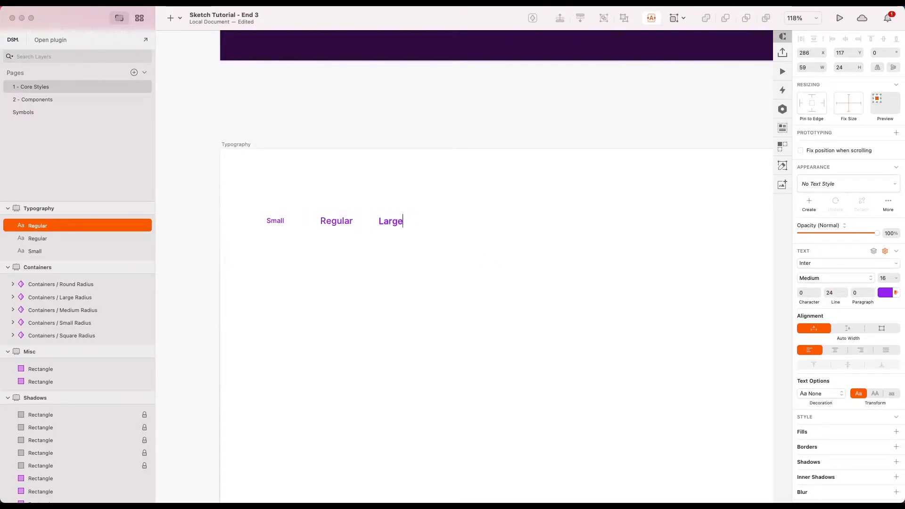
left_click(438, 263)
Set the Large text's font size to 20 and its line height to 30.
left_click(390, 223)
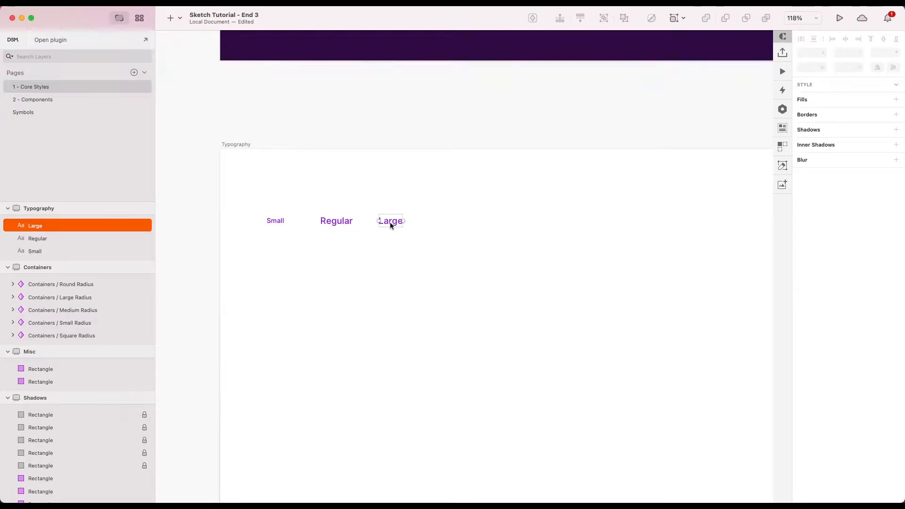
left_click(883, 278)
type("20")
key("Return")
left_click(838, 293)
type("30")
key("Return")
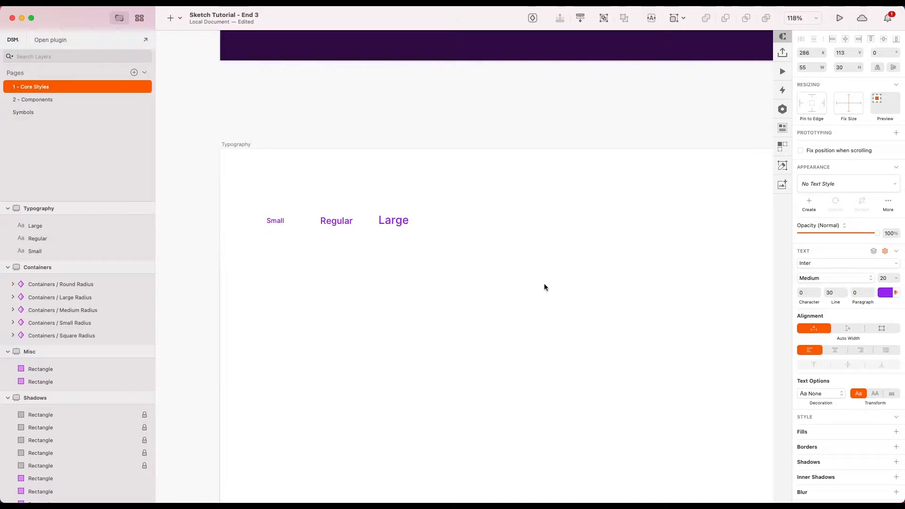
Duplicate the Large text to its right in the same row and change the copy's wording to "Extra Large".
left_click_drag(393, 220, 472, 224)
double_click(474, 224)
type("Extre")
type(" Large")
key("Escape")
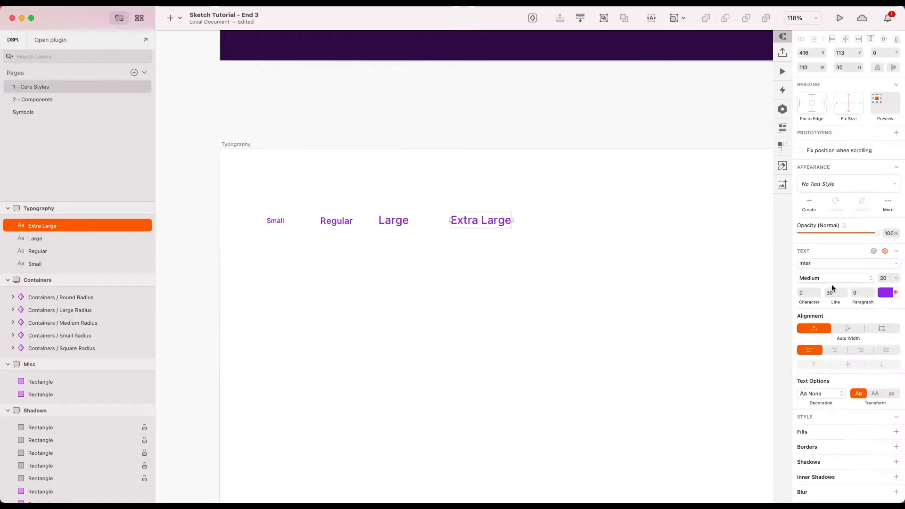
Set the Extra Large text's font size to 24 and its line height to 36.
left_click(883, 278)
type("24")
key("Return")
left_click(833, 293)
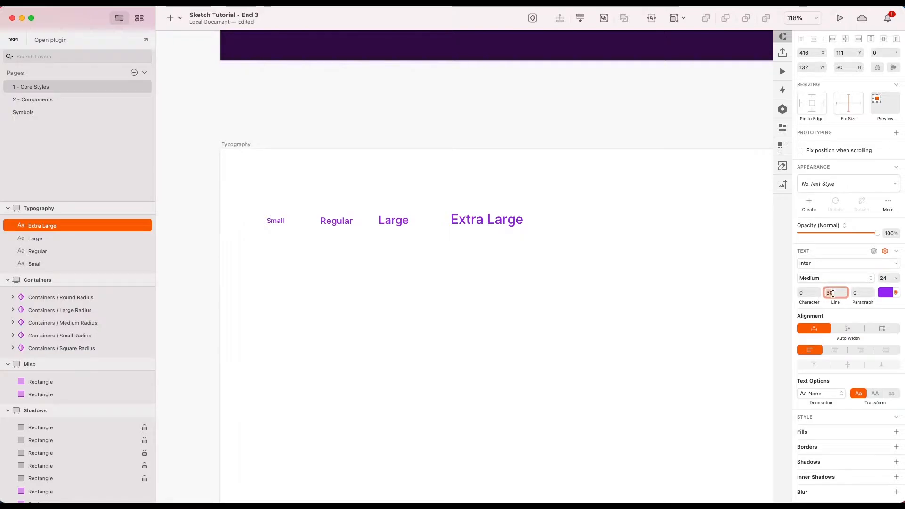
type("36")
key("Return")
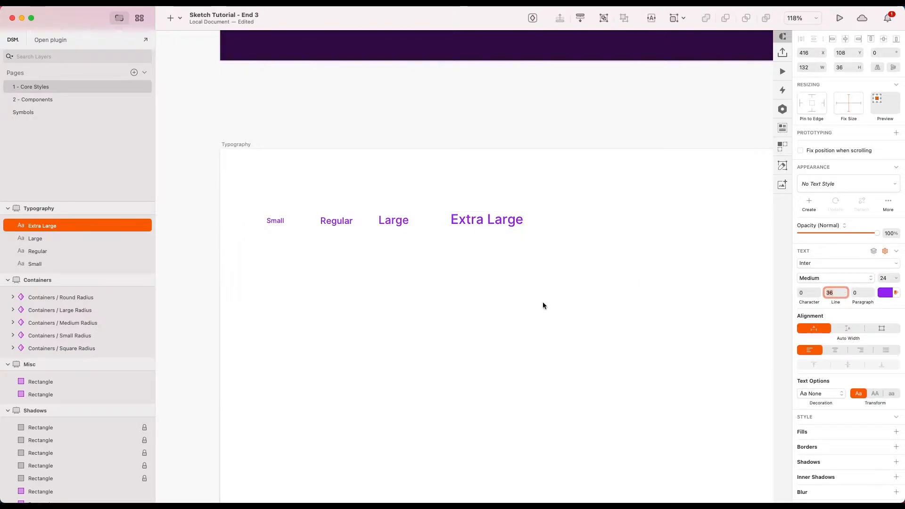
Set the horizontal spacing between the Small, Regular, Large and Extra Large texts to 64.
left_click(513, 293)
scroll(512, 294, "down", 3)
scroll(411, 254, "down", 2)
scroll(412, 252, "up", 2)
left_click_drag(417, 247, 410, 244)
left_click_drag(473, 261, 276, 225)
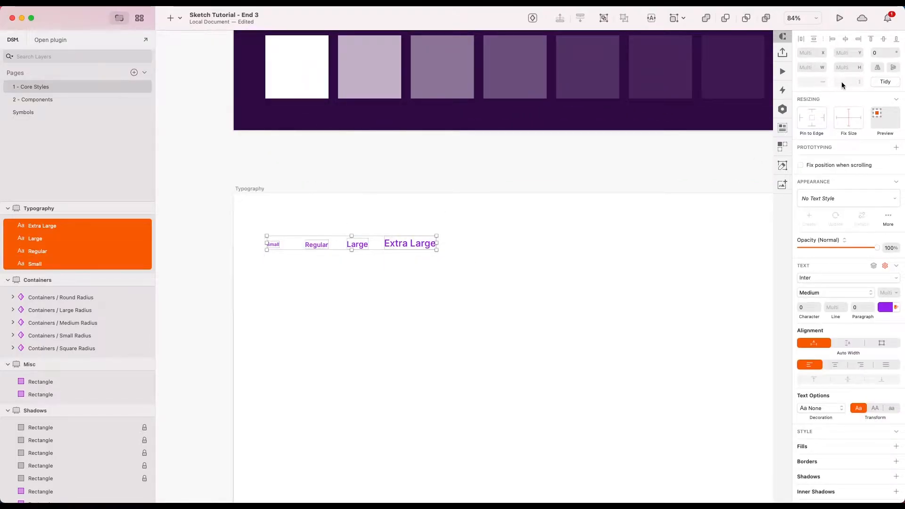
left_click(811, 81)
type("65")
key("Return")
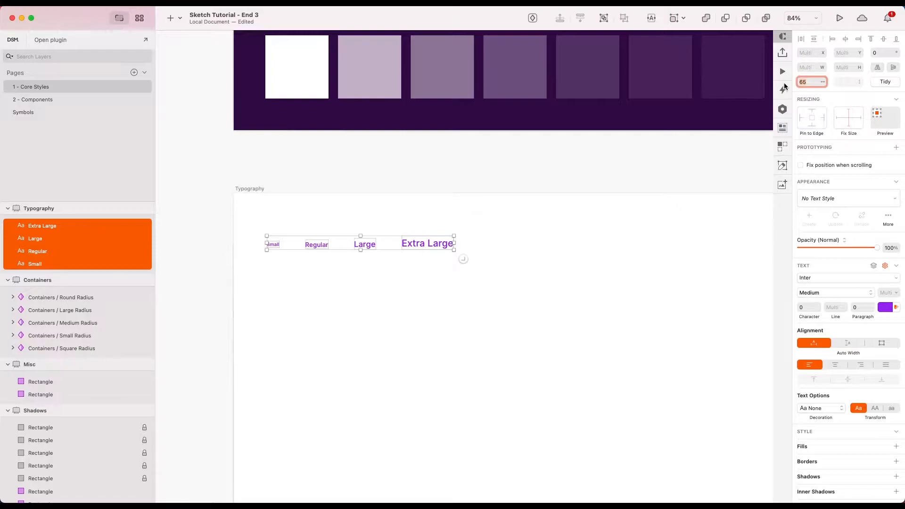
key("Down")
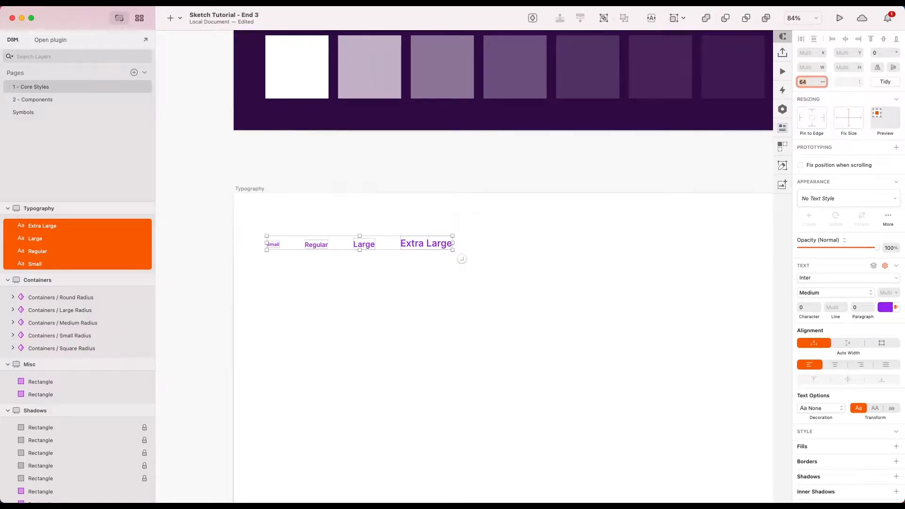
Move the row of four texts slightly up and to the left on the Typography artboard.
key("alt")
left_click_drag(275, 245, 273, 239)
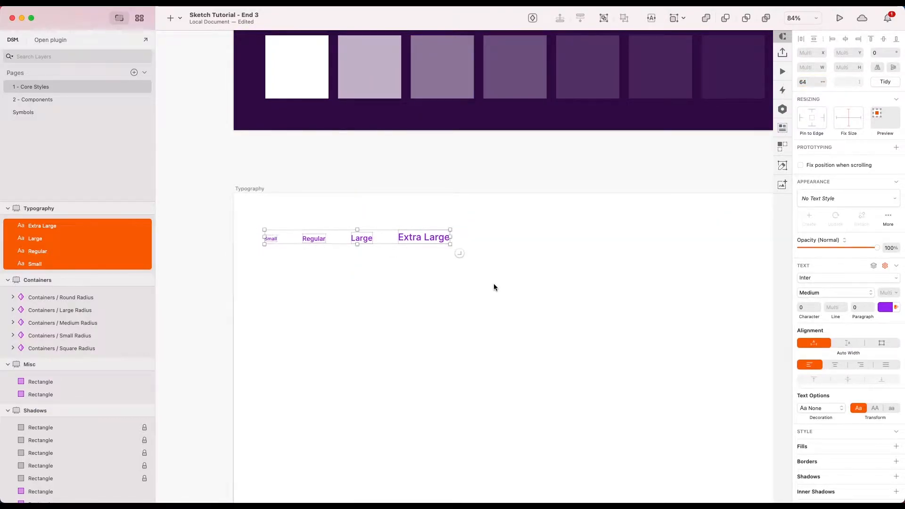
left_click(493, 283)
scroll(493, 284, "down", 5)
scroll(492, 284, "right", 3)
scroll(341, 268, "up", 5)
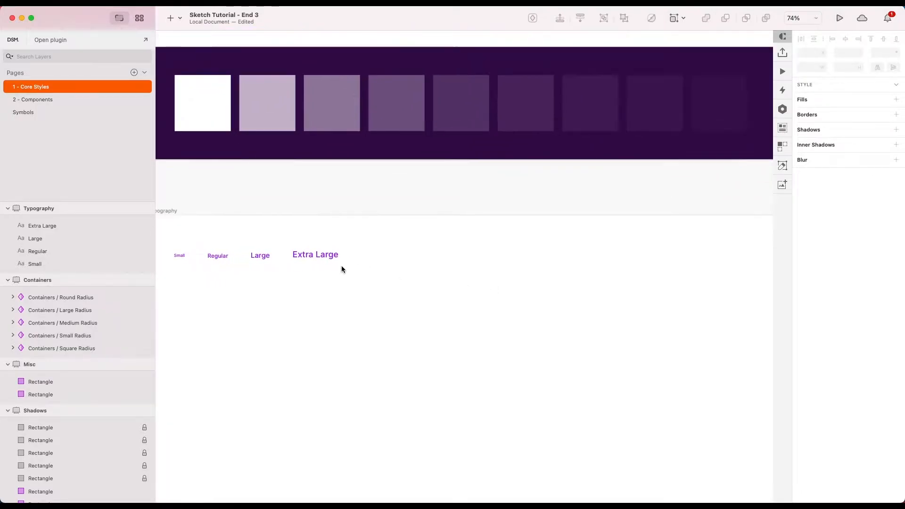
Duplicate the Extra Large text to its right in the same row and change the copy's wording to "H4".
left_click_drag(413, 224, 502, 225)
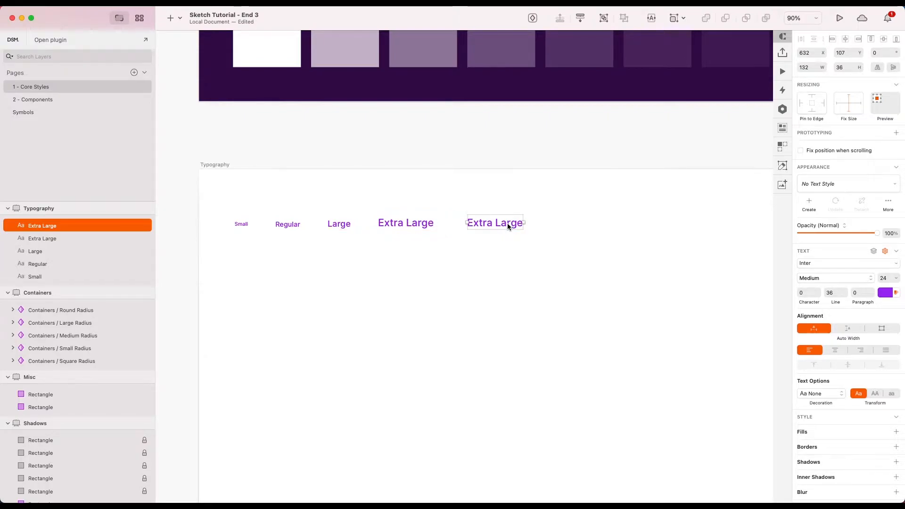
double_click(507, 222)
key("super+a")
type("H4")
left_click(529, 261)
Duplicate the H4 text to its right in the same row and change the copy's wording to "H3".
left_click(515, 225)
double_click(515, 225)
type("H3")
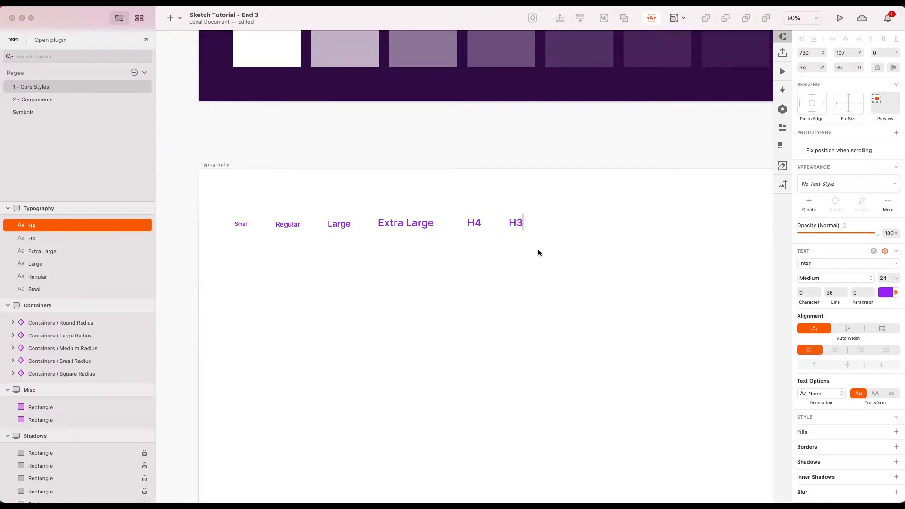
Duplicate the H3 text to its right in the same row and change the copy's wording to "H2".
left_click_drag(514, 225, 547, 225)
double_click(549, 225)
type("H2")
left_click(574, 255)
Duplicate the H2 text to its right in the same row and change the copy's wording to "H1".
left_click(546, 223)
left_click_drag(547, 222, 585, 223)
double_click(586, 223)
type("H1")
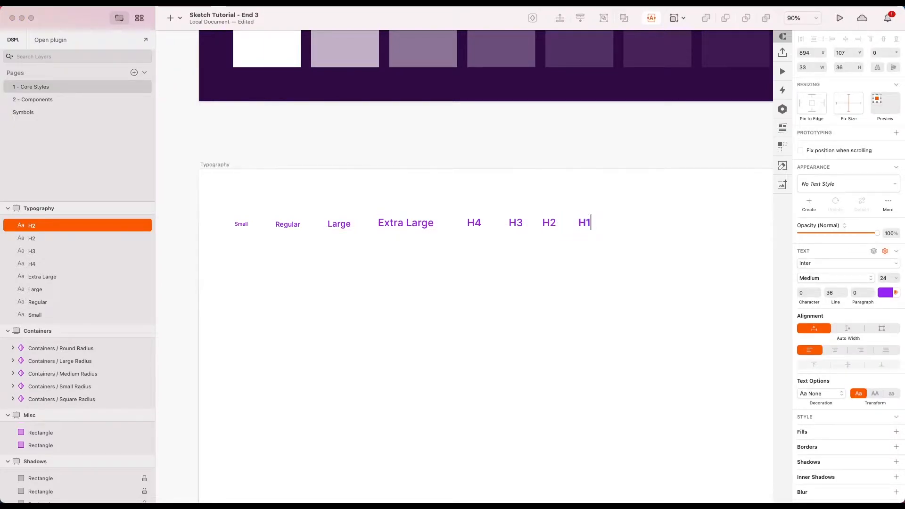
left_click(610, 270)
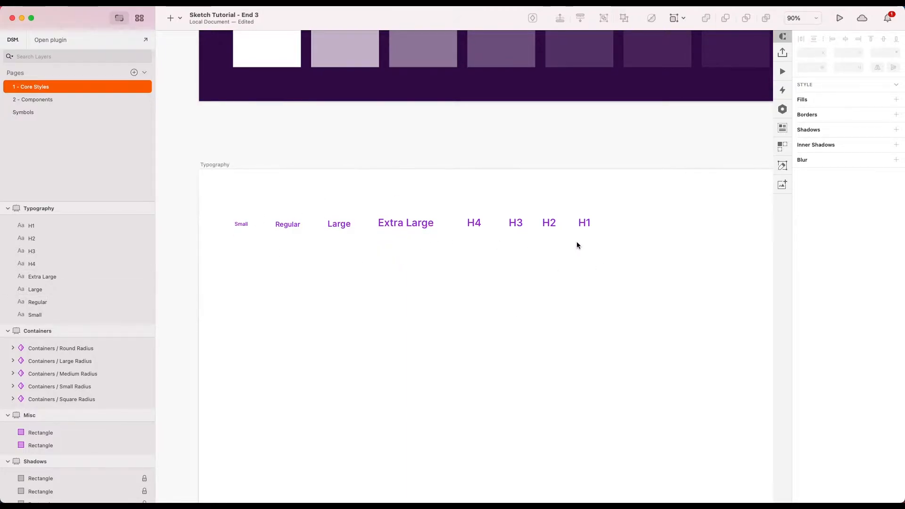
Change the font weight of the four heading texts, H4 to H1, to Bold.
scroll(512, 328, "right", 2)
scroll(512, 327, "up", 1)
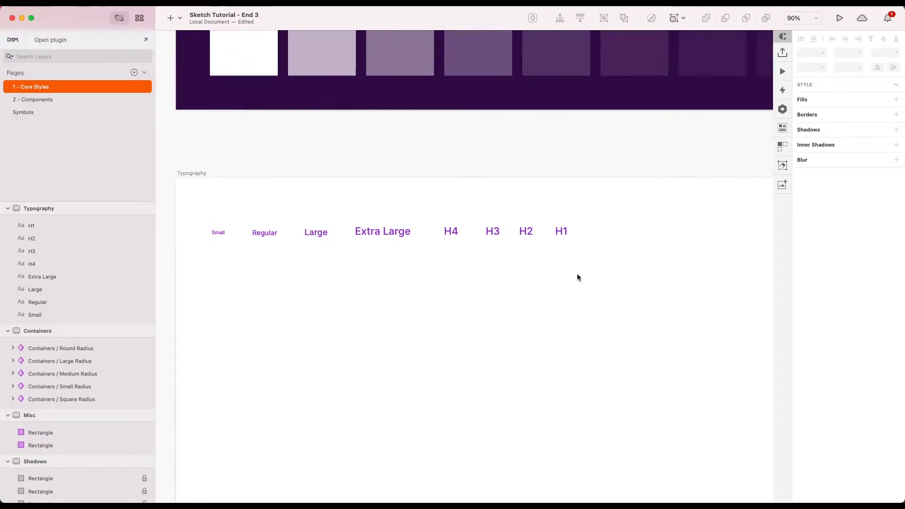
left_click_drag(601, 270, 442, 206)
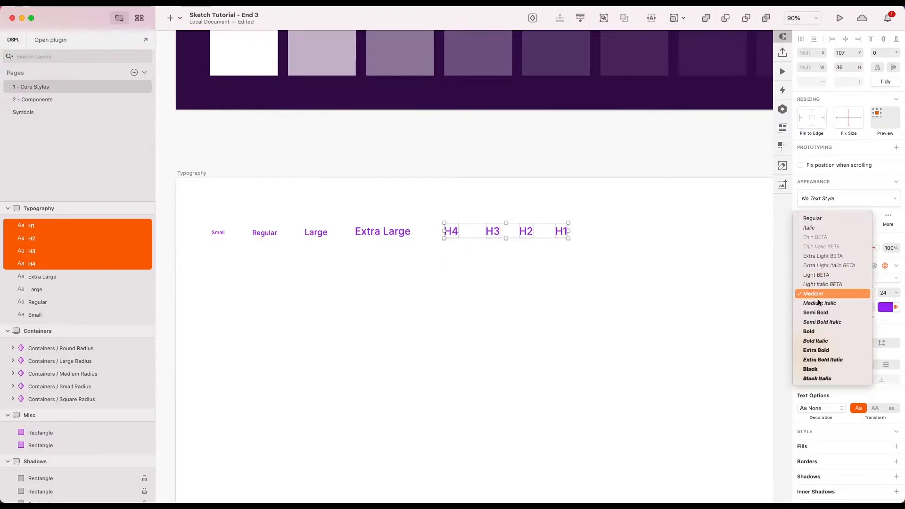
left_click(814, 331)
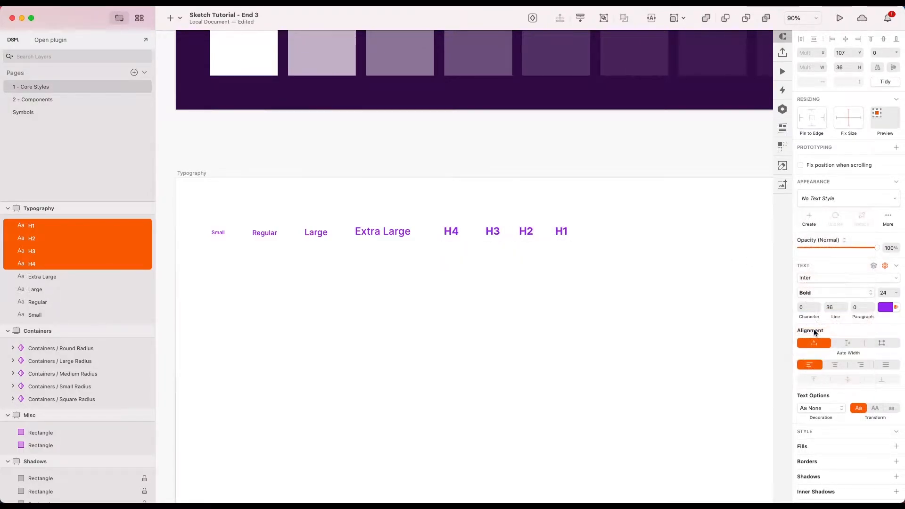
left_click(548, 258)
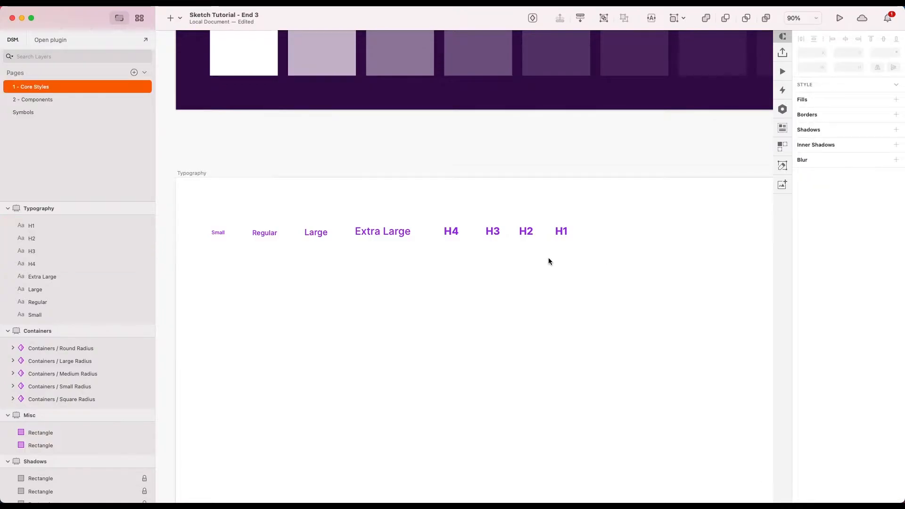
Set the H4 text's font size to 28 and its line height to 42, calculated as 28*1.5.
left_click(455, 233)
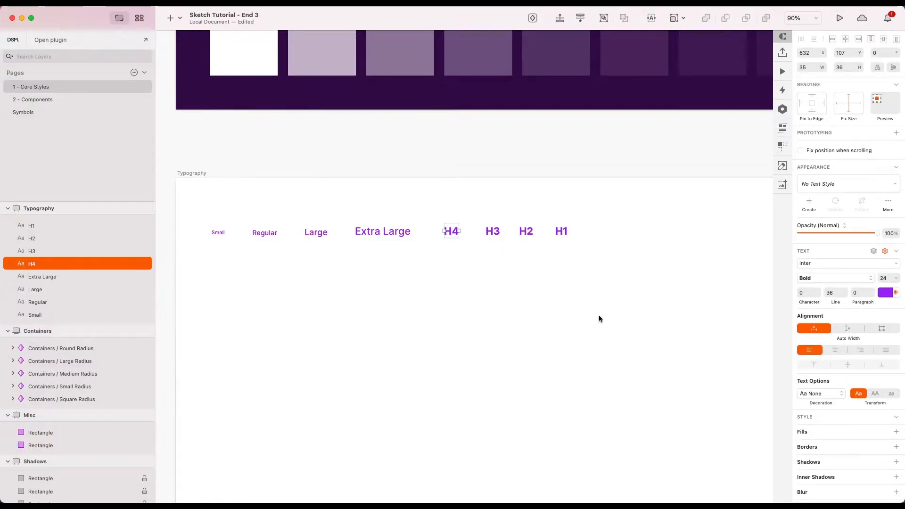
left_click(885, 277)
type("28")
key("Return")
left_click(833, 291)
type("42")
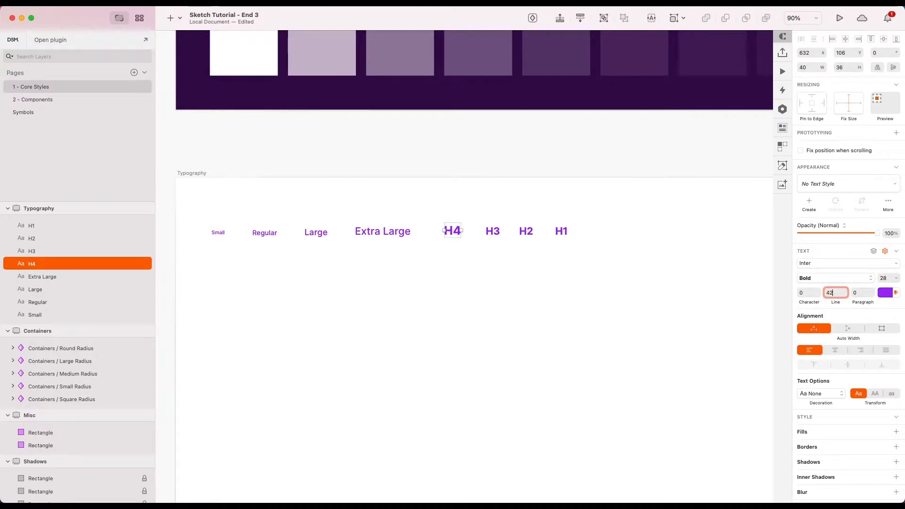
key("Return")
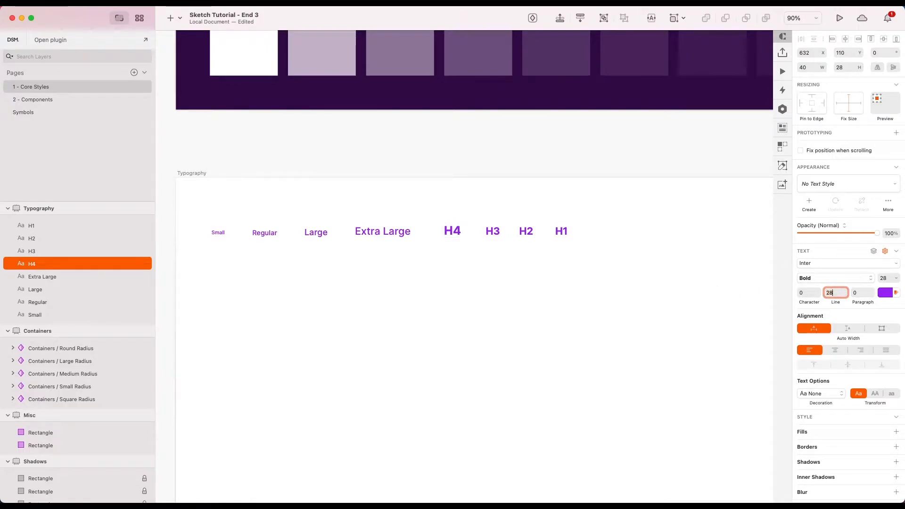
type("*1.5")
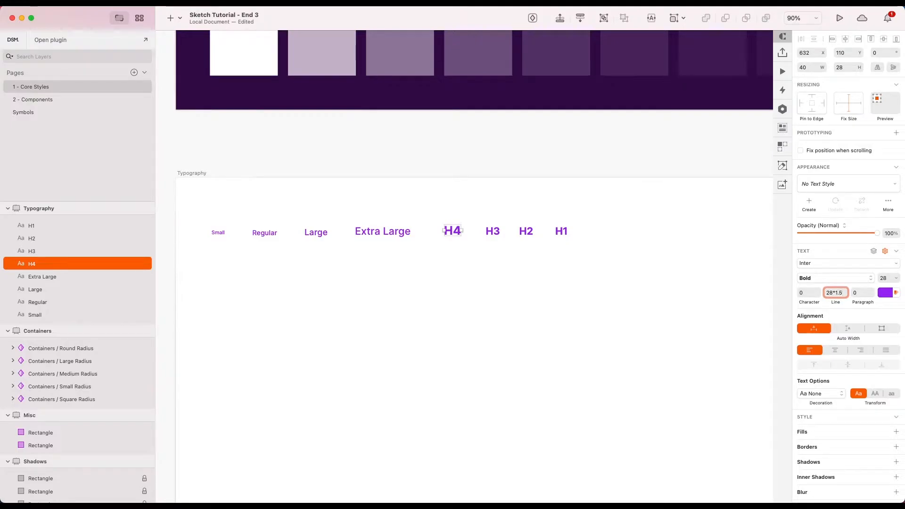
key("Return")
Set the H3 text's font size to 36 and its line height to 36*1.5.
left_click(494, 233)
left_click(835, 296)
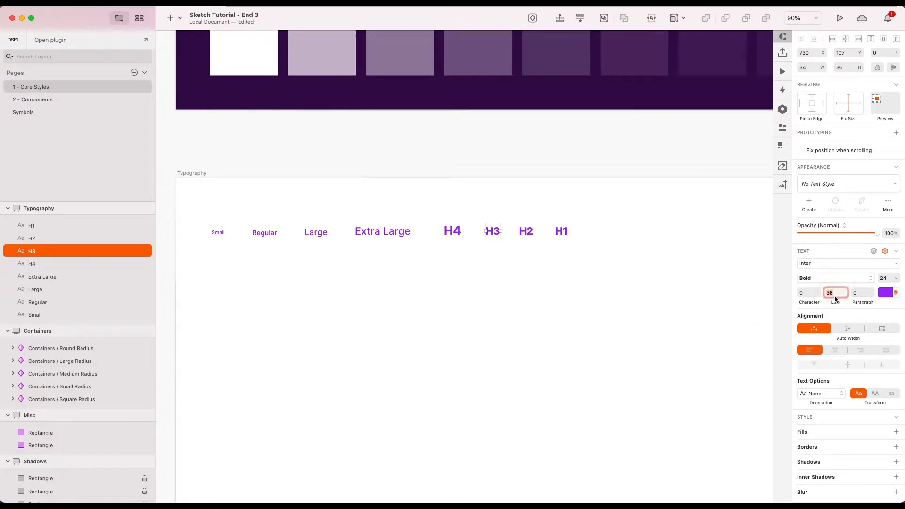
left_click(888, 279)
type("36")
key("Return")
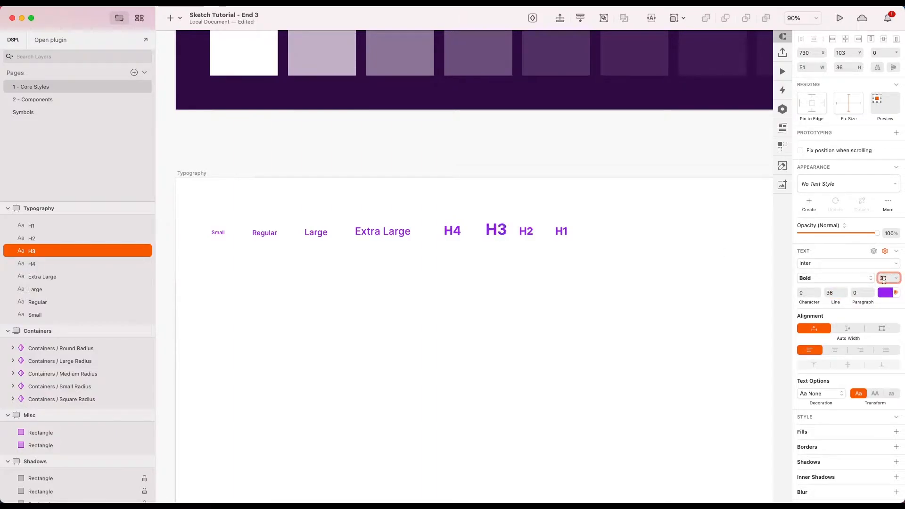
left_click(837, 292)
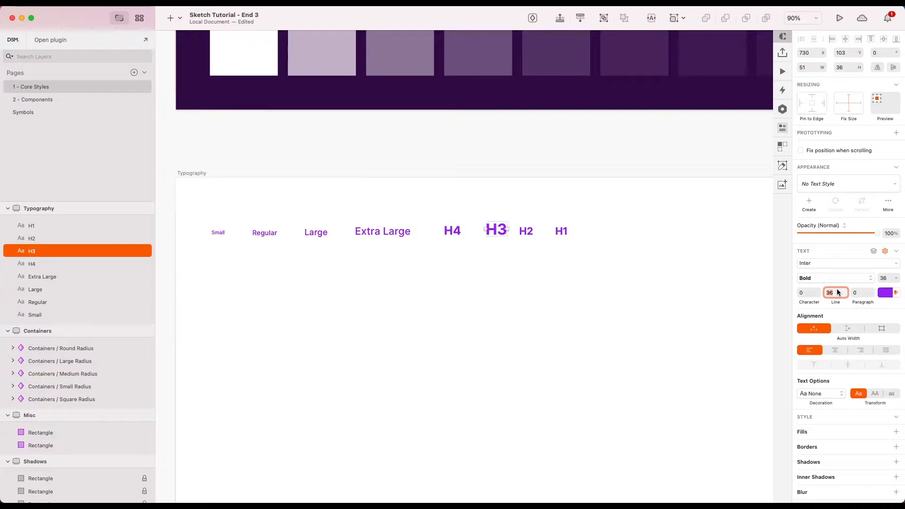
type("36*1.5")
key("Return")
Set the H2 text's font size to 48 and its line height to 72.
left_click(528, 232)
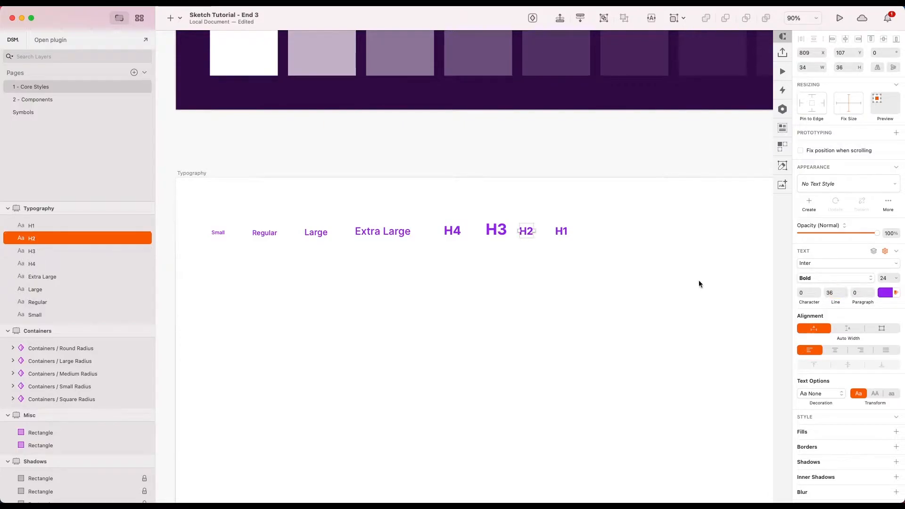
left_click(883, 278)
key("Return")
left_click(837, 291)
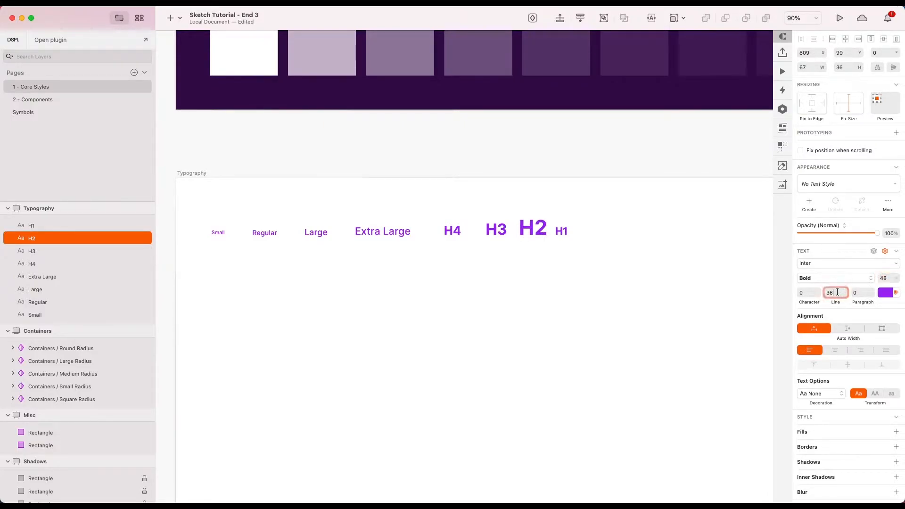
type("48")
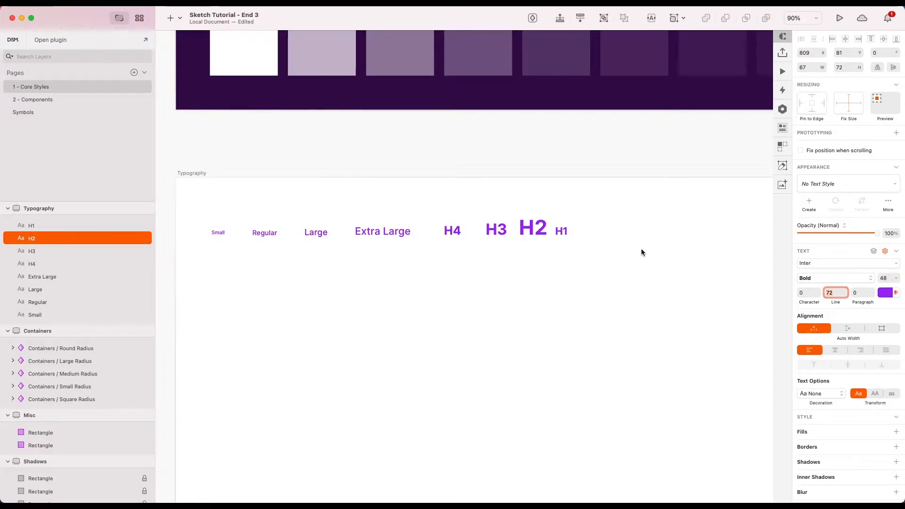
Set the H1 text's font size to 64 and its line height to 96, calculated as 64*1.5.
left_click(561, 230)
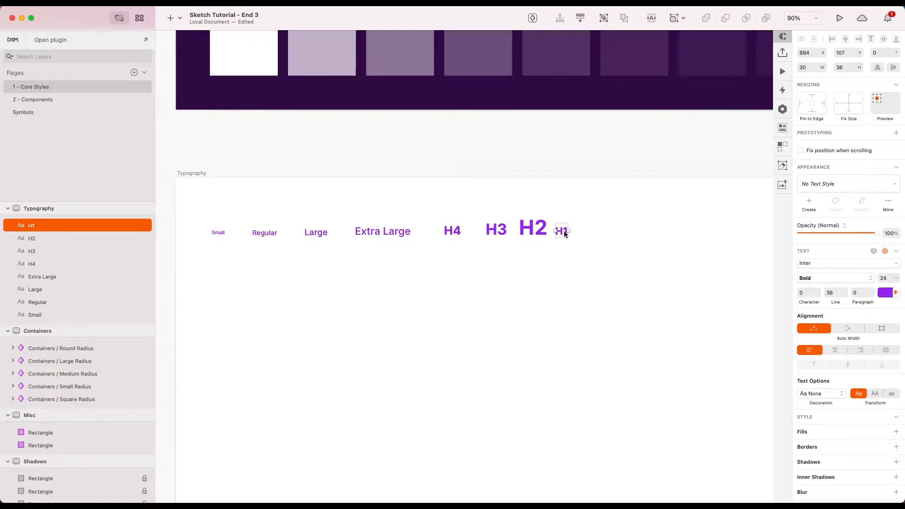
left_click(888, 278)
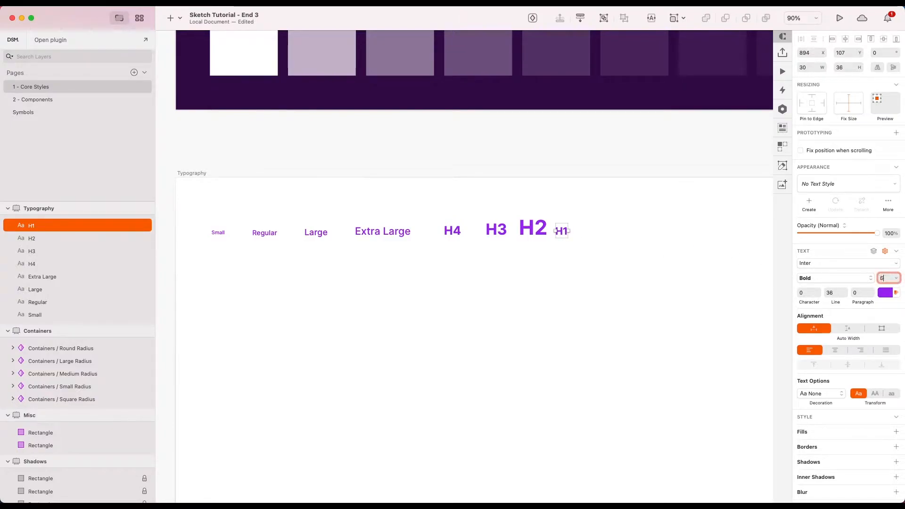
left_click(831, 293)
type("64*1.5")
key("Return")
Review the sizes and spacing of the whole row of text samples from Small to H1.
scroll(642, 273, "down", 3)
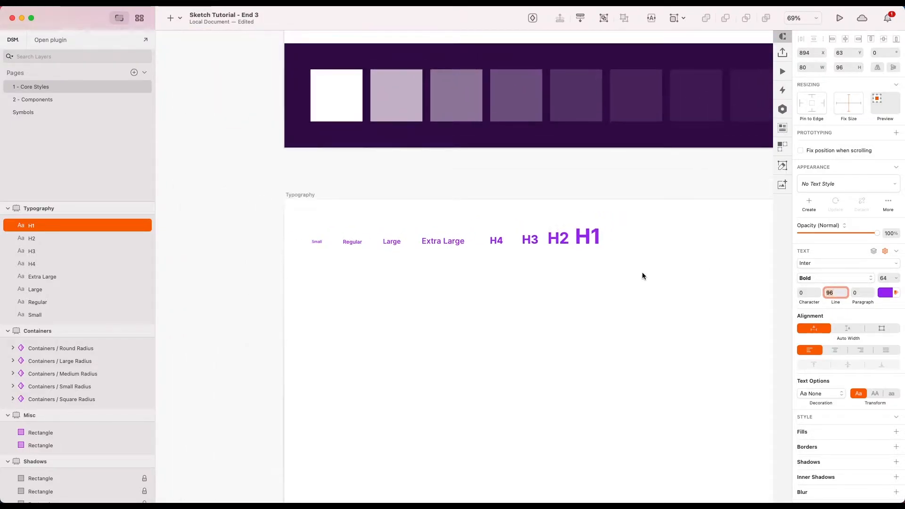
scroll(623, 261, "up", 3)
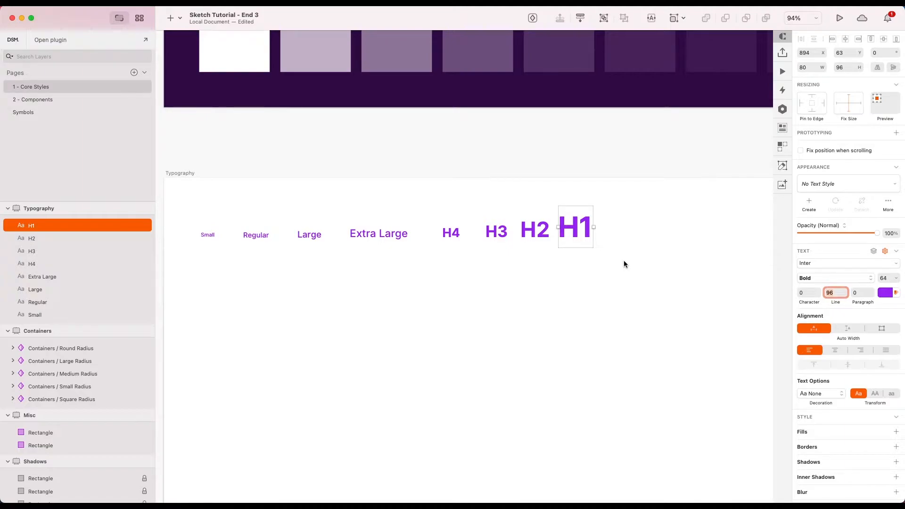
scroll(623, 264, "down", 3)
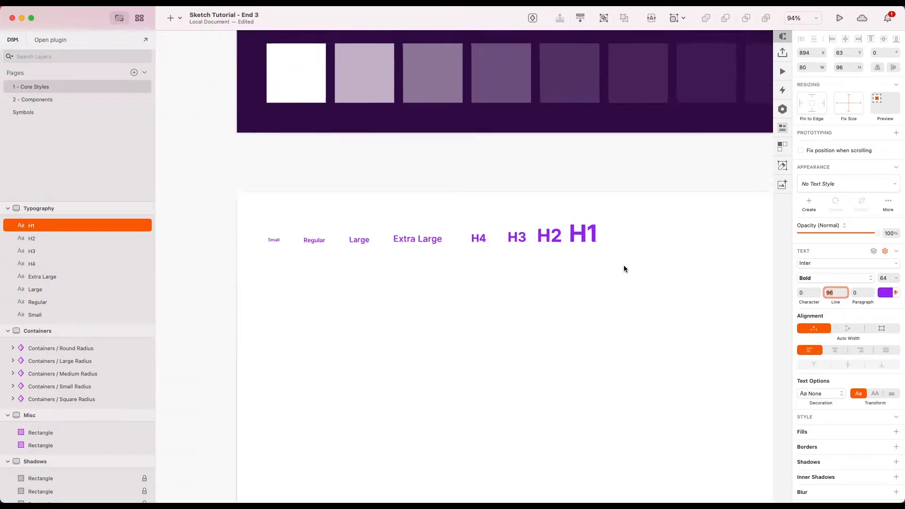
scroll(391, 263, "up", 3)
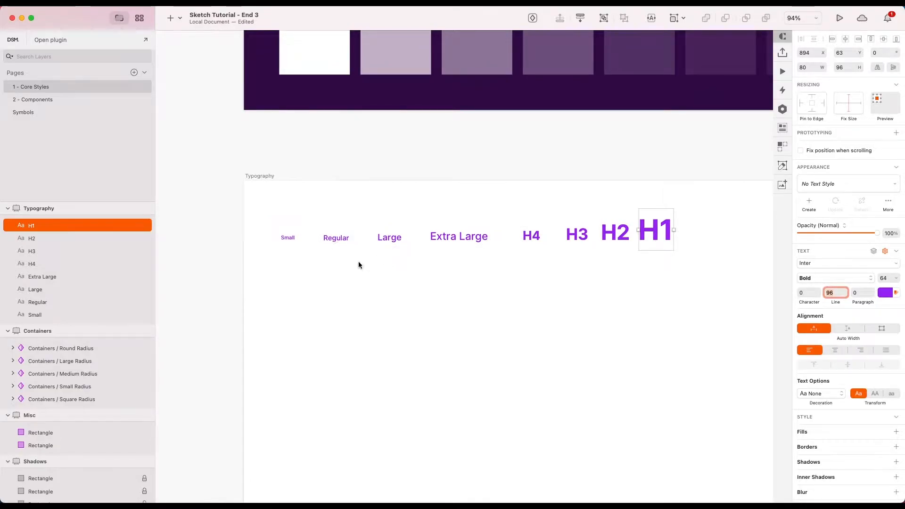
scroll(362, 290, "down", 2)
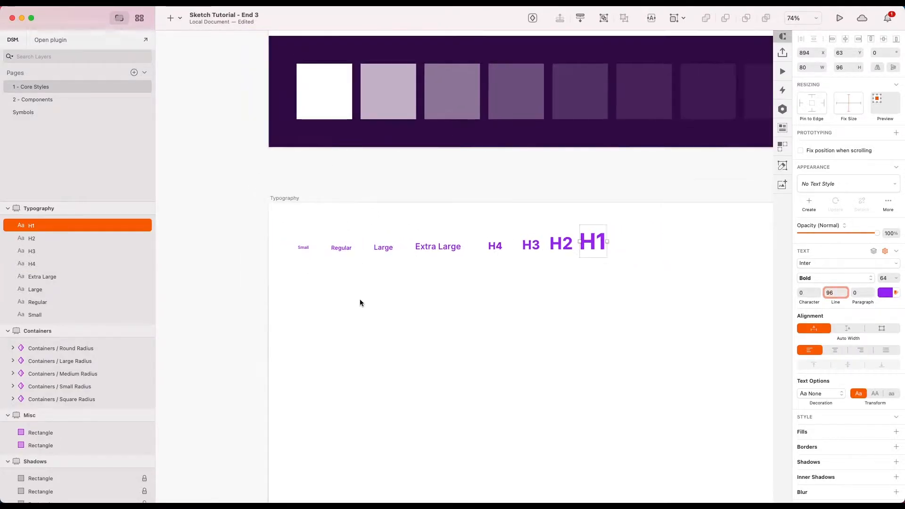
left_click(360, 299)
scroll(434, 272, "up", 1)
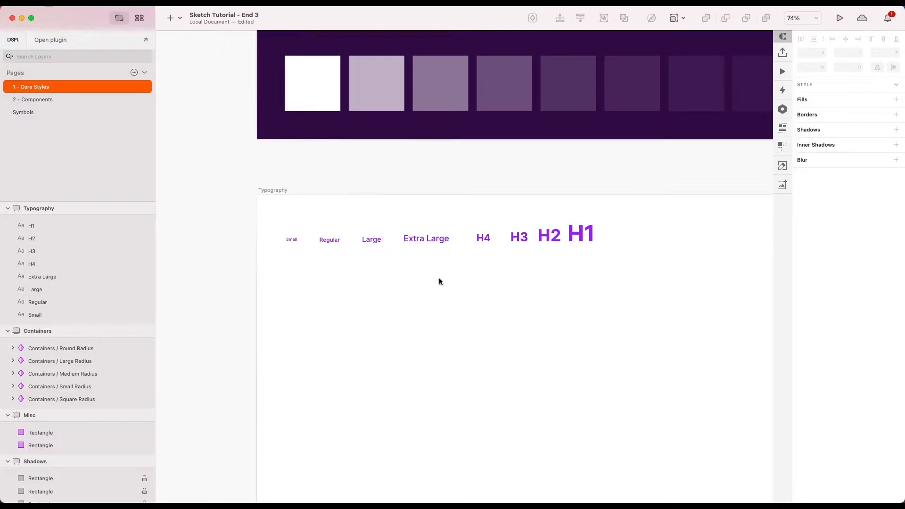
scroll(460, 279, "up", 1)
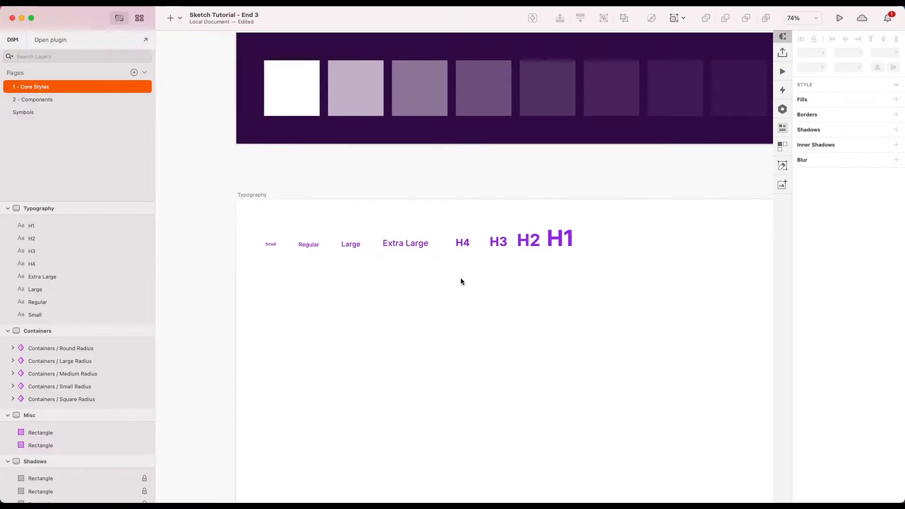
scroll(504, 257, "up", 1)
scroll(505, 252, "down", 1)
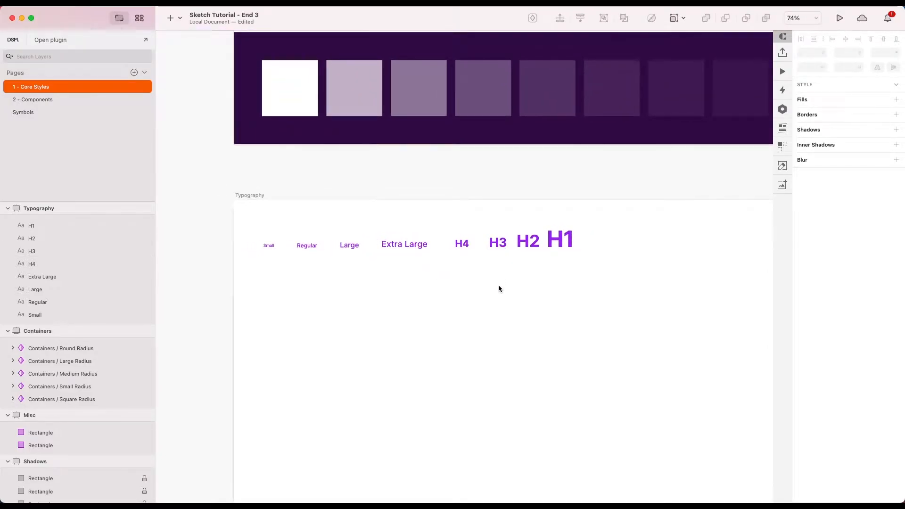
scroll(498, 289, "down", 1)
scroll(511, 267, "up", 3)
scroll(591, 271, "down", 2)
Tidy all eight text samples into an evenly spaced row and align them to their vertical middles.
left_click_drag(626, 296, 275, 220)
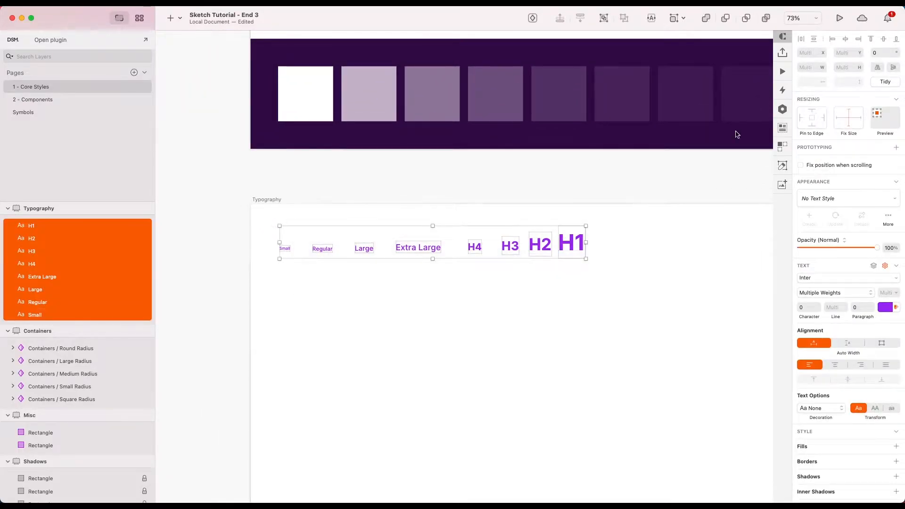
left_click(885, 82)
left_click(884, 39)
left_click(672, 246)
scroll(655, 254, "down", 1)
scroll(564, 271, "up", 2)
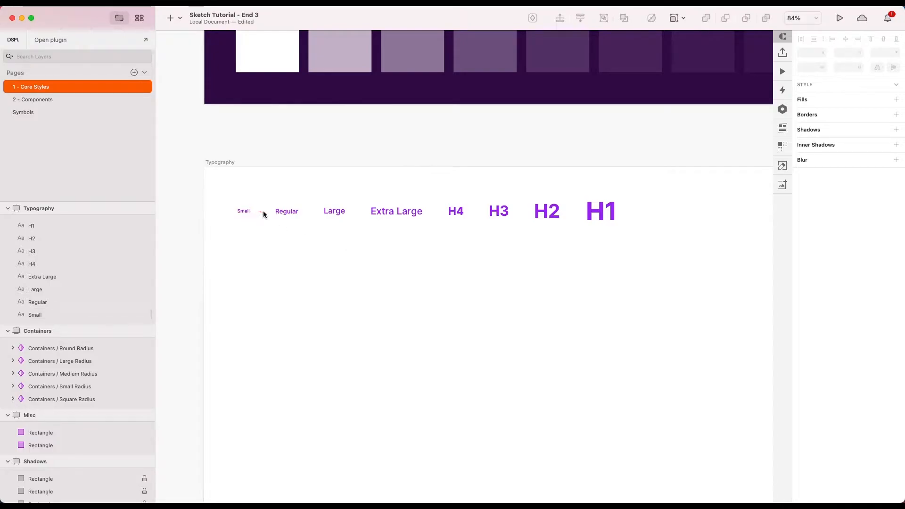
Create a text style named Primary/Small from the Small text sample.
left_click(245, 211)
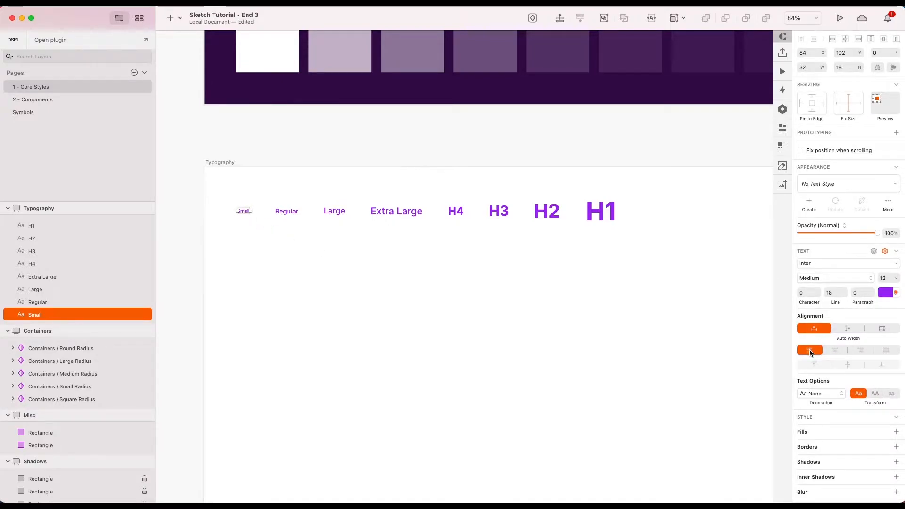
left_click(374, 292)
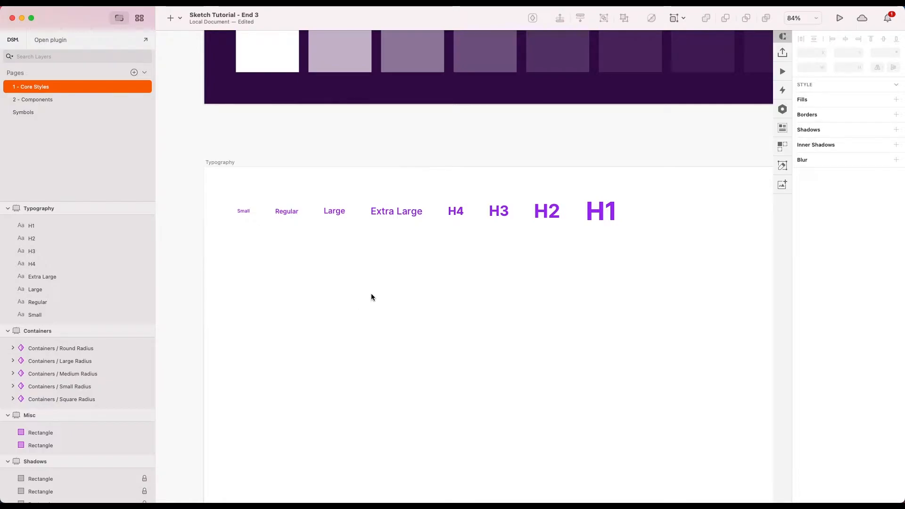
left_click(244, 210)
left_click(814, 205)
type("Primary/Small")
key("Return")
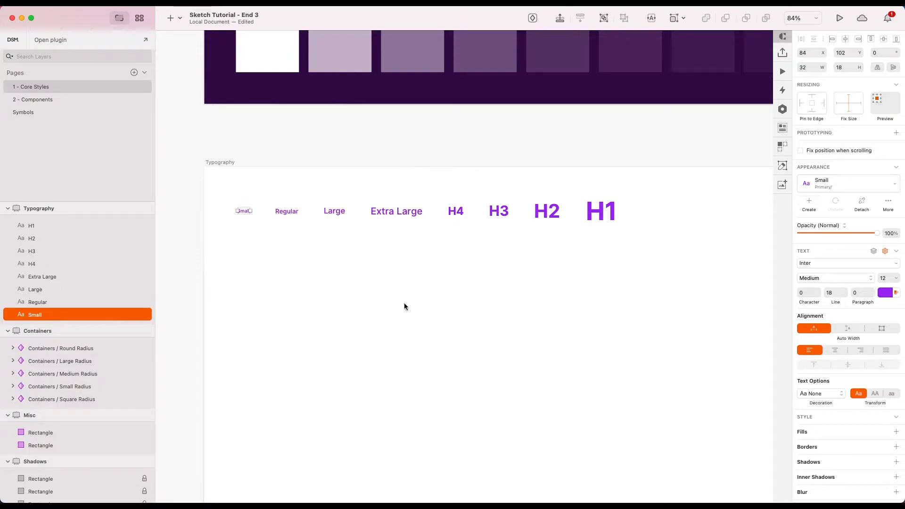
left_click(397, 304)
Add a "Type something" text below the row of samples and apply the document's Primary/Small text style to it.
left_click(351, 306)
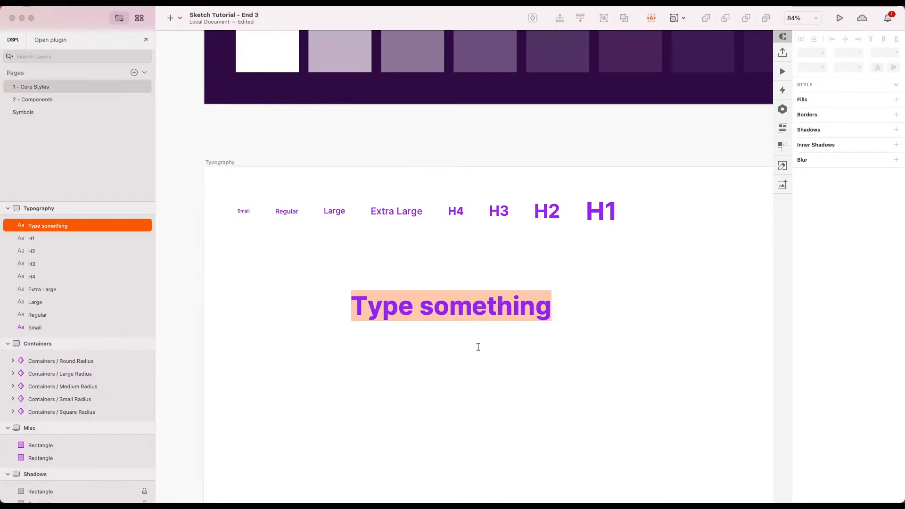
left_click(831, 138)
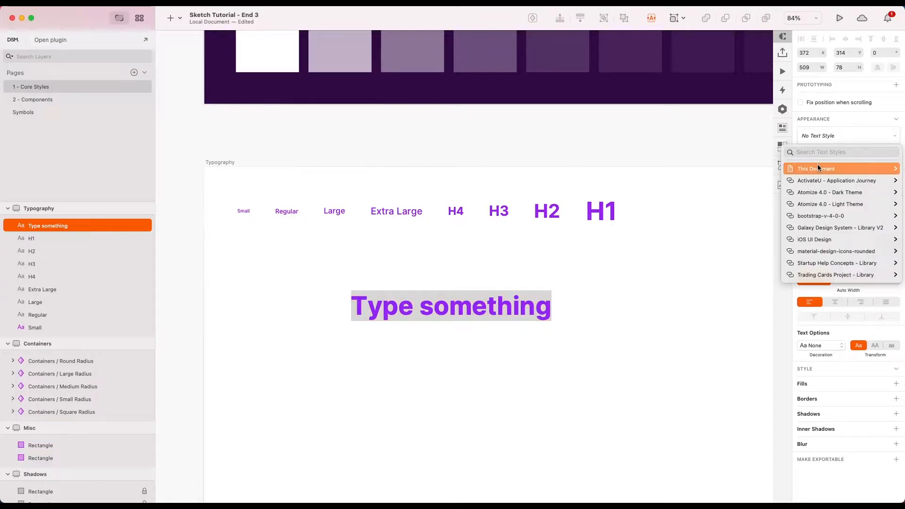
mouse_move(816, 165)
mouse_move(764, 172)
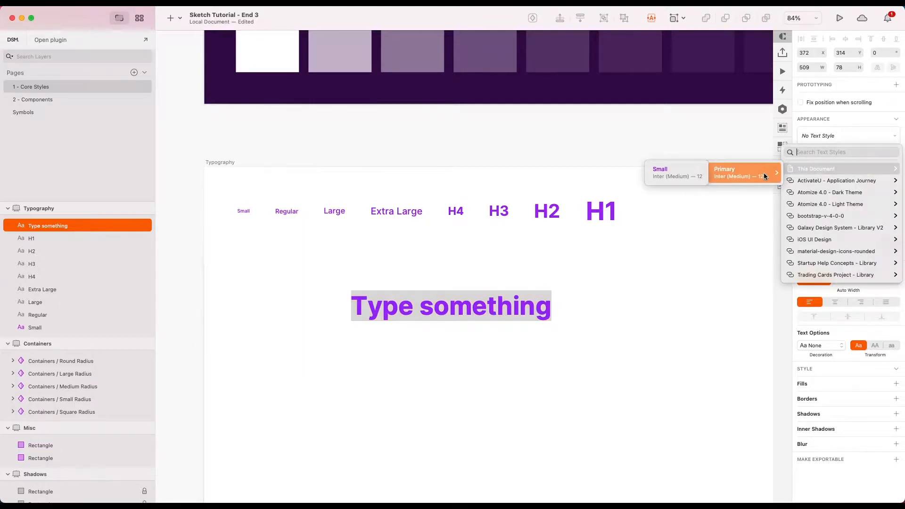
left_click(681, 173)
left_click(497, 334)
Try centre alignment and right alignment on the "Type something" text that uses the Primary/Small style.
left_click(371, 314)
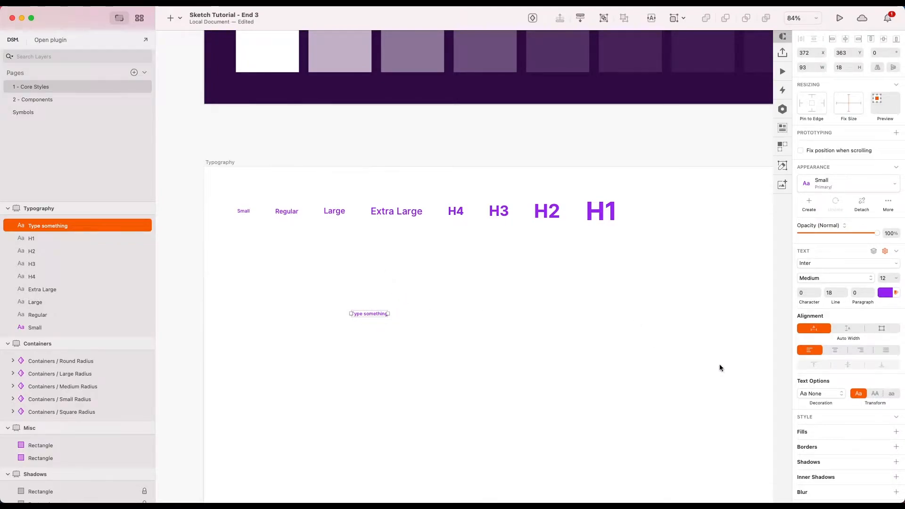
left_click(835, 350)
left_click(858, 350)
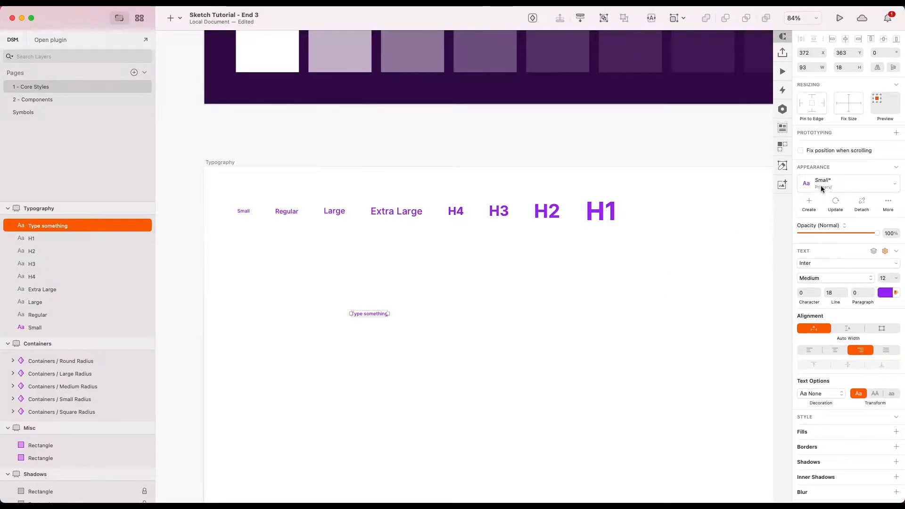
Set the Small text's font size to 20 and update the Primary/Small text style with the change.
left_click(248, 210)
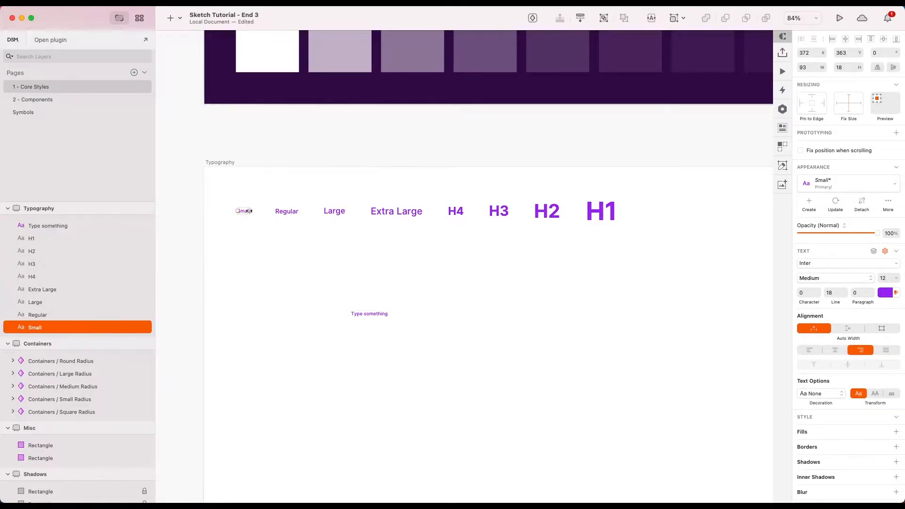
left_click(887, 277)
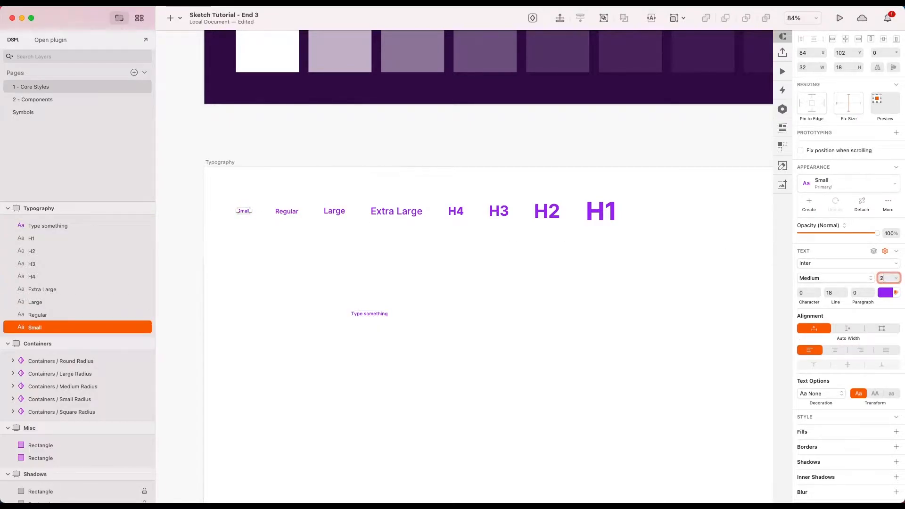
key("Return")
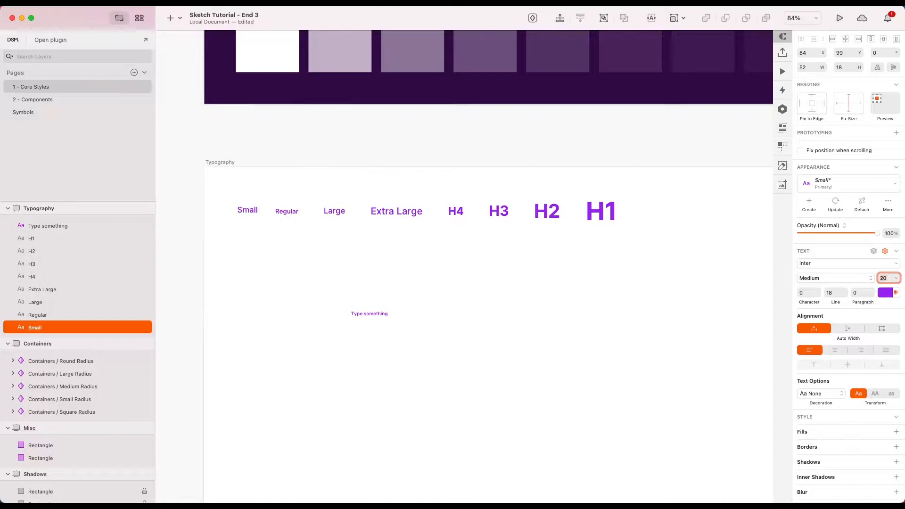
left_click(835, 202)
left_click(440, 292)
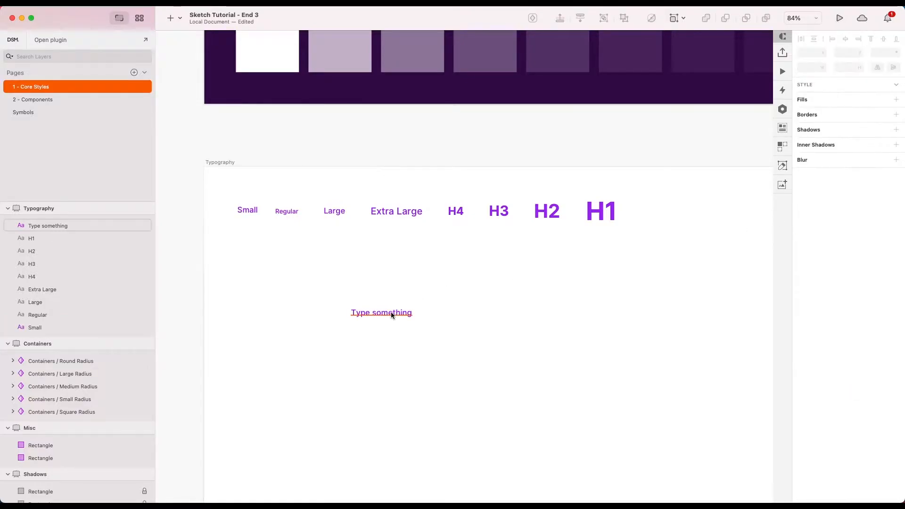
Try right alignment on the "Type something" text and return it to left alignment.
left_click(392, 313)
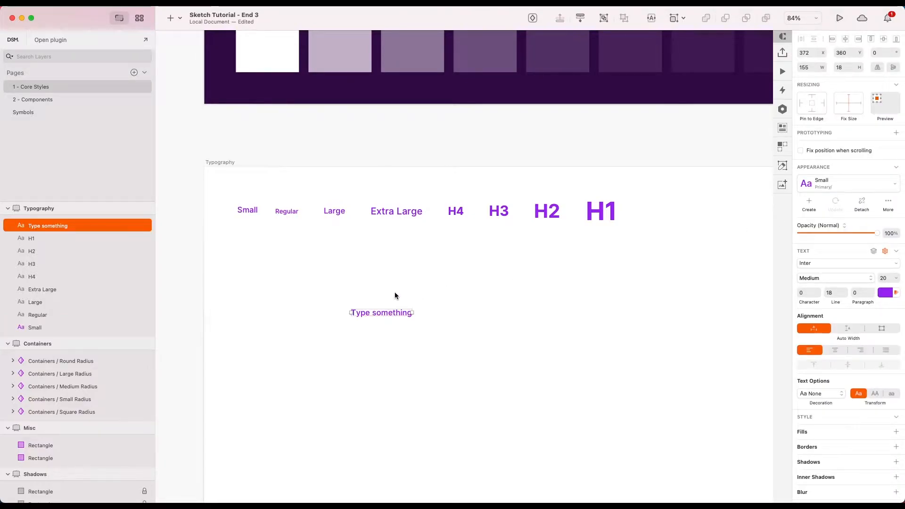
left_click(853, 348)
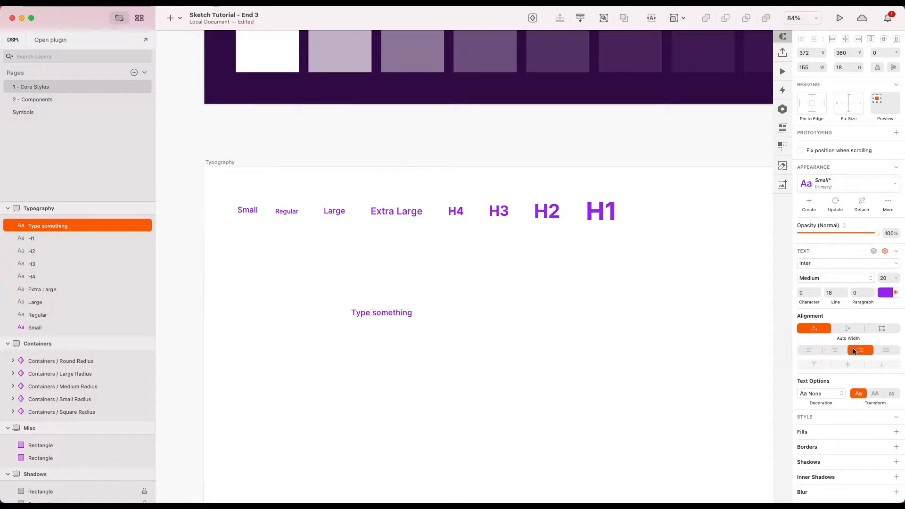
left_click(810, 353)
left_click(429, 285)
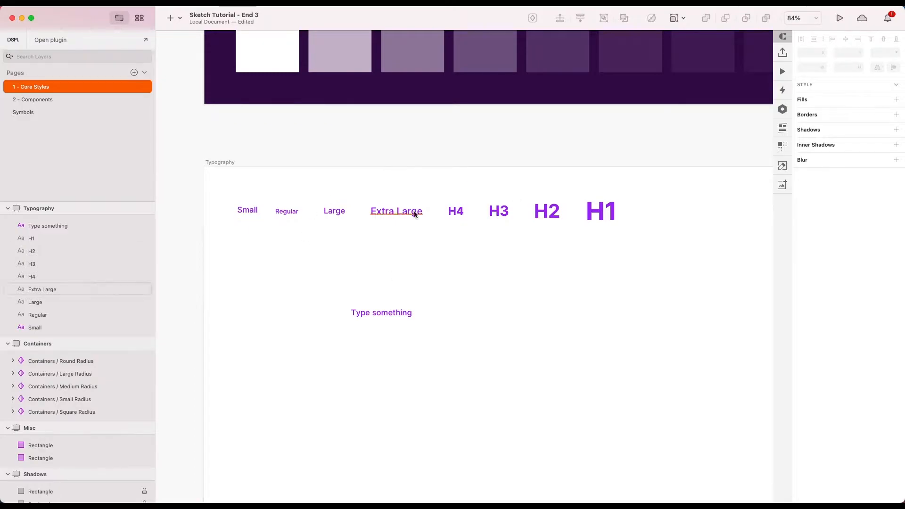
left_click(409, 292)
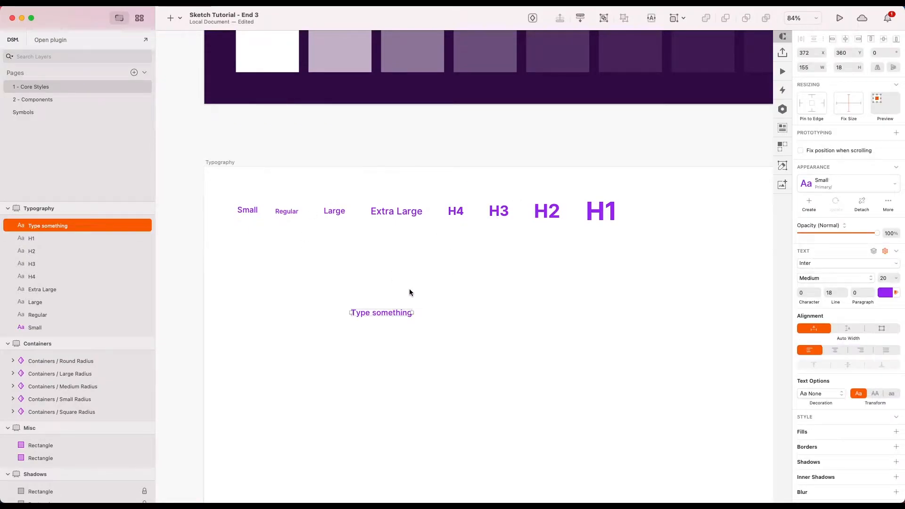
Undo the test changes back through the style update and the added "Type something" text.
key("super+z")
key("super+z")
key("super+z")
key("super+z")
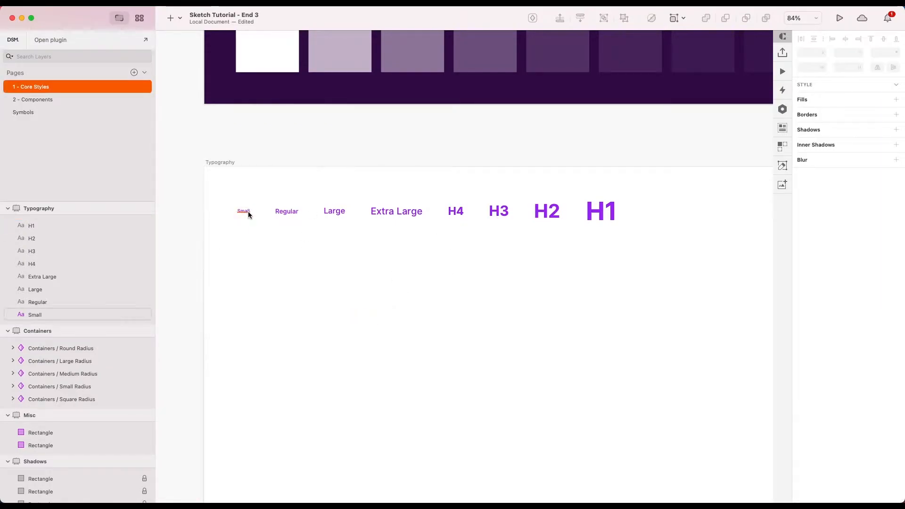
Undo the Small text's style and shift the samples from Regular to H1 further right, leaving room beside Small.
scroll(425, 244, "down", 3)
left_click_drag(613, 289, 428, 242)
key("super+z")
scroll(294, 241, "up", 3)
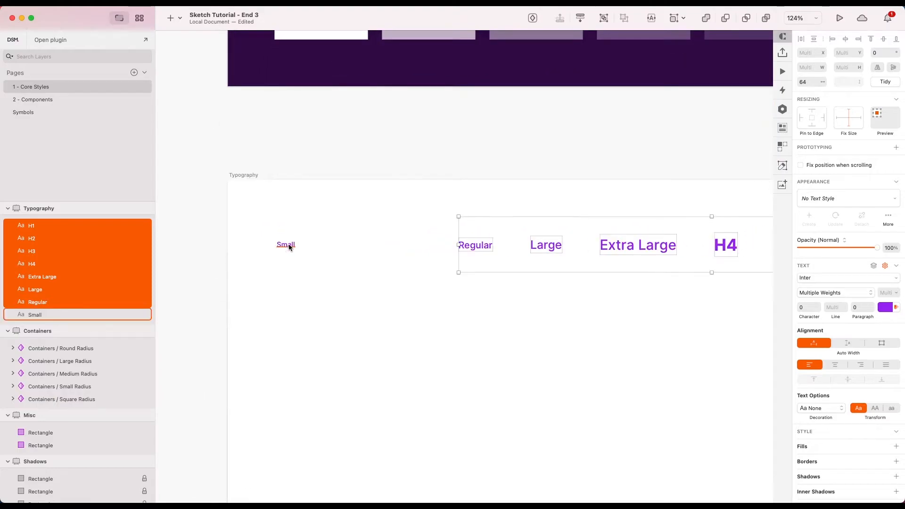
Duplicate the Small text twice in the same row, with a gap of 24 between the copies.
left_click(283, 244)
left_click_drag(287, 245, 324, 245)
key("Left")
key("Left")
key("Left")
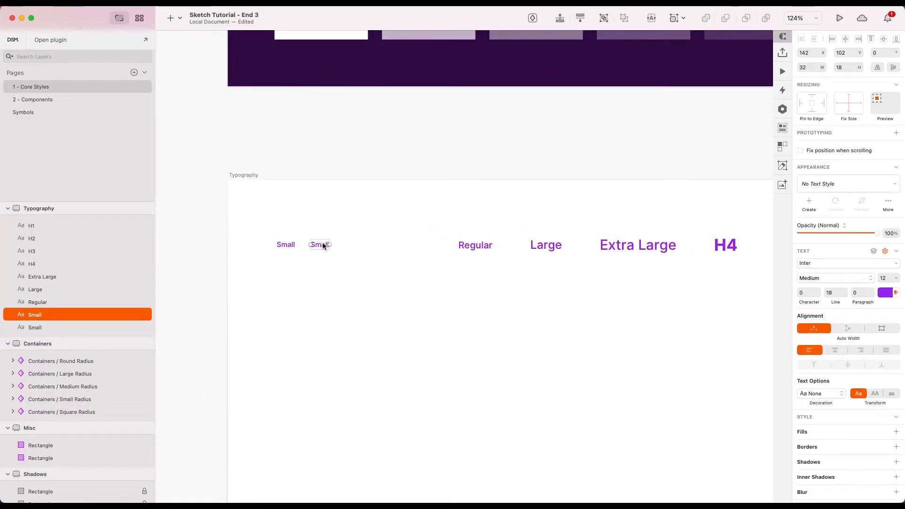
left_click_drag(328, 246, 361, 245)
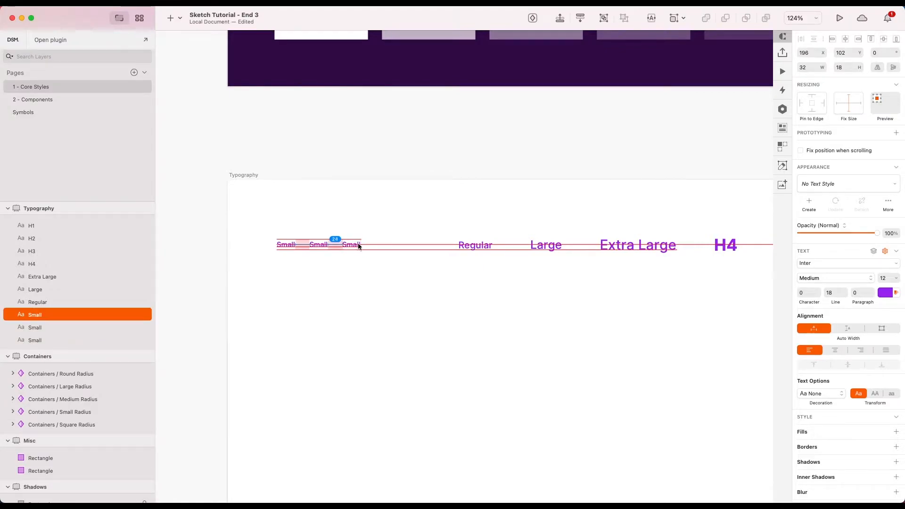
left_click(320, 262)
Keep the first Small text left-aligned, centre-align the second and right-align the third.
left_click(281, 243)
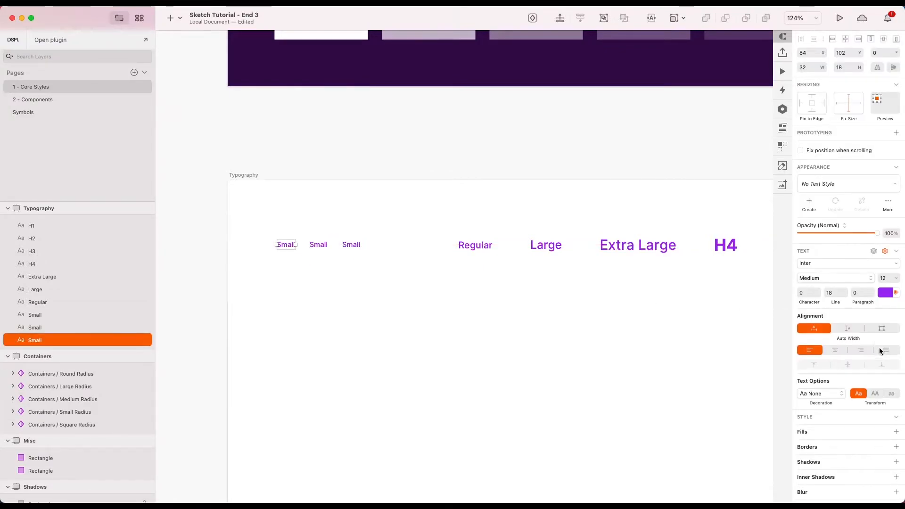
left_click(315, 245)
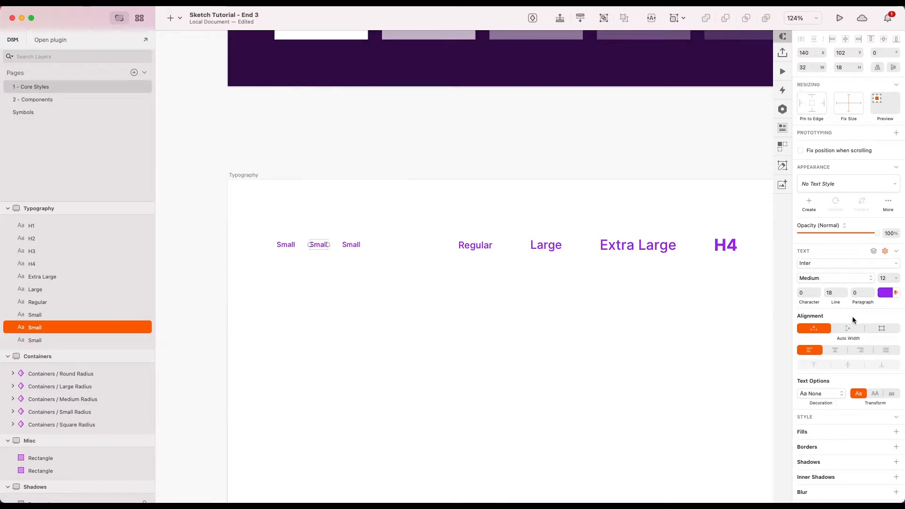
left_click(835, 350)
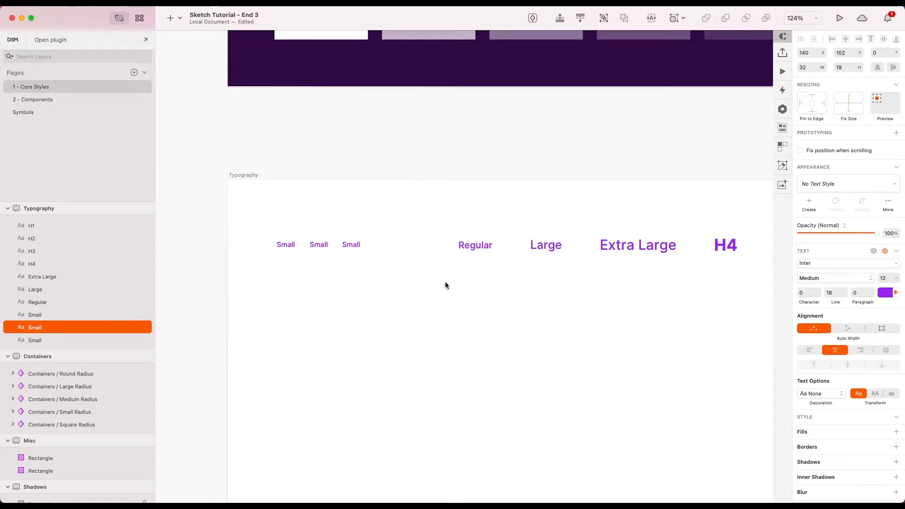
left_click(350, 245)
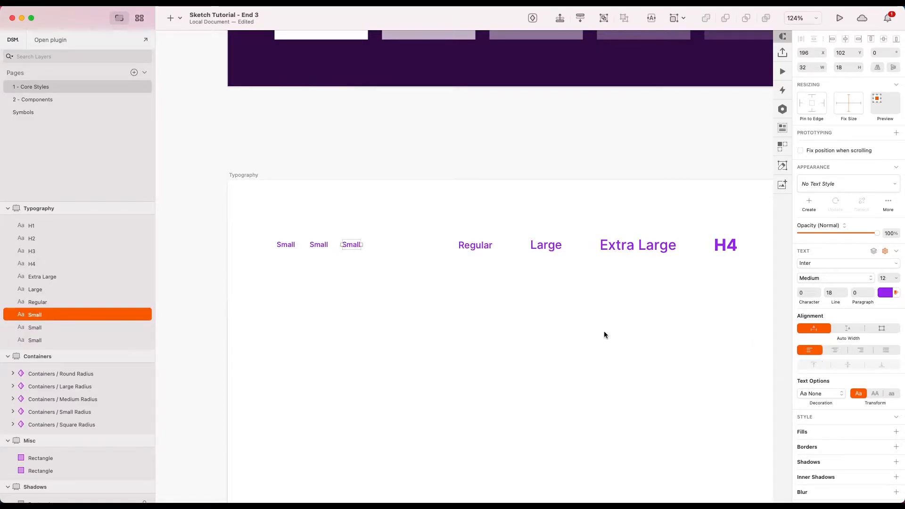
left_click(859, 350)
Shift the larger samples further right and duplicate the Regular text twice beside the original.
scroll(393, 319, "down", 3)
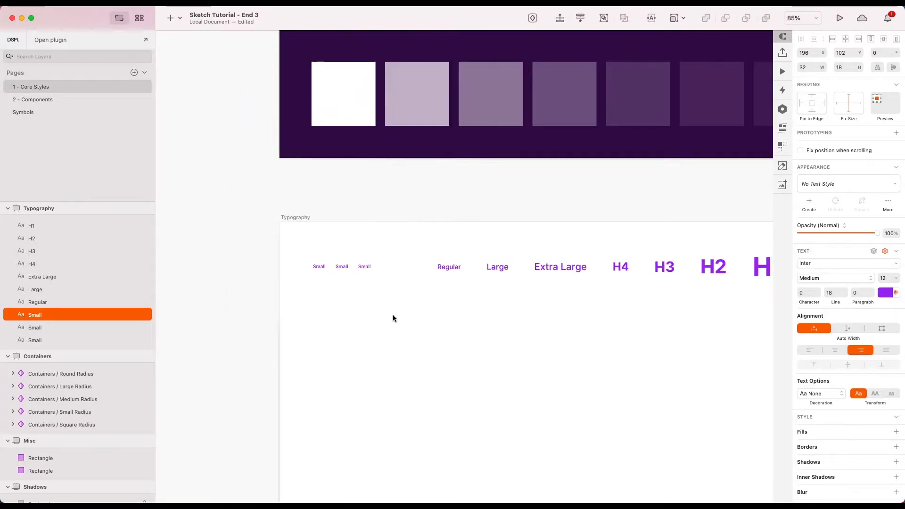
scroll(393, 319, "down", 3)
left_click_drag(599, 293, 339, 272)
left_click(337, 268)
scroll(337, 267, "up", 1)
left_click_drag(654, 297, 477, 274)
scroll(315, 271, "up", 3)
left_click_drag(344, 272, 390, 273)
left_click_drag(390, 272, 429, 272)
Make rows of three copies each of the Large and Extra Large texts, moving the following samples aside to fit.
scroll(430, 272, "right", 3)
scroll(429, 271, "down", 3)
left_click_drag(613, 299, 357, 255)
left_click_drag(373, 272, 331, 272)
left_click(520, 314)
left_click_drag(554, 308, 383, 252)
left_click_drag(386, 272, 477, 272)
left_click_drag(336, 273, 384, 272)
left_click(607, 295)
left_click_drag(477, 273, 437, 273)
left_click_drag(661, 302, 646, 272)
left_click_drag(443, 275, 491, 275)
scroll(491, 276, "right", 3)
left_click_drag(393, 276, 441, 276)
scroll(441, 276, "right", 3)
Space out the heading samples and duplicate H4, H3, H2 and H1 so each size has three copies.
left_click_drag(644, 305, 660, 270)
scroll(661, 271, "right", 2)
left_click(603, 297)
left_click_drag(580, 269, 454, 270)
left_click_drag(455, 271, 477, 270)
left_click_drag(648, 268, 573, 268)
left_click_drag(692, 271, 646, 270)
key("super+d")
left_click(634, 312)
scroll(635, 312, "left", 5)
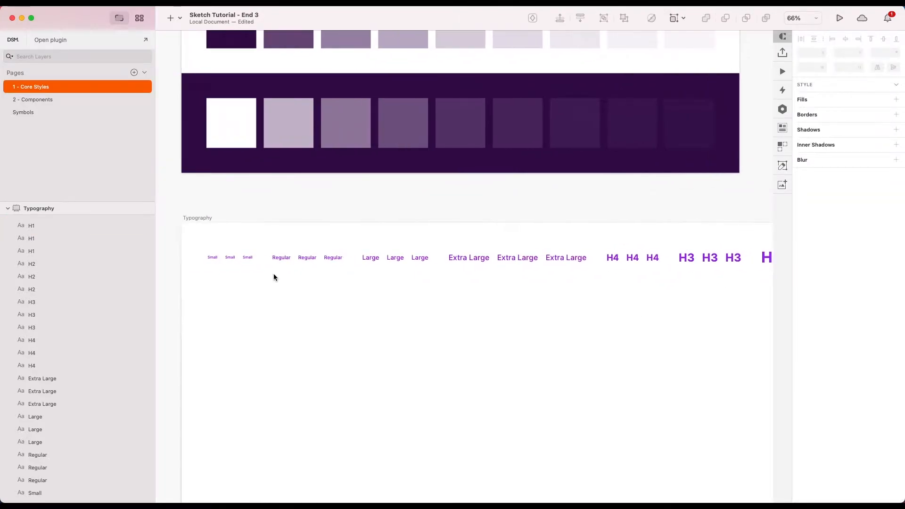
Centre-align the second Regular text and right-align the third.
scroll(273, 274, "up", 5)
left_click(287, 245)
left_click(343, 248)
left_click(835, 350)
left_click(377, 244)
left_click(857, 350)
Centre-align the middle copies of the Large, Extra Large, H4, H3, H2 and H1 texts together.
scroll(582, 321, "down", 5)
left_click(430, 275)
left_click(543, 277, "shift")
left_click(659, 278, "shift")
scroll(659, 277, "right", 3)
left_click(615, 272, "shift")
left_click(708, 271, "shift")
scroll(710, 272, "right", 3)
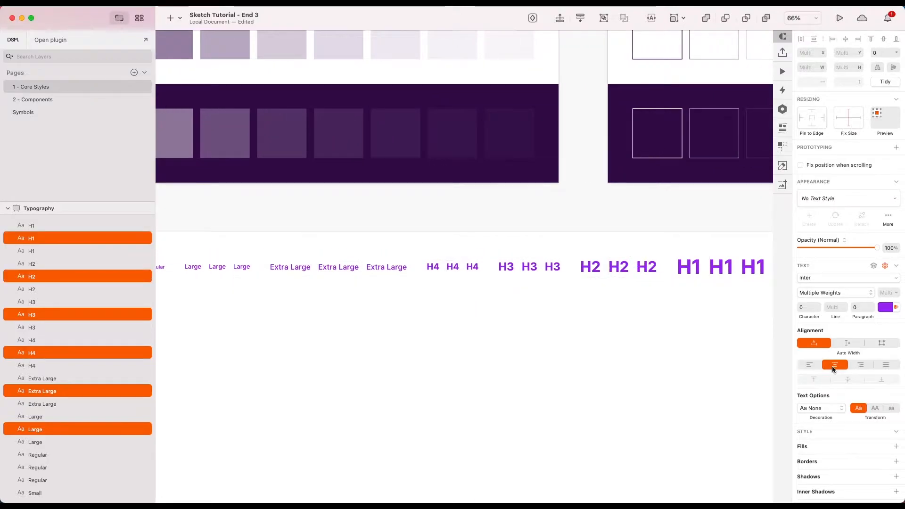
Right-align the last copies of the H1, H2, H3, H4, Extra Large and Large texts together.
left_click(753, 266)
left_click(647, 267, "shift")
left_click(552, 267, "shift")
left_click(473, 267, "shift")
left_click(387, 267, "shift")
left_click(241, 267, "shift")
scroll(244, 267, "left", 3)
left_click(258, 256, "shift")
left_click(857, 364)
left_click(626, 358)
Check the alignment settings of the three Extra Large copies and examine the whole row of samples.
scroll(626, 358, "down", 5)
scroll(482, 315, "up", 5)
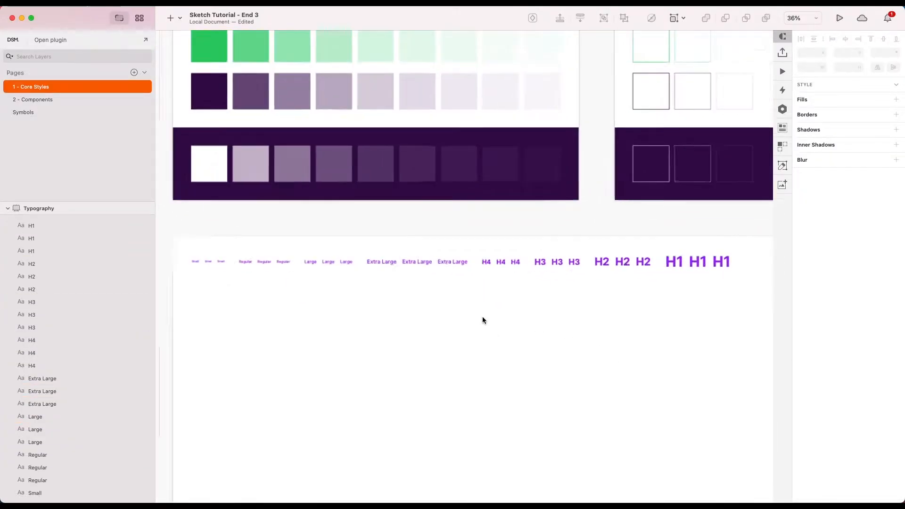
scroll(437, 254, "left", 2)
left_click(434, 243)
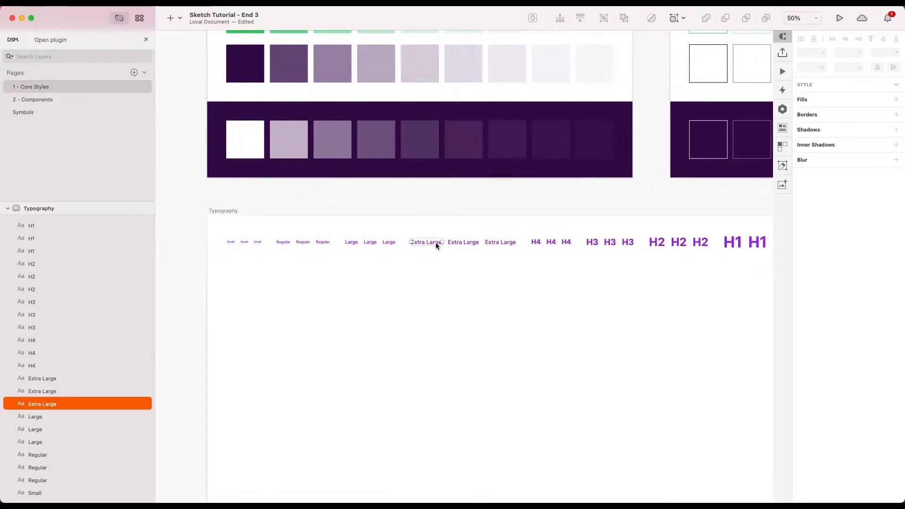
left_click(463, 241)
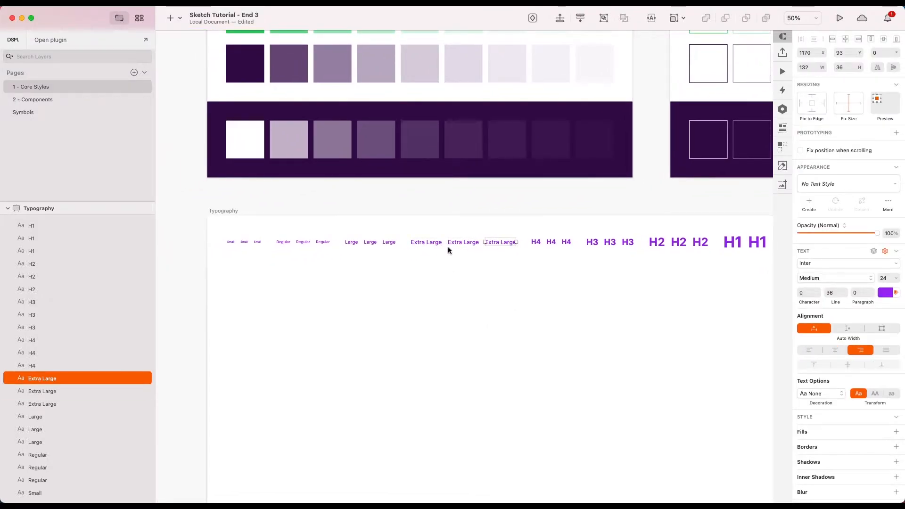
left_click(433, 244)
left_click(468, 242)
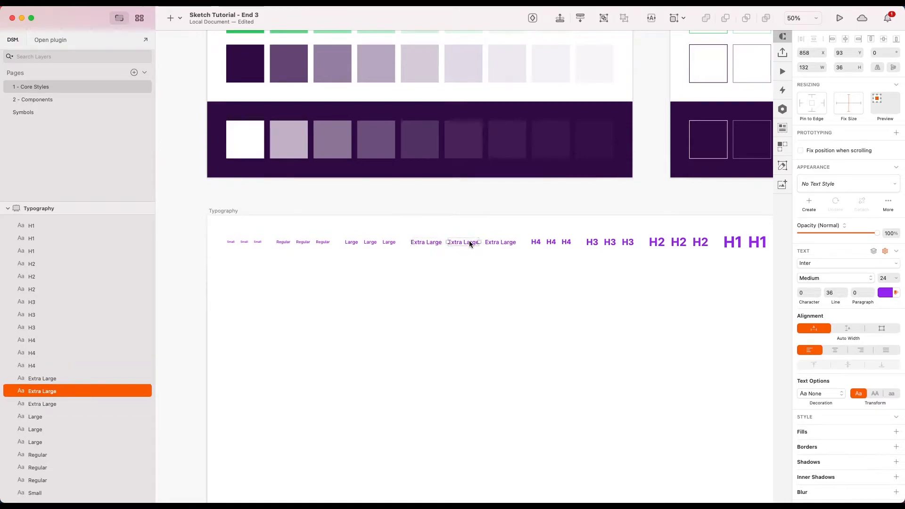
left_click(504, 242)
left_click(470, 284)
scroll(470, 285, "right", 2)
scroll(470, 284, "down", 3)
scroll(470, 285, "right", 1)
scroll(352, 264, "up", 5)
scroll(352, 264, "left", 2)
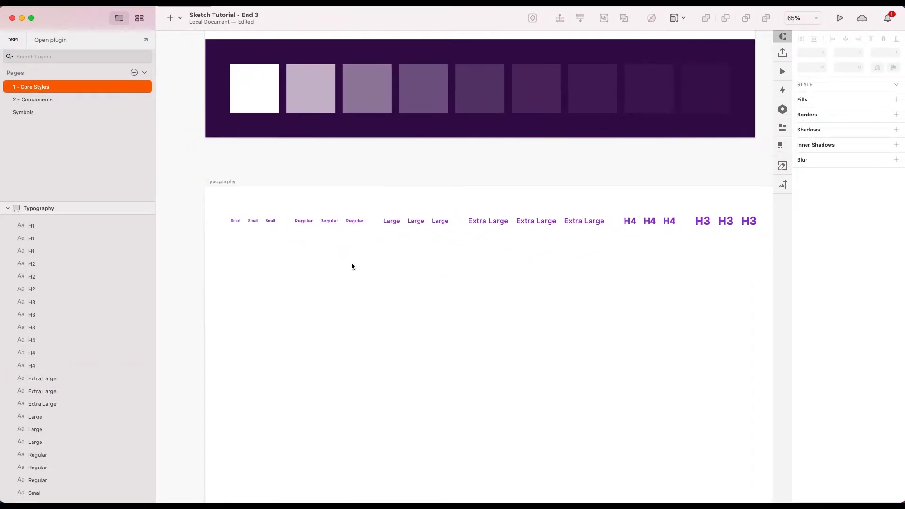
Create the text style Primary/Small/Left from the first Small text and copy the style name for reuse.
left_click(239, 224)
scroll(206, 215, "up", 3)
scroll(206, 217, "up", 3)
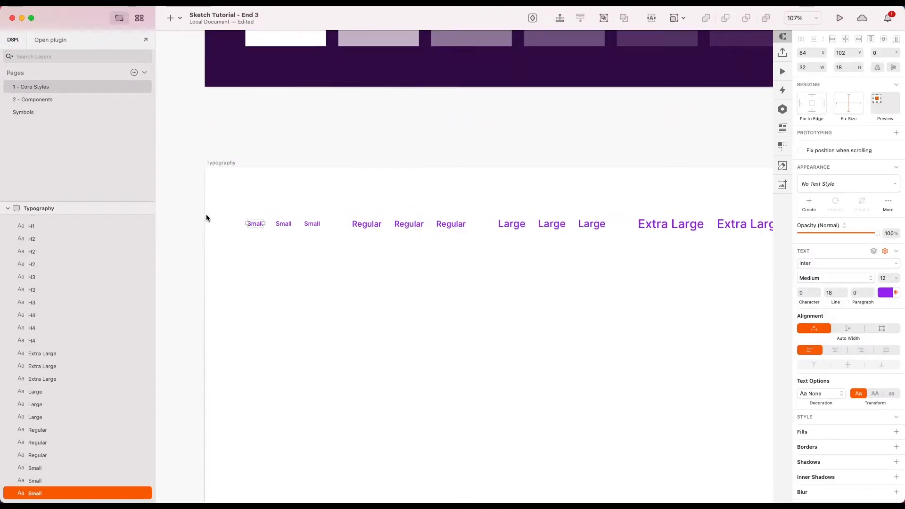
scroll(206, 217, "up", 2)
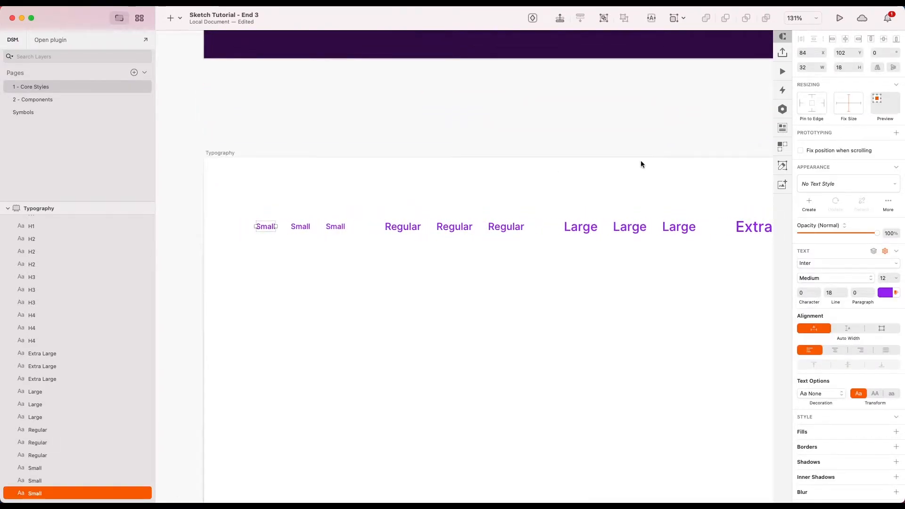
left_click(812, 202)
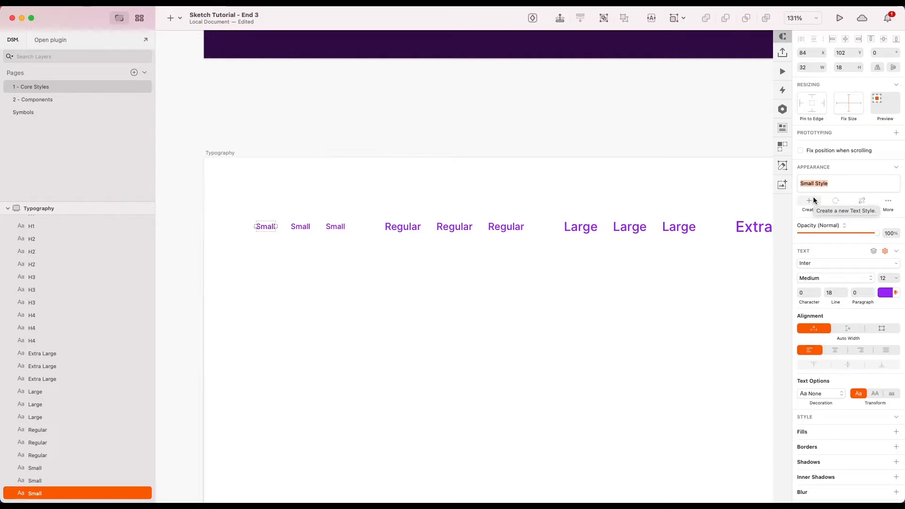
type("Primary/Small")
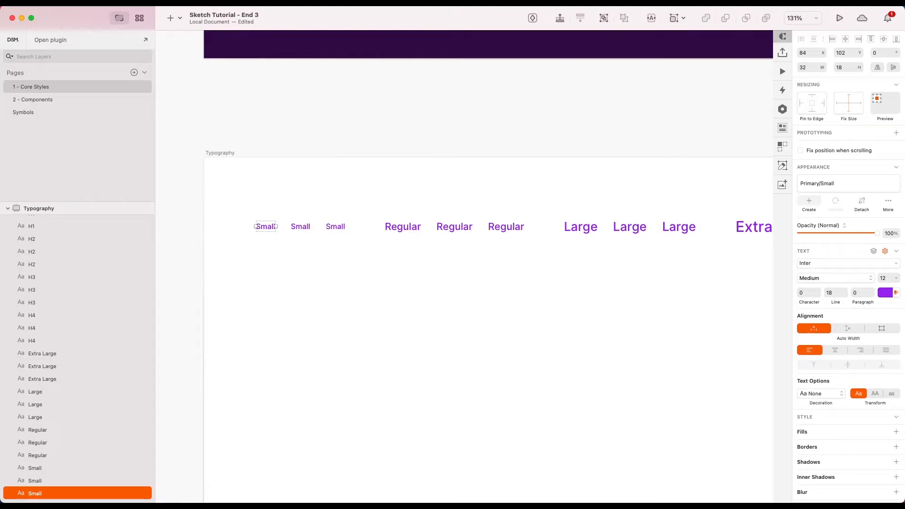
type("/")
key("super+a")
key("super+c")
key("Return")
Create the text style Primary/Small/Center from the second Small text, reusing the copied name.
left_click(300, 226)
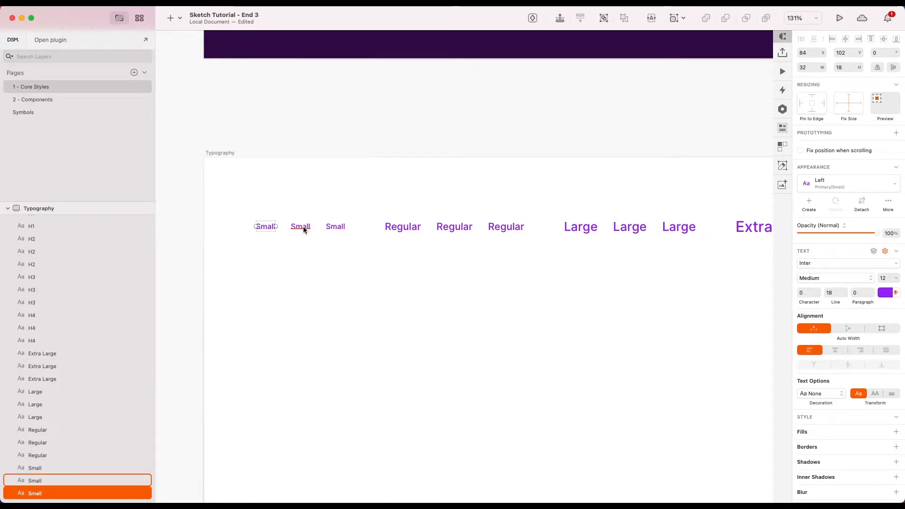
left_click(815, 202)
key("super+v")
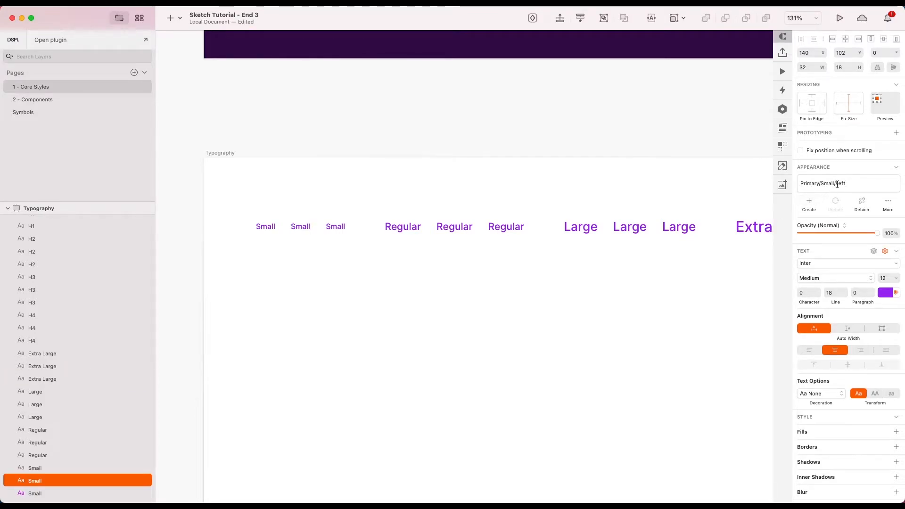
type("Centwe")
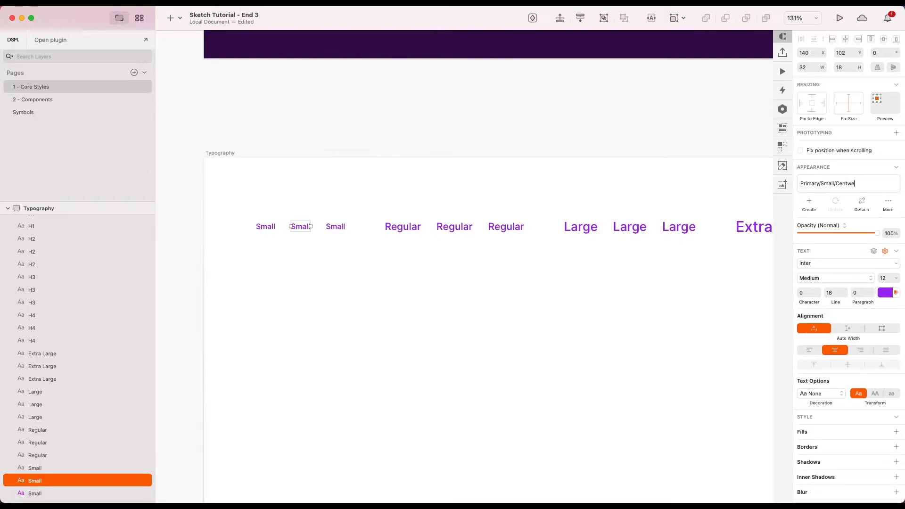
key("Return")
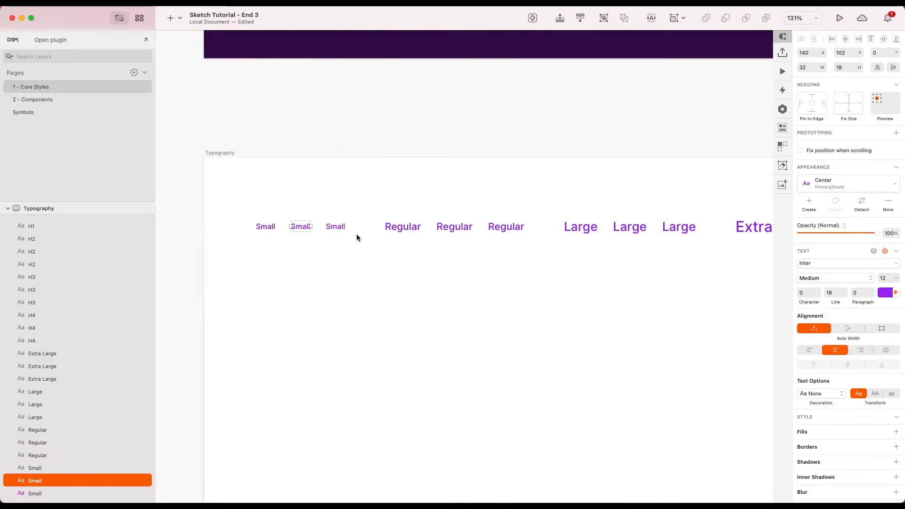
Create the text style Primary/Small/Right from the third Small text.
left_click(335, 226)
left_click(809, 202)
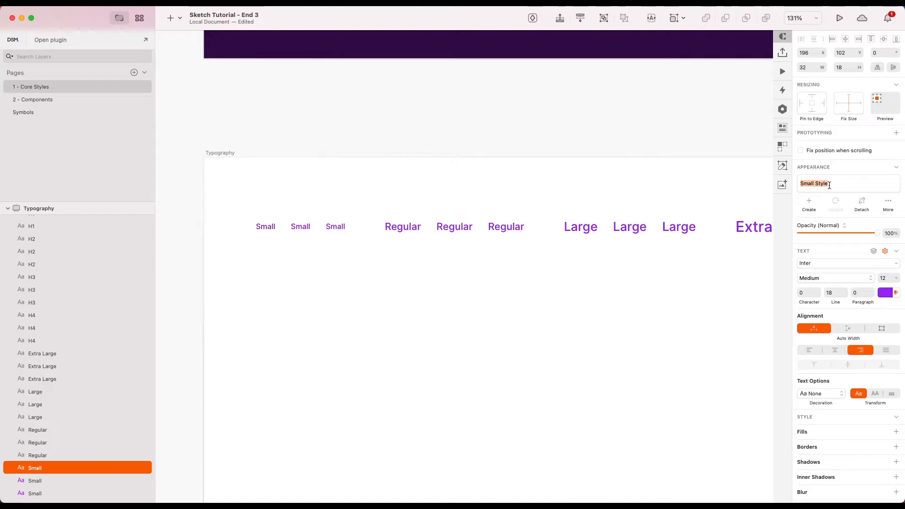
type("Primary/Small/")
type("L")
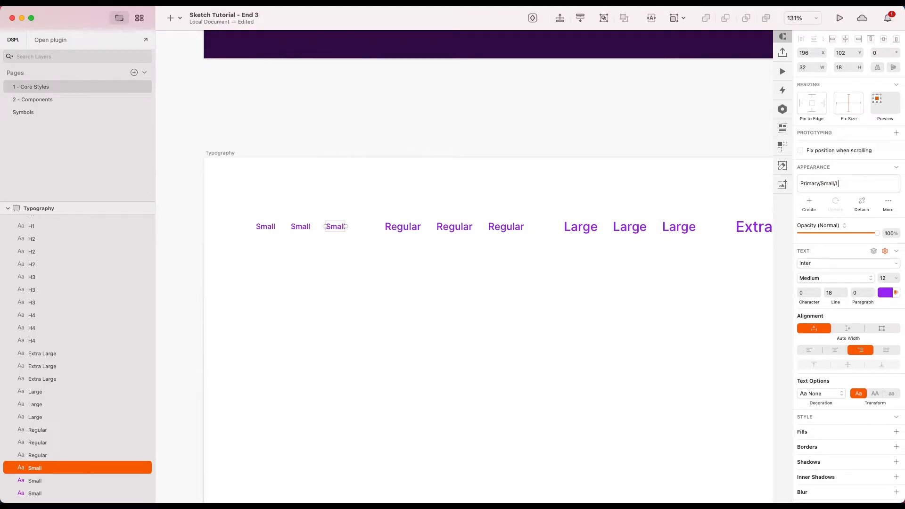
key("Return")
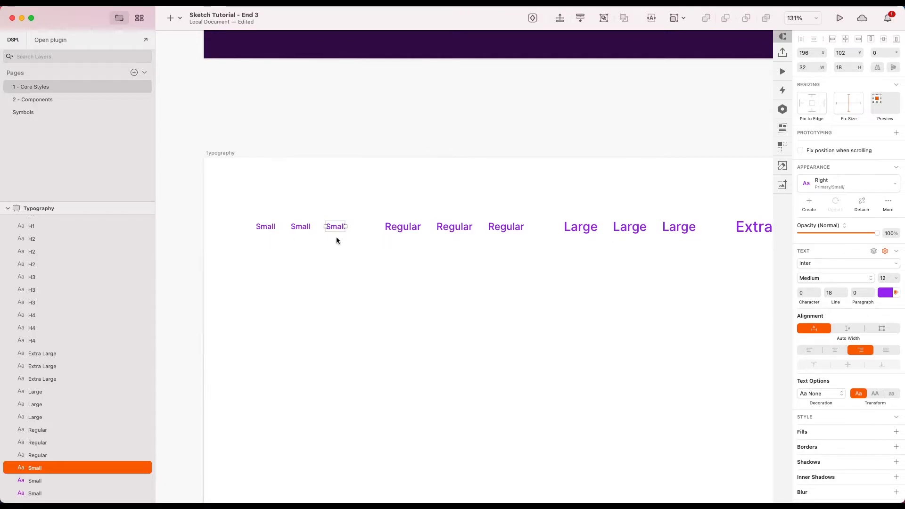
Create the text style Primary/Regular/Left from the first Regular text.
scroll(541, 248, "right", 5)
scroll(541, 248, "down", 3)
scroll(541, 248, "right", 8)
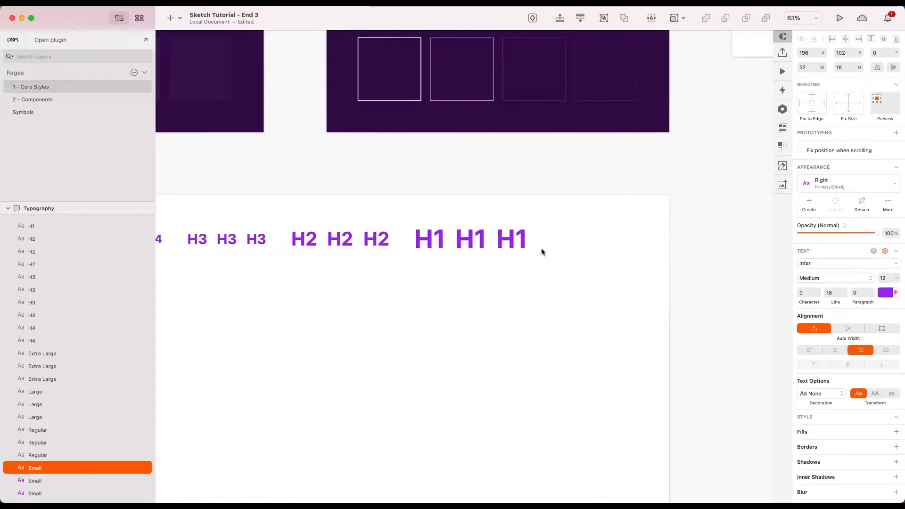
scroll(541, 248, "left", 10)
scroll(541, 248, "up", 5)
left_click(413, 209)
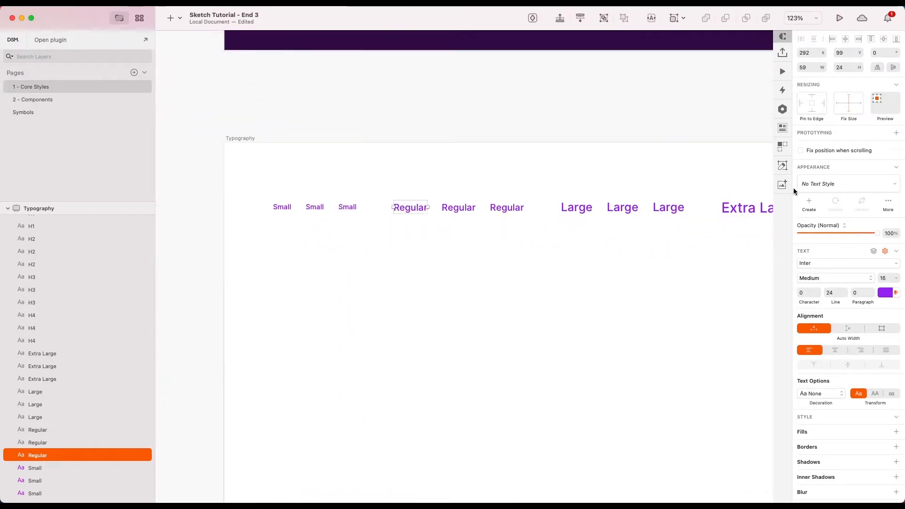
left_click(809, 204)
type("Primary/Regular/Left")
key("Return")
Create the text style Primary/Regular/Center from the second Regular text.
left_click(464, 209)
left_click(809, 204)
type("Primary/Regular/")
type("Center")
key("Return")
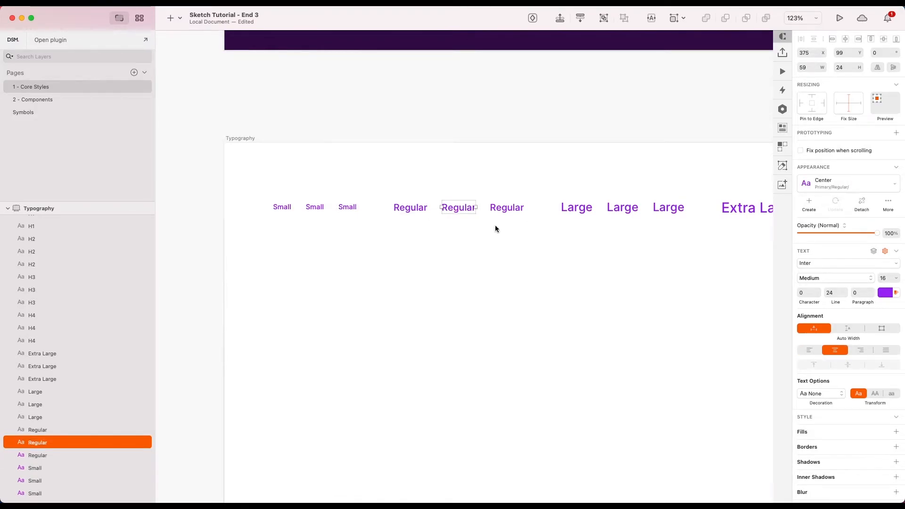
Create the text style Primary/Regular/Right from the third Regular text.
left_click(507, 207)
left_click(809, 204)
type("Primary/Regular/")
type("Right")
key("Return")
Create Left, Center and Right text styles under Primary/Large from the three Large texts.
left_click(577, 208)
scroll(647, 233, "right", 3)
left_click(809, 204)
left_click(811, 205)
type("Center")
key("Return")
left_click(569, 220)
left_click(809, 204)
type("Right")
Create Left, Center and Right text styles under Primary/Extra Large from the three Extra Large texts.
left_click(495, 231)
left_click(808, 204)
left_click(821, 184)
type("Extra")
key("super+a")
left_click(585, 230)
left_click(809, 204)
type("Primary/Extra Large/Left")
left_click(676, 230)
left_click(809, 204)
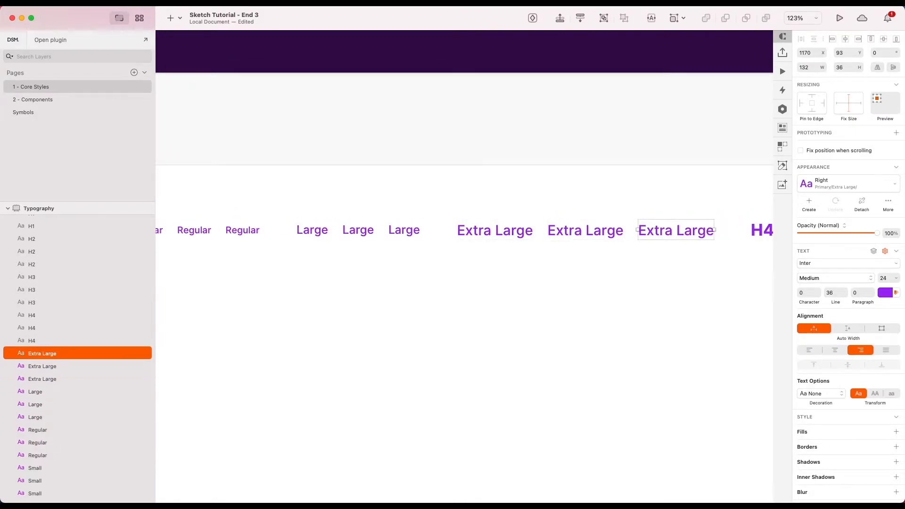
Create Left, Center and Right text styles under Primary/Heading 4 from the three H4 texts.
left_click(762, 230)
scroll(647, 233, "right", 5)
left_click(809, 204)
type("Heading 4")
key("super+a")
left_click(543, 239)
left_click(808, 204)
type("Center")
left_click(581, 238)
left_click(809, 204)
double_click(859, 183)
type("Right")
key("Return")
Create Left, Center and Right text styles under Primary/Heading 3 from the three H3 texts.
scroll(405, 255, "right", 5)
left_click(383, 261)
left_click(809, 204)
left_click_drag(843, 184, 867, 182)
type("3/Left")
key("Return")
left_click(427, 262)
left_click(809, 204)
left_click(471, 261)
left_click(809, 204)
type("Right")
Create Left, Center and Right text styles under Primary/Heading 2 from the three H2 texts.
left_click(540, 260)
left_click(809, 204)
type("2Left")
left_click(594, 261)
left_click(809, 204)
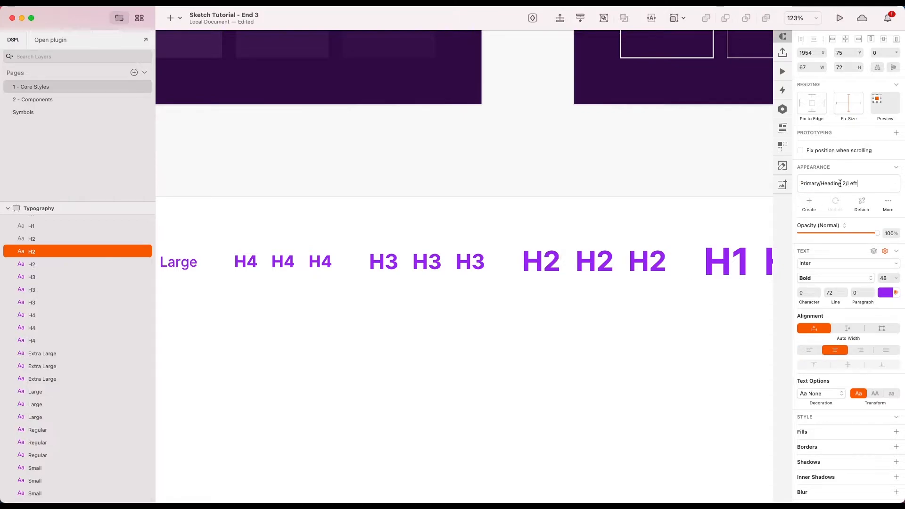
type("Center")
key("Return")
left_click(647, 261)
left_click(809, 204)
type("Right")
Create Left, Center and Right text styles under Primary/Heading 1 from the three H1 texts, then deselect everything.
scroll(583, 271, "right", 5)
left_click(583, 271)
left_click(811, 204)
type("1/Left")
left_click(645, 272)
left_click(808, 204)
type("Center")
left_click(704, 272)
left_click(809, 204)
type("Right")
key("Return")
left_click(728, 317)
scroll(727, 317, "down", 10)
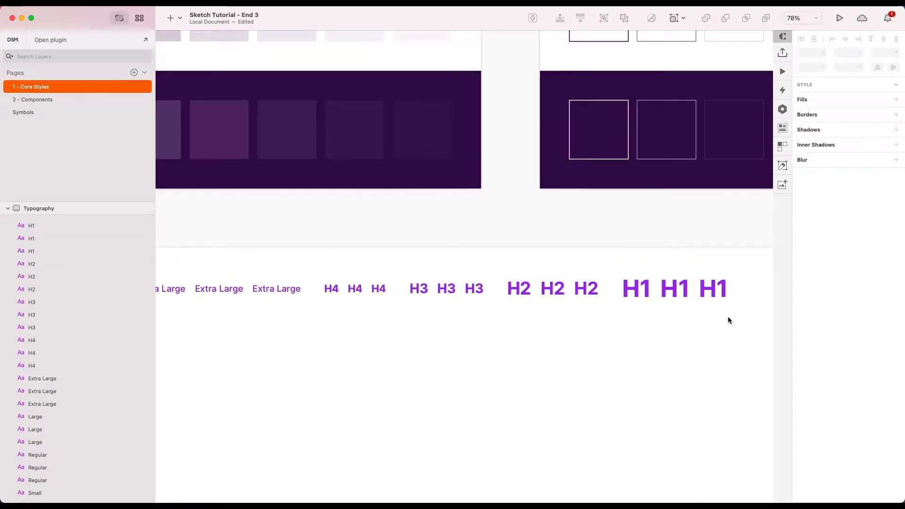
Insert a new text layer on the Typography artboard below the Regular samples.
scroll(728, 315, "up", 3)
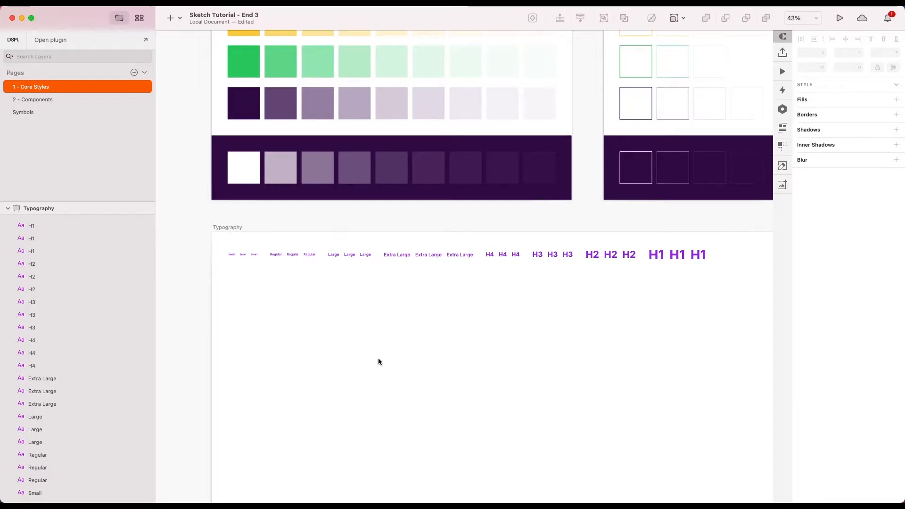
scroll(359, 352, "left", 1)
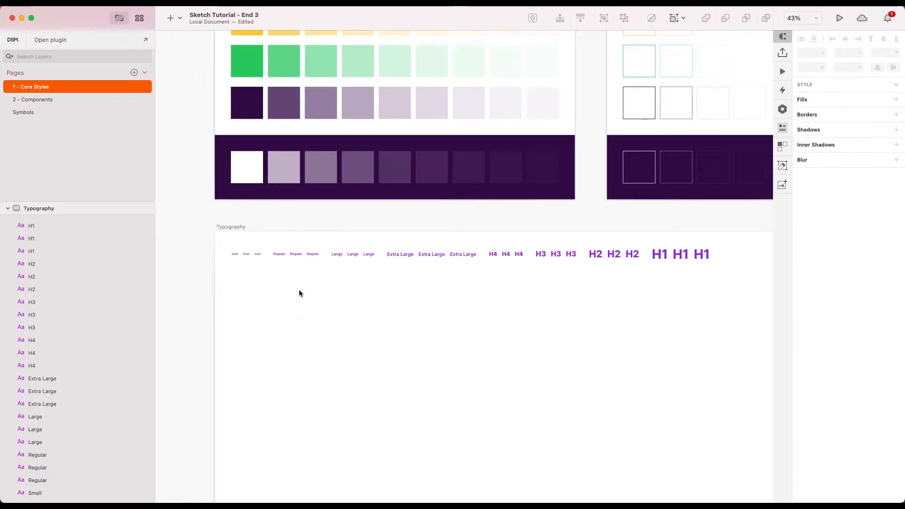
key("t")
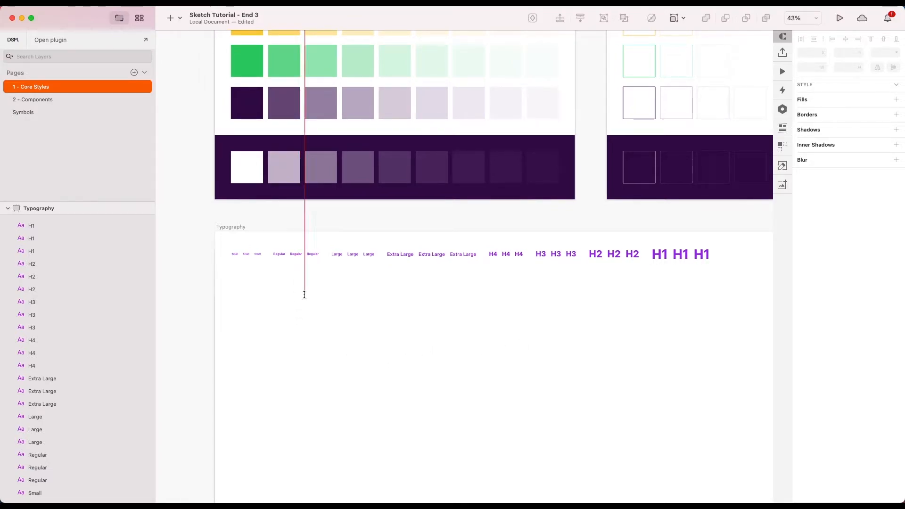
left_click(297, 294)
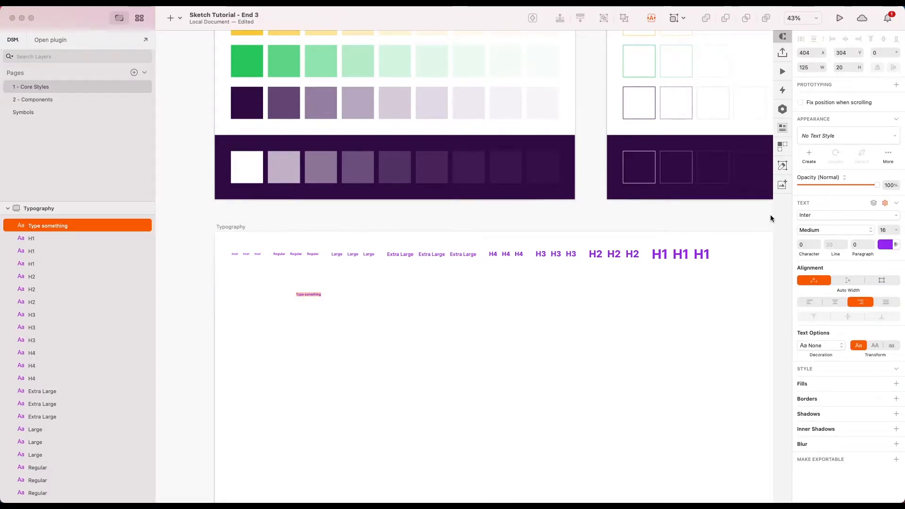
Examine this document's Primary text styles and their alignment variants for the new text without applying any.
left_click(852, 135)
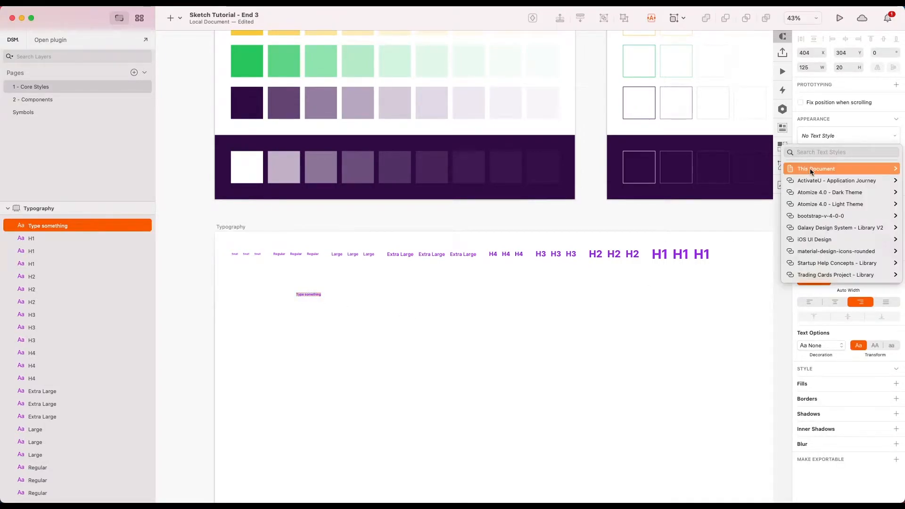
mouse_move(809, 174)
mouse_move(754, 173)
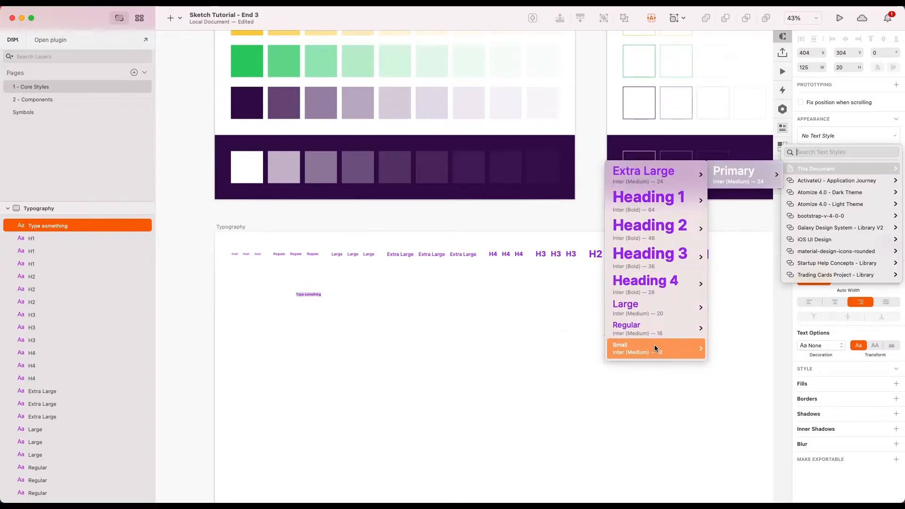
mouse_move(654, 352)
mouse_move(626, 175)
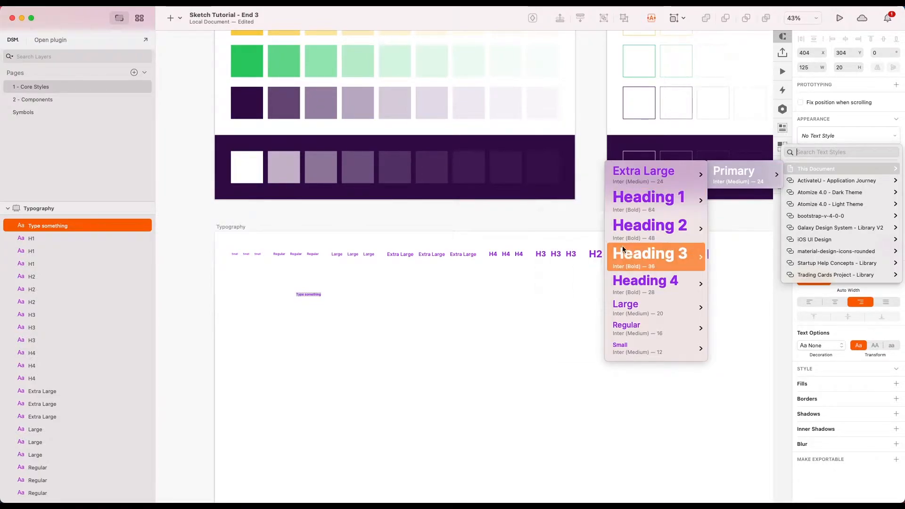
mouse_move(629, 262)
mouse_move(642, 325)
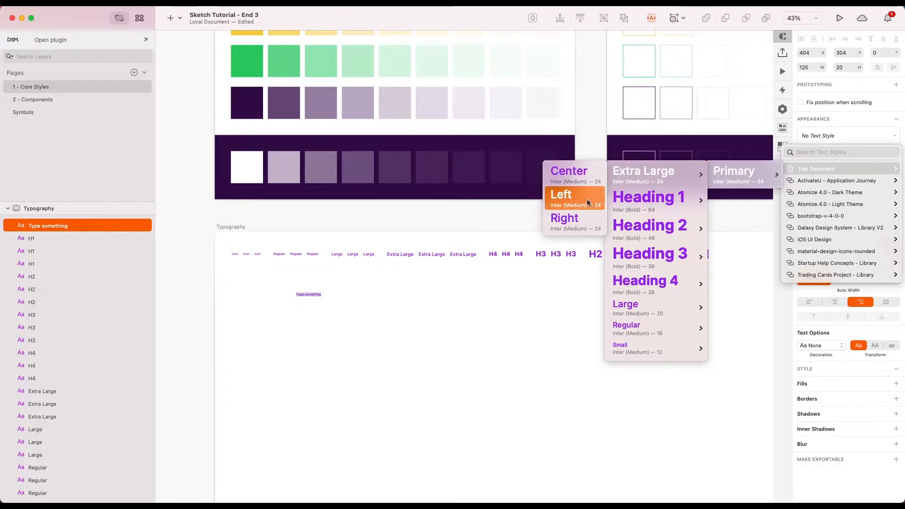
mouse_move(637, 204)
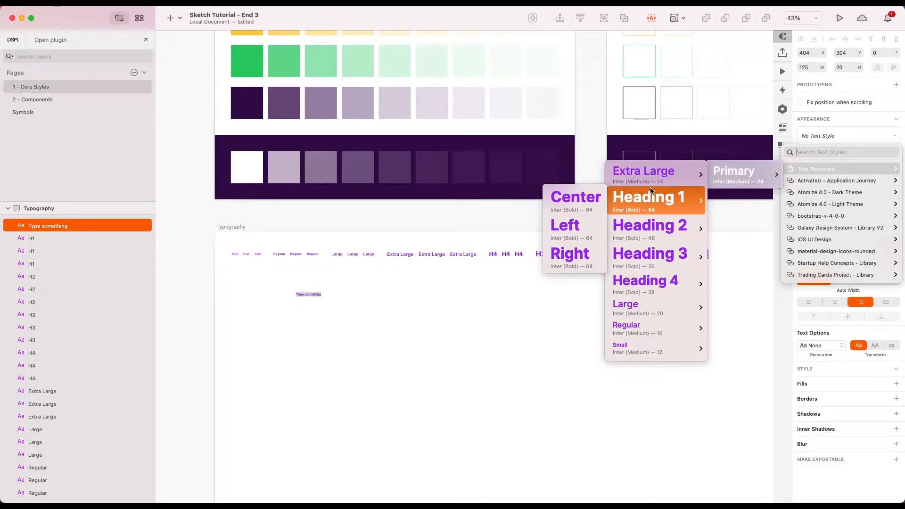
left_click(524, 318)
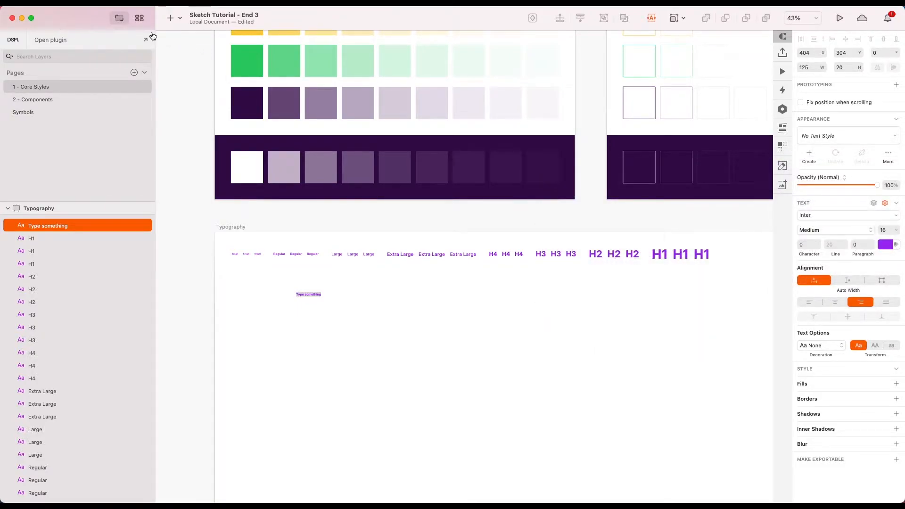
In the document's text style overview, expand the Primary group and rename its Heading 1 subgroup as 1 - Heading 1.
left_click(140, 18)
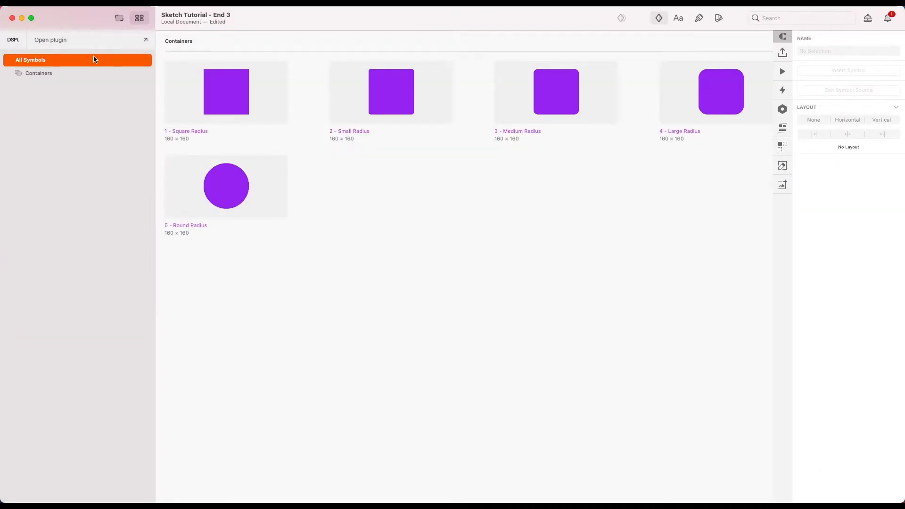
left_click(682, 20)
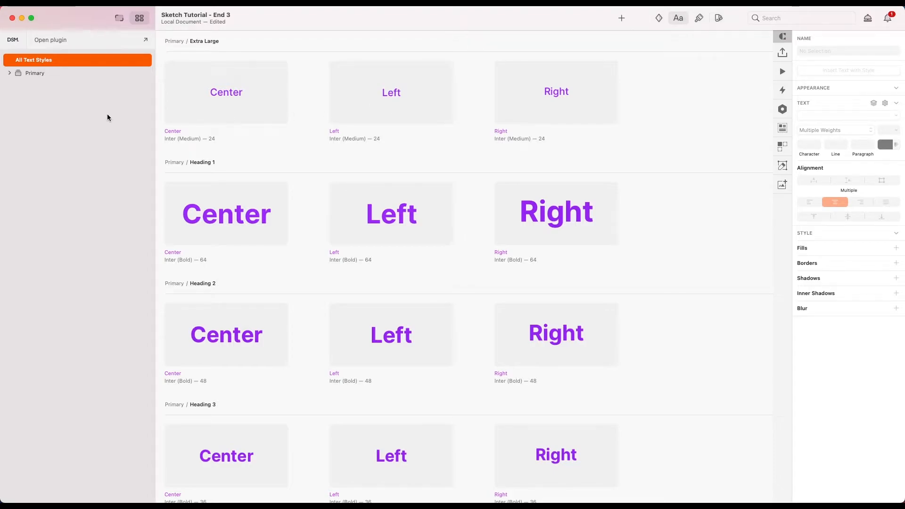
left_click(10, 74)
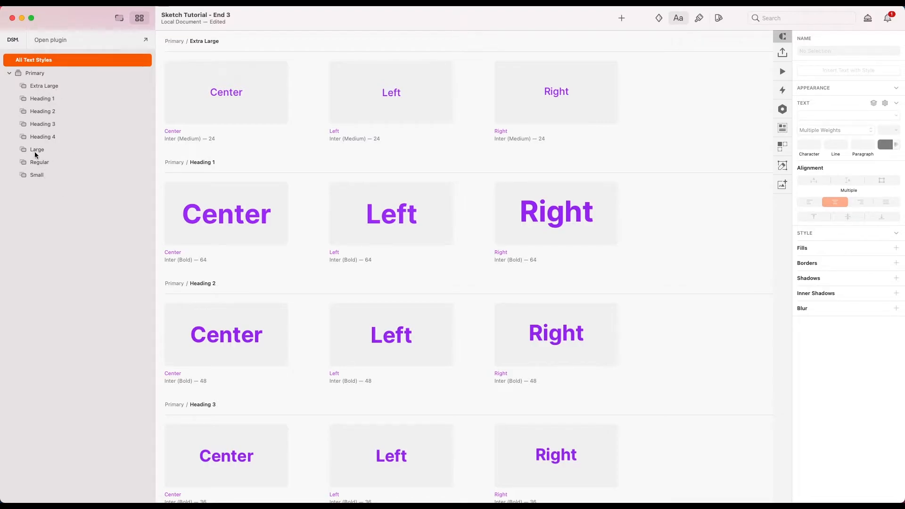
double_click(36, 98)
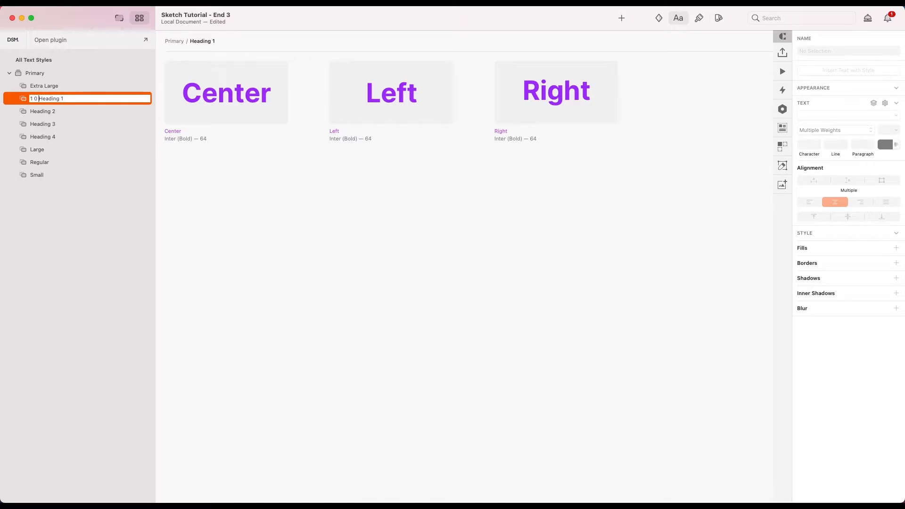
type("1 -")
key("Return")
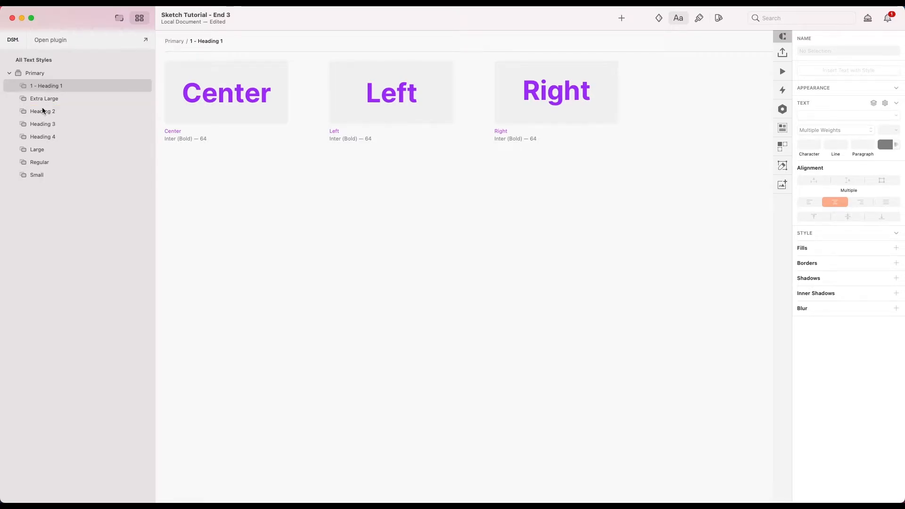
Rename the Heading 2 subgroup as 2 - Heading 2 and the Heading 3 subgroup as 3 - Heading 3.
double_click(35, 112)
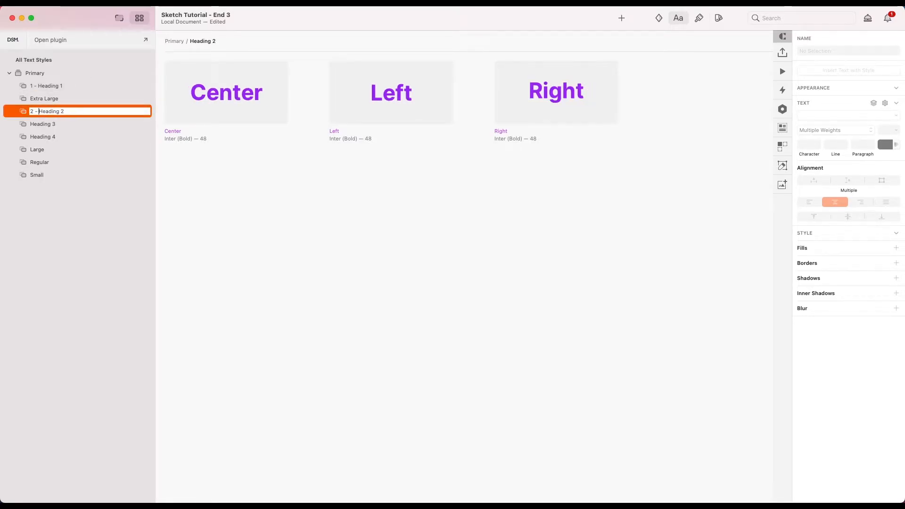
key("Return")
double_click(45, 125)
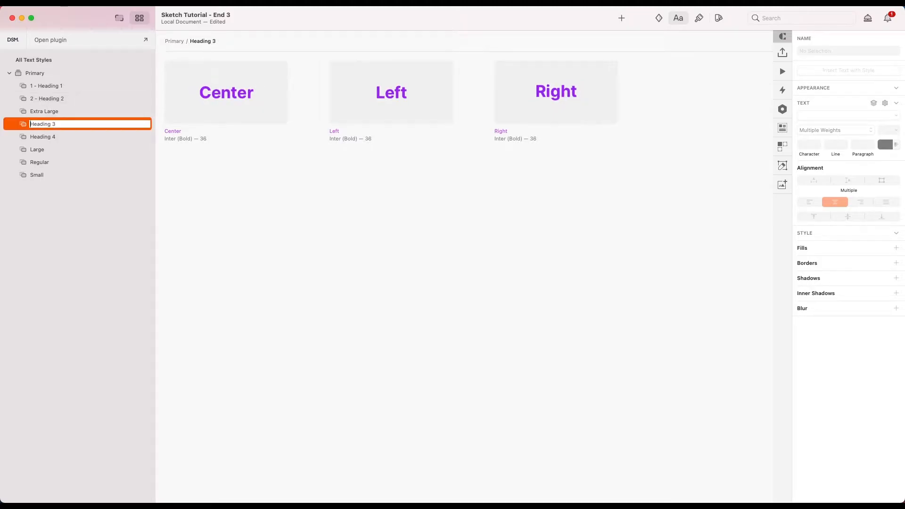
key("Return")
Rename the Heading 4 subgroup as 4 - Heading 4 and the Extra Large subgroup as 5 - Extra Large.
double_click(44, 136)
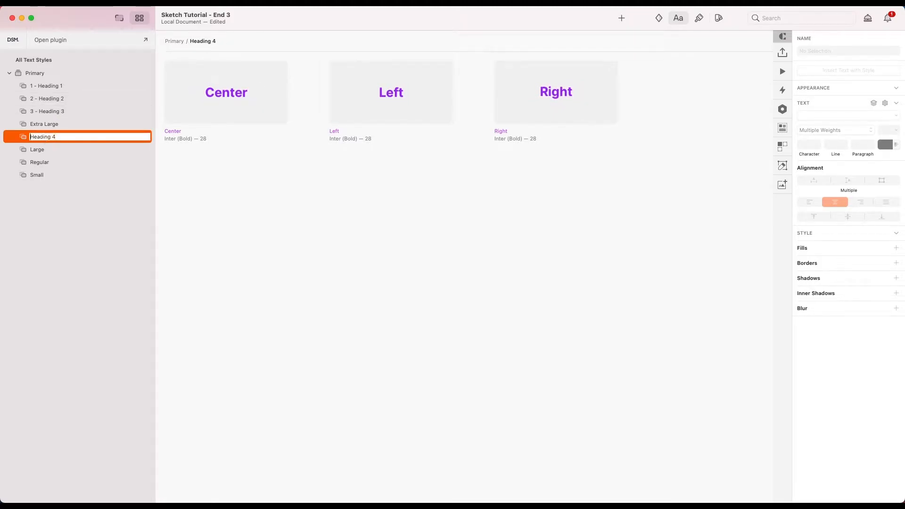
type("4 -")
key("Return")
double_click(38, 137)
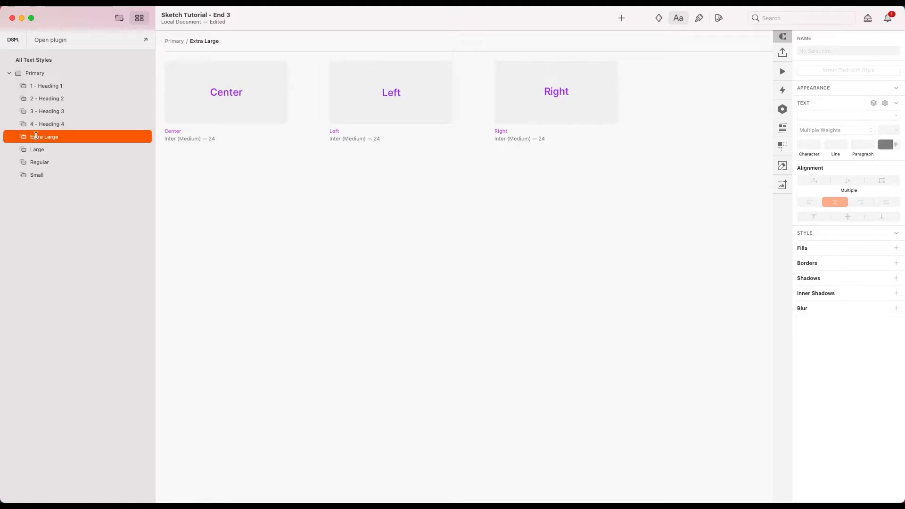
type("5 -")
key("Return")
Rename the Large subgroup as 6 - Large and the Regular subgroup as 7 - Regular.
double_click(34, 149)
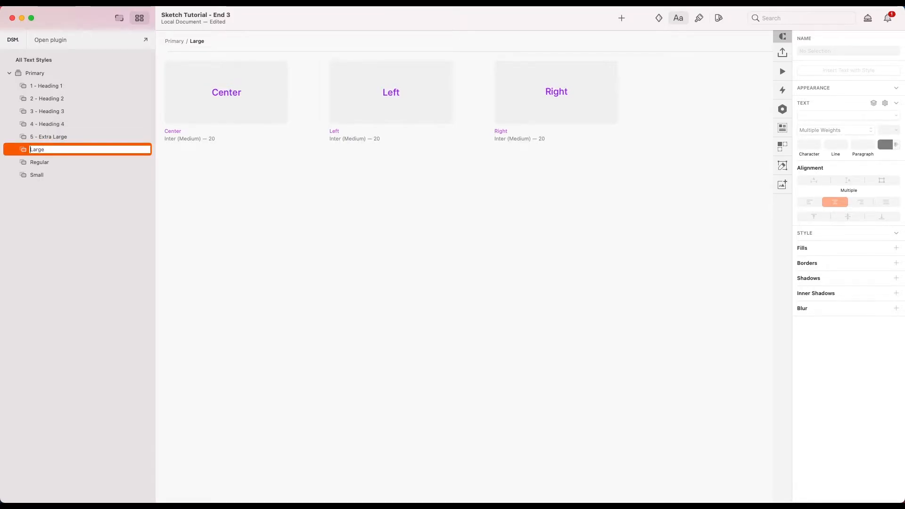
type("6 -")
key("Return")
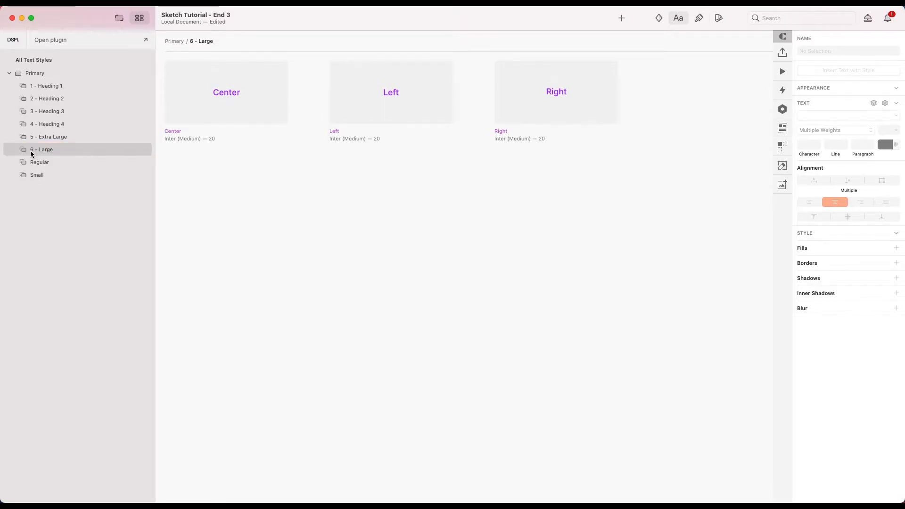
double_click(40, 163)
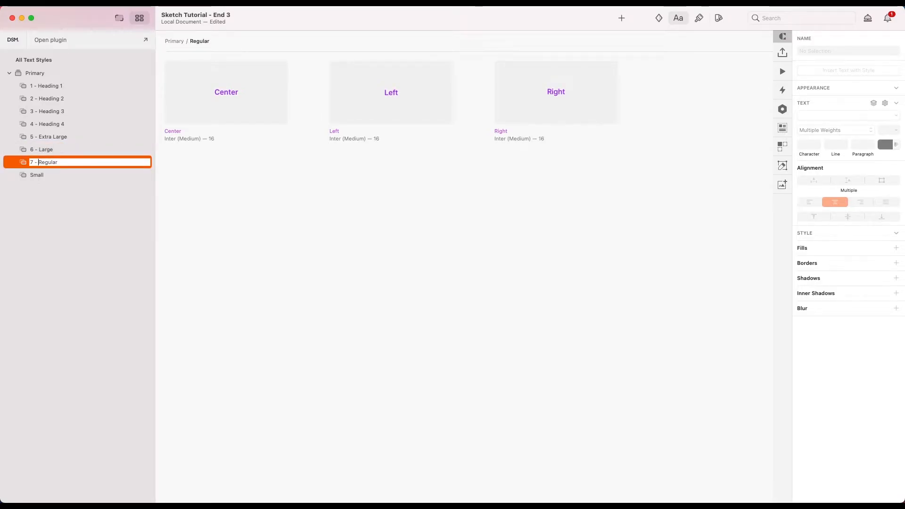
type("7 -")
key("Return")
Rename the Small subgroup as 8 - Small.
double_click(37, 175)
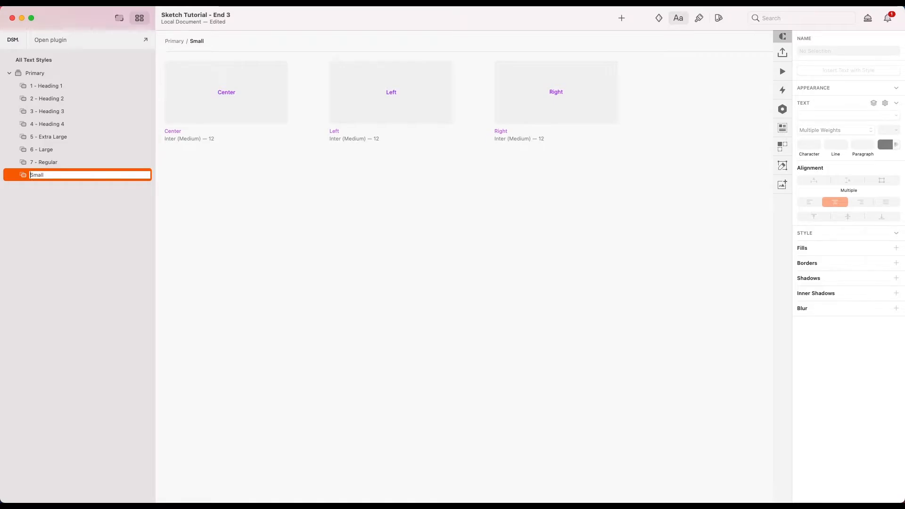
type("8 -")
key("Return")
Review the order of the numbered Primary subgroups and the alignment variants inside them, then return to all text styles.
left_click(35, 59)
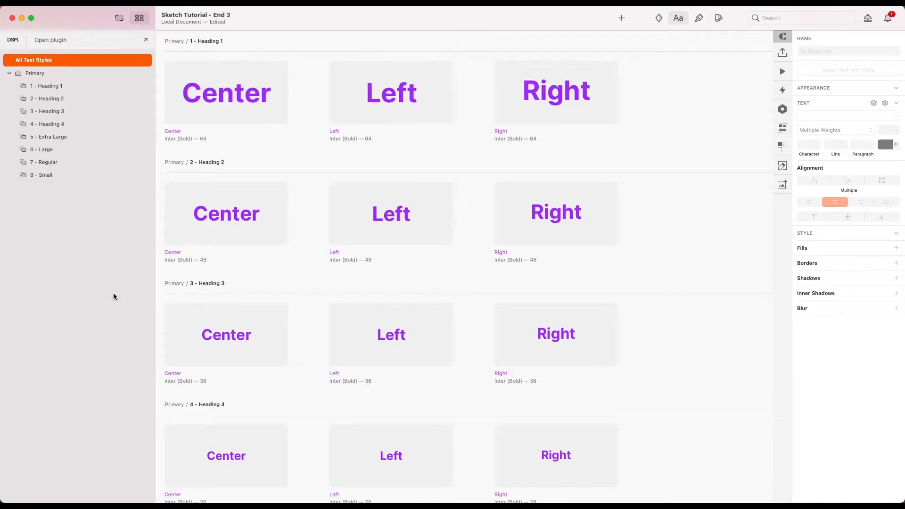
left_click(32, 85)
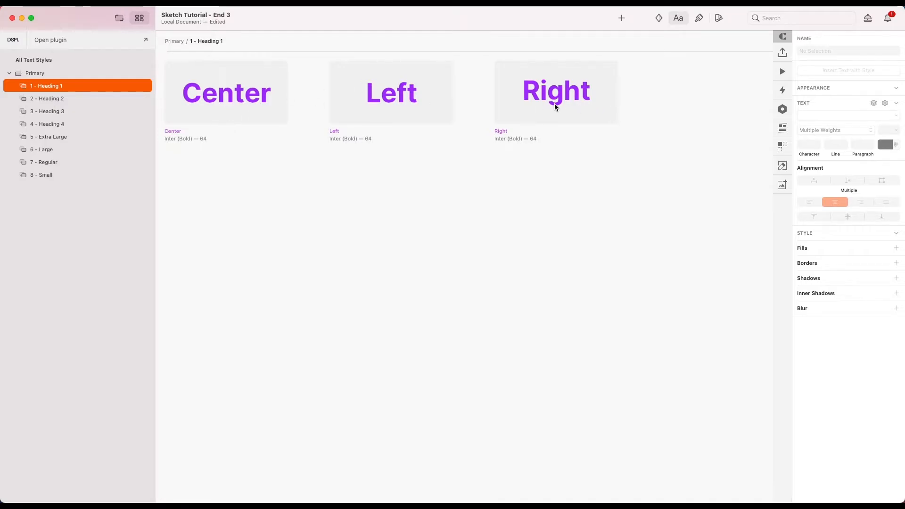
left_click(44, 97)
left_click(46, 112)
left_click(46, 124)
left_click(47, 135)
left_click(48, 162)
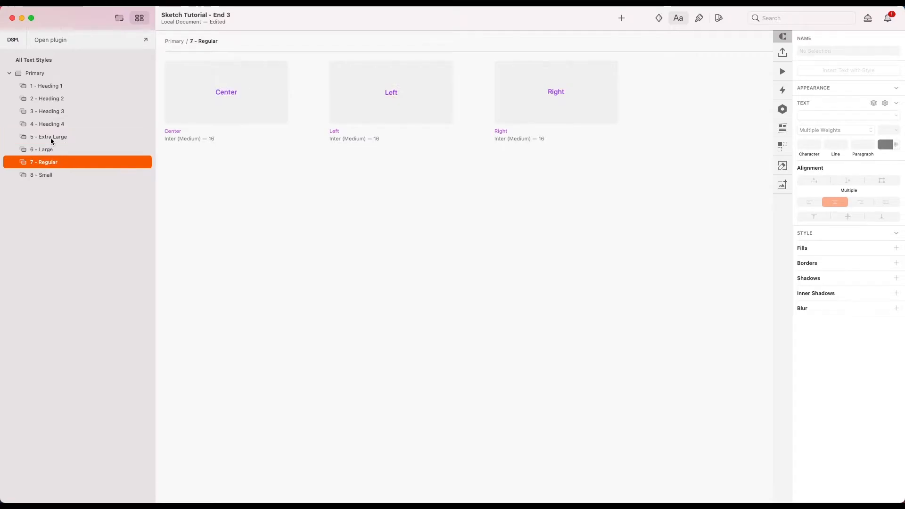
left_click(38, 61)
Rename the three Heading 1 alignment styles individually as 1 - Left, 2 - Center and 3 - Right.
left_click(238, 100)
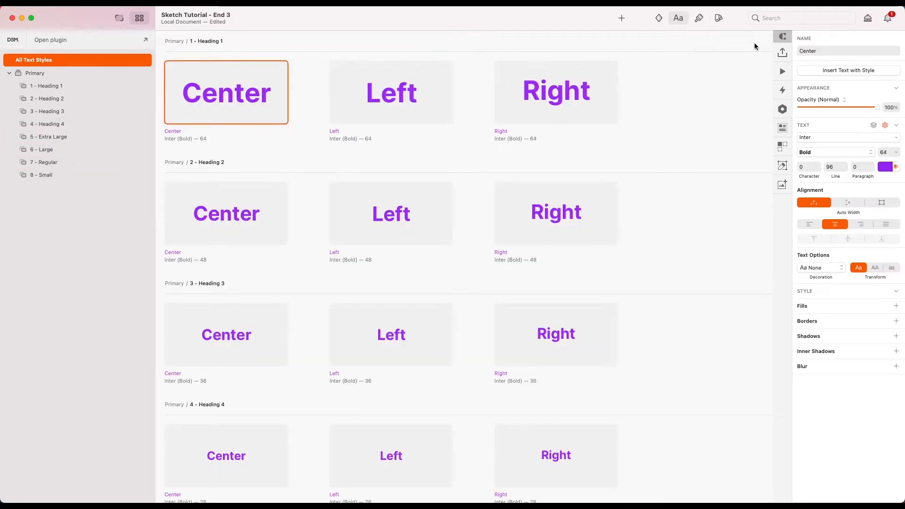
left_click(441, 115)
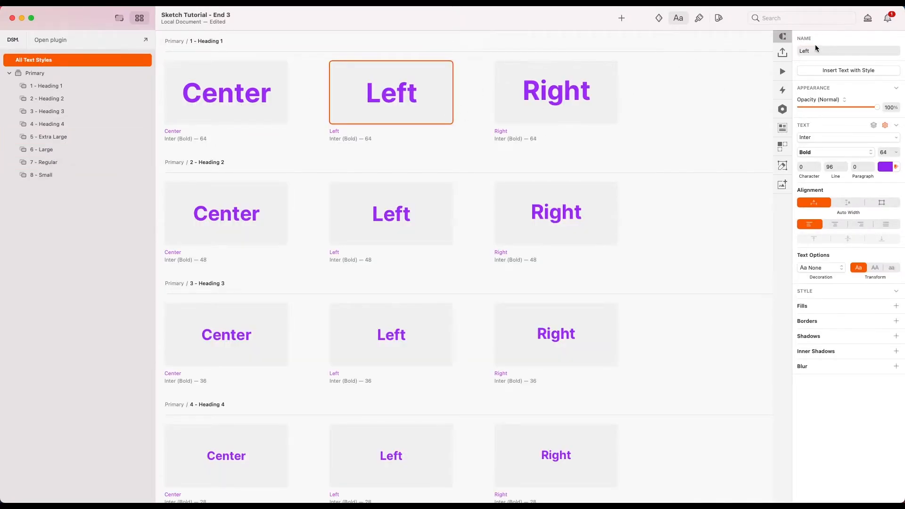
left_click(799, 50)
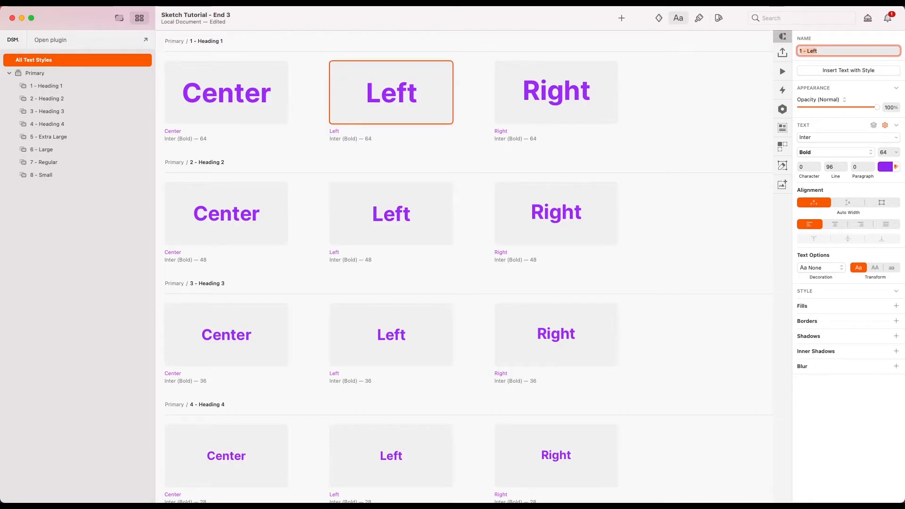
key("Return")
left_click(358, 109)
left_click(802, 51)
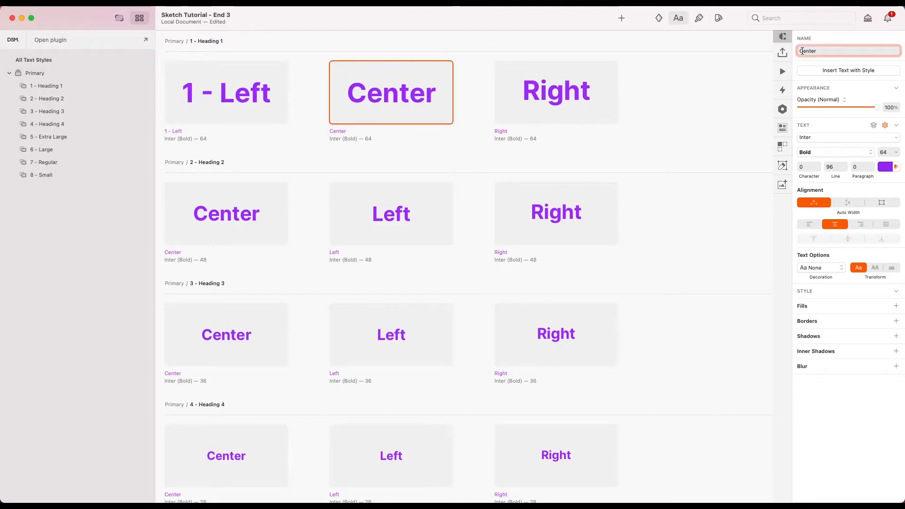
key("Return")
left_click(594, 94)
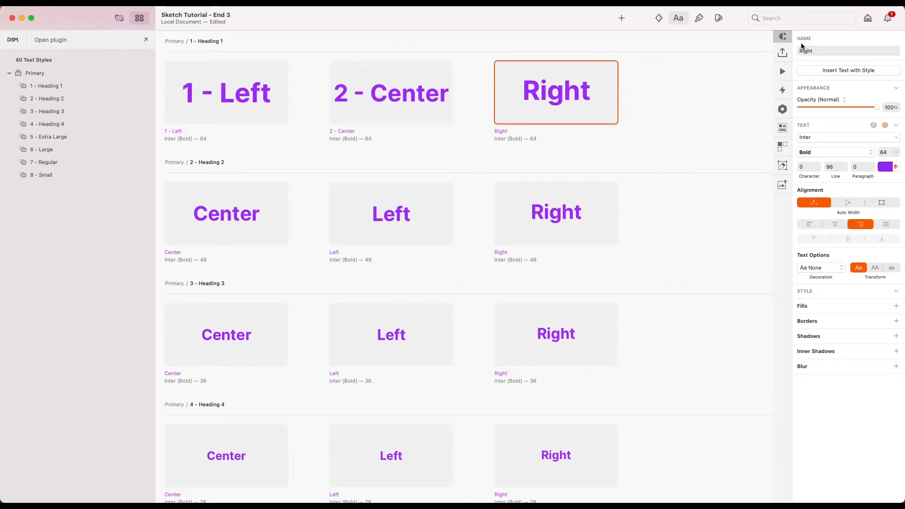
left_click(802, 50)
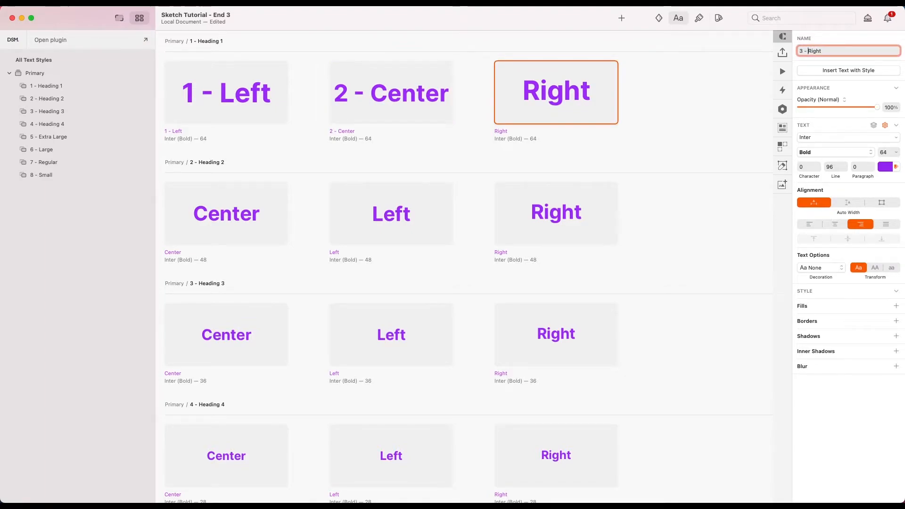
key("Return")
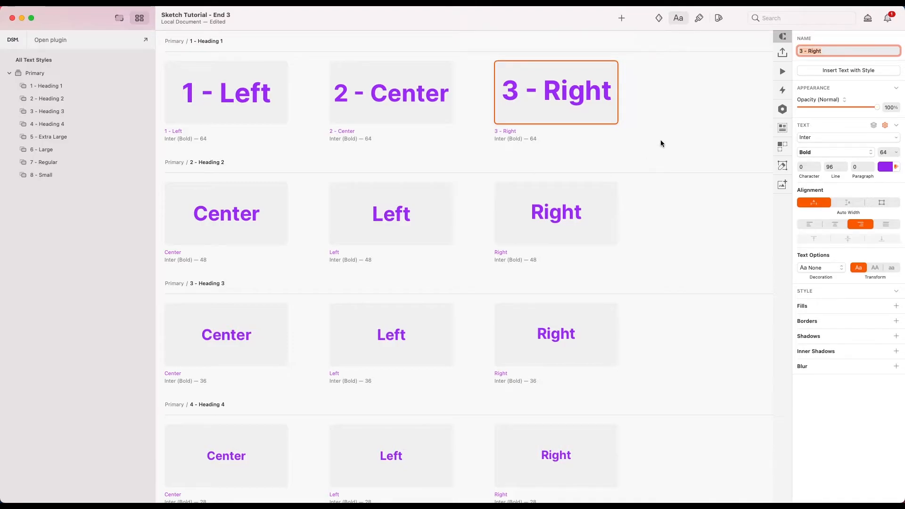
Undo the individual renames of the Heading 1 alignment styles.
scroll(547, 218, "down", 10)
scroll(547, 220, "up", 12)
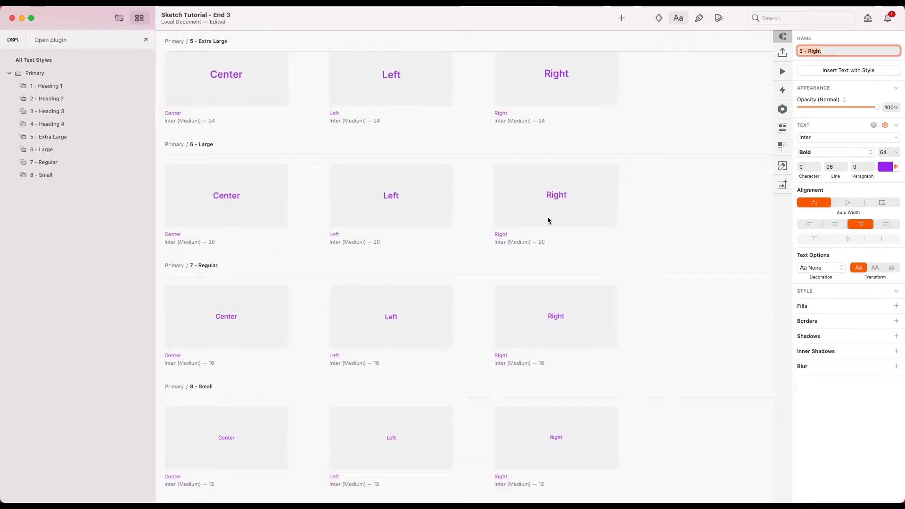
left_click(698, 139)
key("super+z")
key("super+z")
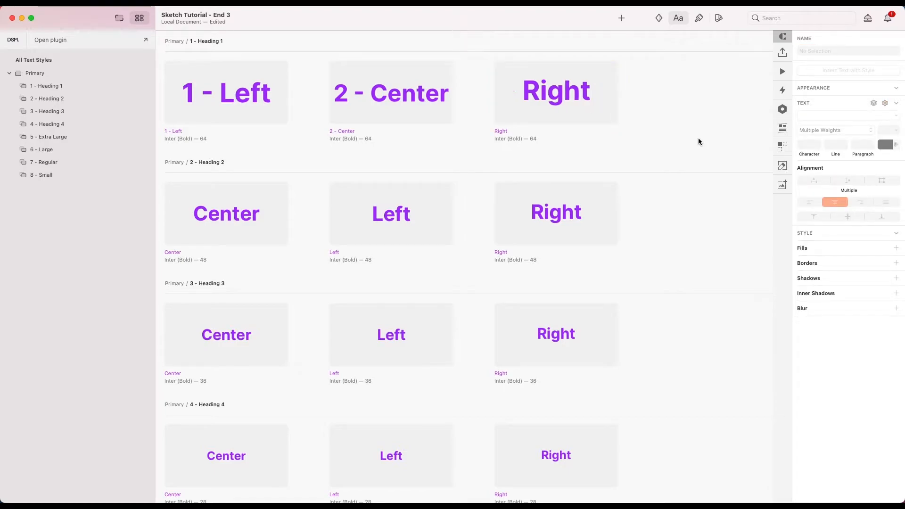
key("super+z")
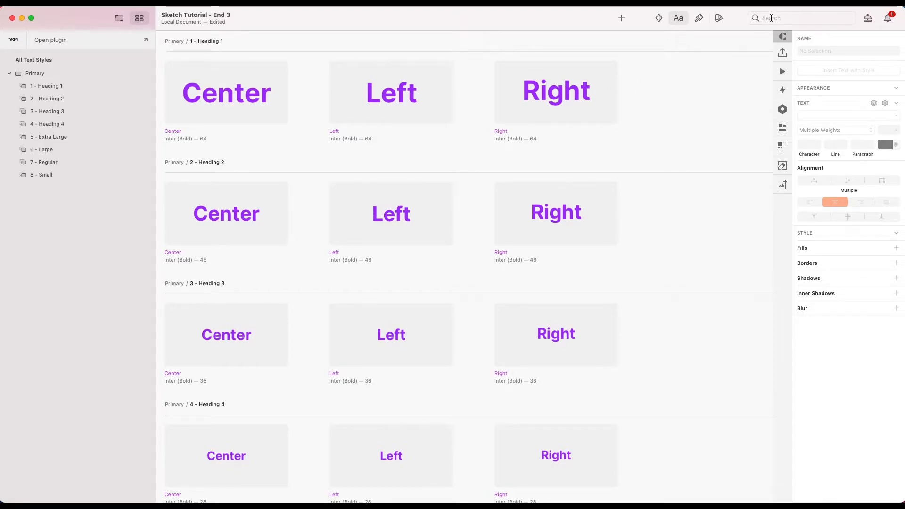
Filter the text styles by "left" and rename all matching styles at once as 1 - Left.
left_click(771, 17)
type("left")
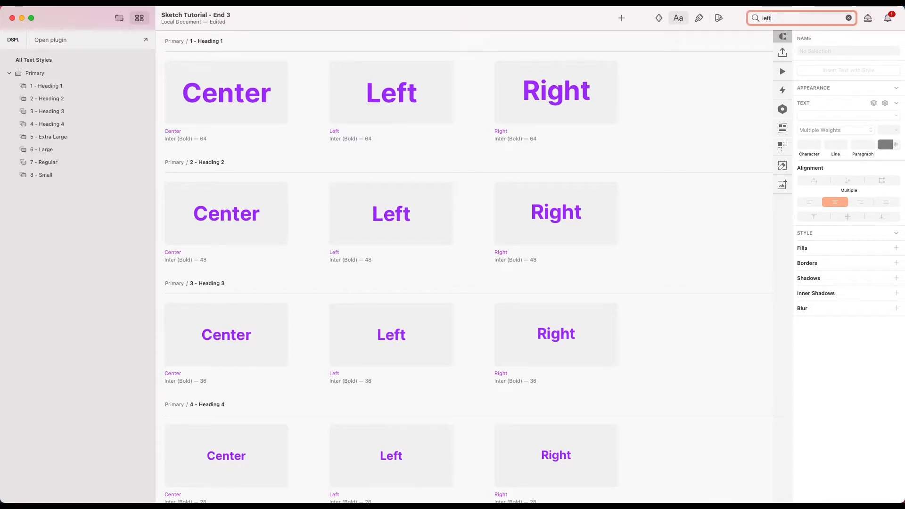
left_click(694, 257)
key("super+a")
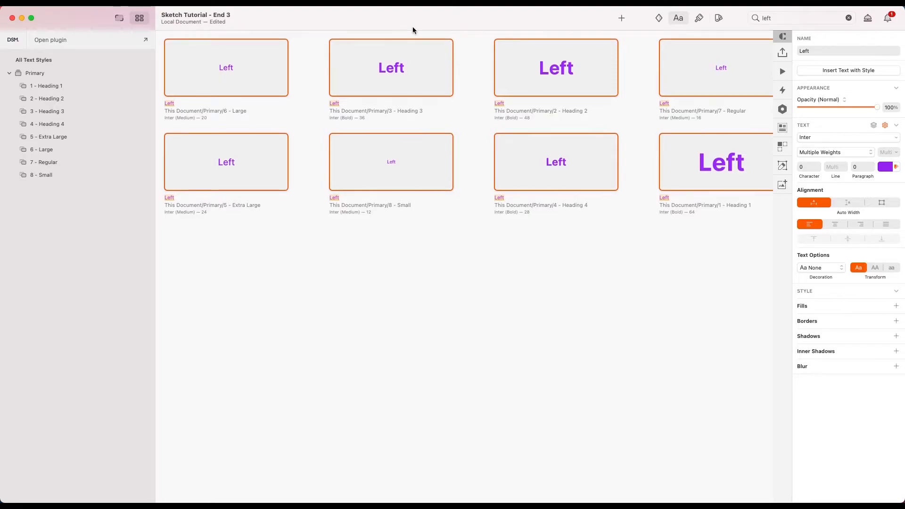
left_click(803, 53)
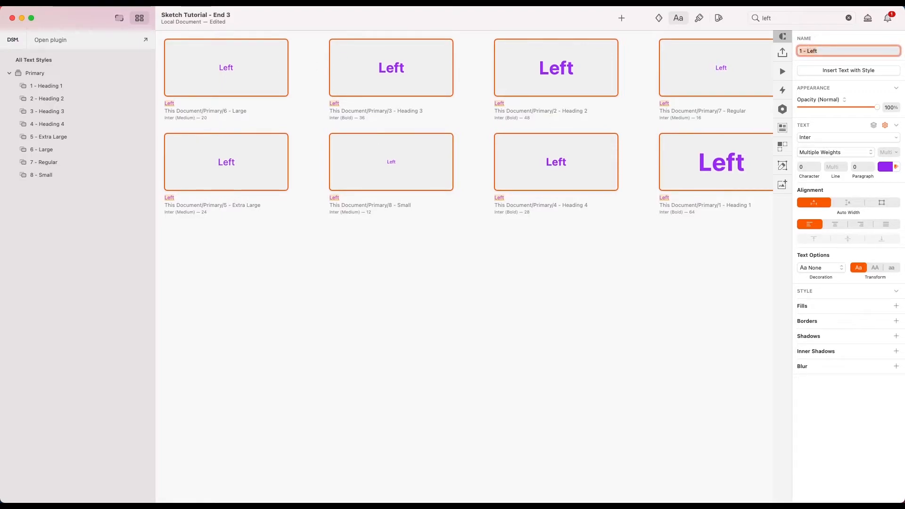
type("1 -")
key("Return")
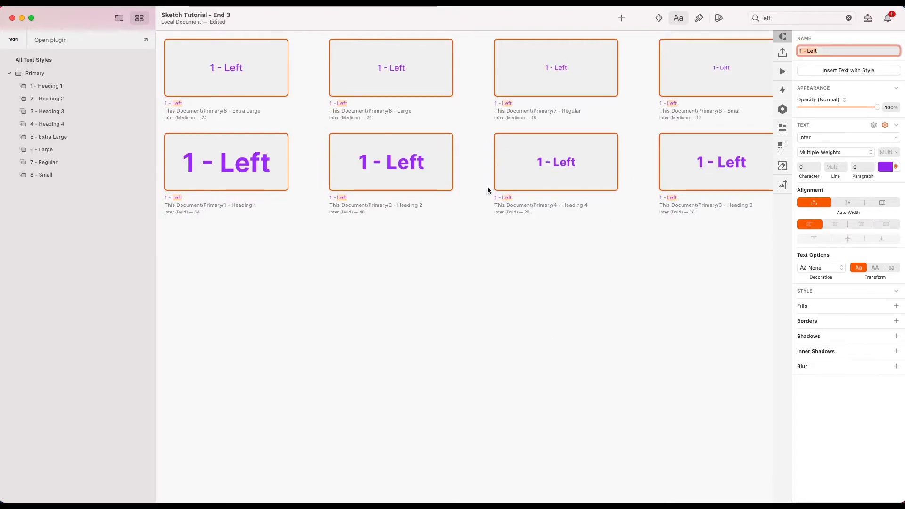
left_click(479, 258)
Filter the text styles by "center" and rename all matching styles at once as 2 - Center.
double_click(776, 18)
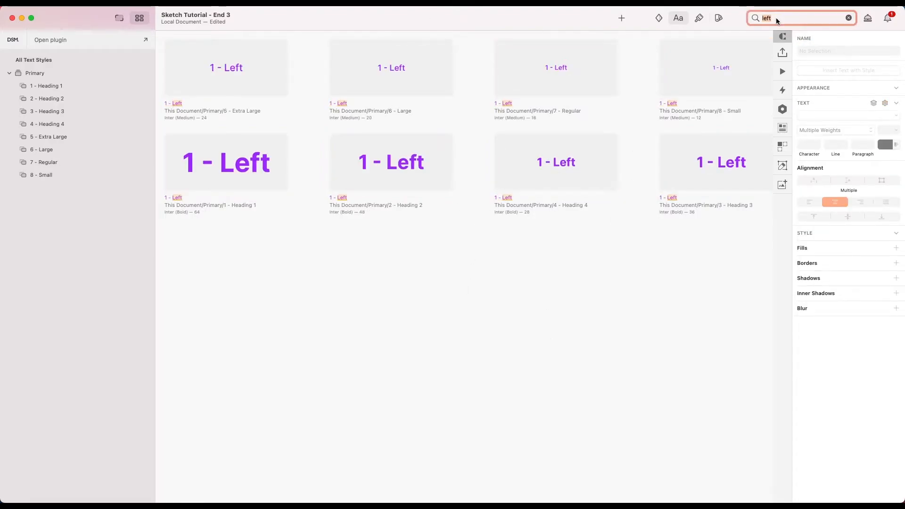
type("center")
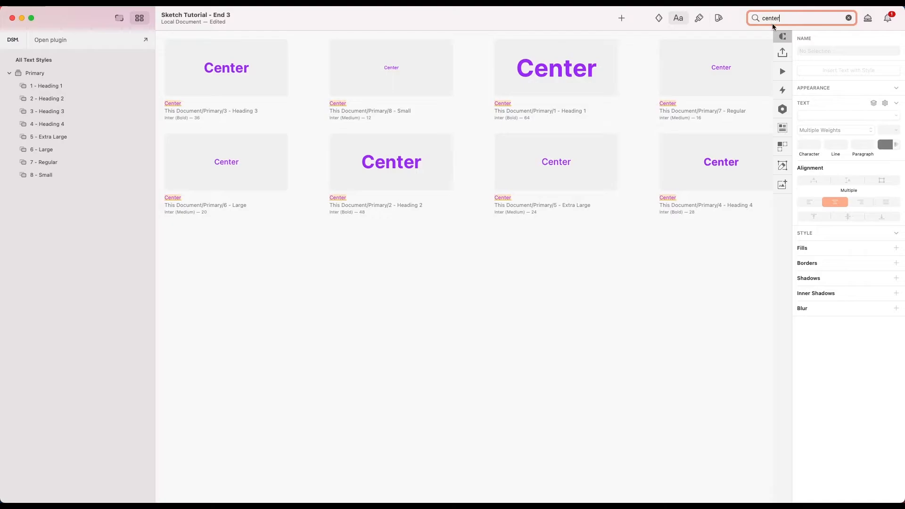
left_click(613, 188)
key("super+a")
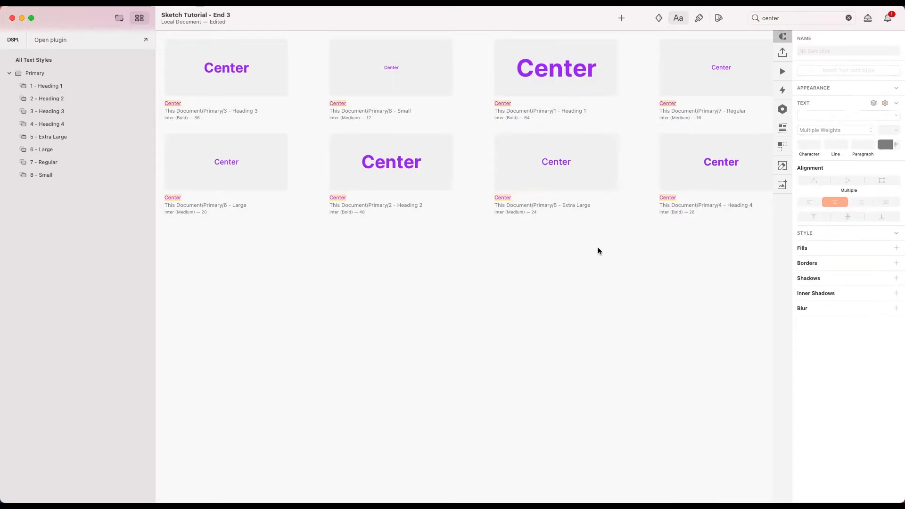
left_click(801, 52)
type("2 -")
key("Return")
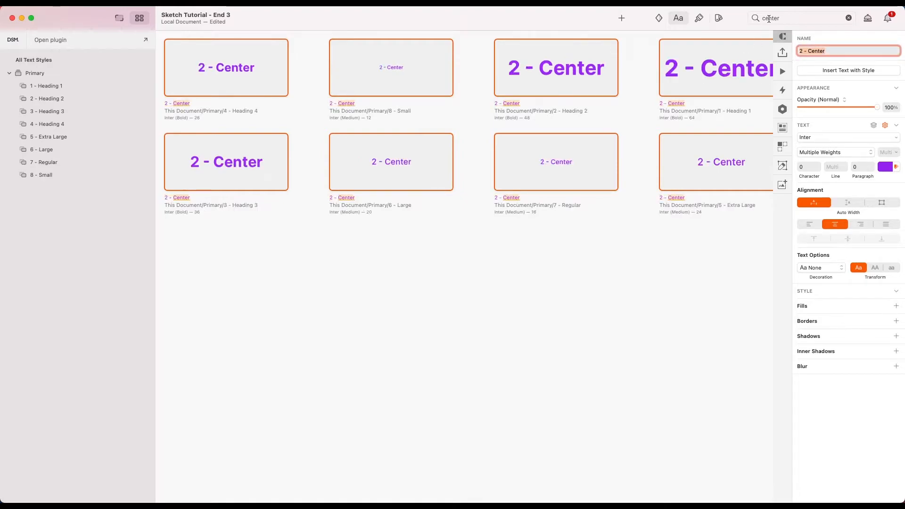
Filter the text styles by "right" and rename all matching styles at once as 3 - Right.
left_click(770, 18)
type("right")
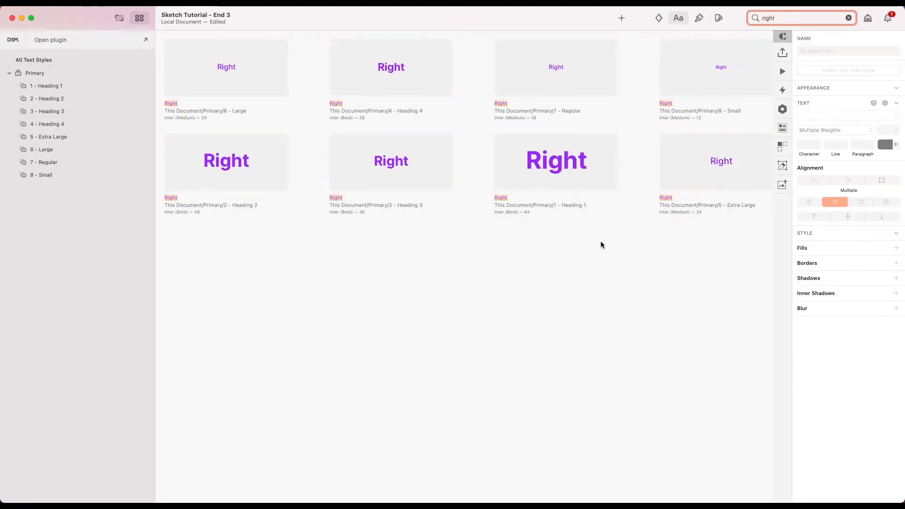
left_click(600, 245)
key("super+a")
left_click(800, 51)
type("3 -")
left_click(573, 282)
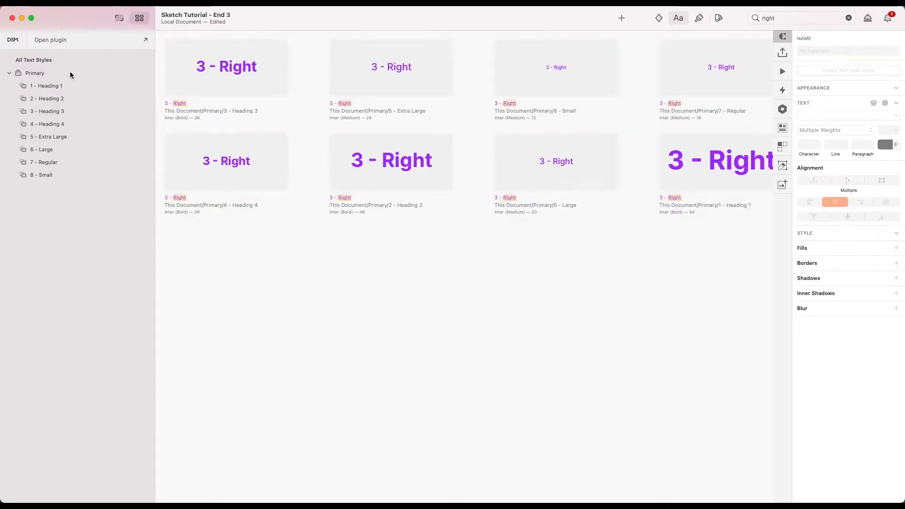
Clear the search filter and review the order of the alignment variants across all text styles.
left_click(60, 59)
left_click(849, 18)
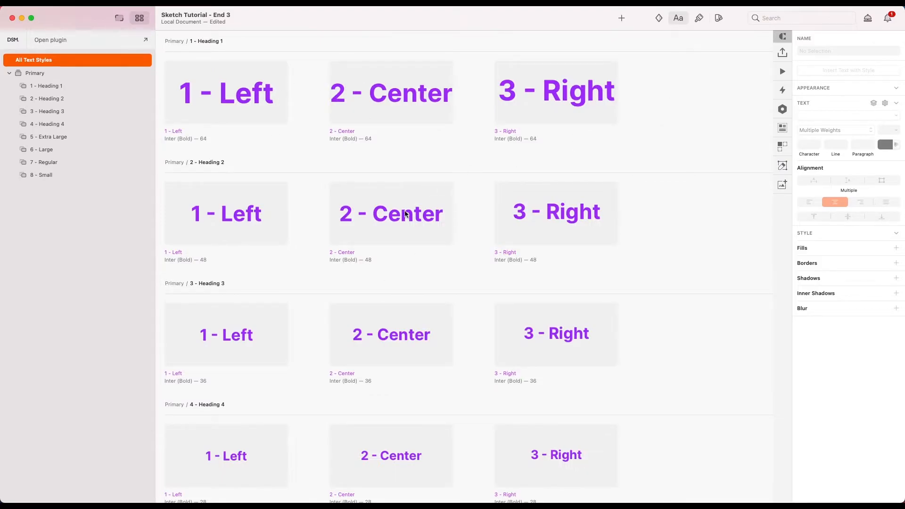
scroll(442, 313, "down", 10)
scroll(442, 312, "up", 10)
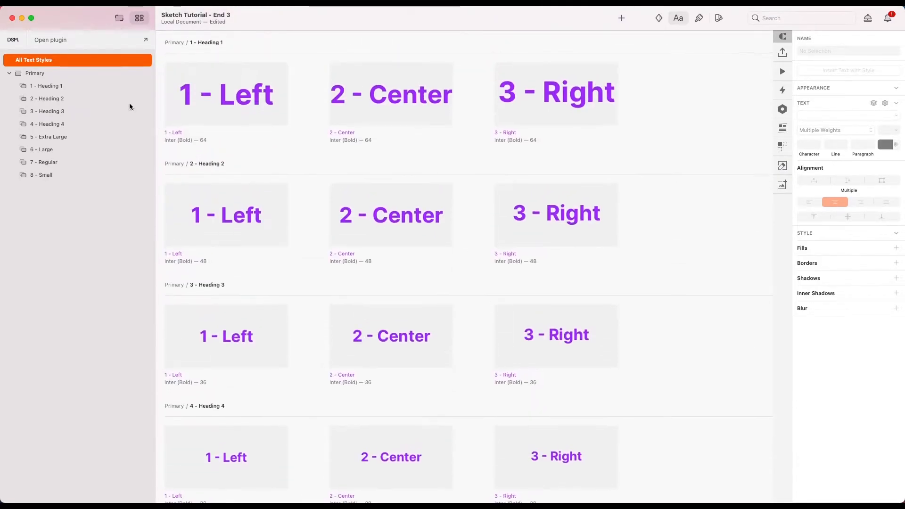
Return to the canvas and apply the Primary/3 - Heading 3/2 - Center text style to the Type something text.
left_click(117, 20)
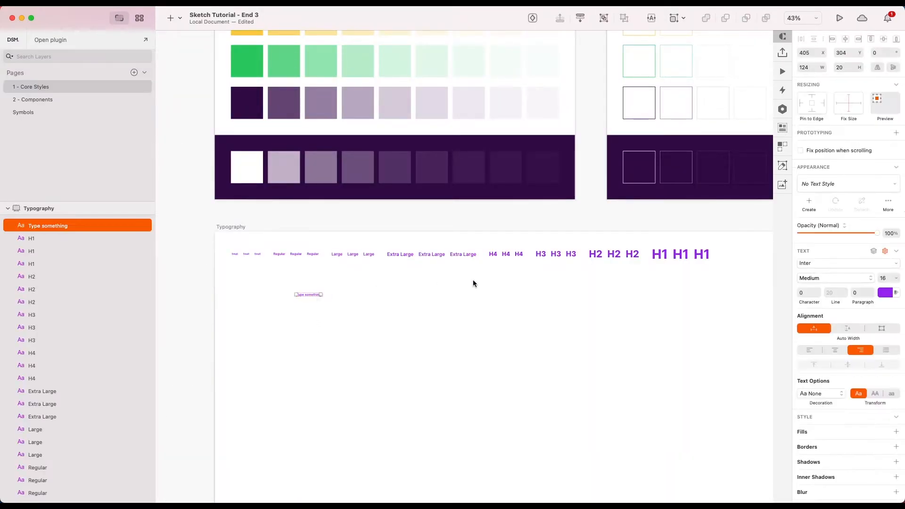
left_click(836, 181)
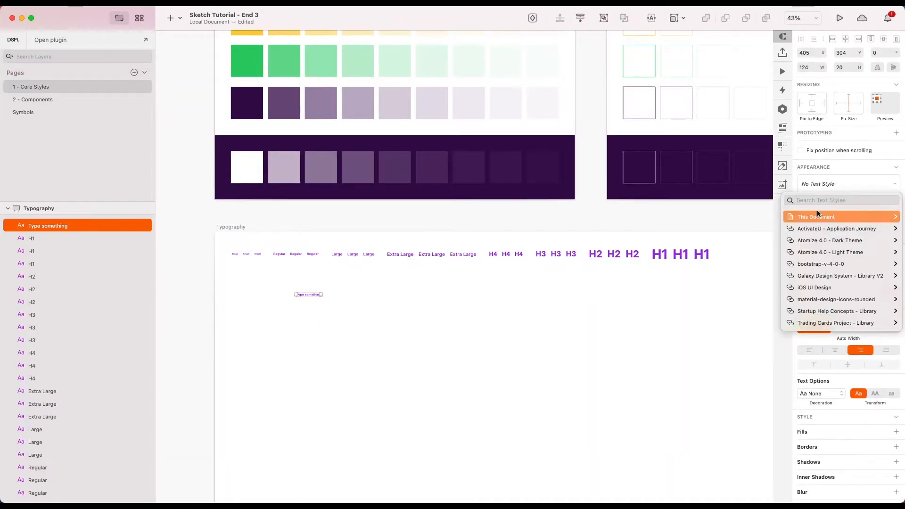
mouse_move(816, 215)
mouse_move(751, 224)
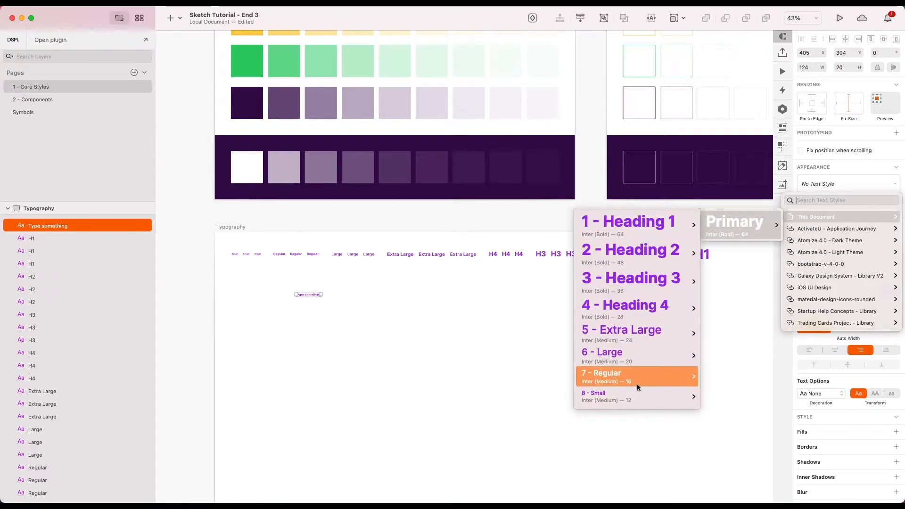
mouse_move(651, 253)
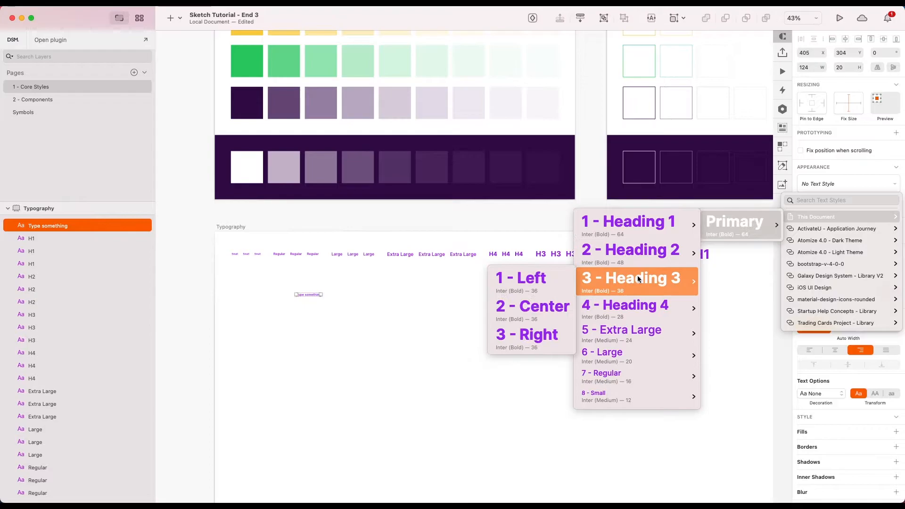
mouse_move(613, 309)
left_click(307, 266)
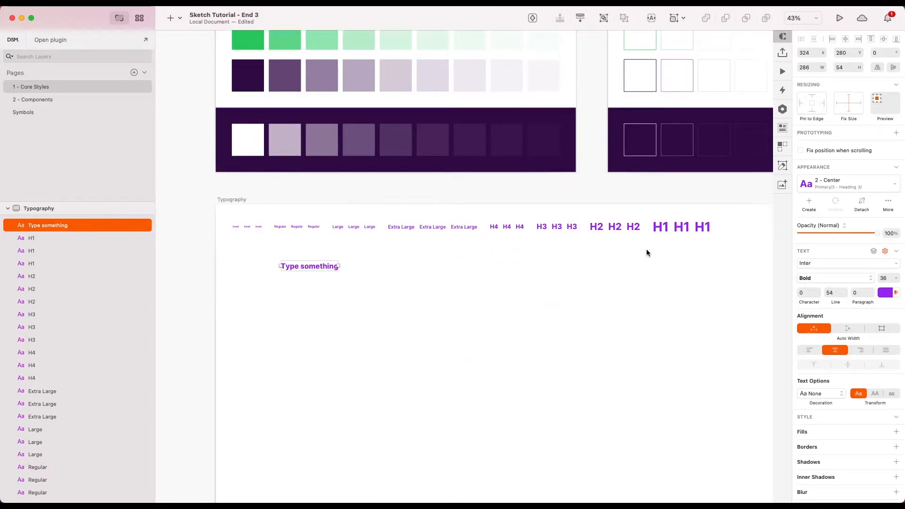
Browse the Primary size groups and their alignment variants in the list of available text styles.
left_click(820, 188)
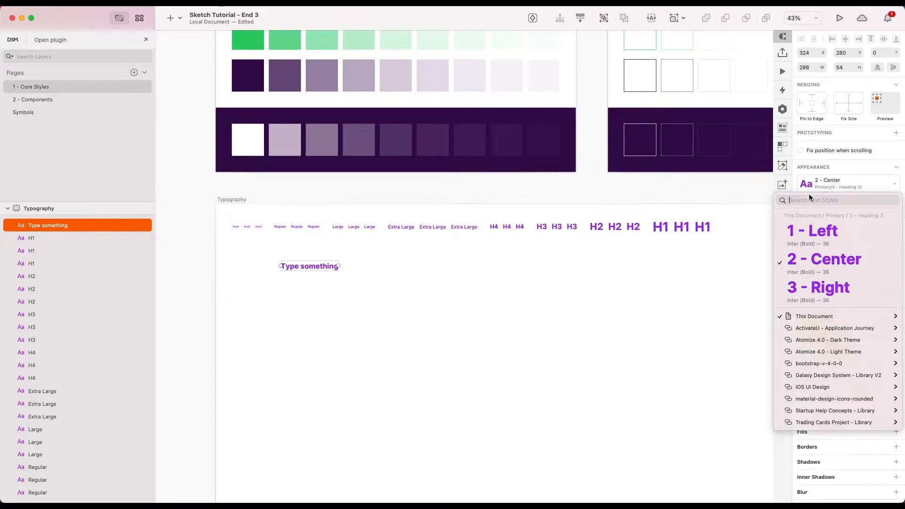
mouse_move(786, 316)
mouse_move(737, 322)
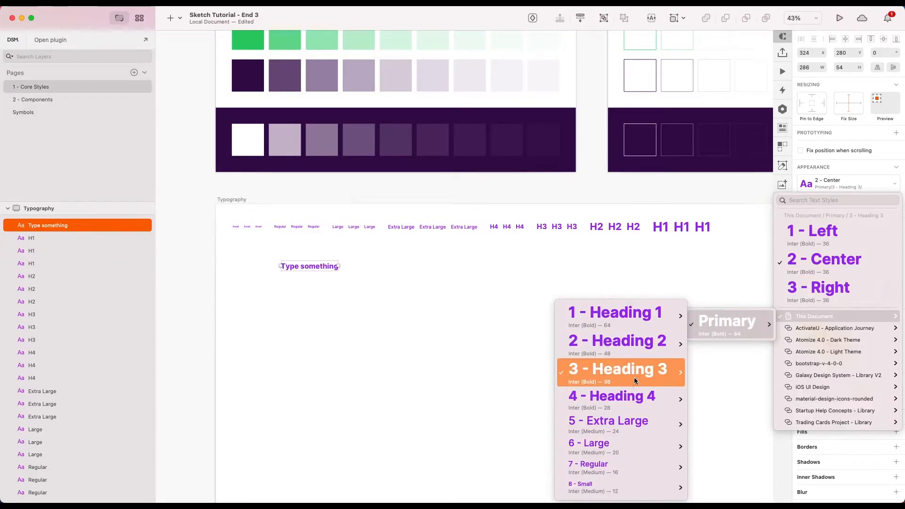
mouse_move(585, 324)
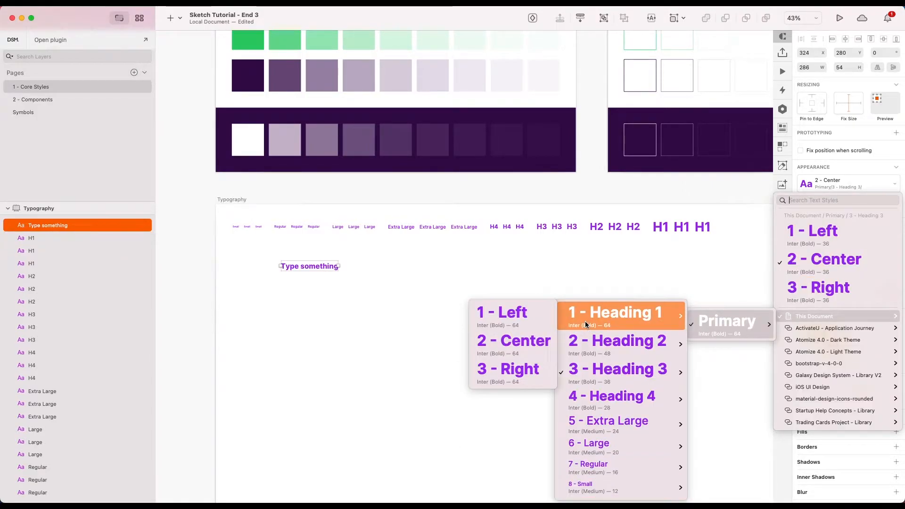
left_click(443, 298)
scroll(427, 177, "up", 9)
scroll(360, 202, "down", 10)
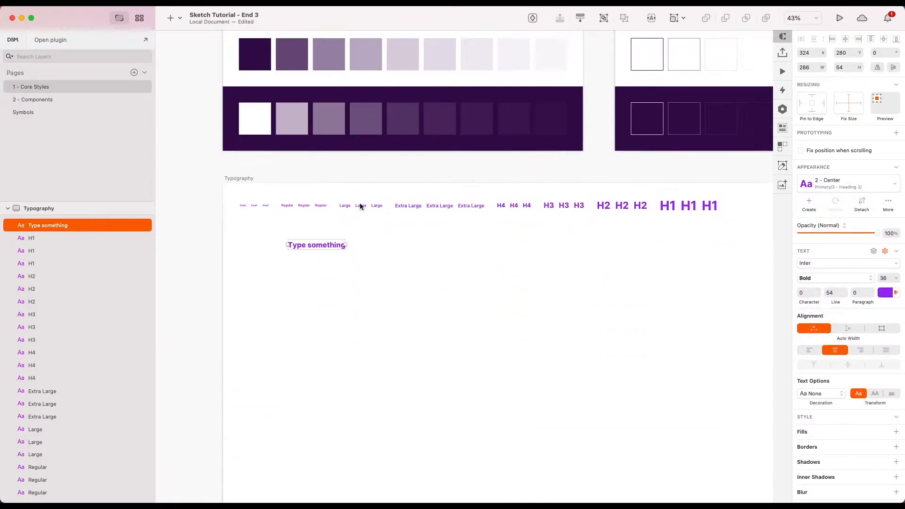
Delete the Type something test text and group all typography samples under the name Primary.
key("Delete")
left_click_drag(745, 161, 199, 127)
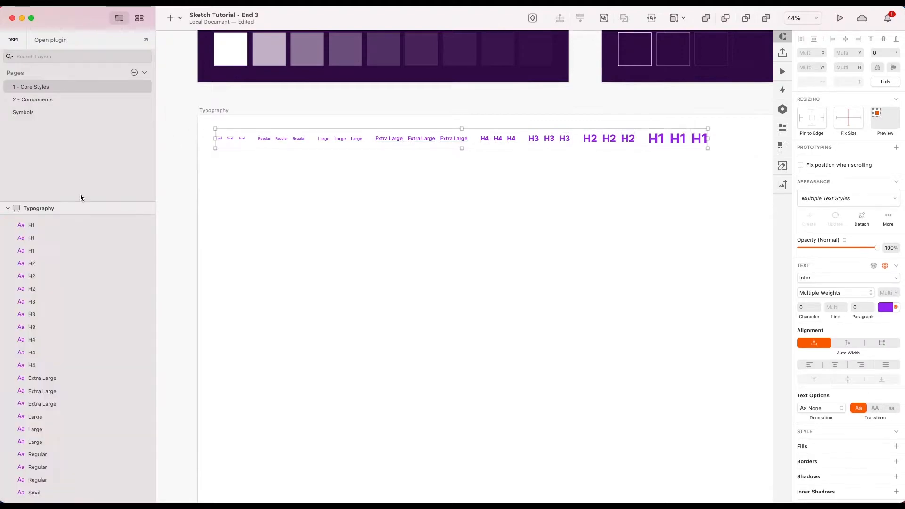
key("super+g")
double_click(30, 225)
type("Primary")
key("Return")
left_click(286, 203)
Duplicate the Primary group directly below the original row and rename the copy Error.
left_click(310, 140)
left_click_drag(310, 140, 332, 162)
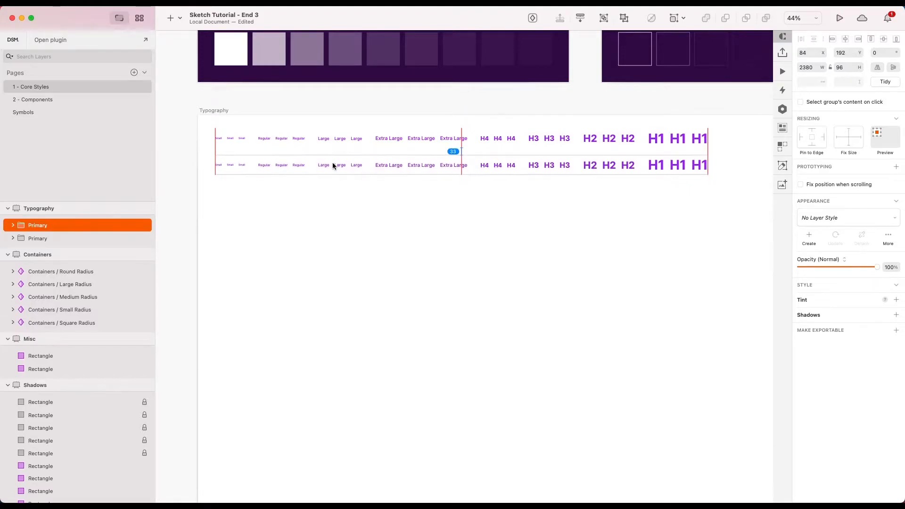
double_click(22, 227)
type("Error")
left_click(342, 222)
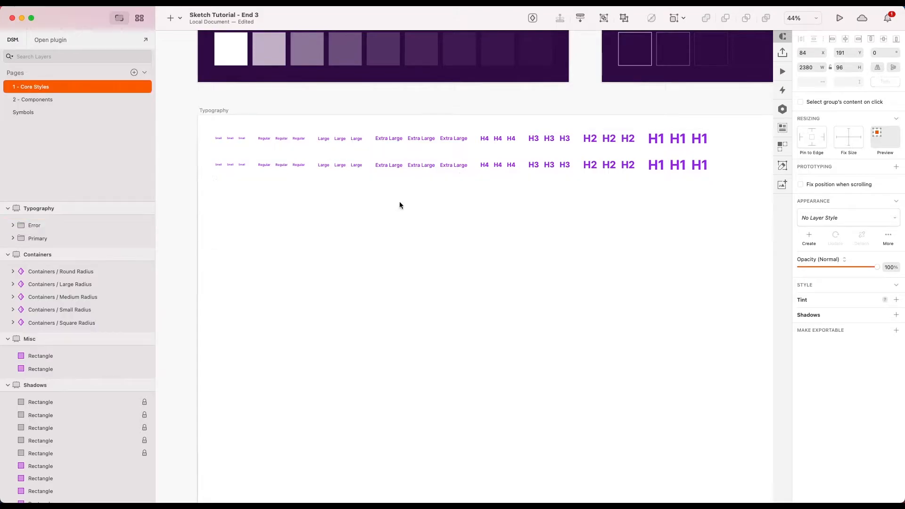
Select every text layer inside the Error group and set the text colour to the Error colour variable.
left_click(17, 227)
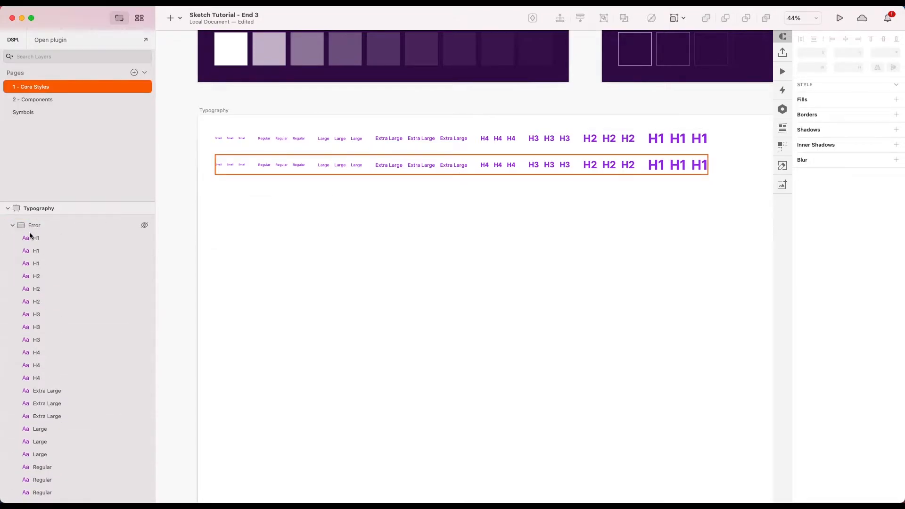
left_click(34, 235)
scroll(64, 304, "down", 5)
key("super+a")
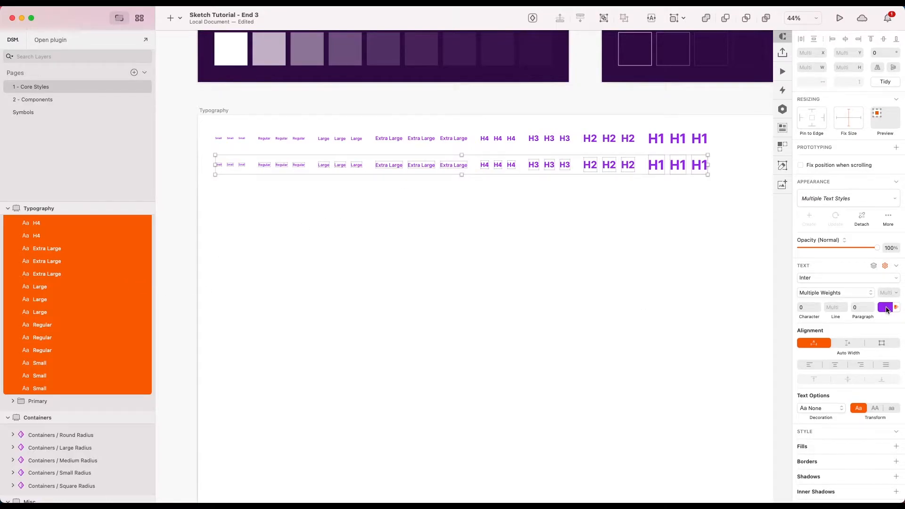
left_click(886, 308)
left_click(816, 488)
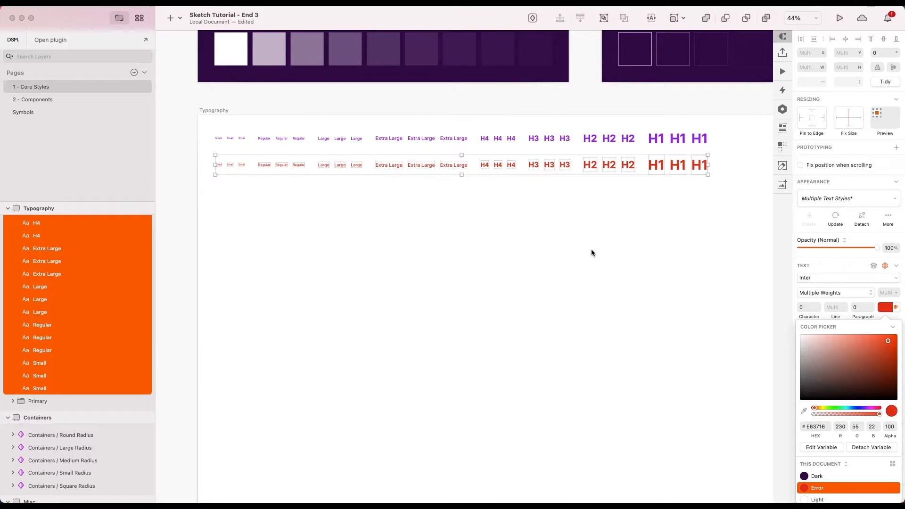
left_click(836, 218)
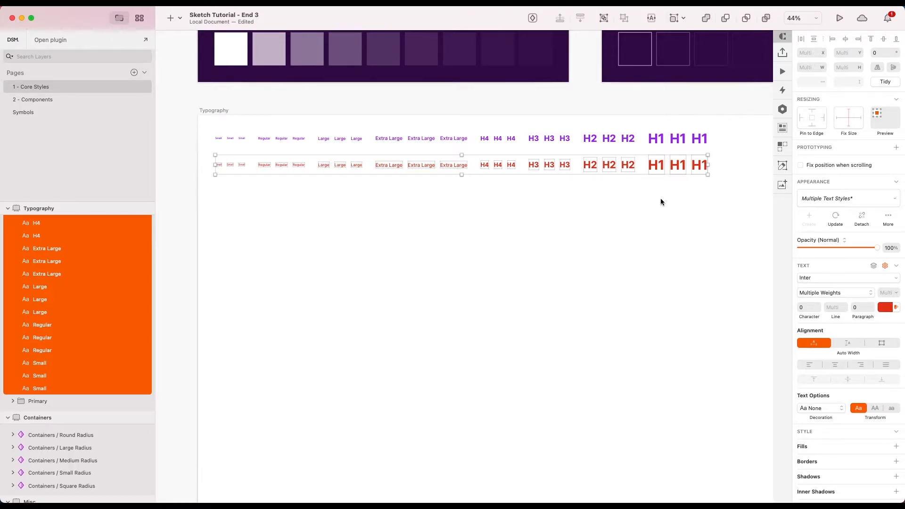
left_click(592, 206)
Create the text style Error/8 - Small/1 - Left from the first red Small sample.
left_click(219, 164)
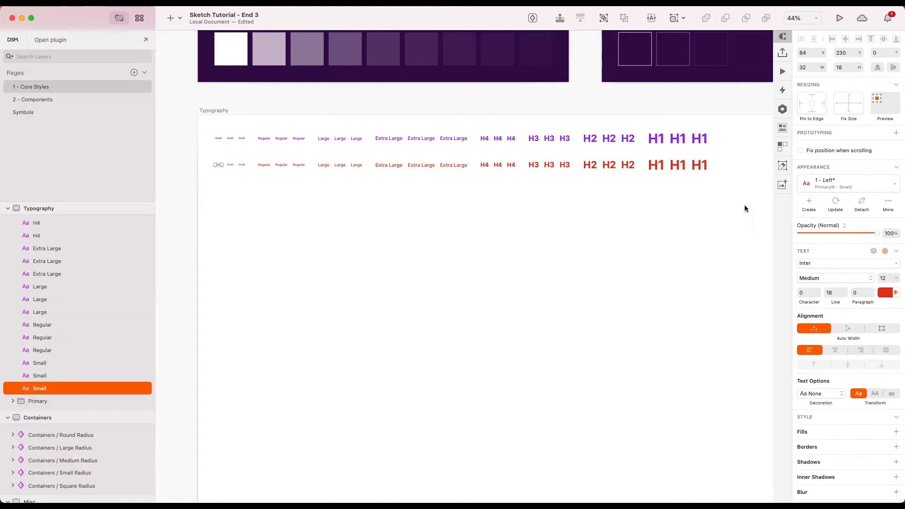
left_click(235, 180)
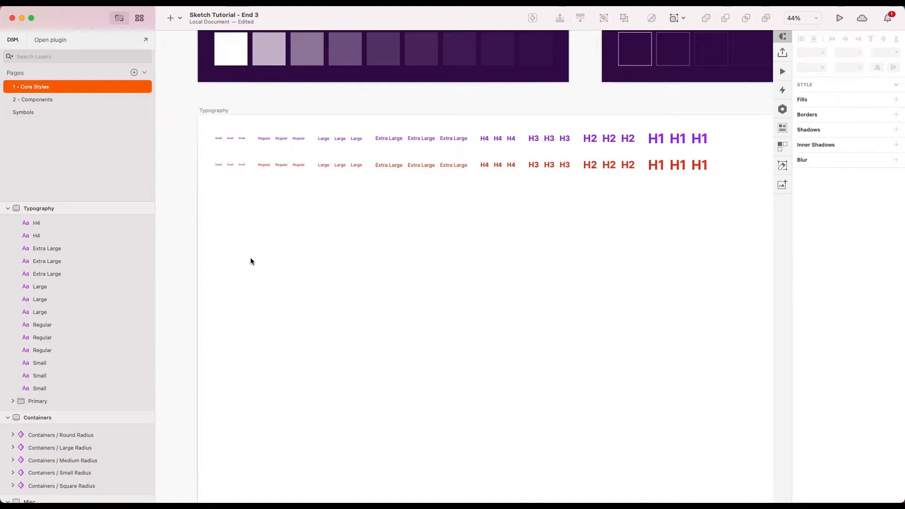
scroll(250, 259, "up", 6)
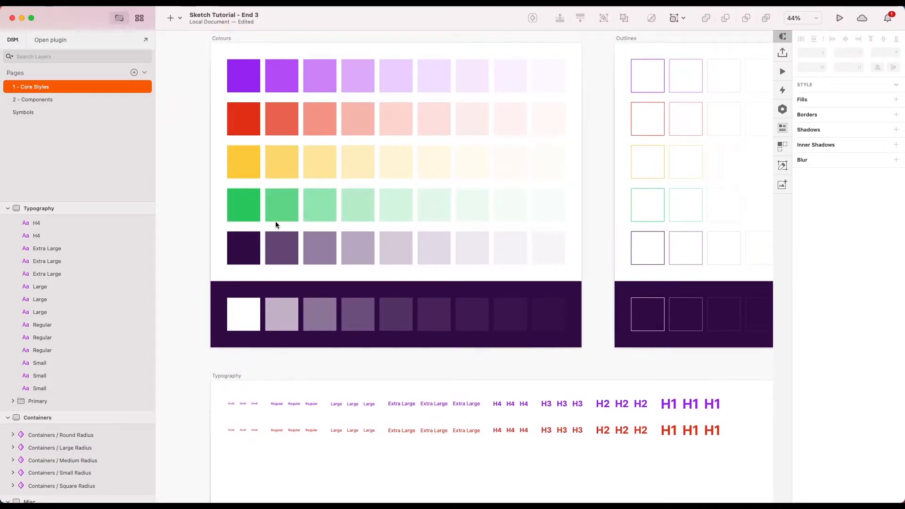
scroll(275, 221, "down", 5)
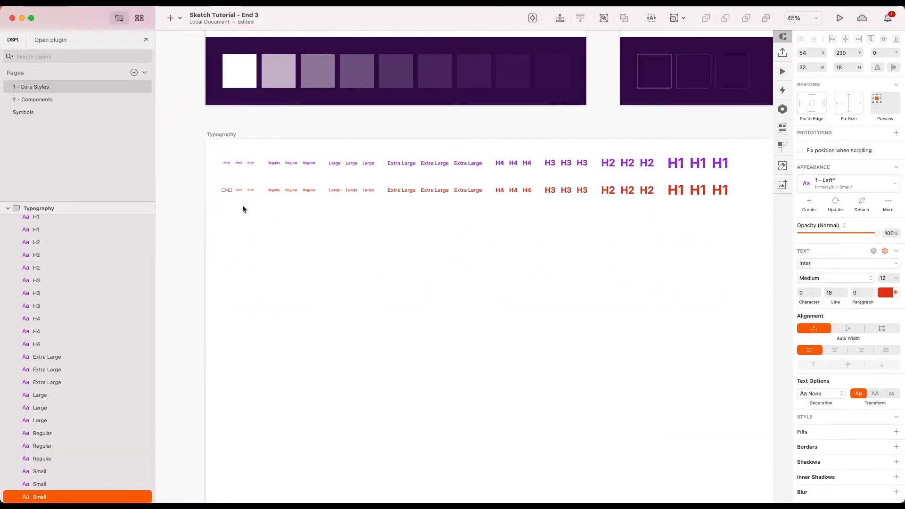
scroll(225, 187, "up", 5)
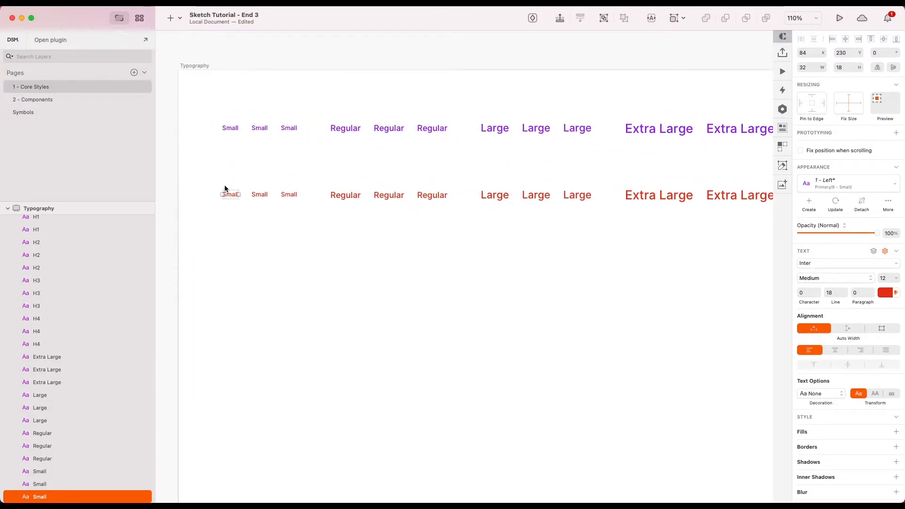
scroll(224, 187, "up", 2)
left_click(809, 203)
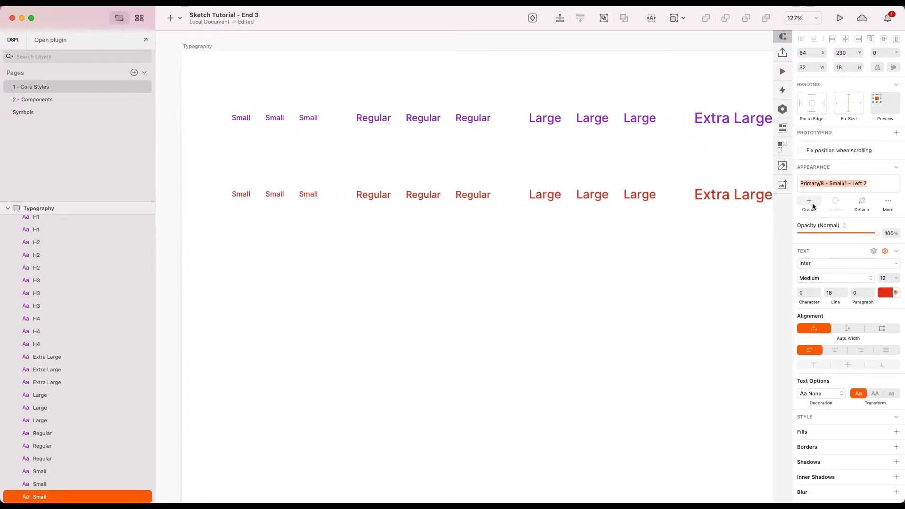
double_click(813, 185)
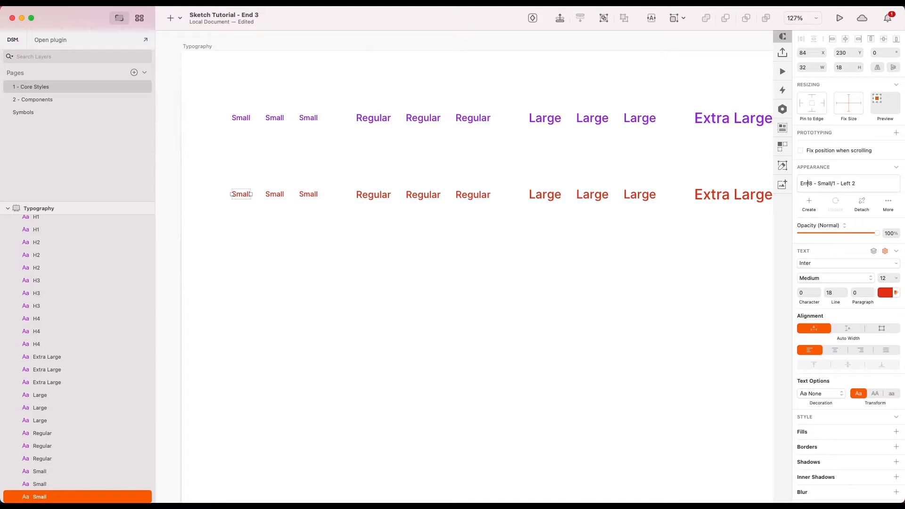
type("Error")
left_click(879, 183)
key("BackSpace")
key("BackSpace")
Create the text styles Error/8 - Small/2 - Center and Error/8 - Small/3 - Right from the remaining red Small samples.
left_click(277, 194)
left_click(808, 201)
double_click(811, 184)
type("Error")
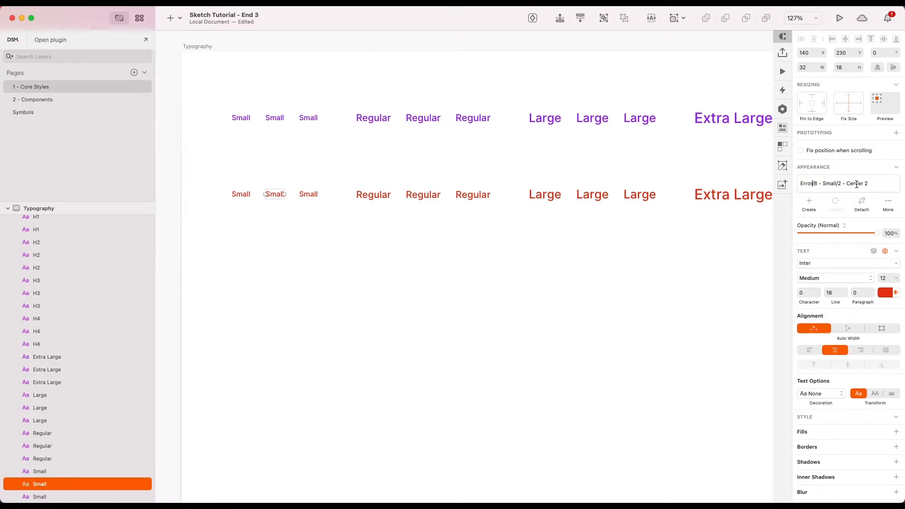
left_click(309, 195)
left_click(807, 203)
Create the Left, Center and Right text styles under Error/7 - Regular from the three red Regular samples.
left_click(373, 195)
left_click(808, 203)
left_click(424, 194)
left_click(808, 203)
left_click(473, 195)
left_click(808, 202)
double_click(811, 185)
type("Error")
Create Left, Center and Right text styles under Error/6 - Large and Error/5 - Extra Large from the matching red samples.
left_click(545, 195)
left_click(808, 203)
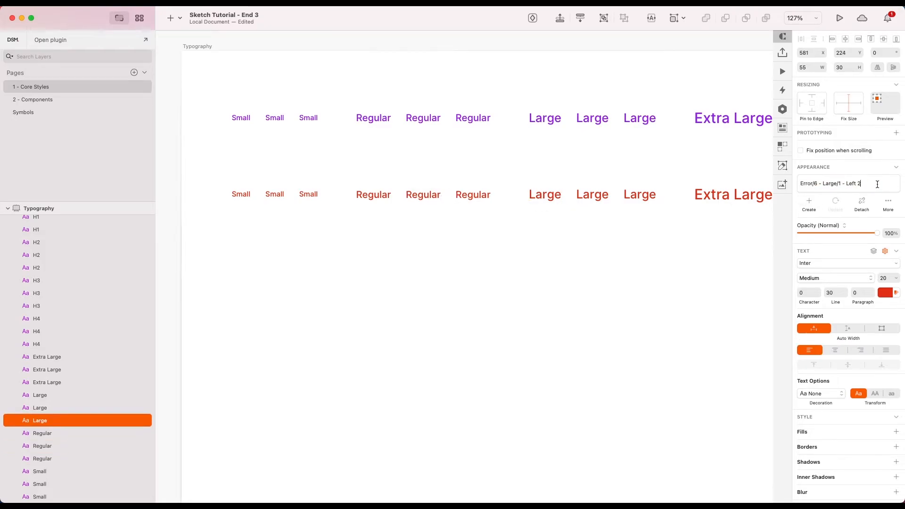
scroll(545, 203, "right", 4)
left_click(493, 204)
left_click(541, 204)
left_click(634, 205)
left_click(615, 215)
left_click(630, 210)
left_click(808, 204)
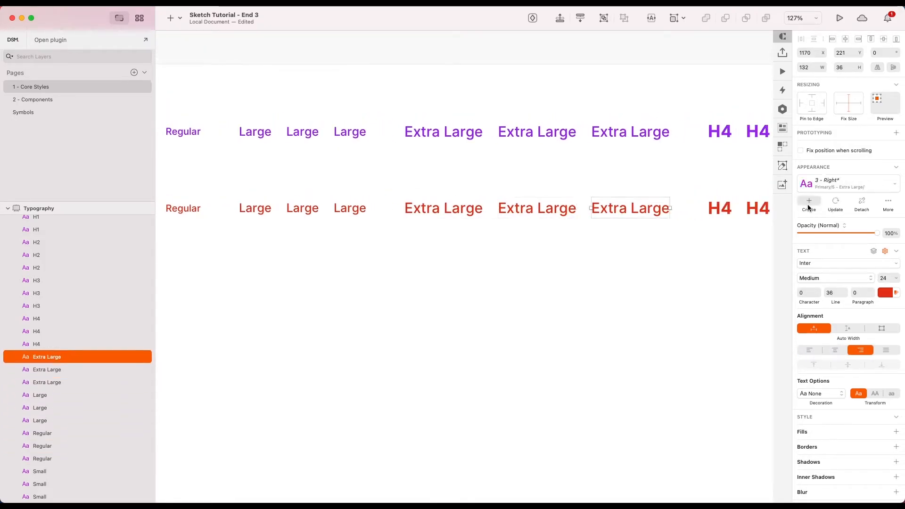
Create the Left, Center and Right text styles under Error/4 - Heading 4 from the three red H4 samples.
scroll(630, 212, "right", 6)
left_click(433, 214)
left_click(471, 214)
left_click(509, 214)
type("Error")
Create the Left, Center and Right text styles under Error/3 - Heading 3 from the three red H3 samples.
left_click(574, 214)
left_click(809, 202)
left_click(619, 214)
double_click(808, 183)
type("Error")
left_click(665, 214)
Create the Left, Center and Right text styles under Error/2 - Heading 2 from the three red H2 samples.
scroll(665, 216, "right", 5)
left_click(490, 229)
left_click(544, 229)
left_click(809, 204)
double_click(809, 183)
type("Error")
left_click(599, 229)
Create the Left, Center and Right text styles under Error/1 - Heading 1 from the three red H1 samples.
scroll(598, 230, "right", 5)
left_click(455, 229)
left_click(518, 229)
left_click(580, 229)
left_click(621, 296)
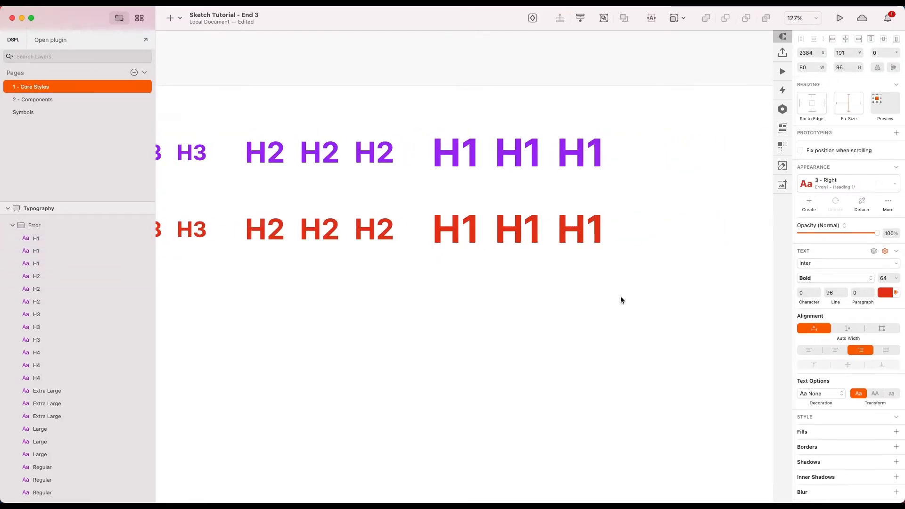
Place a new test text layer on the Typography artboard below the red Error row.
scroll(620, 296, "down", 5)
scroll(620, 296, "left", 4)
scroll(620, 296, "down", 2)
scroll(620, 296, "right", 2)
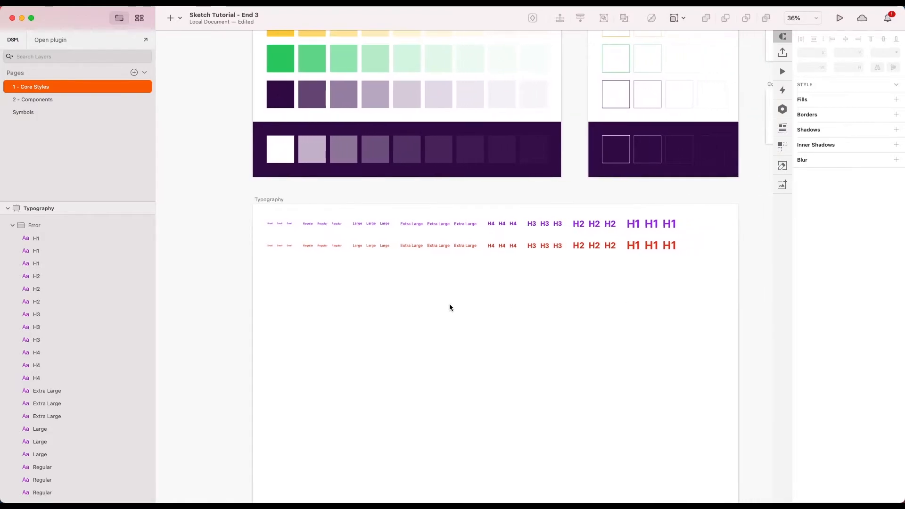
left_click(331, 296)
key("Escape")
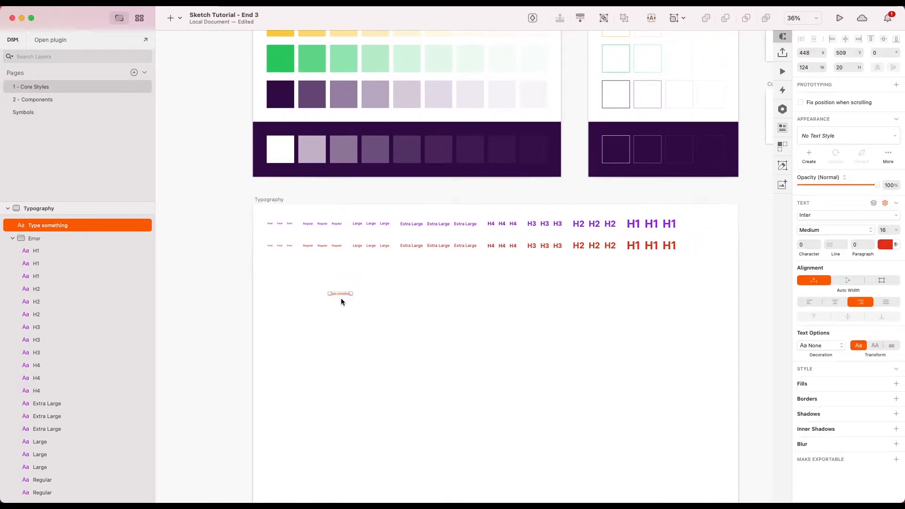
scroll(347, 300, "up", 3)
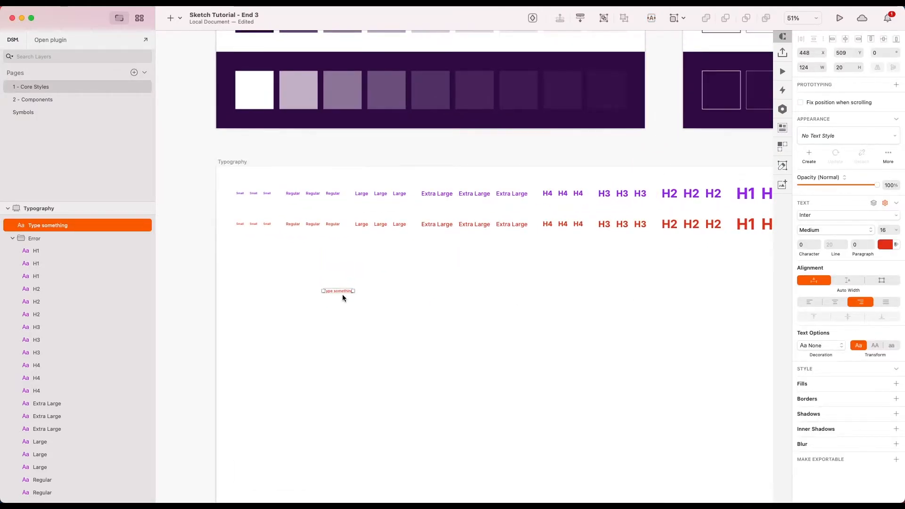
Examine the Error and Primary groups and their sizes in the document's text style list without applying a style.
left_click(827, 137)
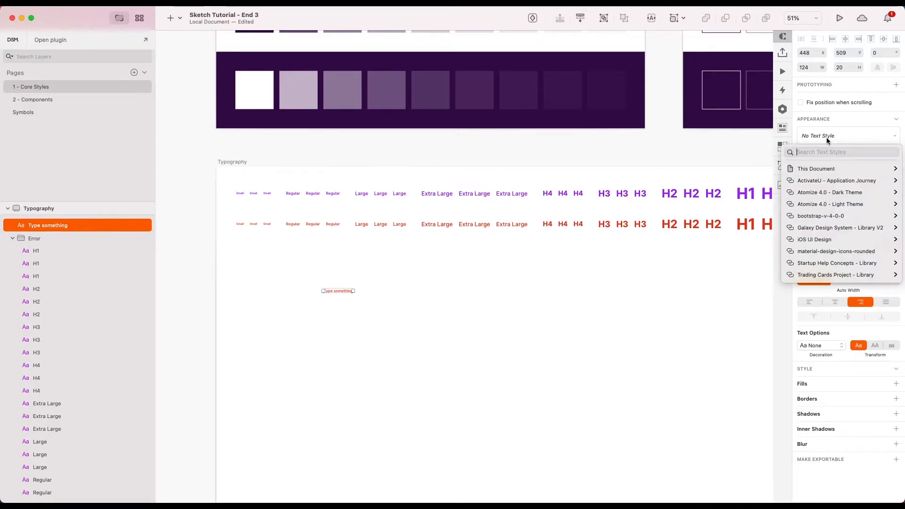
mouse_move(813, 167)
mouse_move(753, 174)
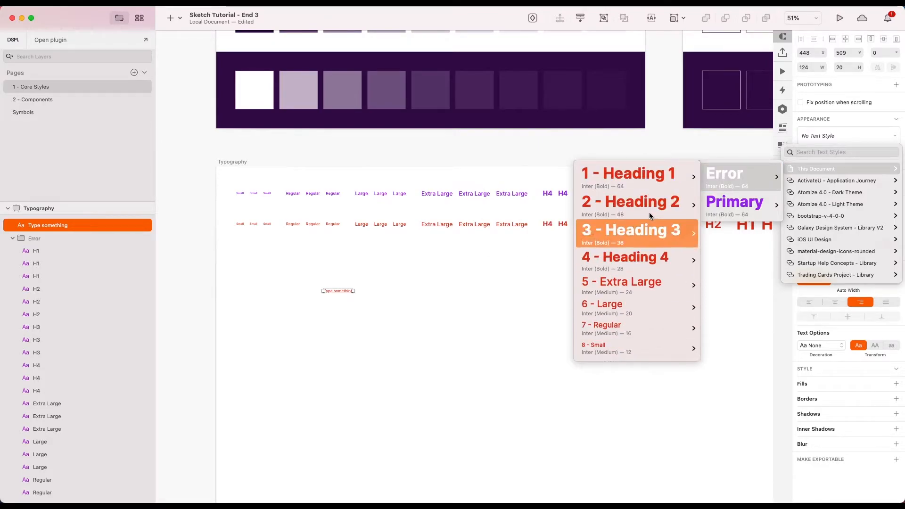
mouse_move(652, 178)
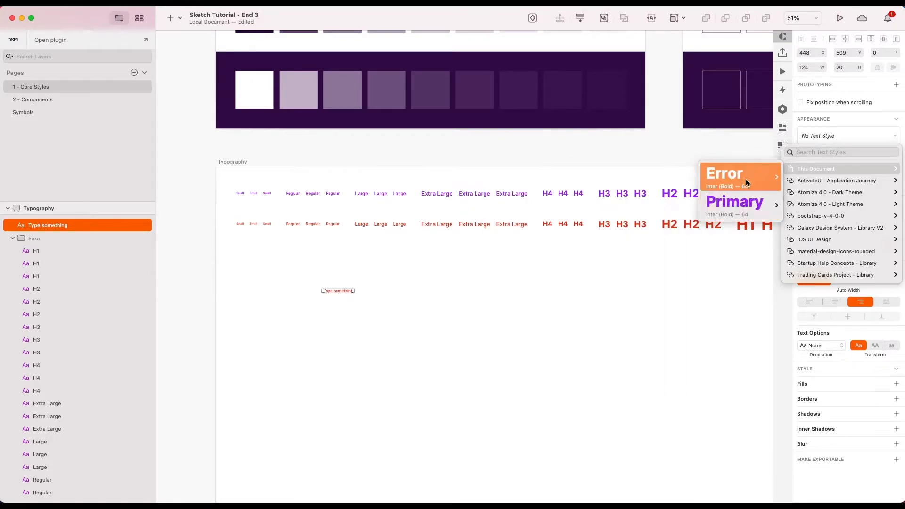
mouse_move(750, 195)
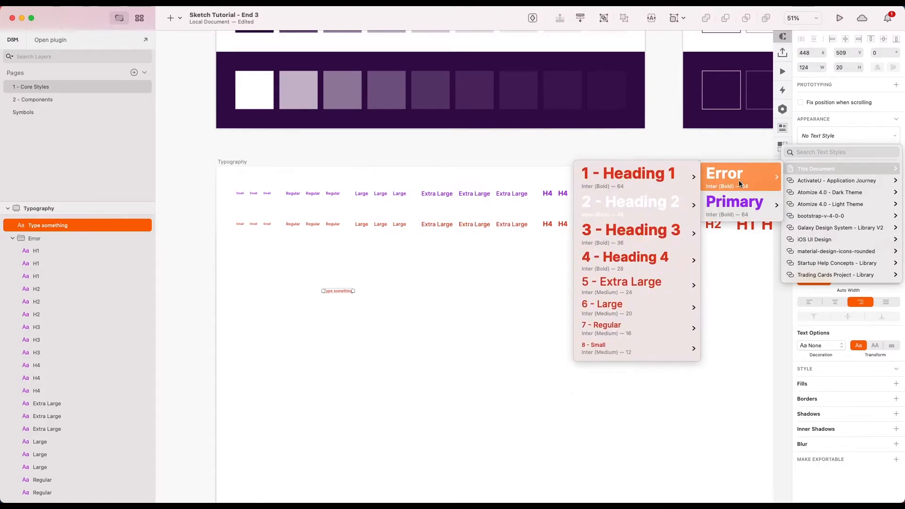
left_click(475, 271)
scroll(474, 272, "up", 4)
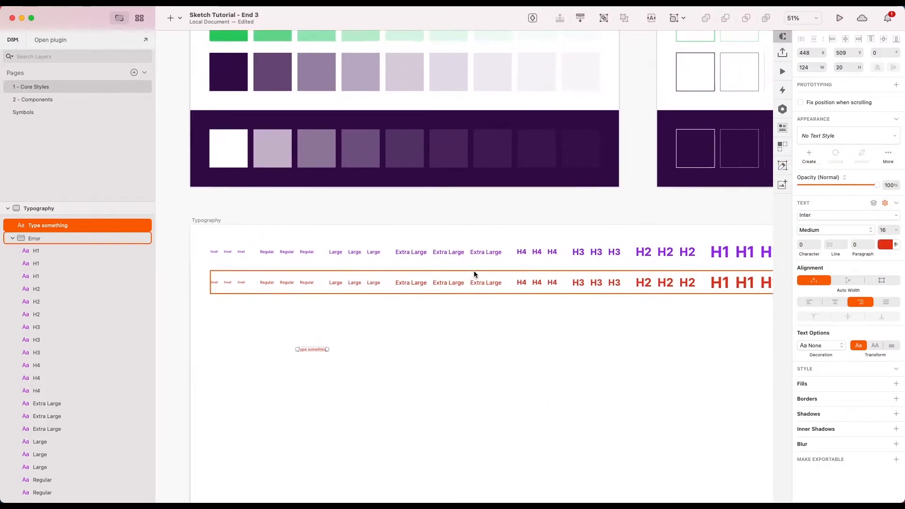
Delete the test text layer below the red Error row on the Typography artboard.
scroll(474, 272, "down", 3)
scroll(474, 274, "up", 3)
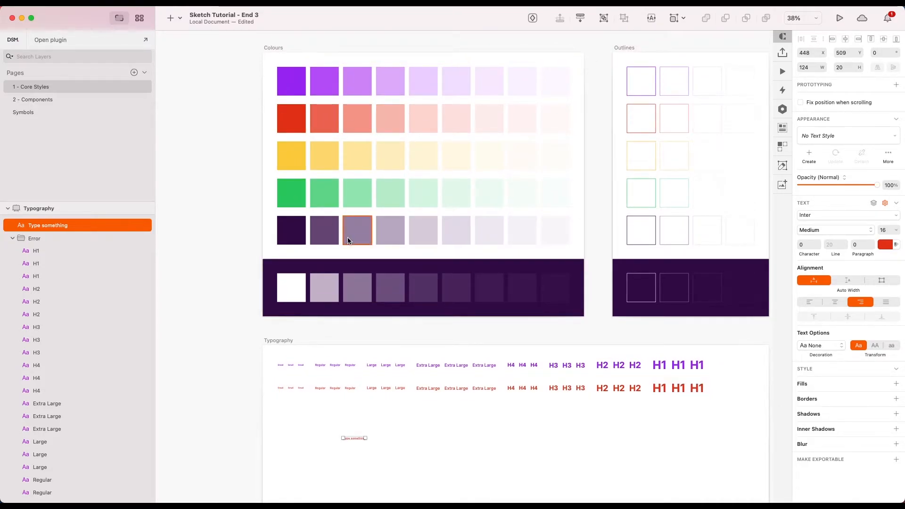
scroll(348, 241, "down", 3)
key("BackSpace")
Duplicate the Error group on the Typography artboard and name the copy Warning.
scroll(398, 301, "up", 3)
key("super+d")
type("Warning")
Recolour all text layers in the Warning group with the document's Warning colour variable.
left_click(56, 239)
left_click(56, 388, "shift")
left_click(885, 307)
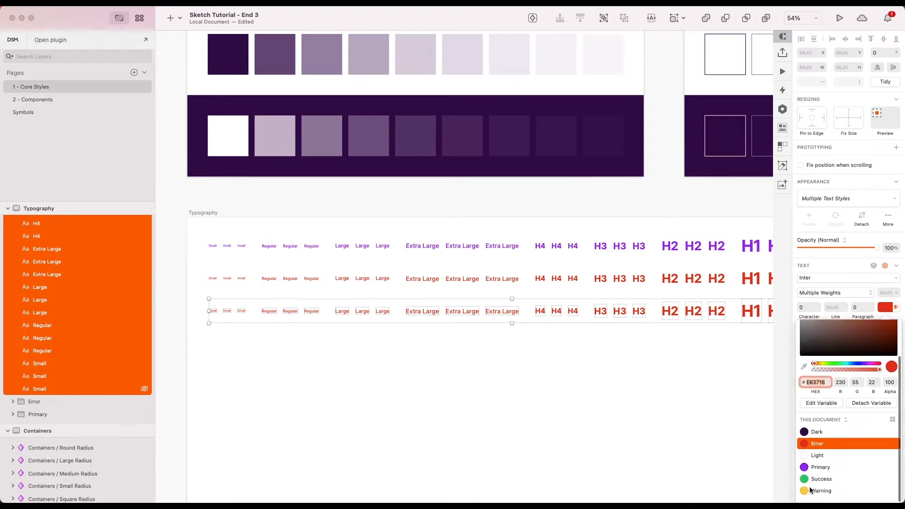
left_click(811, 490)
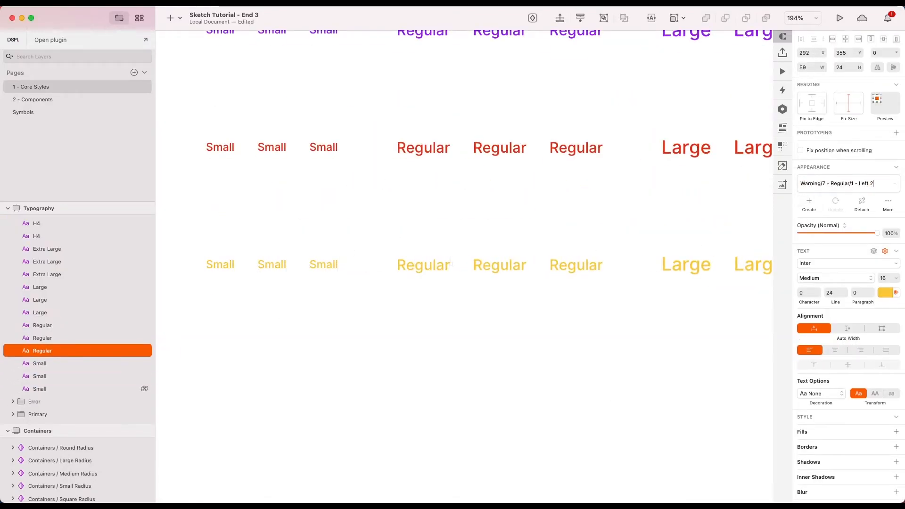
Create Warning text styles for the Left, Center and Right variants of the yellow body text samples, starting with Warning/7 - Regular.
key("Up")
key("Up")
key("Up")
left_click(809, 203)
left_click(572, 276)
left_click(545, 261)
left_click(489, 264)
left_click(514, 260)
Create Warning text styles from the smaller yellow heading samples, including the H3 variants, replacing Error with Warning in each style name.
left_click(809, 203)
double_click(805, 183)
type("Warning")
key("Return")
left_click(485, 251)
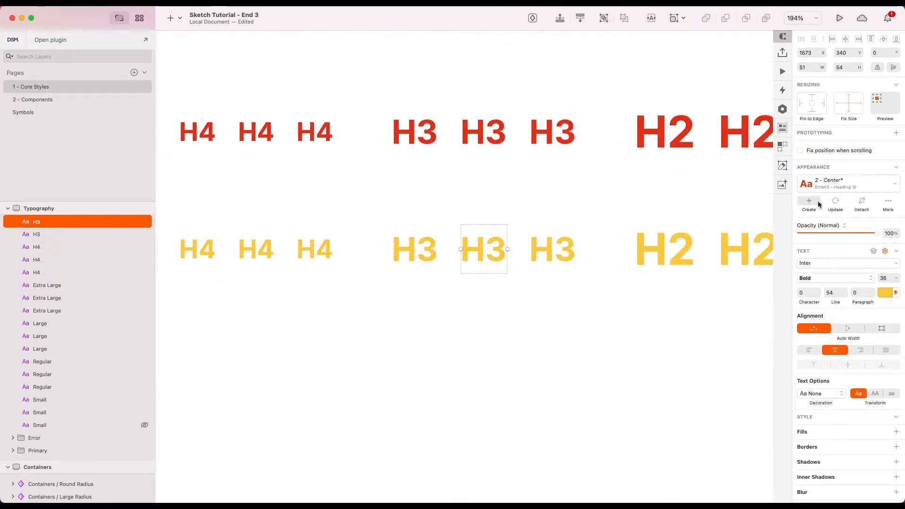
left_click(552, 250)
left_click(525, 246)
left_click(808, 204)
double_click(806, 183)
type("Warning")
Create the Left, Center and Right text styles under Warning/1 - Heading 1 from the three yellow H1 samples.
left_click(315, 240)
left_click(809, 203)
left_click(409, 241)
type("Warning")
left_click(315, 241)
left_click(409, 241)
left_click(505, 241)
double_click(807, 184)
Name the duplicated Warning group Success and recolour all its text layers with the Success colour variable.
double_click(47, 225)
type("Success")
left_click(47, 400, "shift")
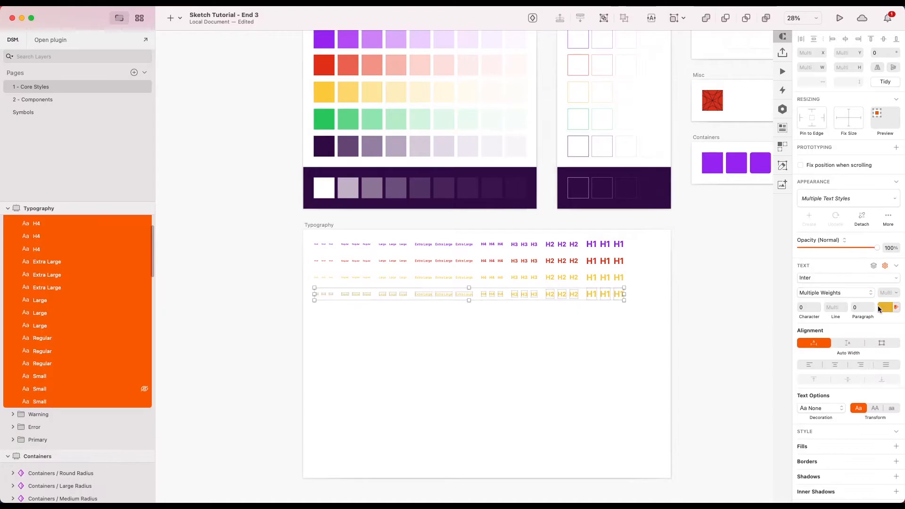
left_click(882, 307)
Create the Left, Center and Right text styles under Success/8 - Small from the three green Small samples.
left_click(327, 298)
left_click(807, 202)
type("Success")
left_click(397, 299)
left_click(809, 202)
type("Success")
left_click(465, 298)
left_click(809, 203)
Create the Left, Center and Right text styles under Success/7 - Regular and Success/6 - Large from the green samples.
left_click(517, 298)
left_click(569, 298)
left_click(491, 298)
left_click(541, 299)
left_click(475, 303)
left_click(525, 303)
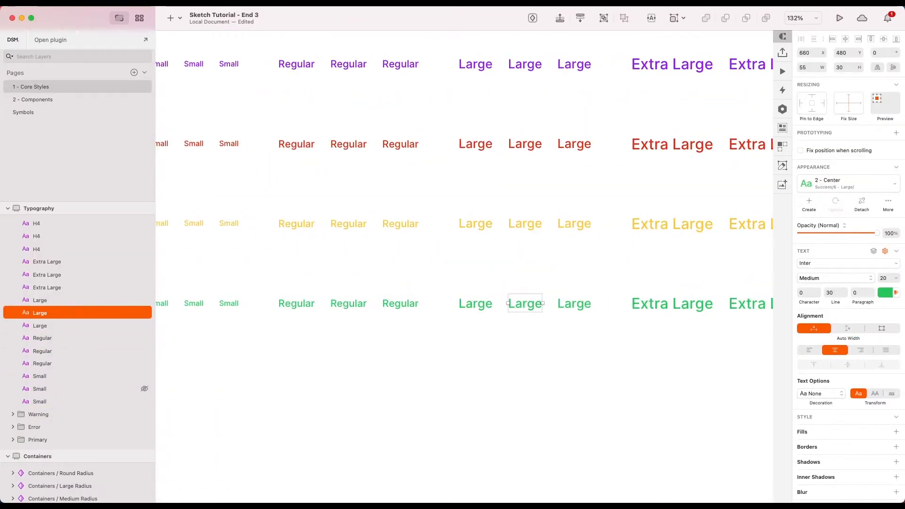
left_click(574, 304)
Create the Left, Center and Right text styles under Success/5 - Extra Large from the three green Extra Large samples.
scroll(574, 304, "right", 3)
left_click(550, 301)
left_click(647, 300)
left_click(743, 300)
Create the Left, Center and Right text styles under Success/4 - Heading 4 from the three green H4 samples.
scroll(659, 302, "right", 8)
left_click(445, 303)
left_click(808, 202)
left_click(485, 303)
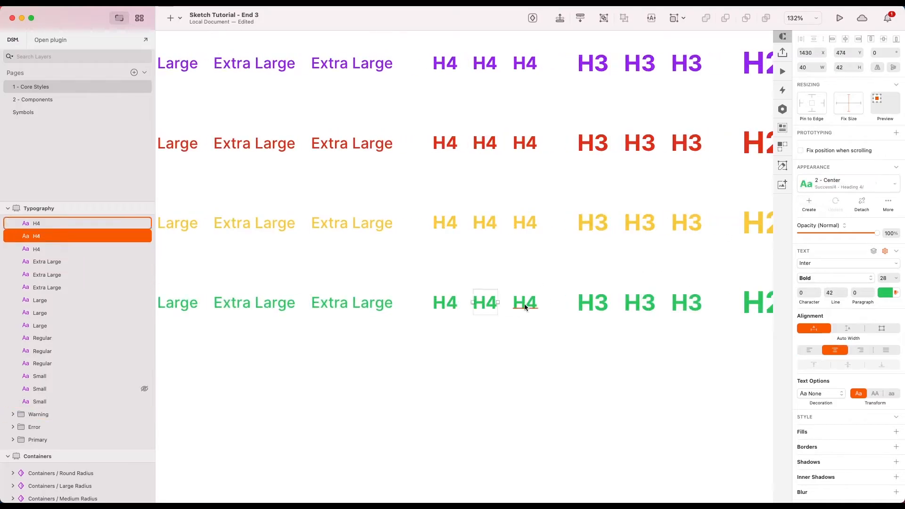
left_click(526, 304)
Create the Left, Center and Right text styles under Success/3 - Heading 3 and Success/2 - Heading 2 from the green samples.
left_click(592, 303)
left_click(640, 302)
left_click(578, 296)
left_click(452, 291)
left_click(511, 292)
left_click(807, 203)
left_click(567, 292)
Create the Left, Center and Right text styles under Success/1 - Heading 1 from the three green H1 samples.
left_click(639, 289)
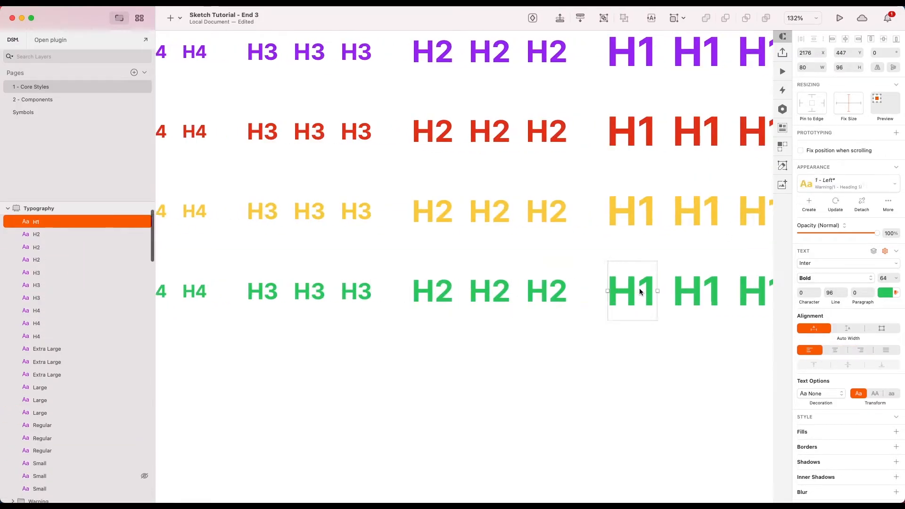
scroll(639, 290, "right", 4)
left_click(586, 293)
left_click(649, 294)
left_click(722, 303)
Place a new test text layer on the Typography artboard below the green Success row.
scroll(722, 302, "down", 4)
scroll(722, 299, "down", 5)
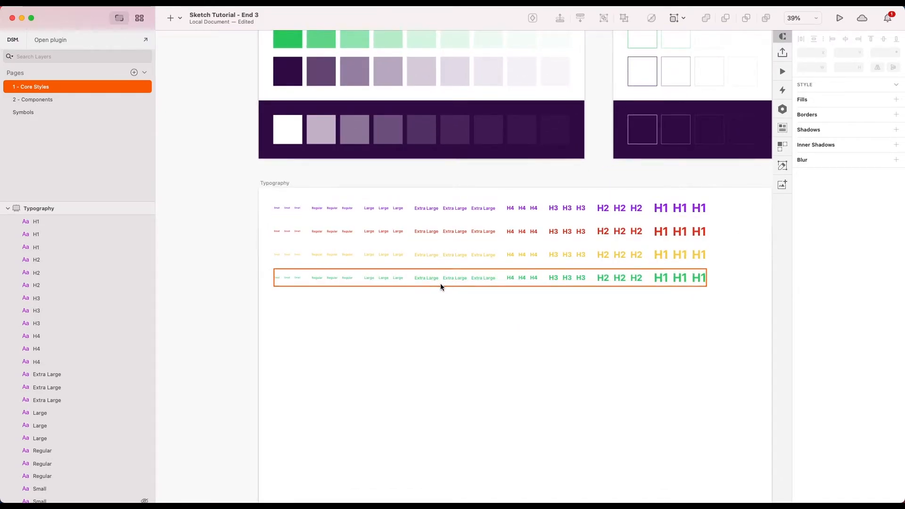
scroll(473, 312, "up", 3)
key("t")
left_click(375, 311)
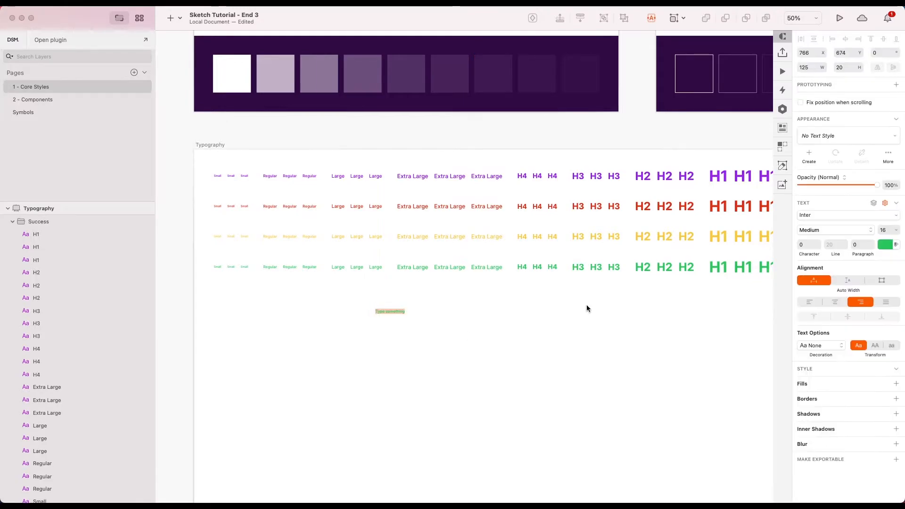
Examine the Error, Primary, Success and Warning groups in the document's text style list without applying a style.
left_click(837, 135)
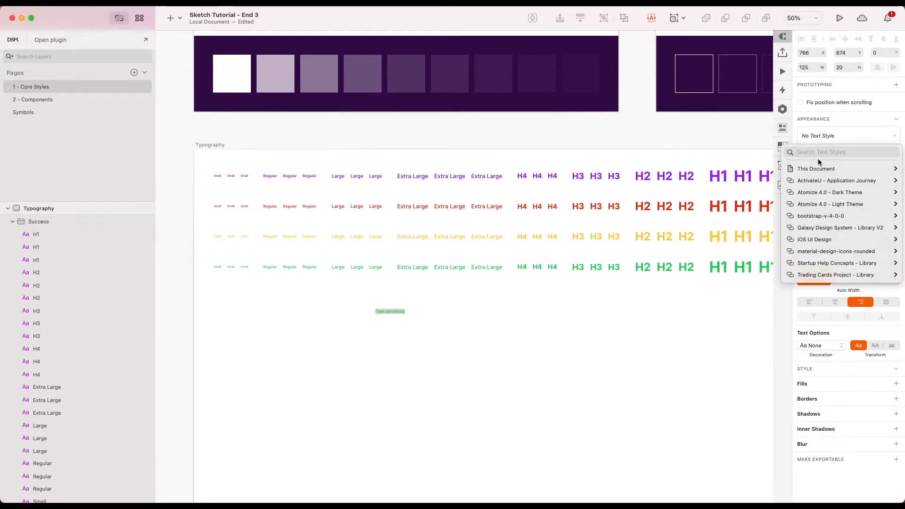
mouse_move(816, 169)
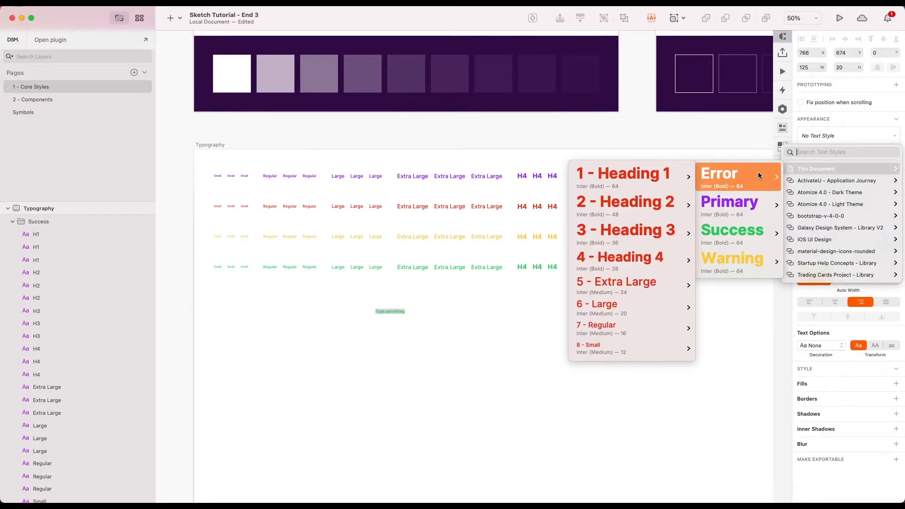
mouse_move(743, 205)
mouse_move(724, 264)
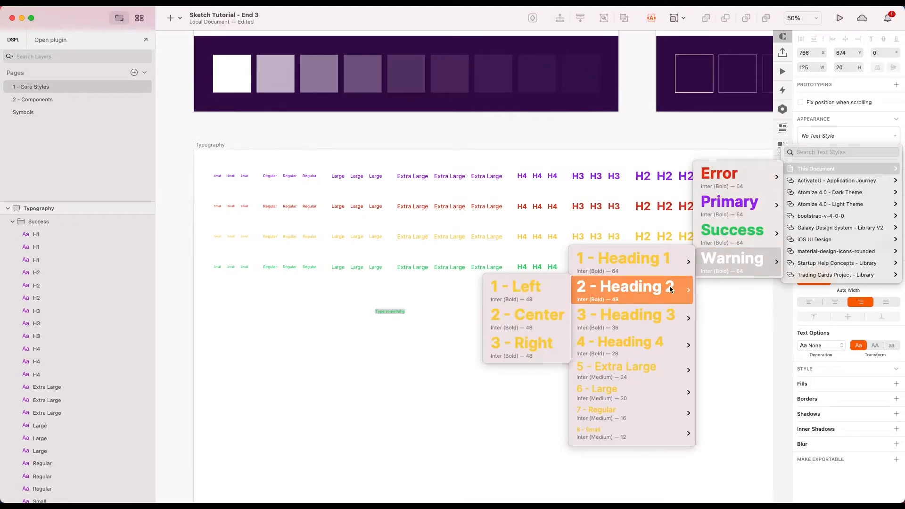
mouse_move(632, 356)
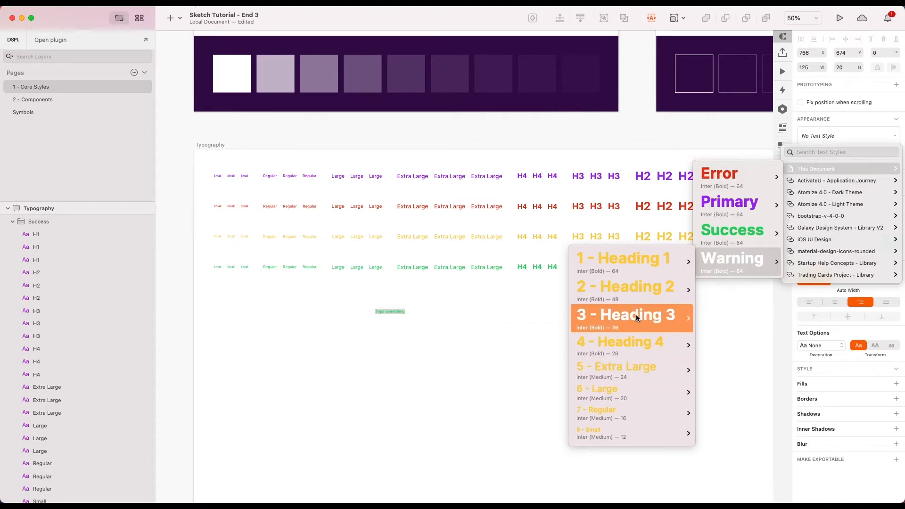
mouse_move(615, 372)
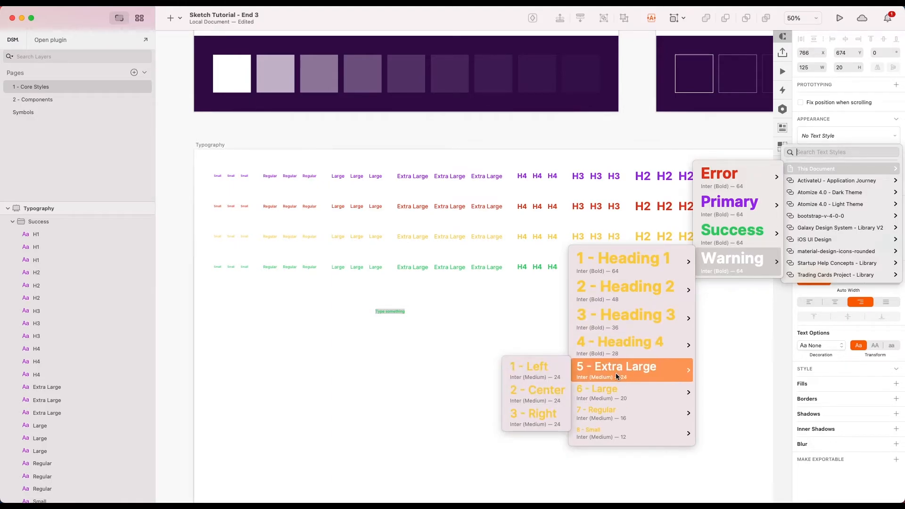
mouse_move(743, 233)
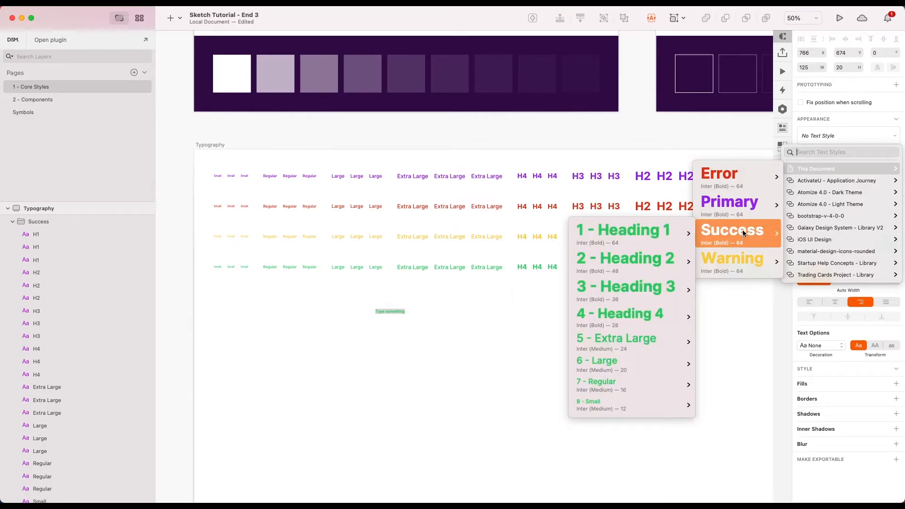
left_click(513, 306)
left_click(490, 325)
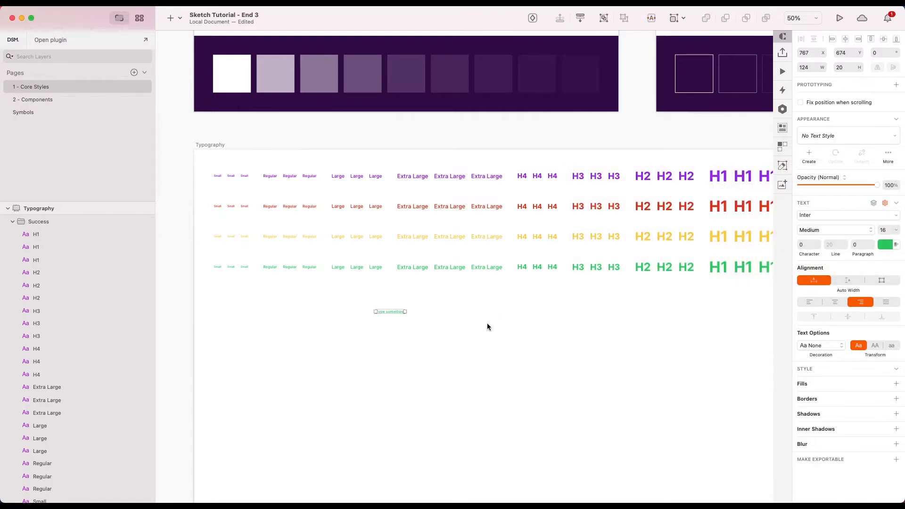
Delete the test text layer below the green Success row.
left_click(390, 312)
key("Delete")
scroll(390, 312, "up", 10)
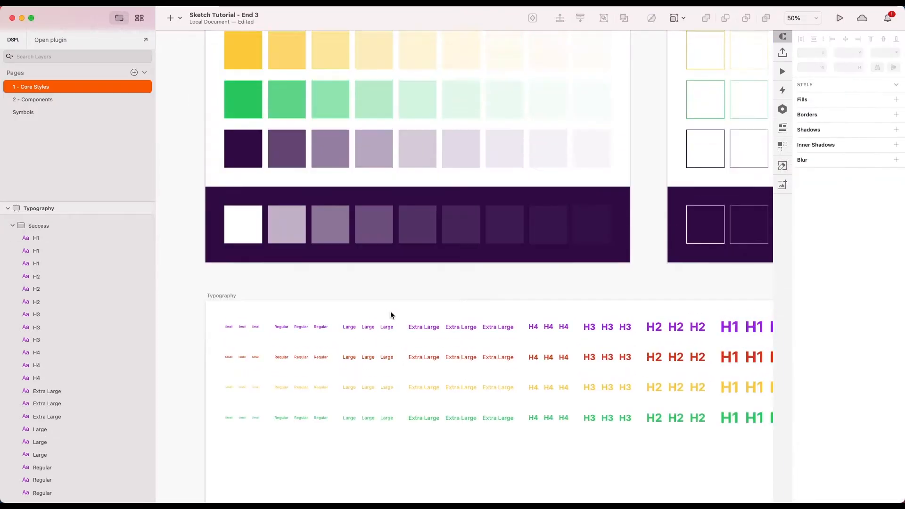
Look over the Colours, Outlines and Typography artboards on the Core Styles page.
scroll(267, 243, "up", 10)
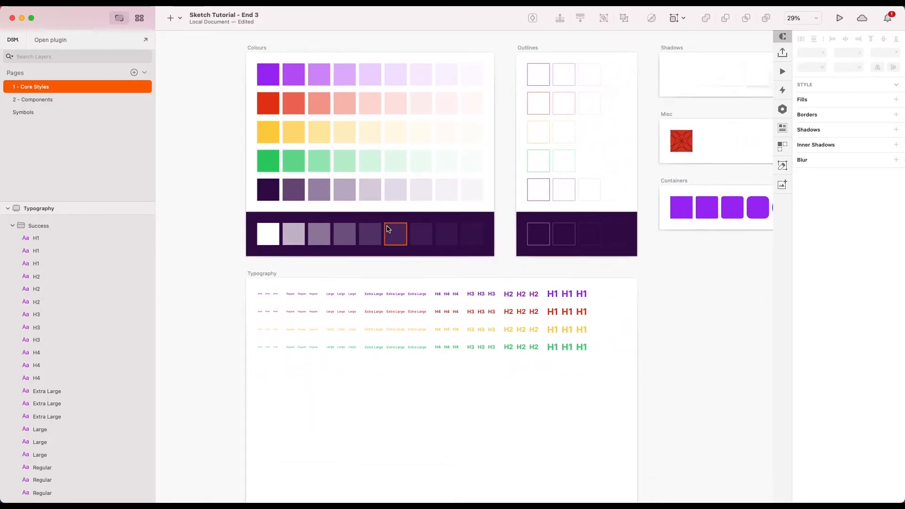
scroll(533, 293, "down", 3)
scroll(403, 305, "down", 2)
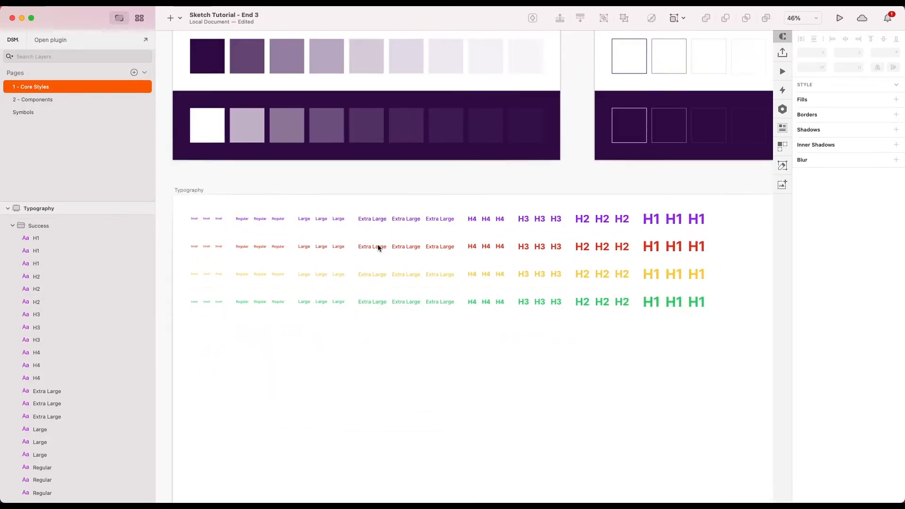
scroll(390, 282, "down", 5)
scroll(400, 285, "right", 3)
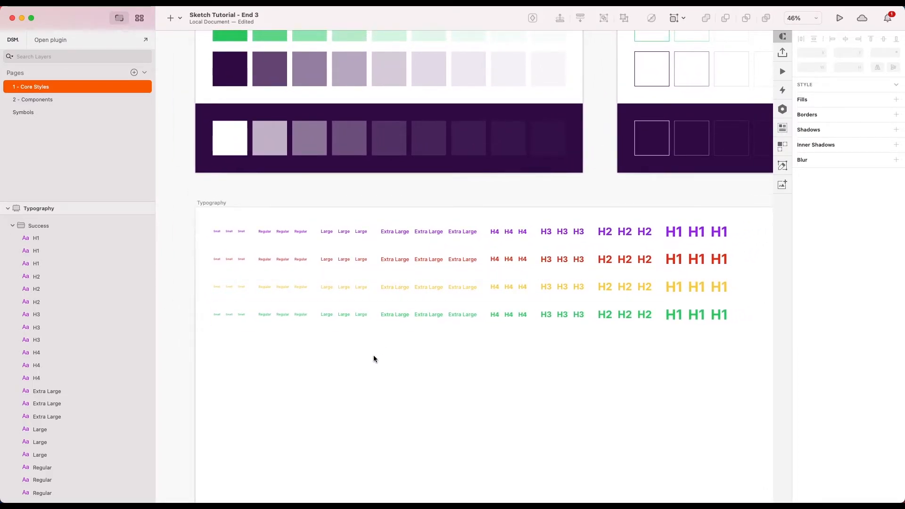
scroll(361, 370, "down", 3)
scroll(362, 373, "left", 1)
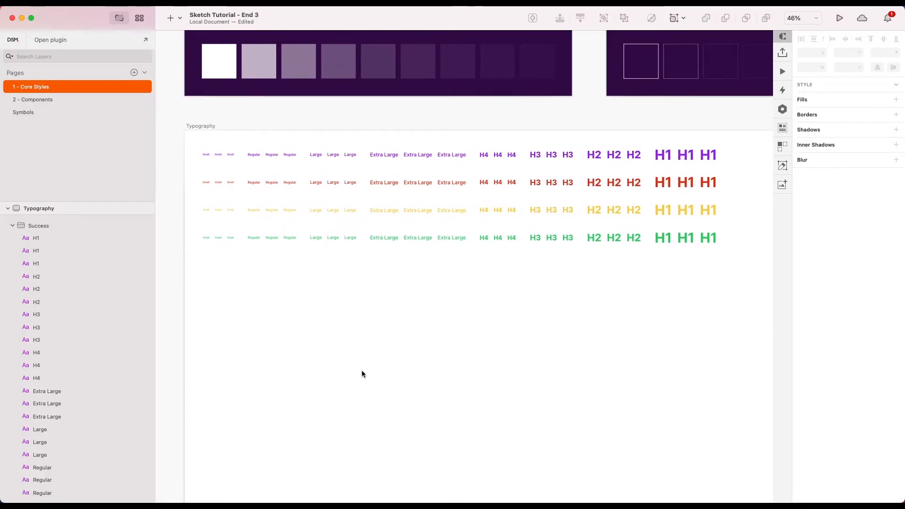
scroll(362, 373, "up", 1)
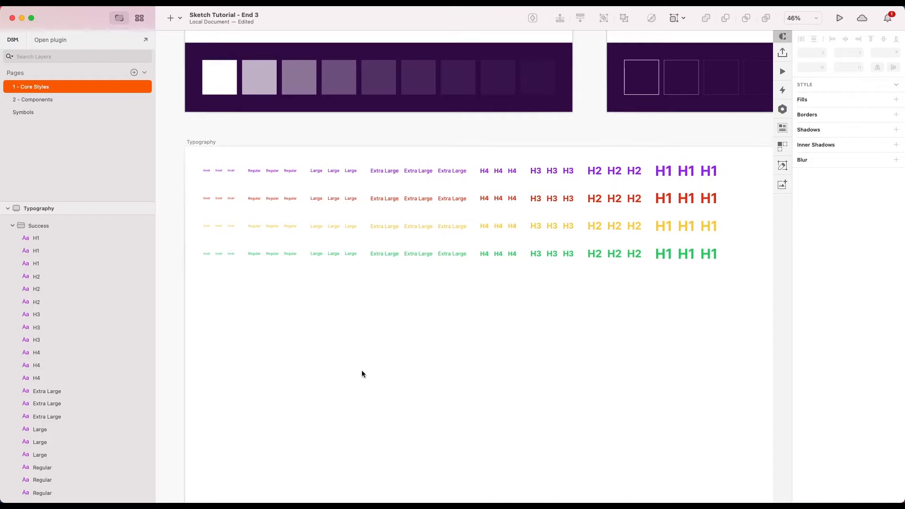
scroll(362, 374, "up", 3)
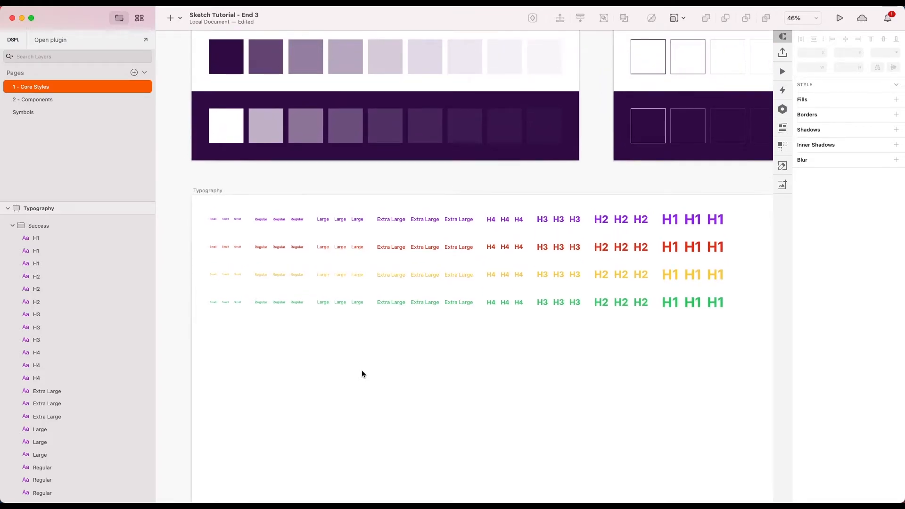
scroll(362, 373, "up", 5)
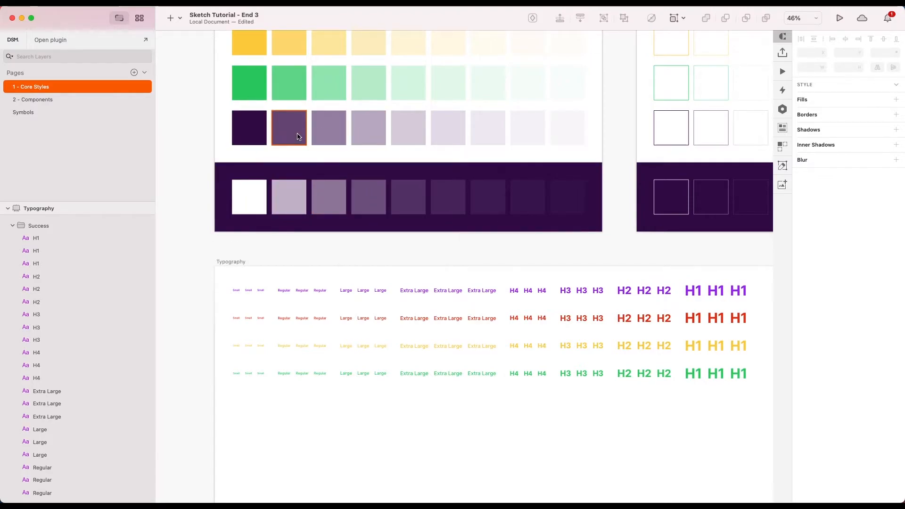
scroll(260, 138, "up", 2)
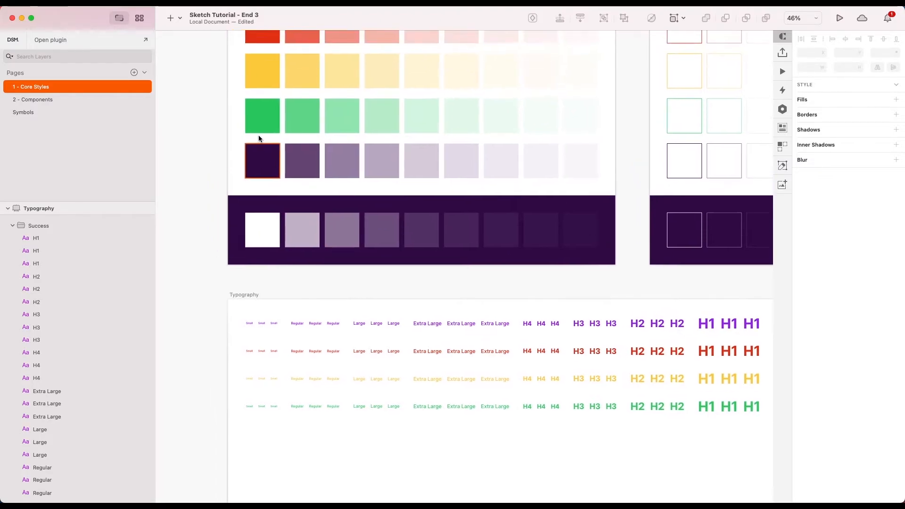
Inspect the layer style and opacity of the first four dark swatches in the Colours artboard.
left_click(264, 164)
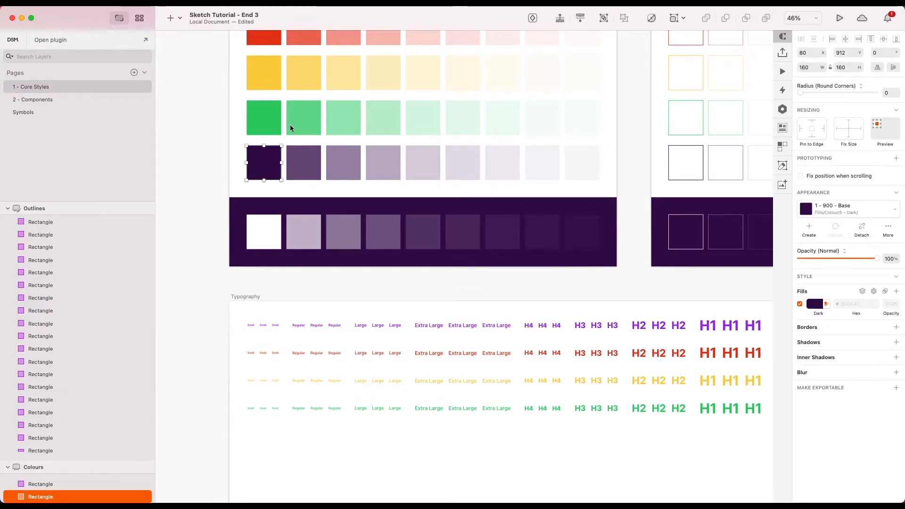
left_click(304, 151)
left_click(341, 157)
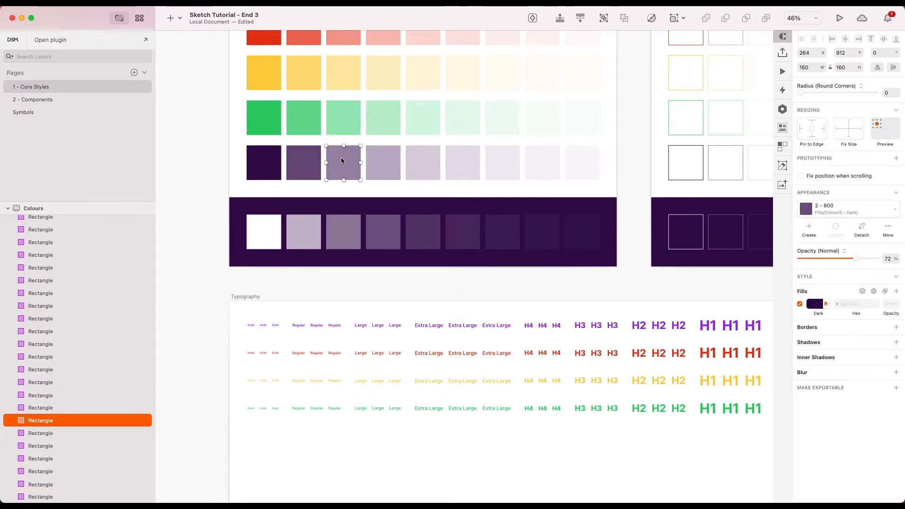
left_click(379, 153)
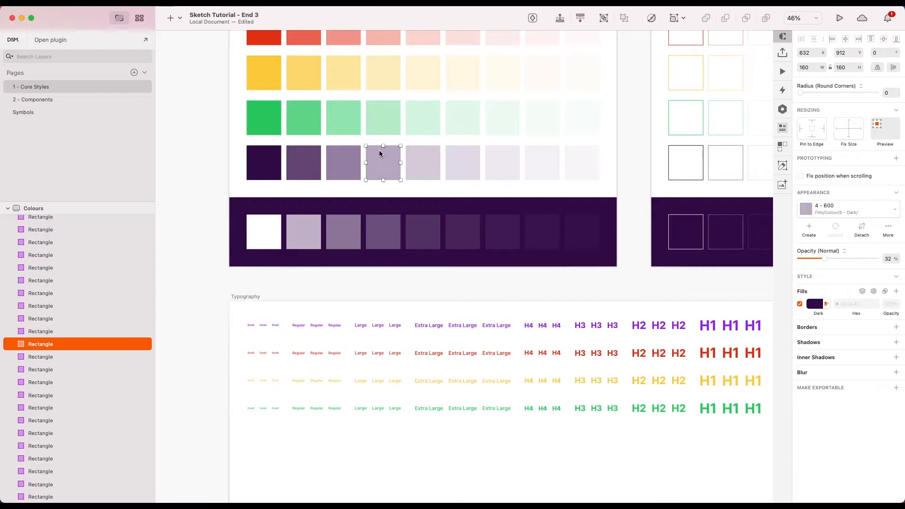
scroll(386, 230, "down", 2)
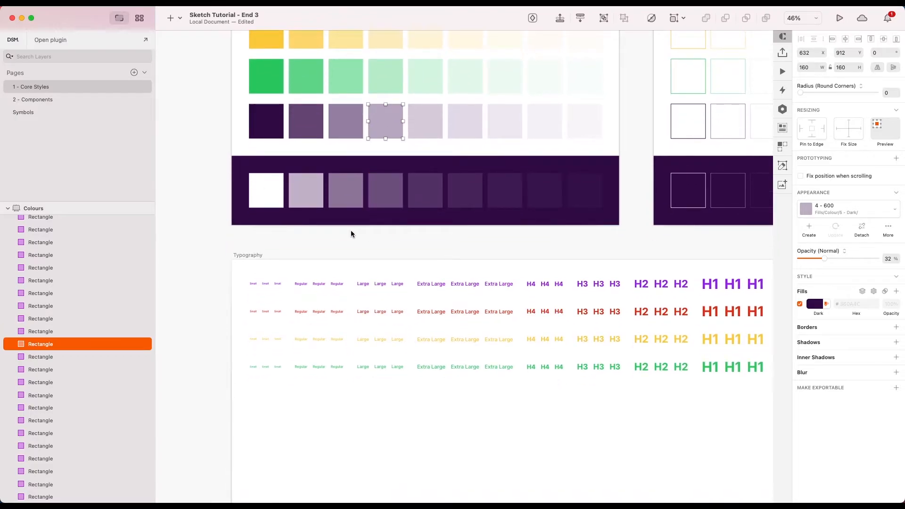
left_click(350, 234)
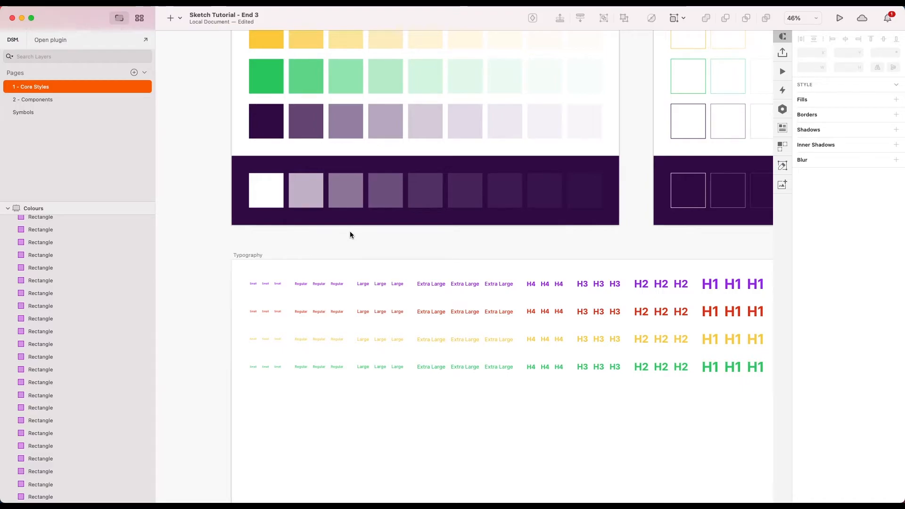
Duplicate the green Success text row directly below itself in the Typography artboard, at Y 575.
scroll(351, 234, "right", 1)
scroll(351, 234, "down", 2)
scroll(351, 234, "down", 2)
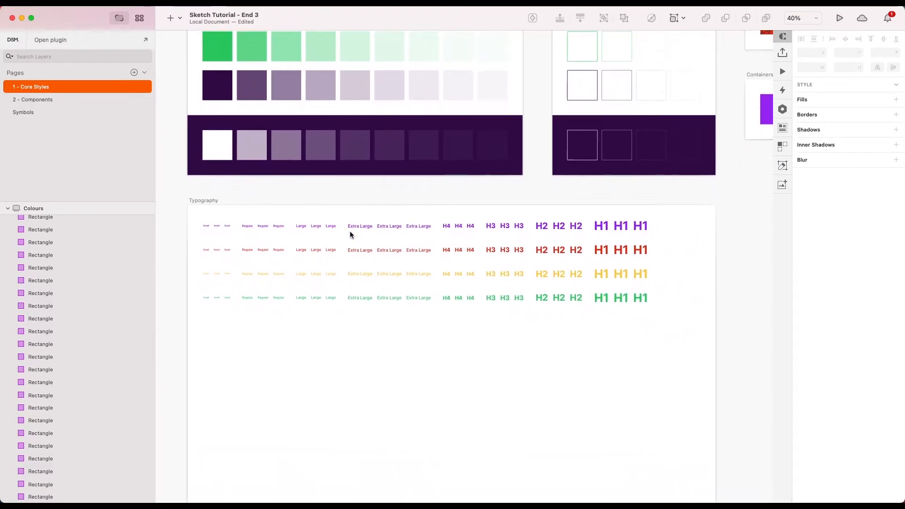
left_click(511, 286)
left_click_drag(472, 285, 466, 308)
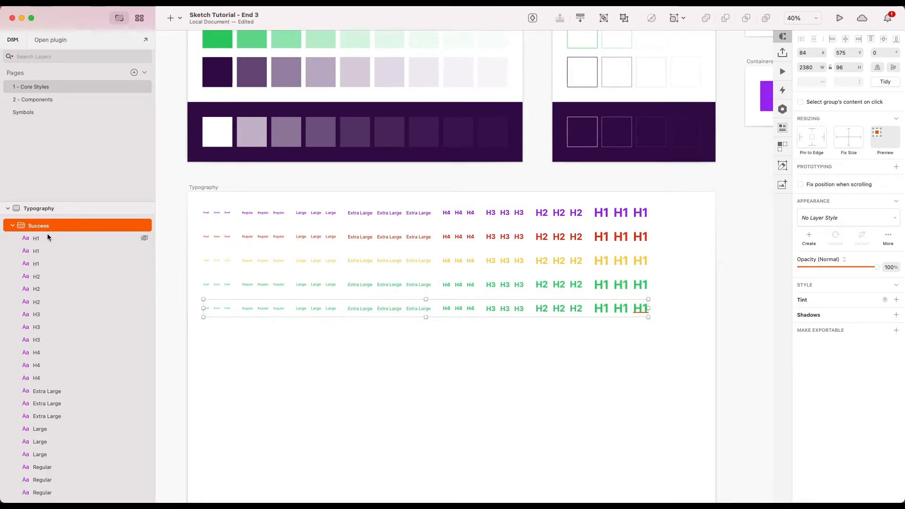
Collapse the original Success group and rename the duplicated group "Dark / High Emphasis".
scroll(14, 234, "down", 5)
left_click(10, 418)
left_click(12, 416)
scroll(85, 328, "up", 5)
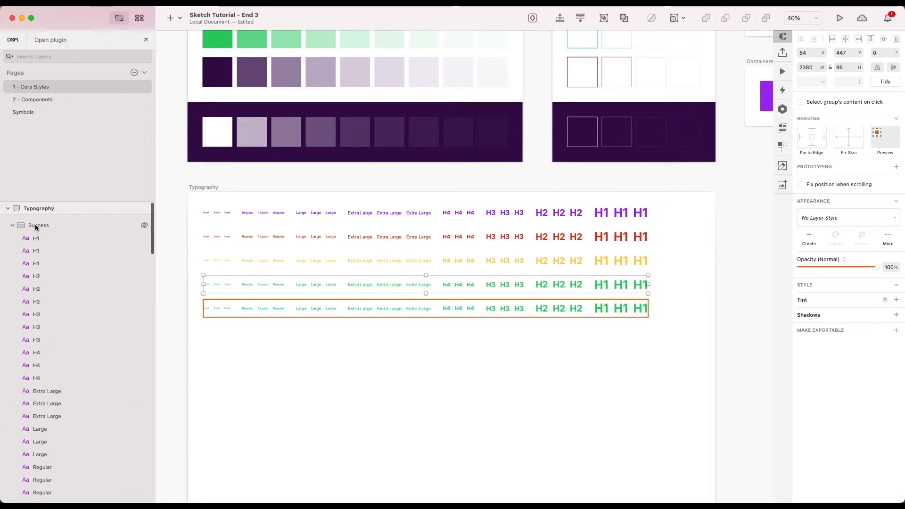
double_click(36, 226)
type("Dark")
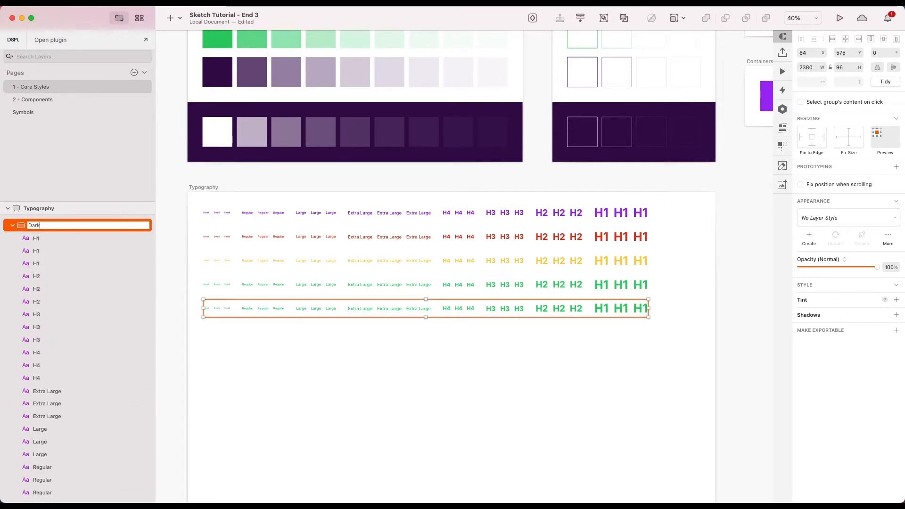
type(" / High Emphasis")
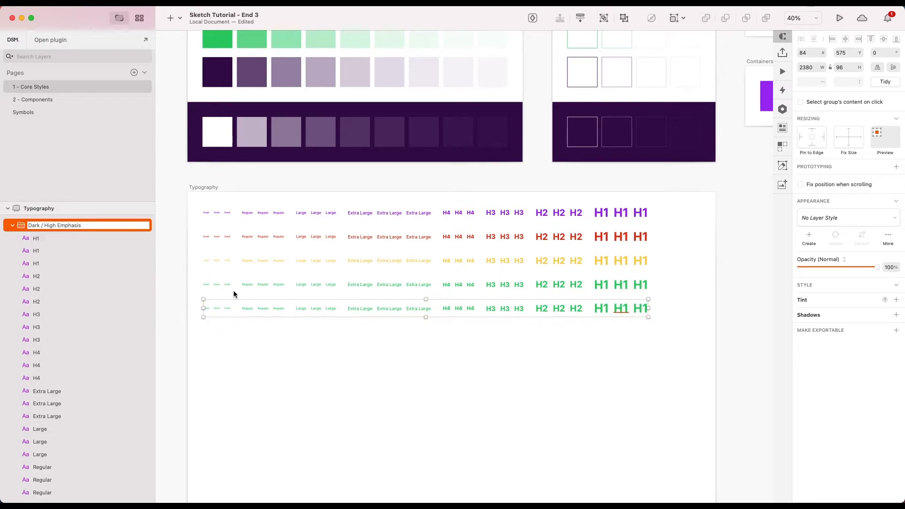
left_click(291, 341)
Apply the Dark colour variable to all text layers in the Dark / High Emphasis group, from H1 down to Small.
scroll(313, 341, "down", 2)
scroll(313, 341, "left", 1)
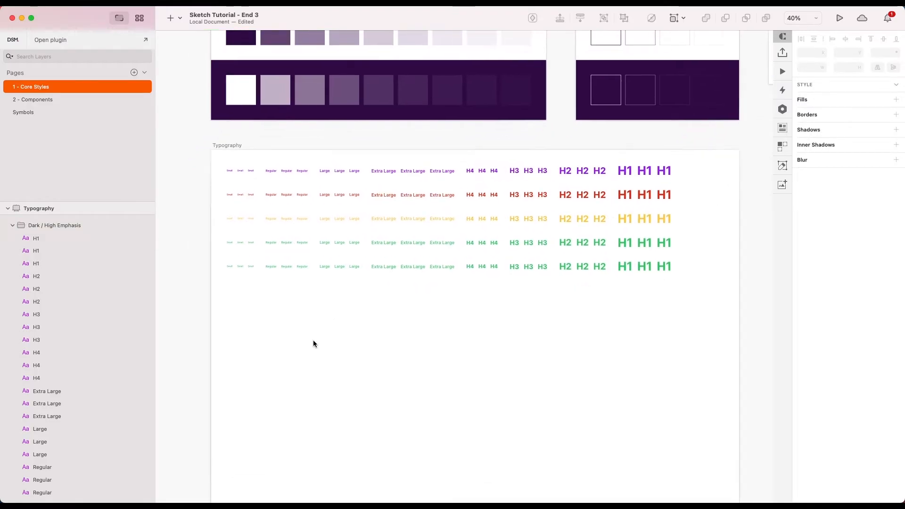
left_click(70, 240)
scroll(72, 359, "down", 5)
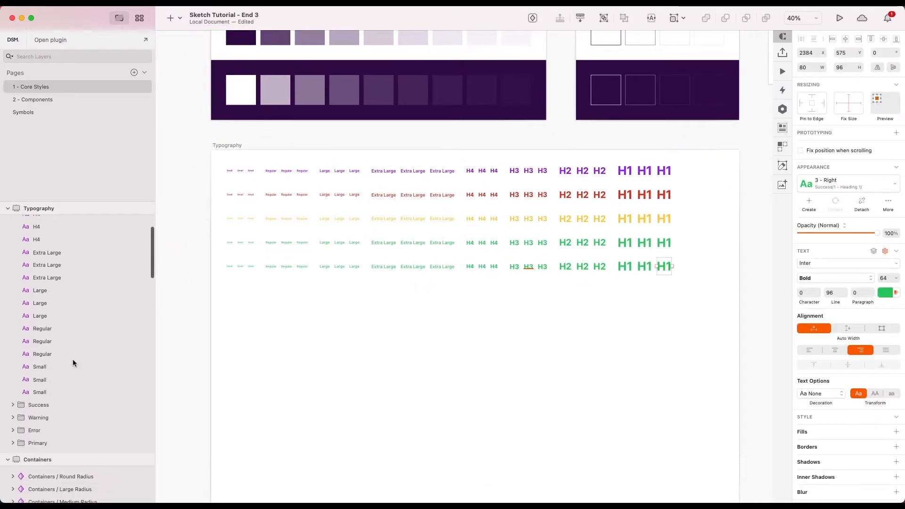
left_click(72, 359, "shift")
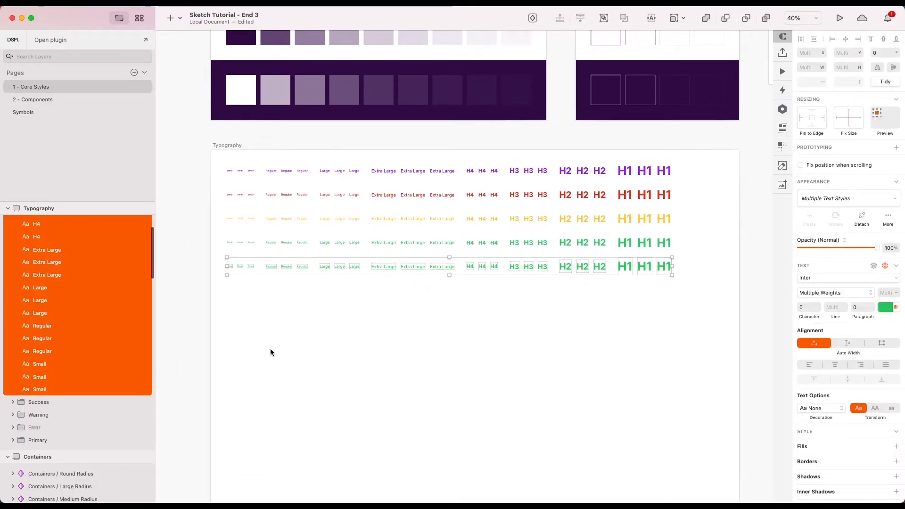
left_click(885, 307)
left_click(817, 432)
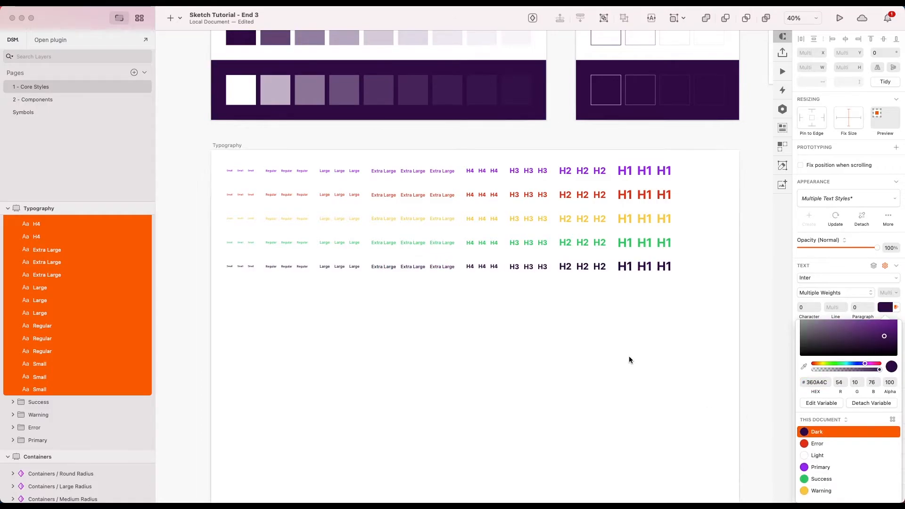
left_click(644, 330)
scroll(643, 330, "up", 2)
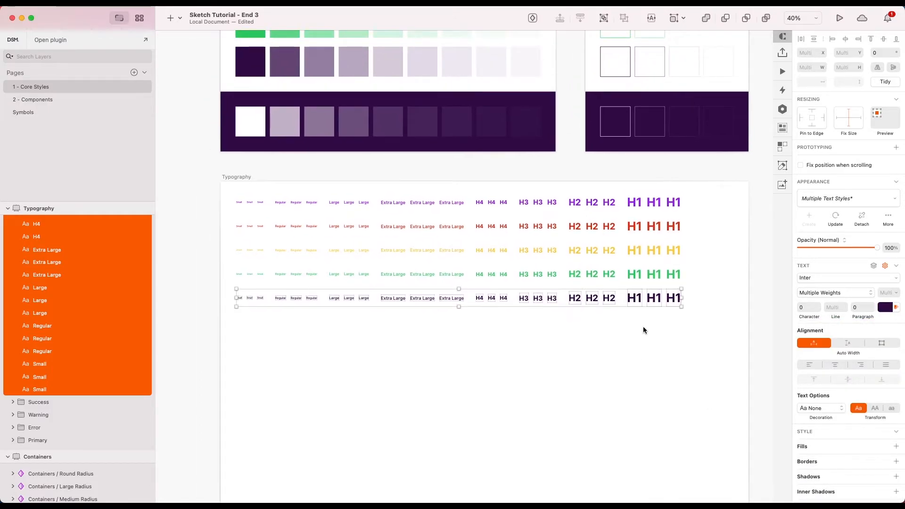
left_click(643, 330)
Create the text style "Dark/High Emphasis/8 - Small/1 - Left" from the left-aligned dark Small text and copy its name.
scroll(290, 376, "up", 5)
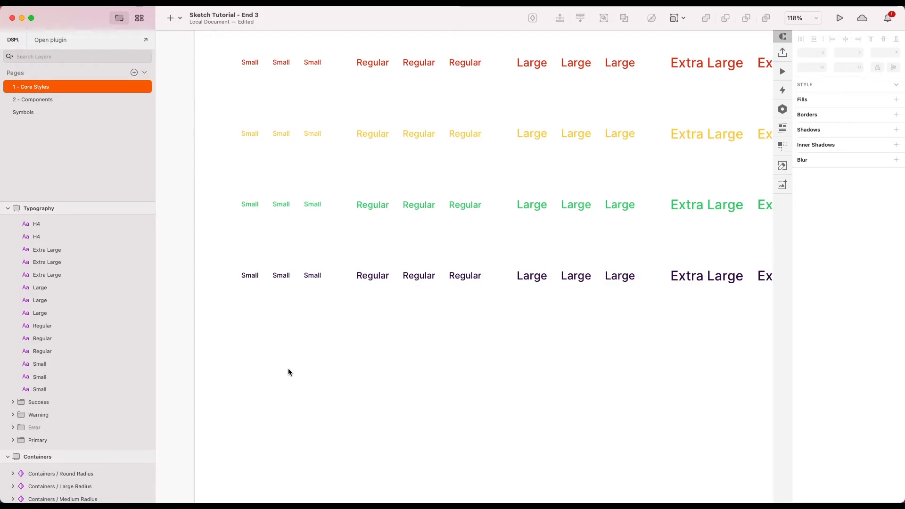
left_click(249, 277)
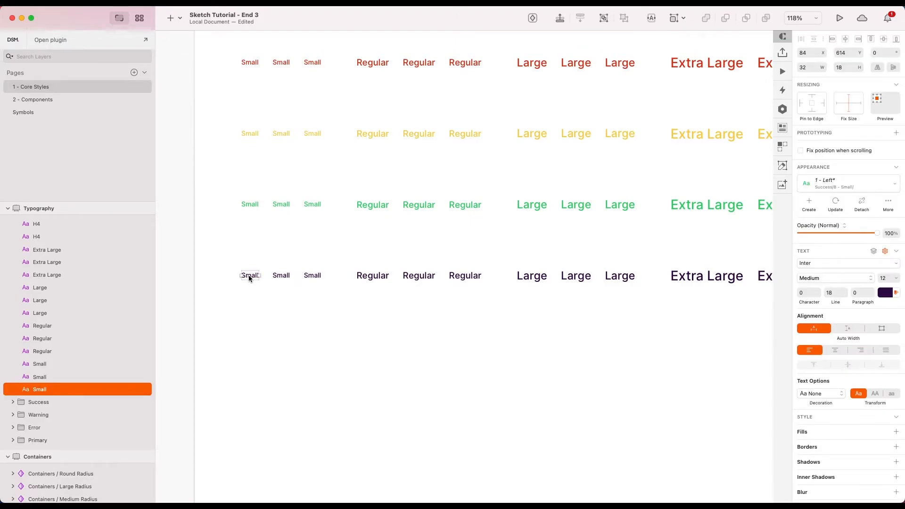
left_click(810, 202)
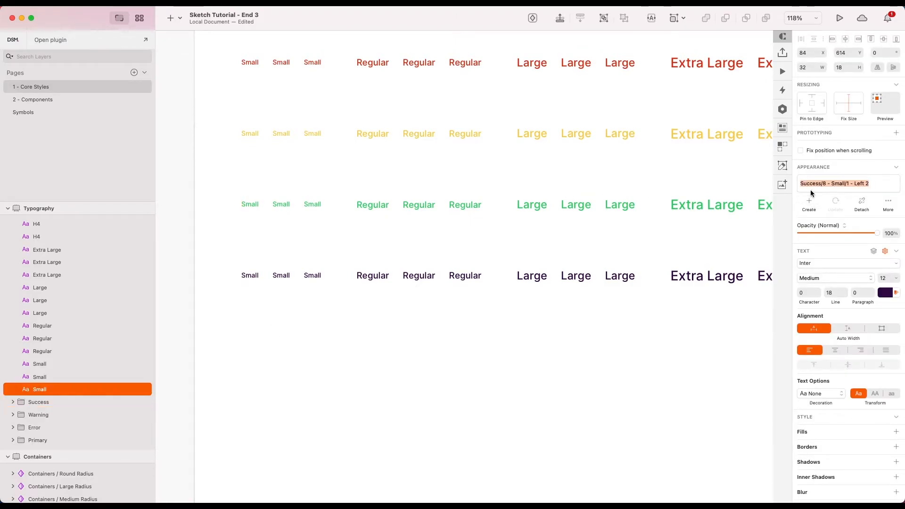
type("Dark")
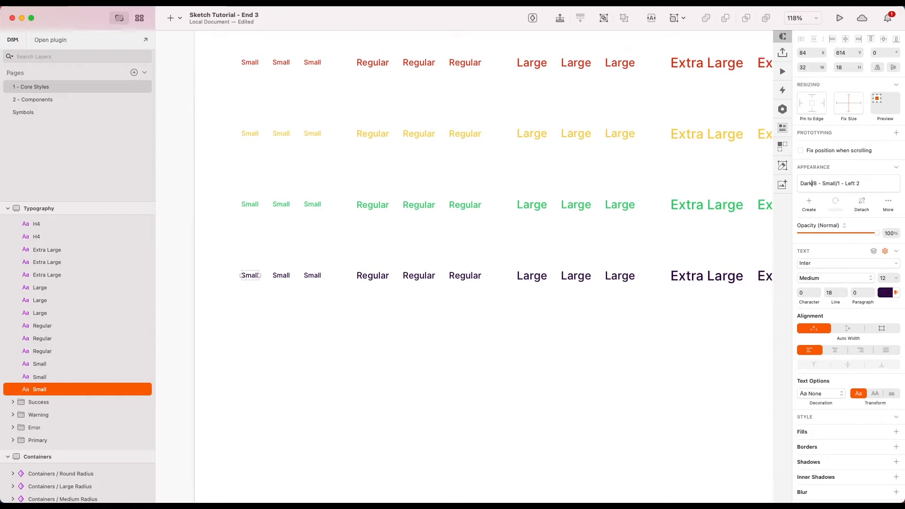
left_click(838, 183)
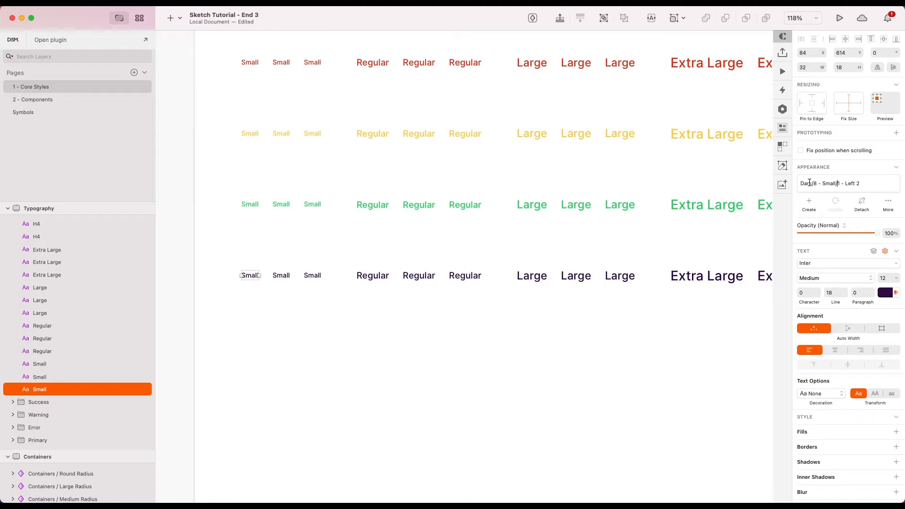
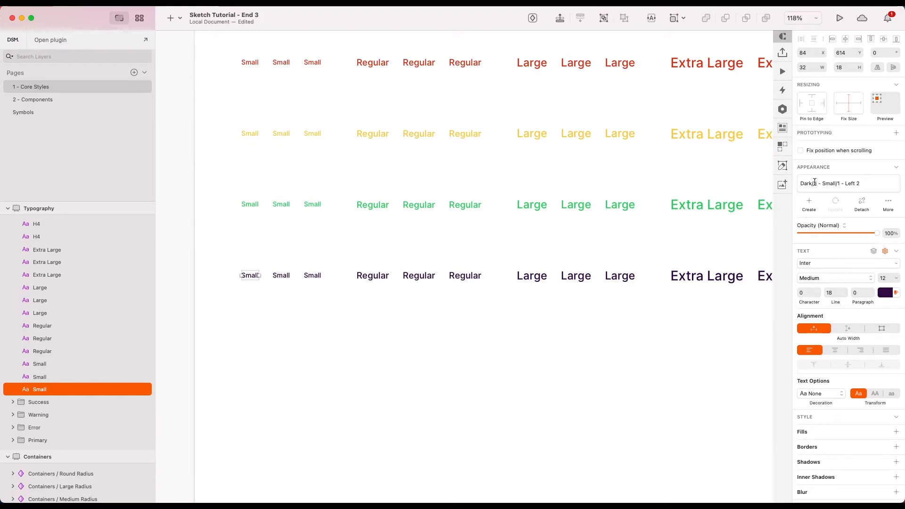
type("High E")
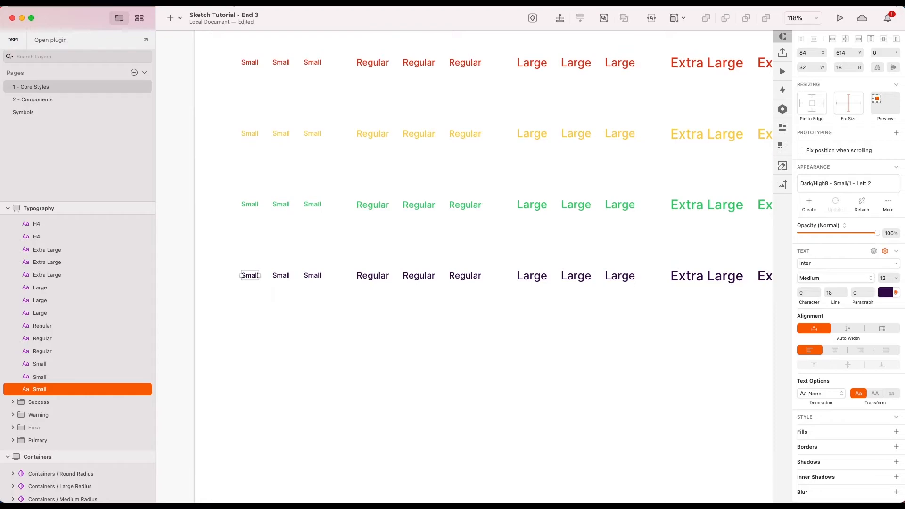
type("mphasis")
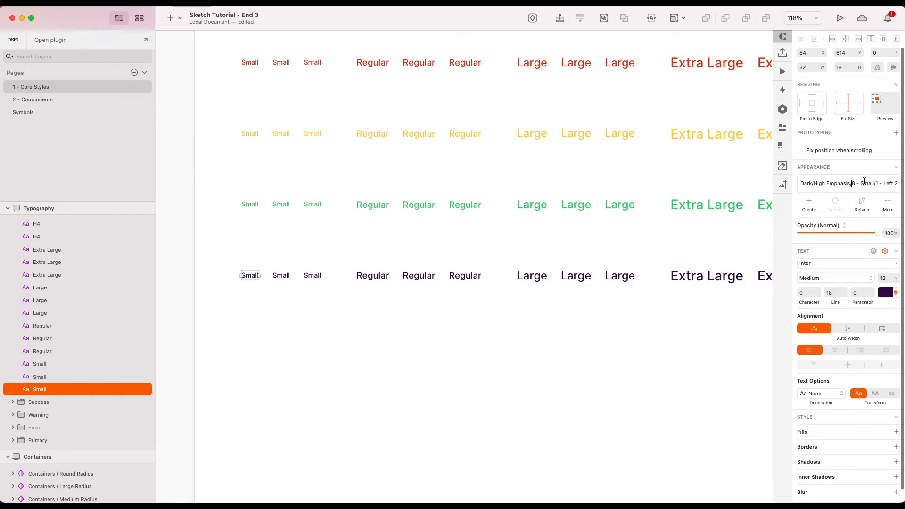
triple_click(884, 183)
key("Right")
key("BackSpace")
key("BackSpace")
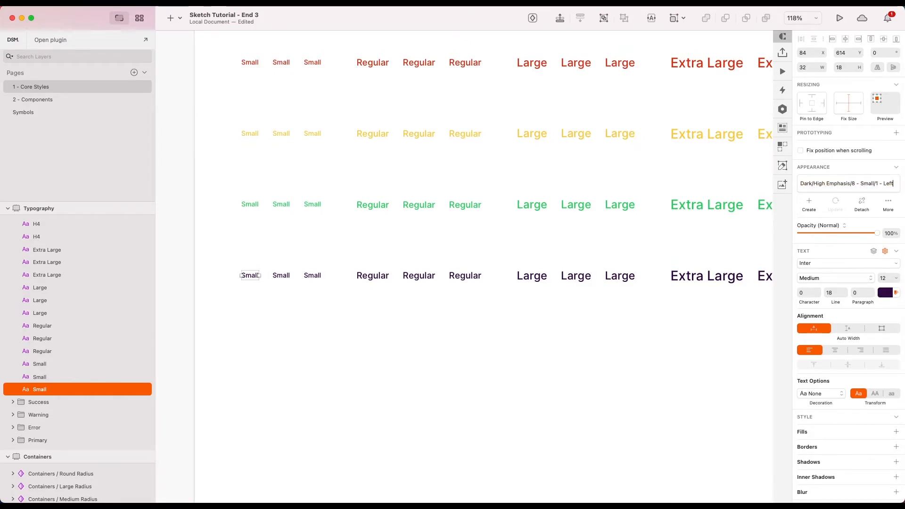
key("super+a")
key("super+c")
key("Return")
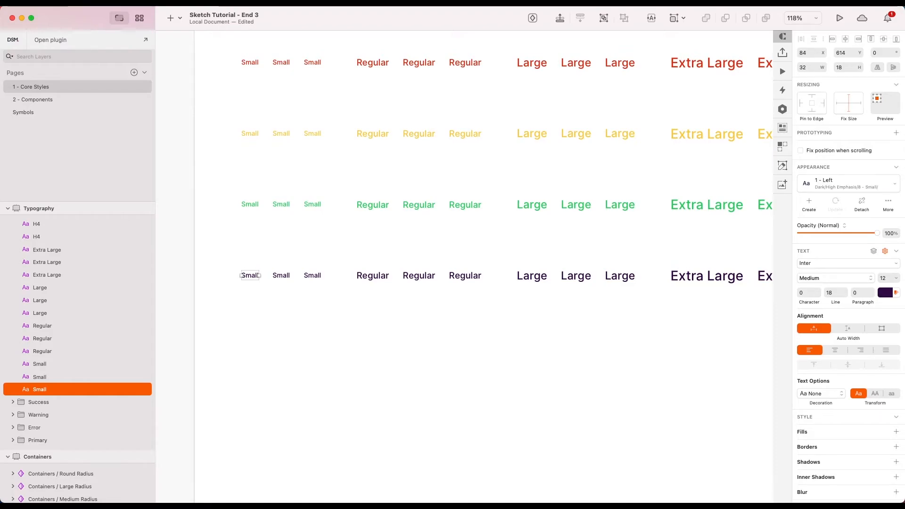
Create the text style "Dark/High Emphasis/8 - Small/2 - Center" from the centre-aligned dark Small text and copy its name.
left_click(282, 275)
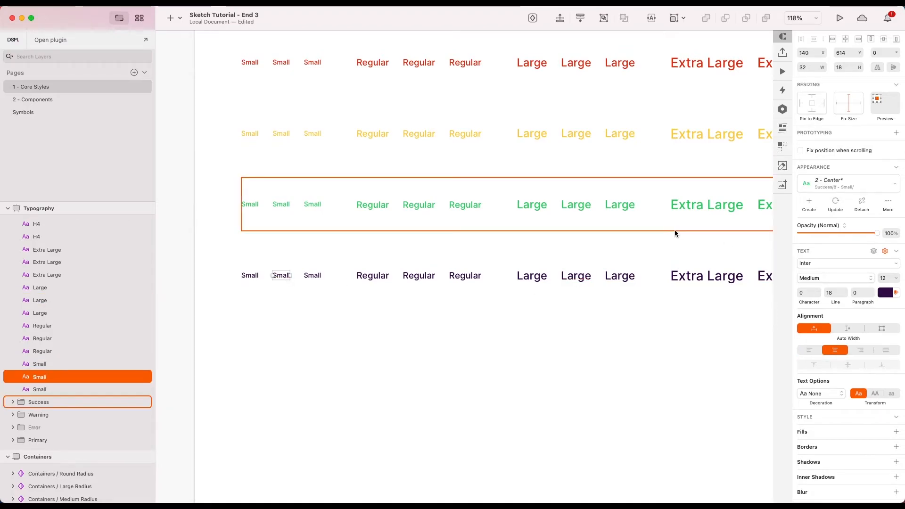
double_click(829, 188)
key("super+v")
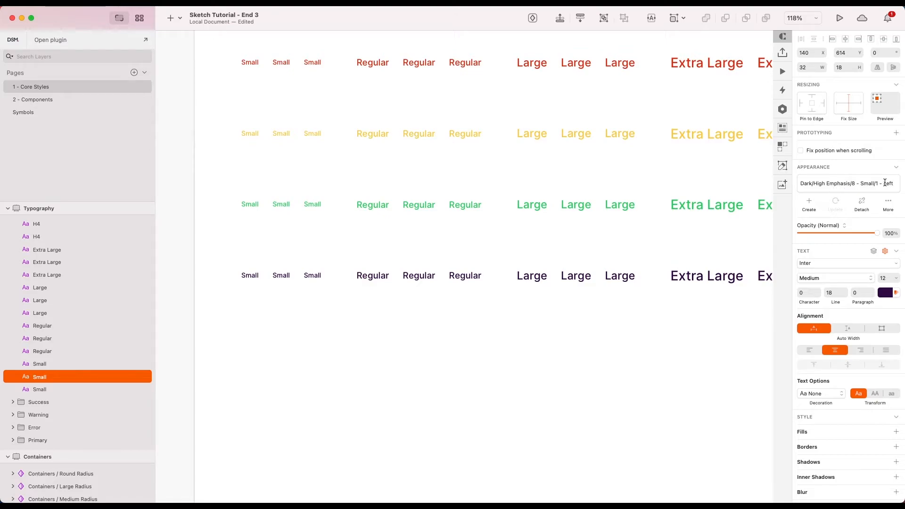
left_click_drag(884, 183, 902, 184)
type("Center")
key("Return")
key("super+c")
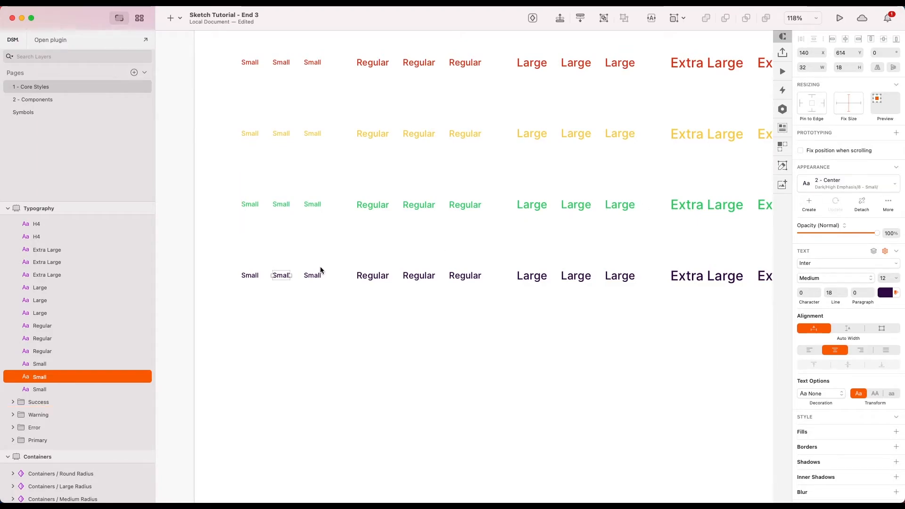
Create the text style "Dark/High Emphasis/8 - Small/3 - Right" from the right-aligned dark Small text.
left_click(312, 276)
left_click(810, 203)
key("super+v")
left_click(874, 183)
key("BackSpace")
type("3 - ")
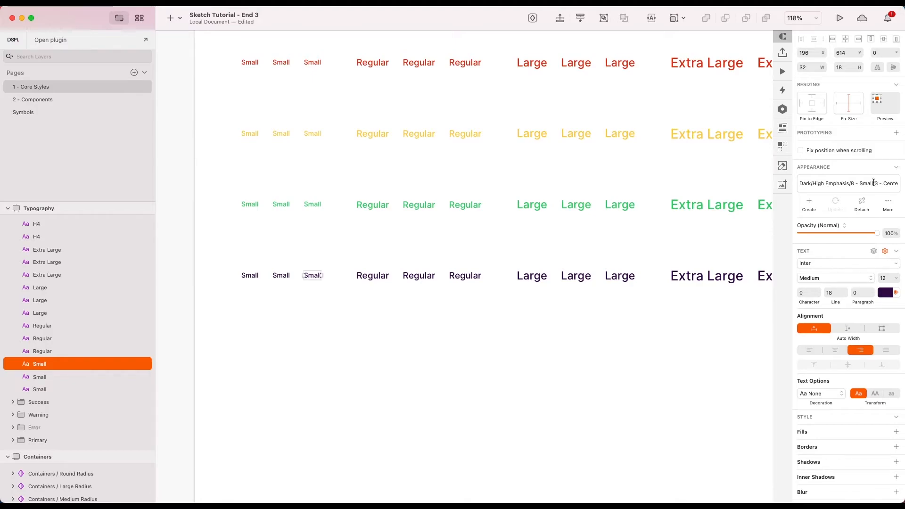
type("Right")
key("Return")
left_click(644, 357)
Insert a trial text layer below the dark row and examine the nesting of this document's Dark and Error text styles.
scroll(642, 358, "down", 5)
scroll(642, 358, "left", 2)
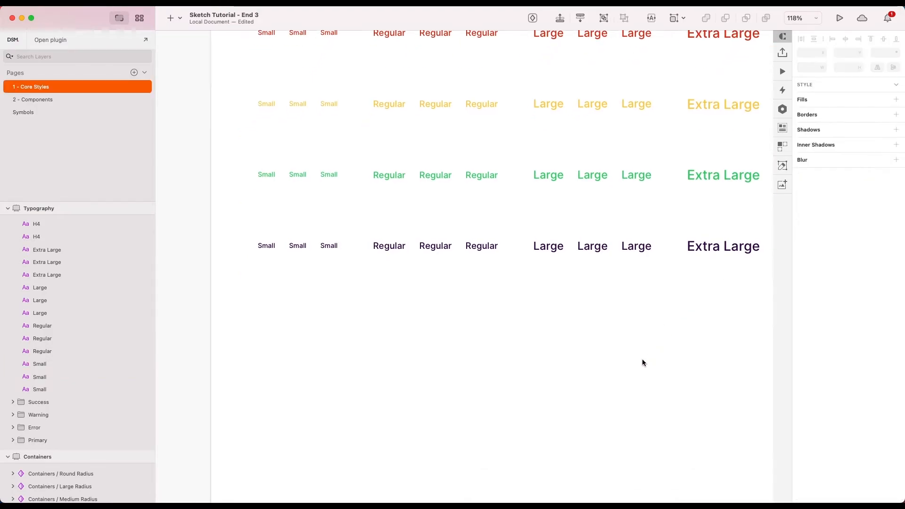
left_click(387, 285)
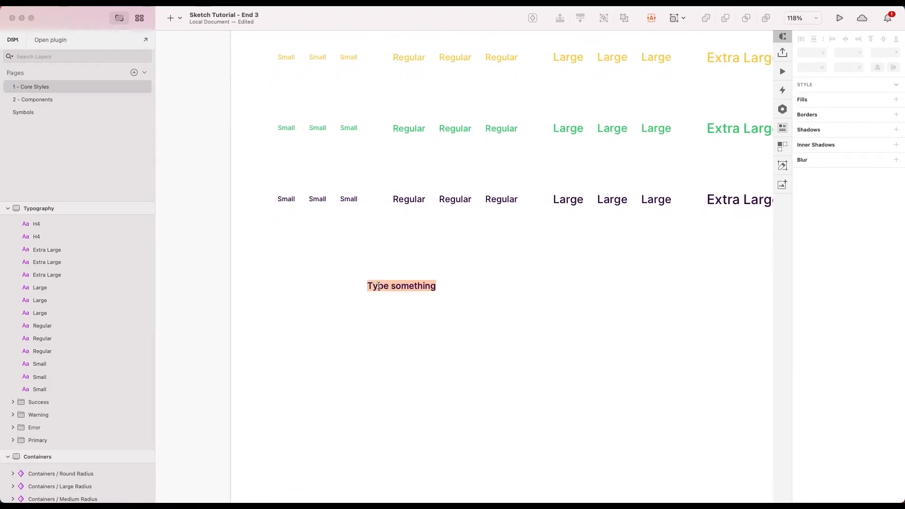
left_click(831, 143)
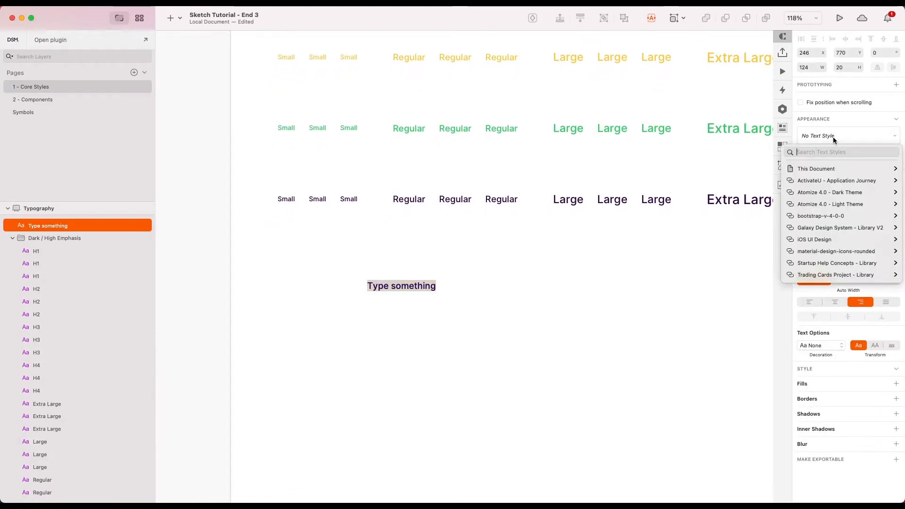
mouse_move(805, 169)
mouse_move(773, 172)
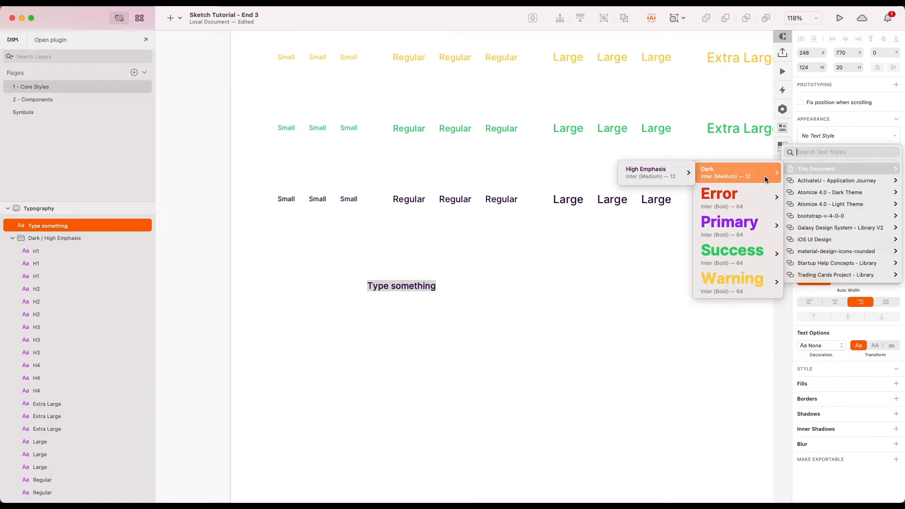
mouse_move(663, 165)
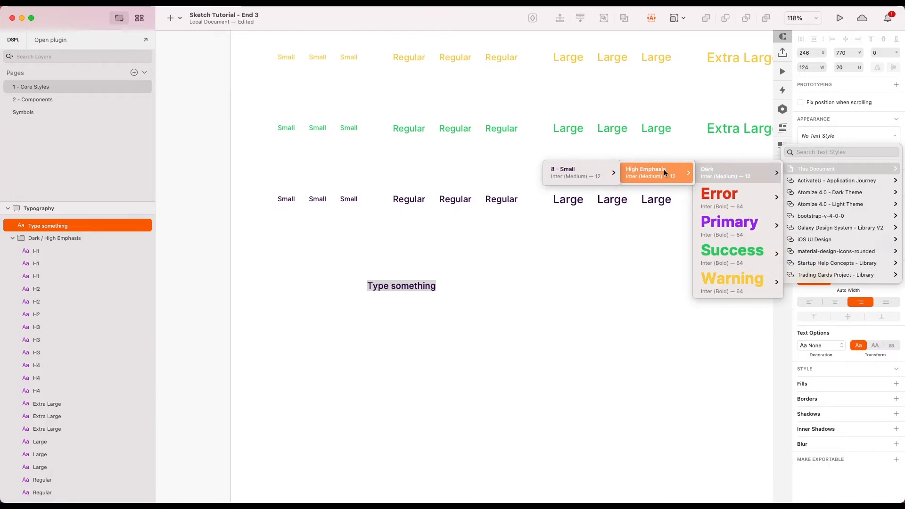
mouse_move(576, 168)
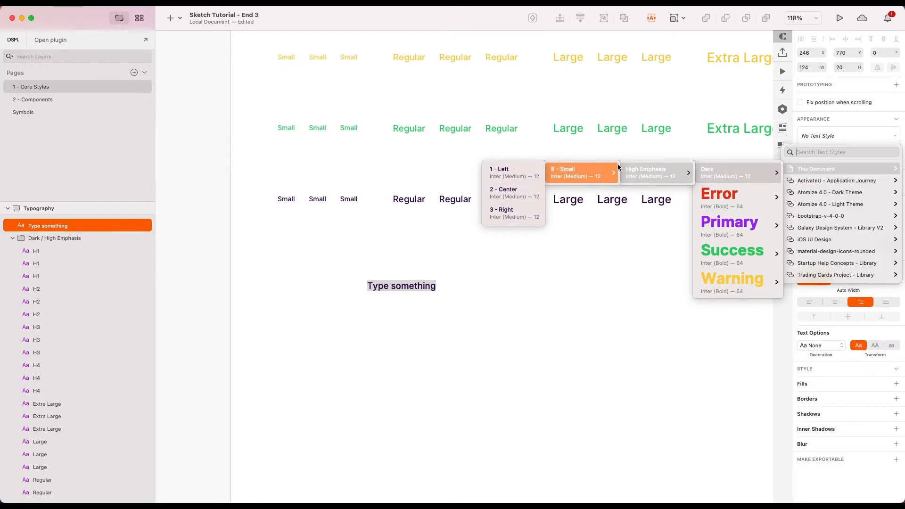
mouse_move(737, 197)
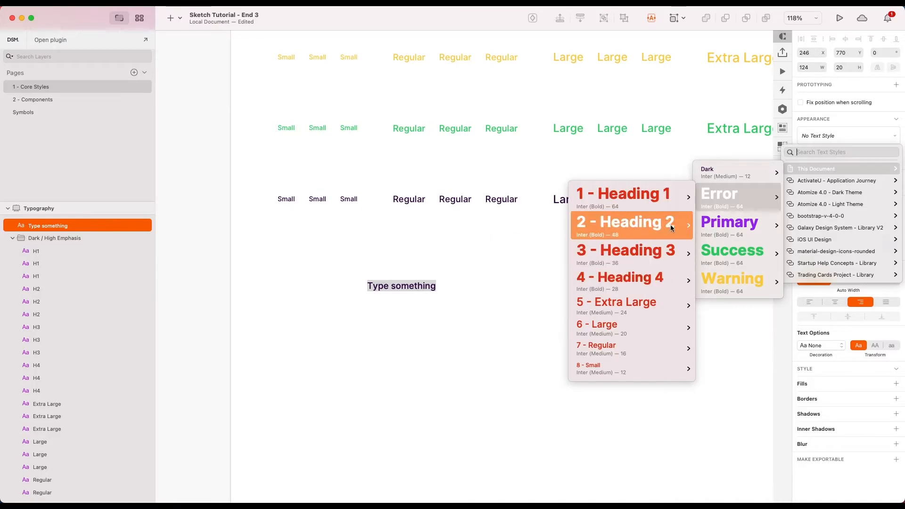
mouse_move(734, 173)
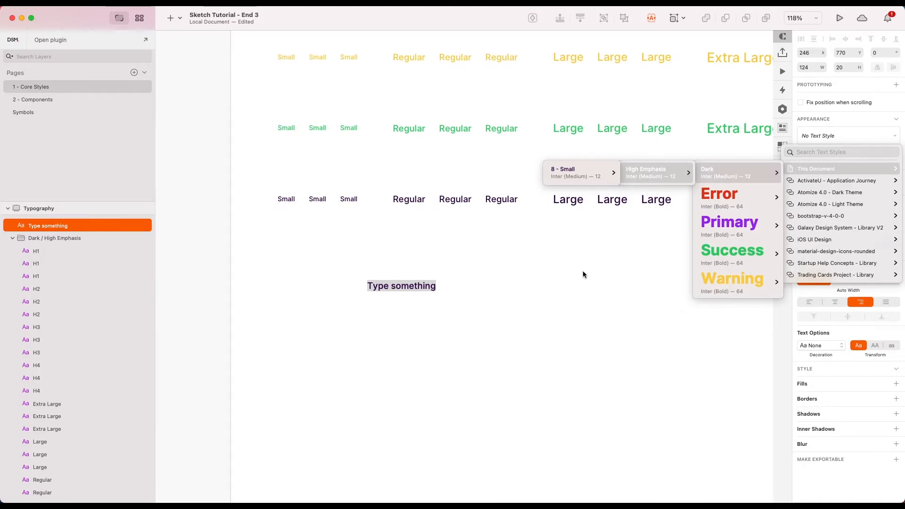
left_click(575, 281)
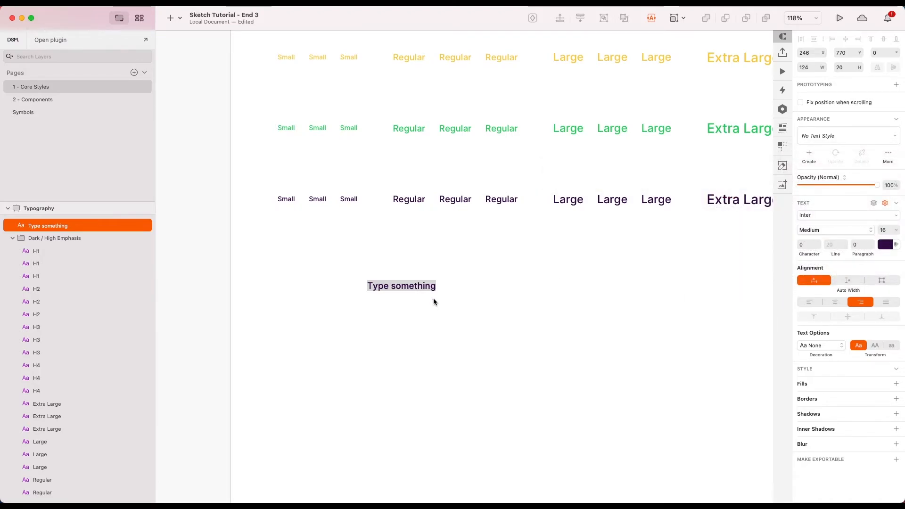
Create left, center and right "Dark/High Emphasis/7 - Regular" text styles from the three dark Regular texts.
left_click(408, 200)
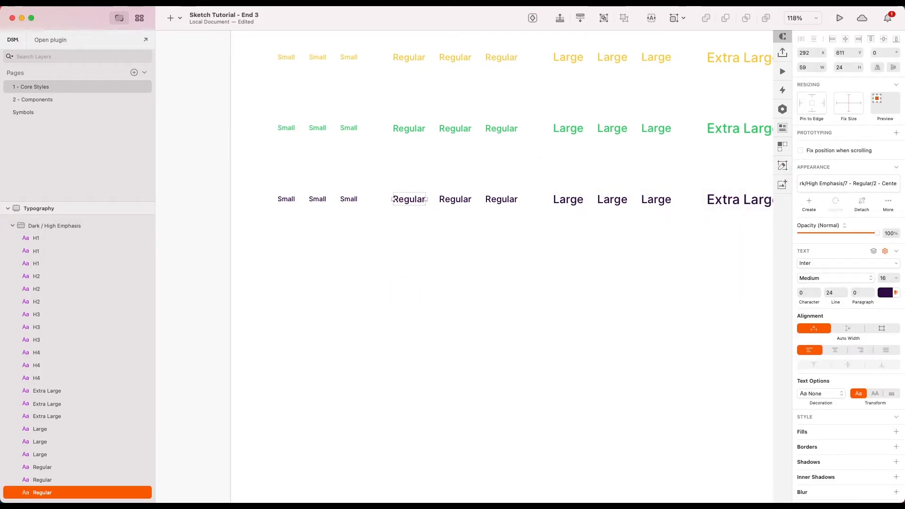
left_click(455, 199)
left_click(834, 351)
left_click(812, 204)
left_click(512, 200)
left_click(860, 350)
Create left, center and right "Dark/High Emphasis/6 - Large" text styles from the three dark Large texts.
left_click(567, 200)
left_click(809, 204)
left_click_drag(861, 183, 879, 184)
type("Large")
key("super+a")
key("super+c")
left_click(613, 200)
left_click(834, 350)
left_click(809, 205)
key("super+v")
left_click(656, 200)
left_click(860, 350)
left_click(809, 205)
Create left, center and right "Dark/High Emphasis/5 - Extra Large" text styles from the three dark Extra Large texts.
scroll(656, 200, "right", 5)
left_click(532, 226)
left_click(809, 205)
key("super+v")
key("super+a")
left_click(619, 226)
left_click(835, 351)
left_click(808, 205)
left_click(705, 226)
left_click(860, 350)
left_click(809, 205)
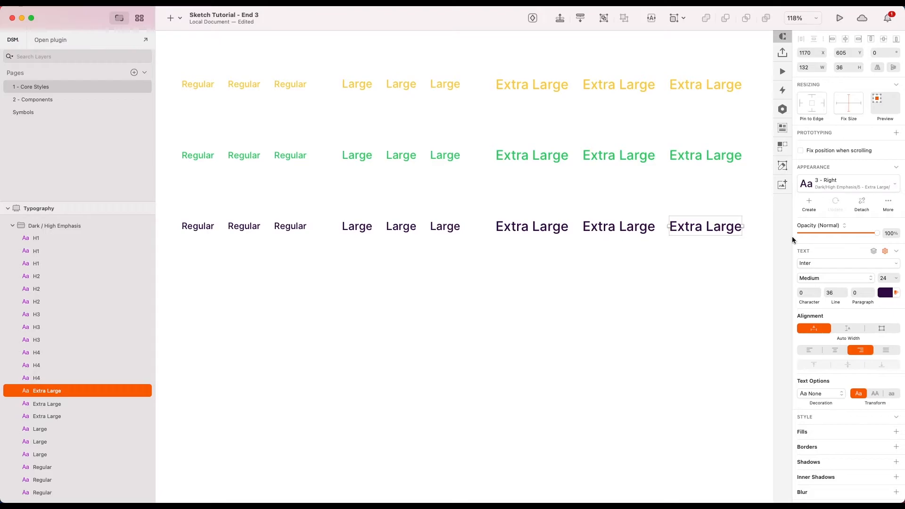
Create left, center and right "Dark/High Emphasis/4 - Heading 4" text styles from the three dark H4 texts.
scroll(660, 231, "right", 8)
left_click(406, 235)
left_click(439, 235)
left_click(834, 350)
left_click(808, 205)
left_click(477, 235)
left_click(860, 350)
left_click(809, 205)
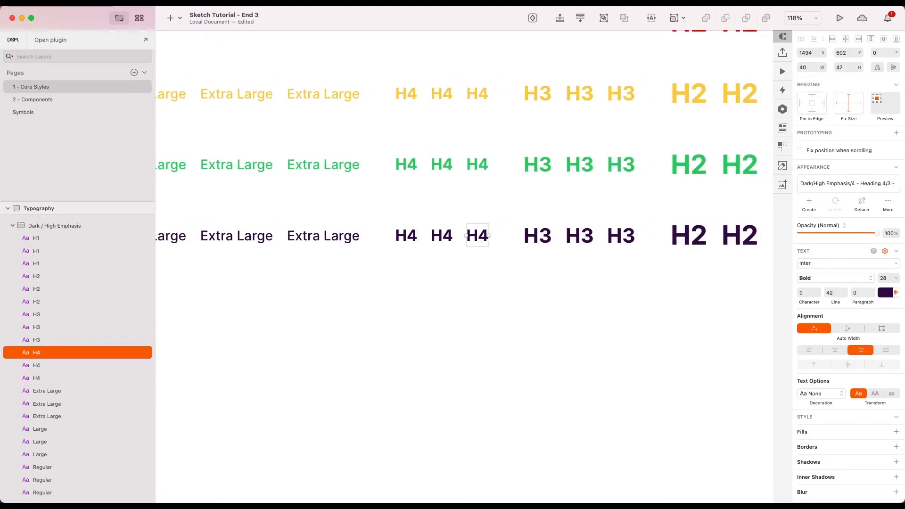
Create left, center and right "Dark/High Emphasis/3 - Heading 3" text styles from the three dark H3 texts.
scroll(478, 235, "right", 5)
left_click(435, 243)
left_click(476, 243)
left_click(835, 350)
left_click(809, 204)
left_click(517, 242)
left_click(861, 350)
left_click(809, 204)
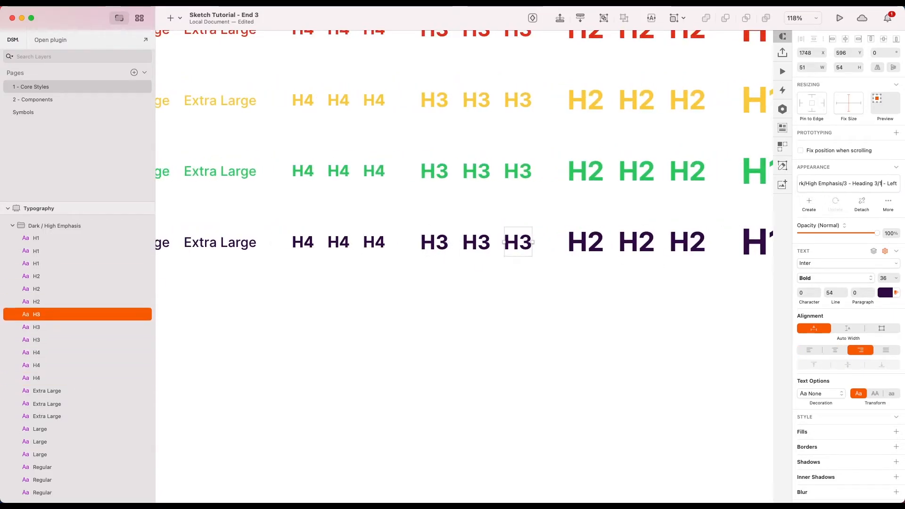
Create left, center and right "Dark/High Emphasis/2 - Heading 2" text styles from the three dark H2 texts.
scroll(517, 242, "right", 5)
left_click(443, 251)
left_click(494, 250)
left_click(835, 350)
left_click(809, 205)
left_click(545, 250)
left_click(860, 350)
left_click(809, 205)
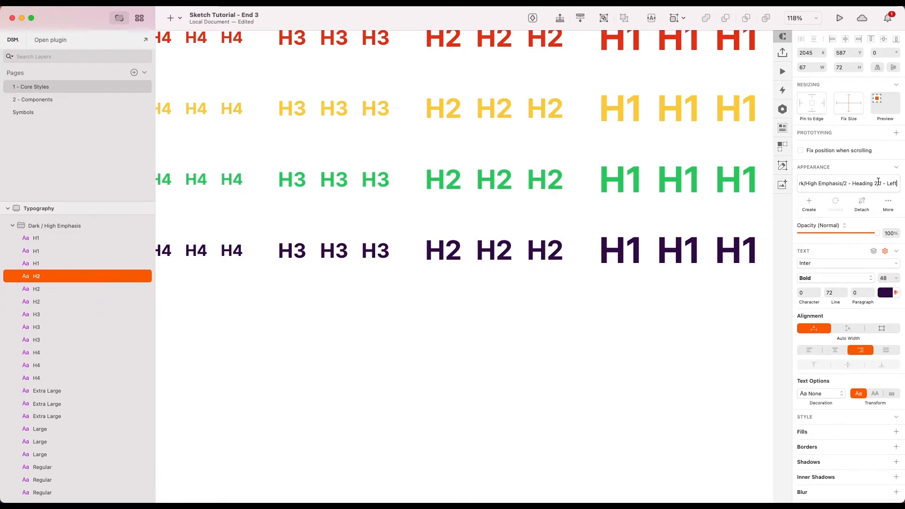
Create left, center and right "Dark/High Emphasis/1 - Heading 1" text styles from the three dark H1 texts.
scroll(545, 250, "right", 5)
left_click(496, 250)
left_click(554, 249)
left_click(835, 350)
left_click(809, 204)
left_click(611, 249)
left_click(860, 351)
left_click(809, 204)
key("Return")
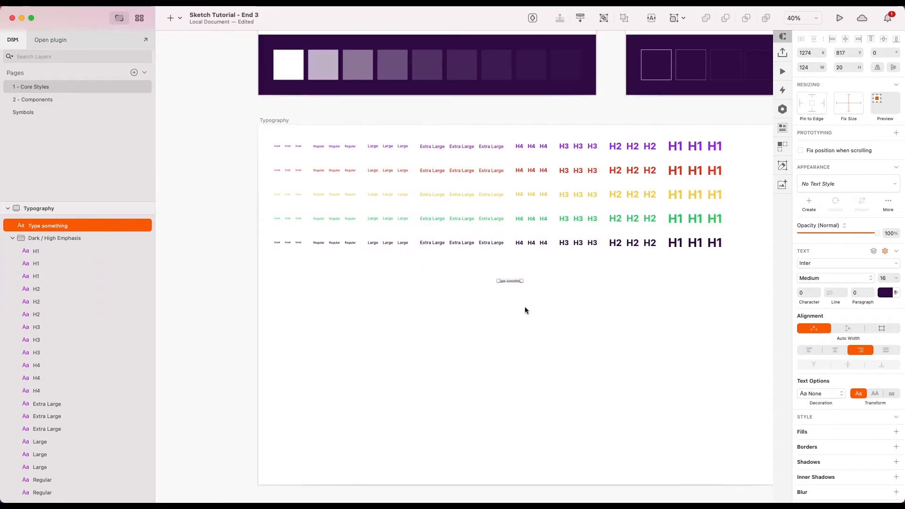
Delete the placeholder "Type something" text layer below the Dark / High Emphasis row.
left_click(525, 310)
left_click(514, 281)
key("Delete")
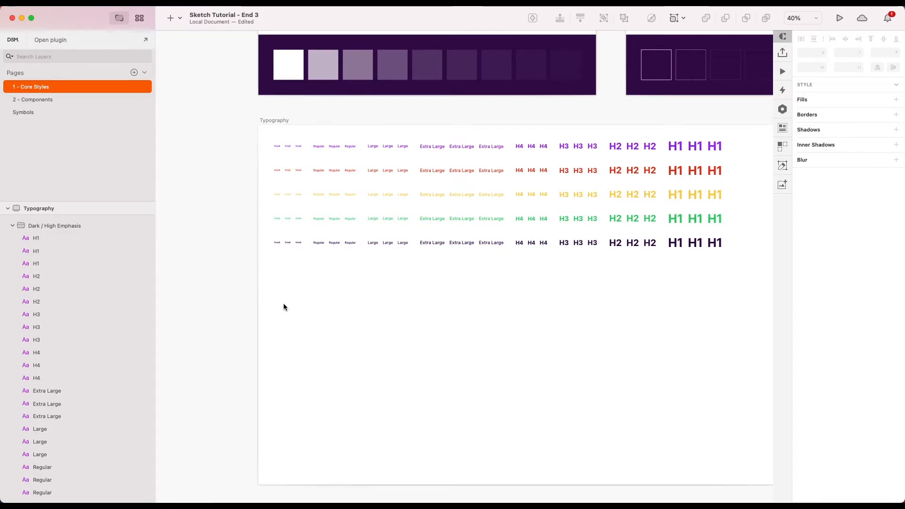
Duplicate the Dark / High Emphasis row directly below itself at Y 703 and rename the copy "Dark / Medium Emphasis".
left_click(681, 244)
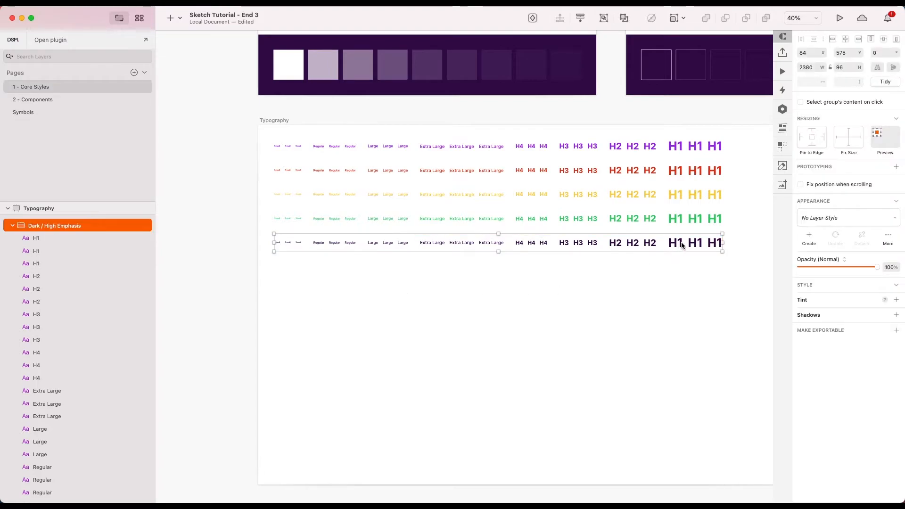
left_click_drag(681, 243, 682, 268)
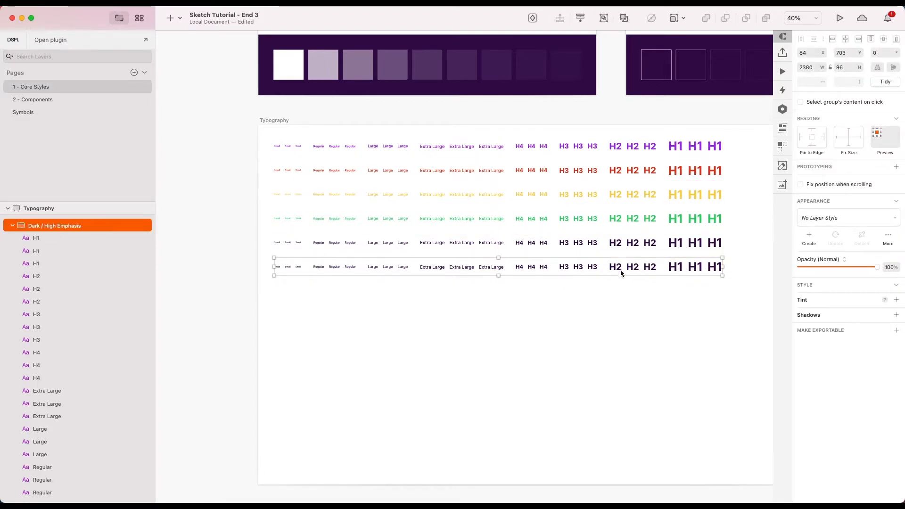
double_click(59, 226)
type("Medium")
key("Return")
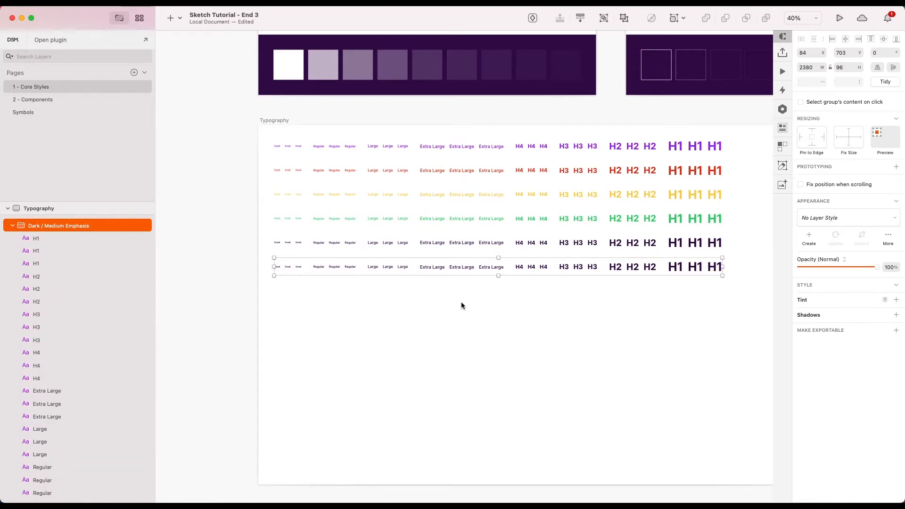
Check the opacity of the second dark swatch in the Colours artboard.
left_click(36, 242)
scroll(86, 318, "down", 5)
left_click(54, 361, "shift")
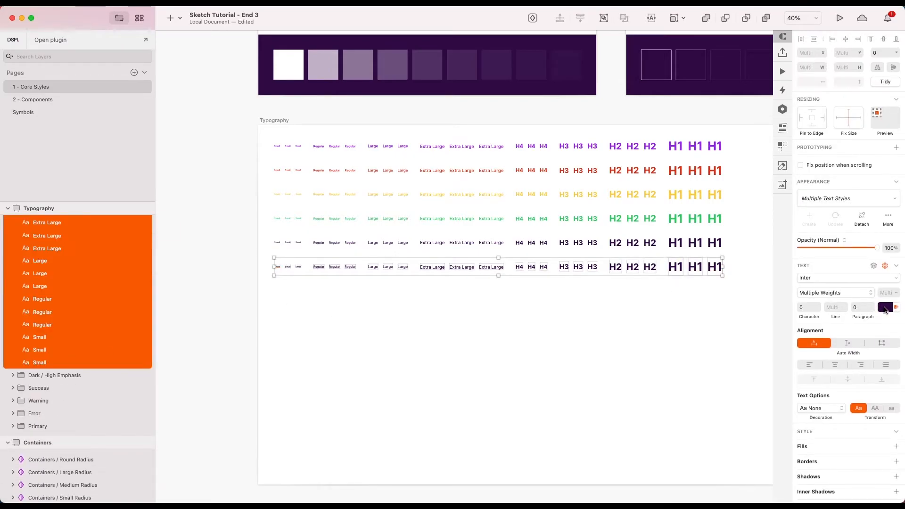
scroll(728, 273, "up", 5)
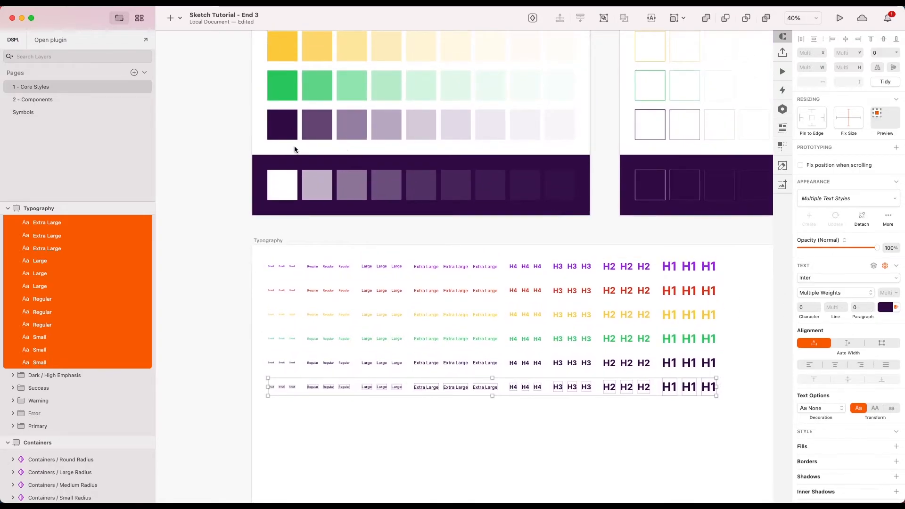
left_click(315, 125)
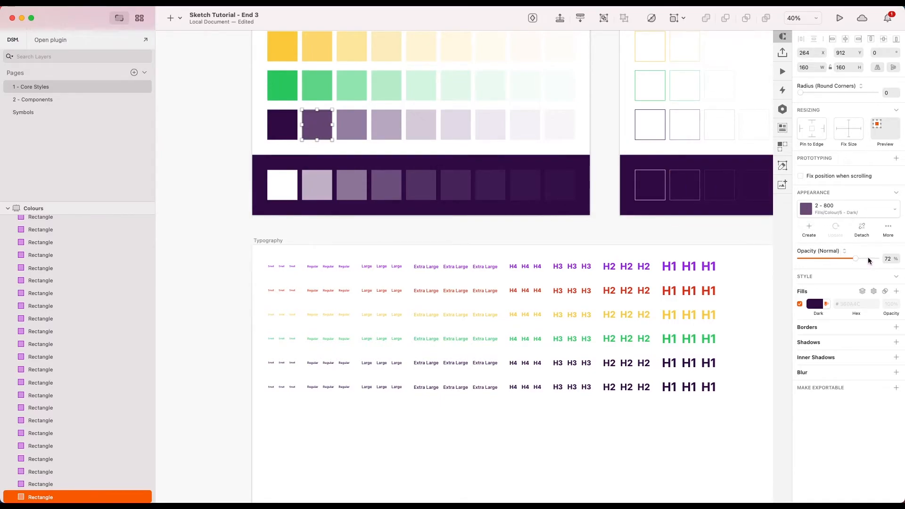
Set the opacity of all text layers in the Dark / Medium Emphasis group, from H1 to Small, to 72%.
double_click(669, 387)
left_click(44, 238)
scroll(62, 335, "down", 5)
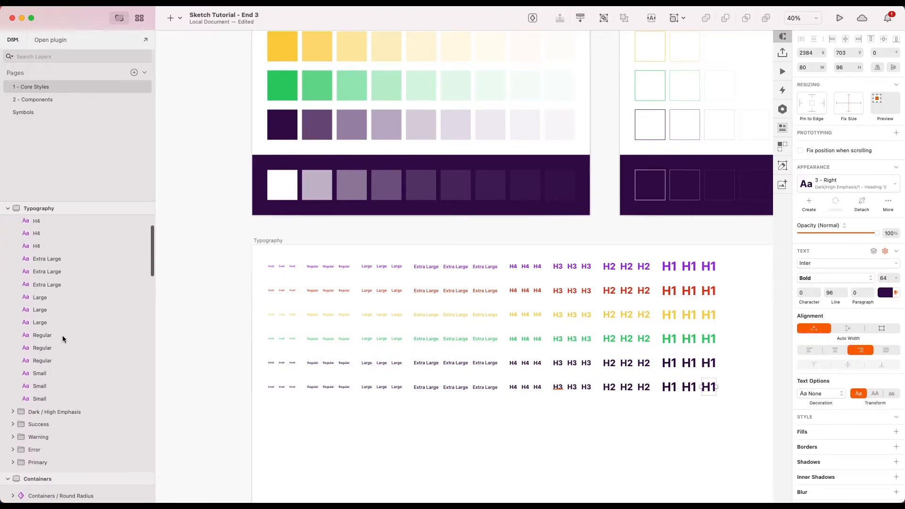
left_click(39, 356, "shift")
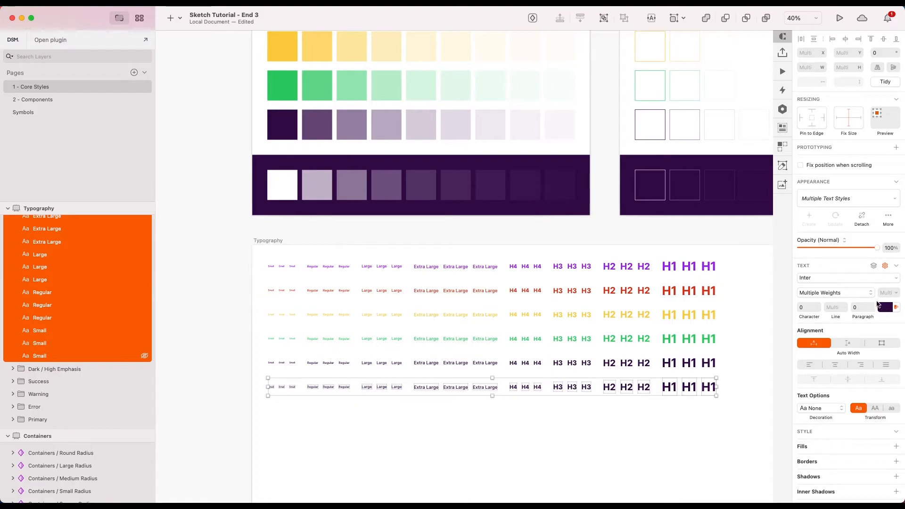
type("72")
key("Return")
scroll(703, 295, "down", 2)
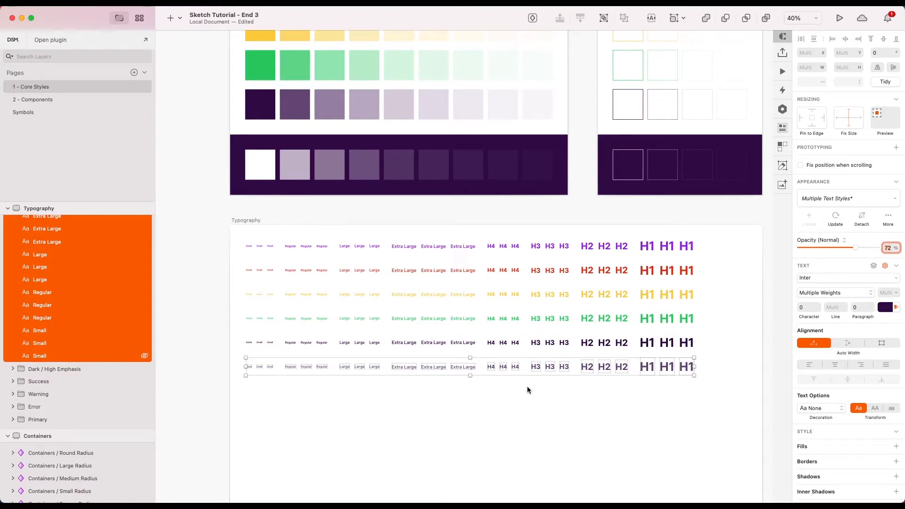
left_click(474, 411)
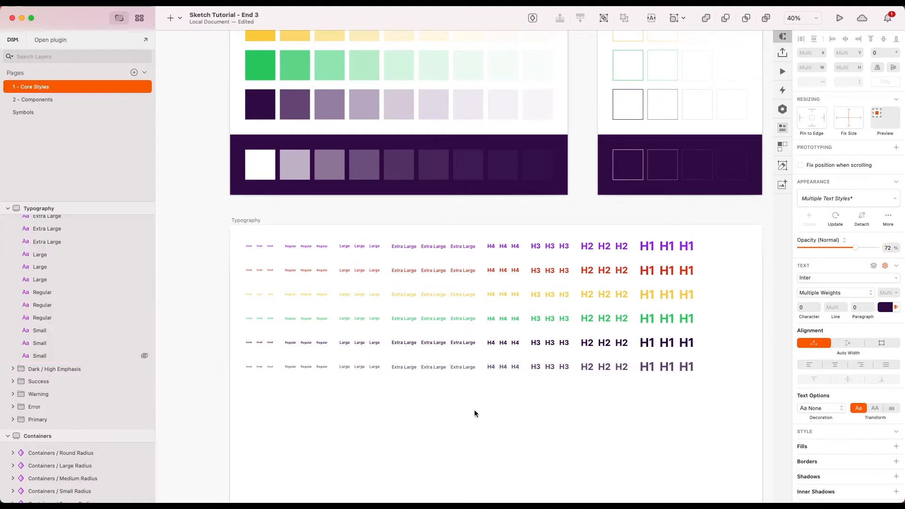
Create the text style "Dark/Medium Emphasis/8 - Small/1 - Left" from the left-aligned Small text in the 72% opacity row.
scroll(321, 308, "down", 2)
scroll(288, 312, "up", 5)
left_click(228, 277)
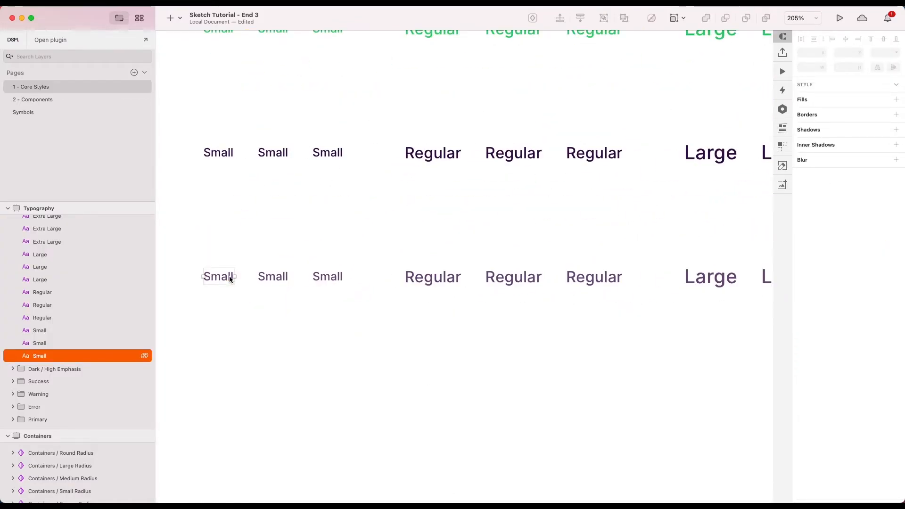
scroll(387, 257, "down", 3)
left_click(808, 202)
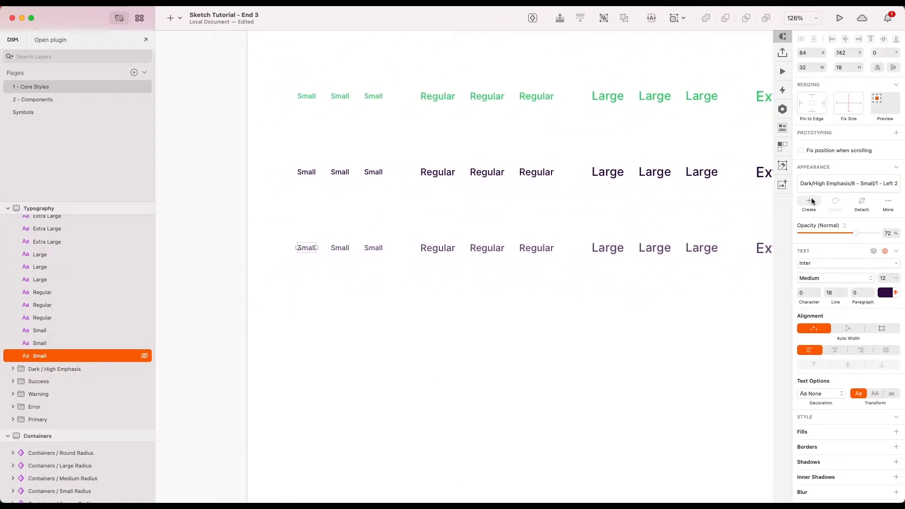
double_click(822, 184)
key("BackSpace")
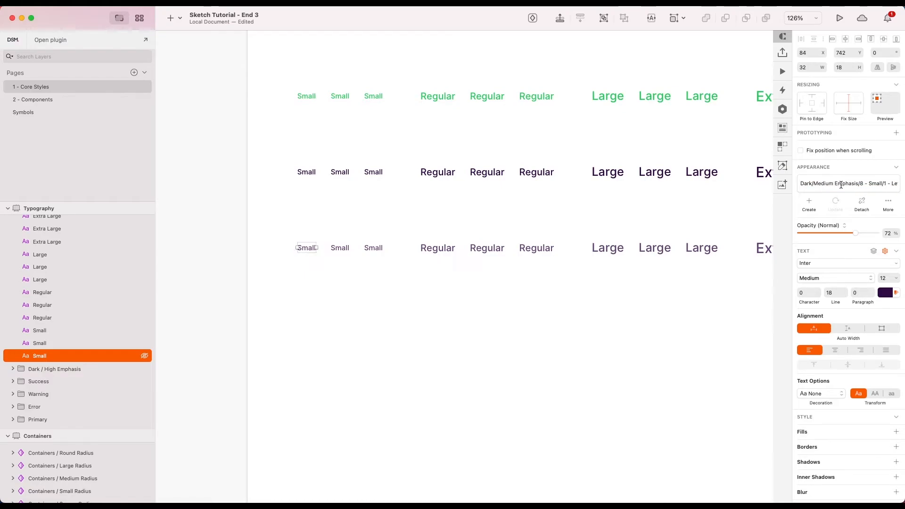
left_click_drag(828, 184, 819, 183)
Create the Dark/Medium Emphasis/8 - Small text styles "2 - Center" and "3 - Right" from the matching Small texts in the 72% row.
left_click(339, 247)
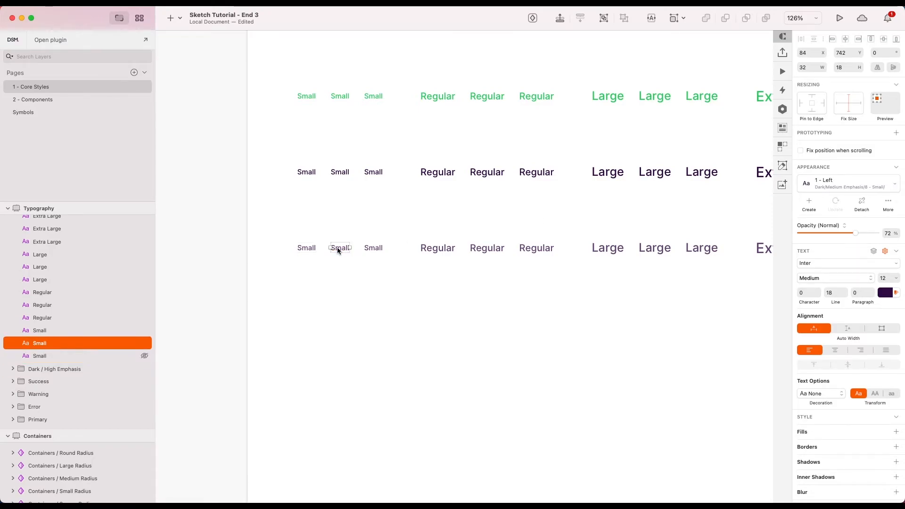
left_click(809, 202)
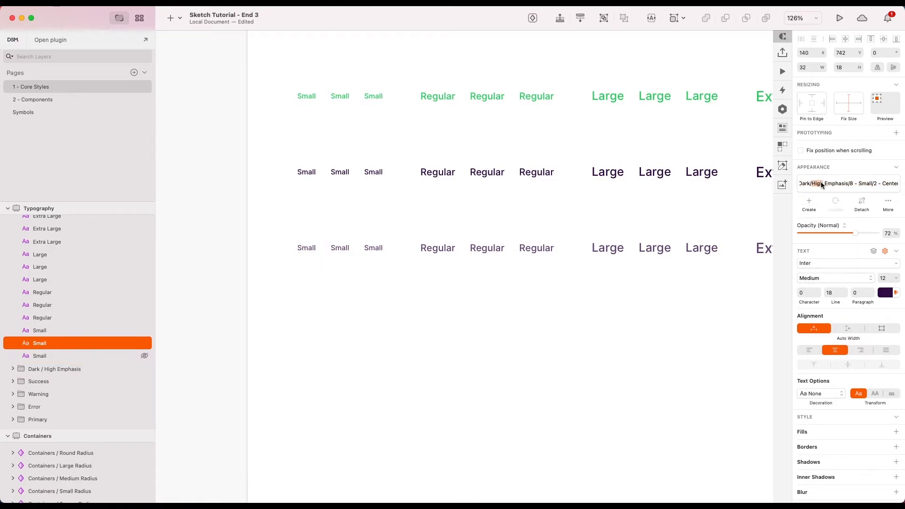
key("Return")
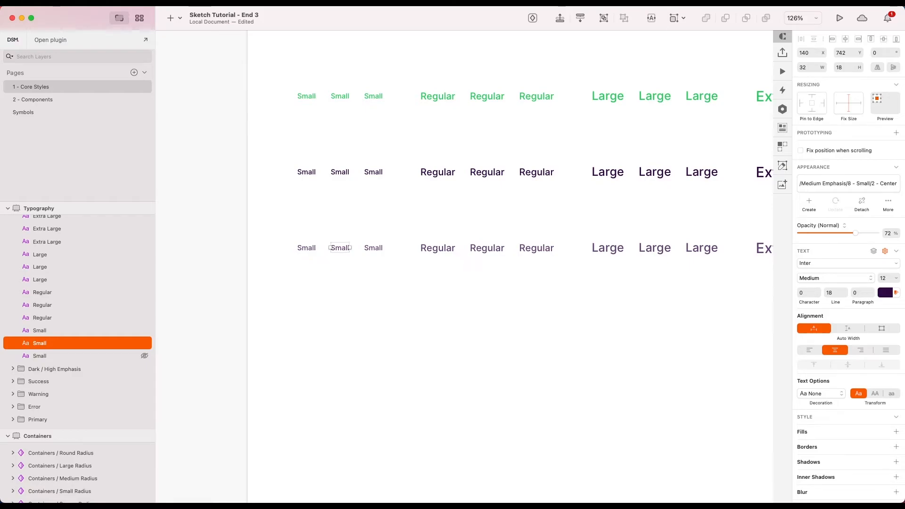
key("Tab")
key("Tab")
key("Tab")
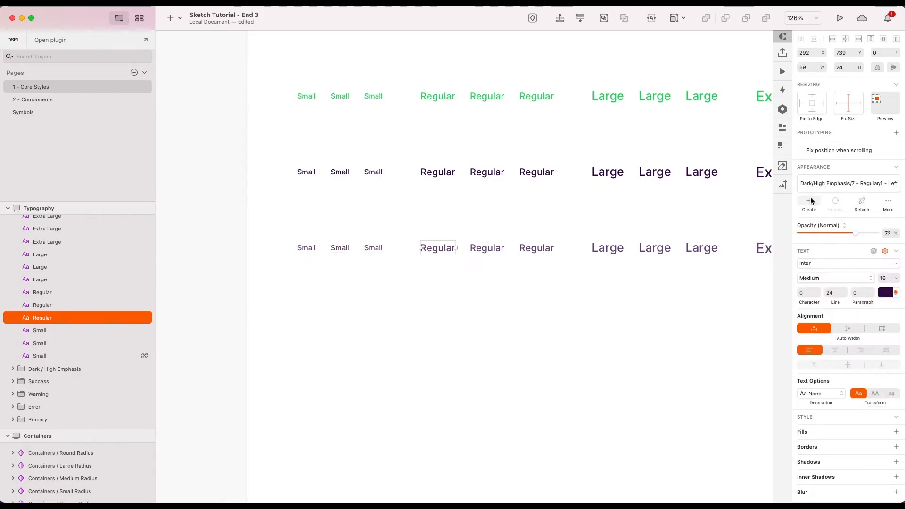
Create Dark/Medium Emphasis/7 - Regular text styles from the left, centred and right-aligned Regular texts.
left_click(809, 203)
key("Return")
left_click(537, 248)
left_click(809, 203)
key("Return")
Create Dark/Medium Emphasis/6 - Large text styles from the left, centred and right-aligned Large texts.
scroll(561, 243, "right", 5)
left_click(461, 260)
left_click(809, 203)
key("Return")
left_click(509, 259)
left_click(809, 203)
left_click(556, 259)
left_click(808, 202)
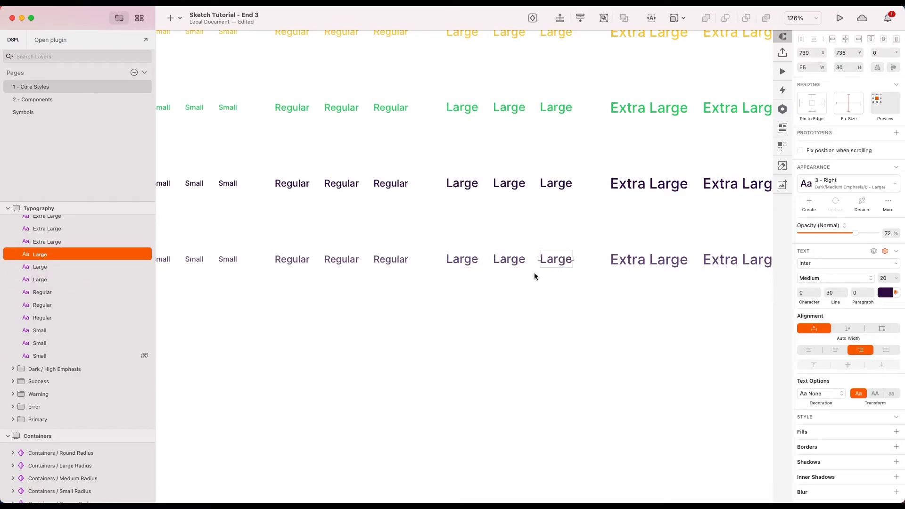
Create Dark/Medium Emphasis/5 - Extra Large text styles from the left, centred and right-aligned Extra Large texts.
scroll(534, 275, "right", 5)
left_click(423, 270)
left_click(809, 203)
key("Return")
left_click(697, 269)
scroll(566, 264, "right", 5)
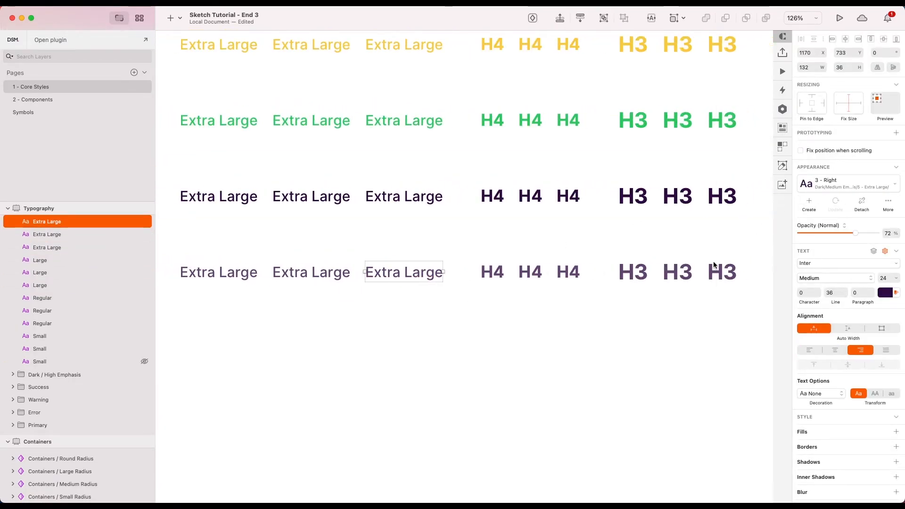
Create Dark/Medium Emphasis/4 - Heading 4 text styles from the left, centred and right-aligned H4 texts.
left_click(808, 202)
key("Return")
left_click(522, 272)
left_click(809, 203)
left_click(559, 272)
left_click(809, 203)
Create Dark/Medium Emphasis/3 - Heading 3 text styles from the left, centred and right-aligned H3 texts.
left_click(624, 272)
left_click(809, 203)
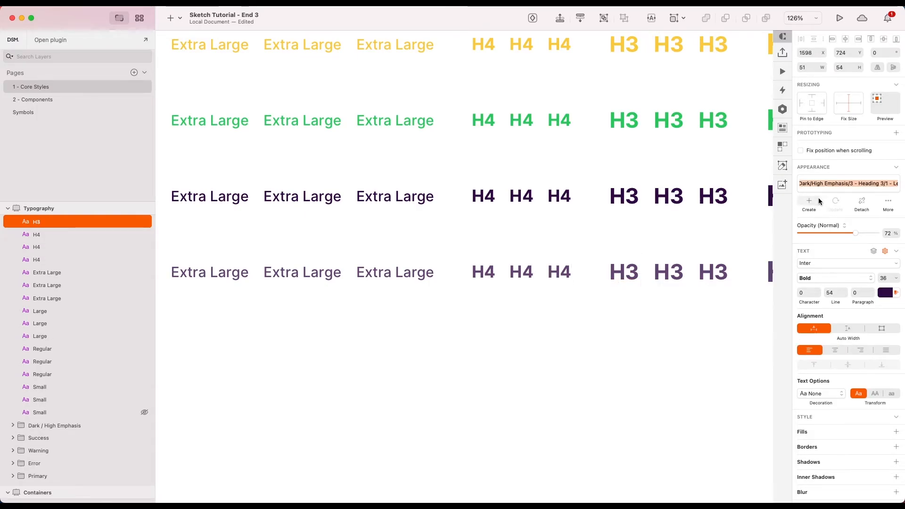
left_click(668, 272)
left_click(808, 204)
left_click(713, 272)
scroll(687, 293, "right", 5)
left_click(808, 203)
Create Dark/Medium Emphasis/2 - Heading 2 text styles from the left, centred and right-aligned H2 texts.
left_click(542, 269)
left_click(809, 203)
left_click(596, 268)
double_click(820, 184)
type("Medium")
key("Return")
left_click(650, 268)
left_click(809, 203)
Create Dark/Medium Emphasis/1 - Heading 1 text styles from the left, centred and right-aligned H1 texts.
scroll(651, 283, "right", 5)
left_click(447, 269)
left_click(809, 204)
left_click(510, 270)
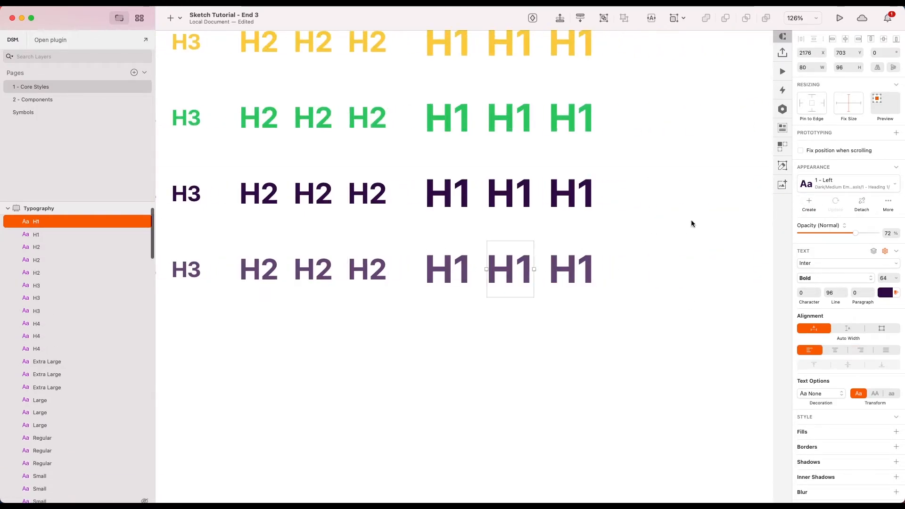
left_click(587, 264)
left_click(808, 203)
left_click(703, 263)
Duplicate the Dark / Medium Emphasis row directly below itself at Y 831 and rename the copy "Dark / Low Emphasis".
scroll(702, 263, "down", 10)
scroll(593, 273, "up", 5)
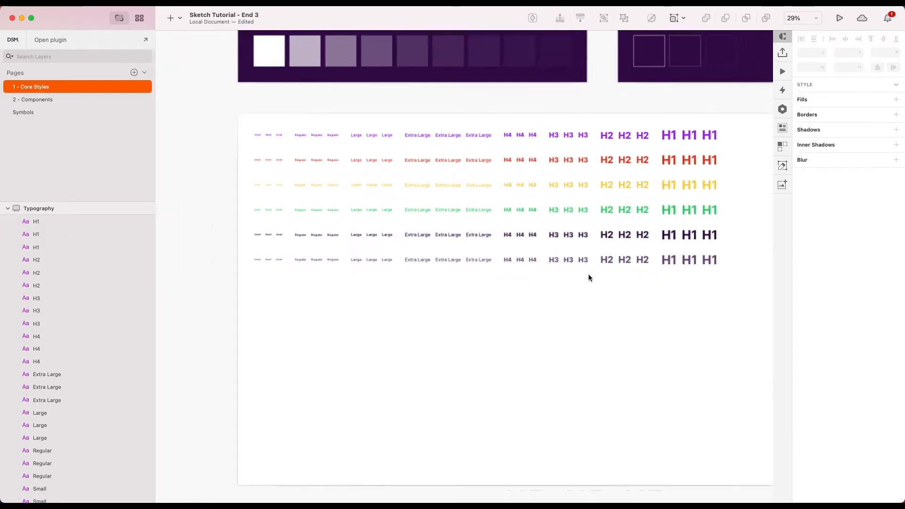
scroll(604, 290, "left", 2)
left_click(502, 267)
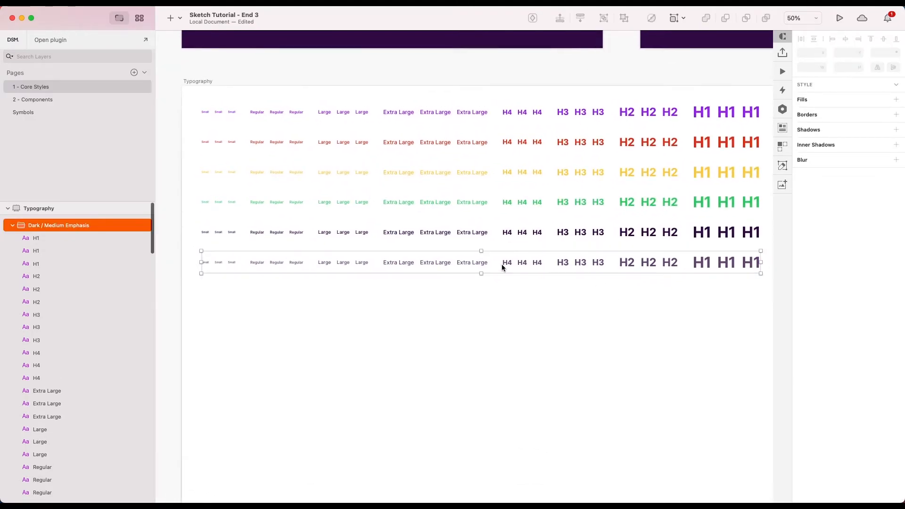
left_click_drag(500, 264, 496, 294)
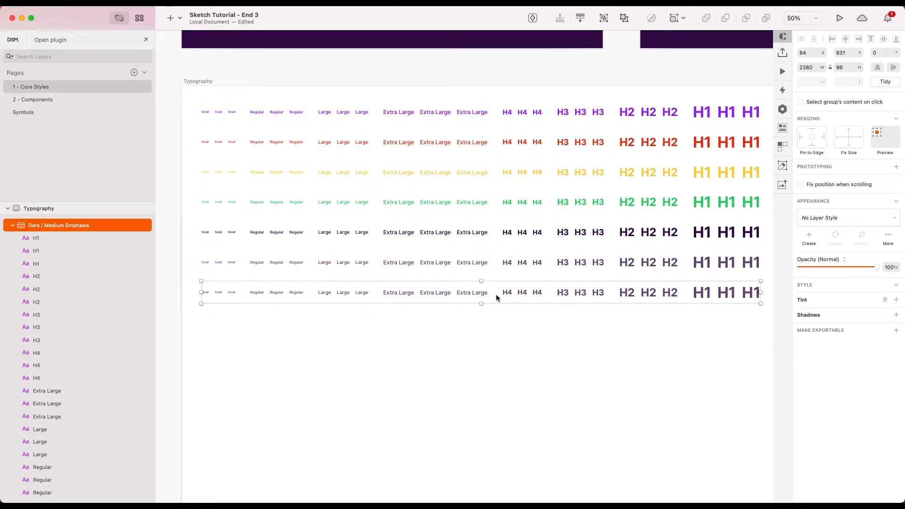
left_click(13, 238)
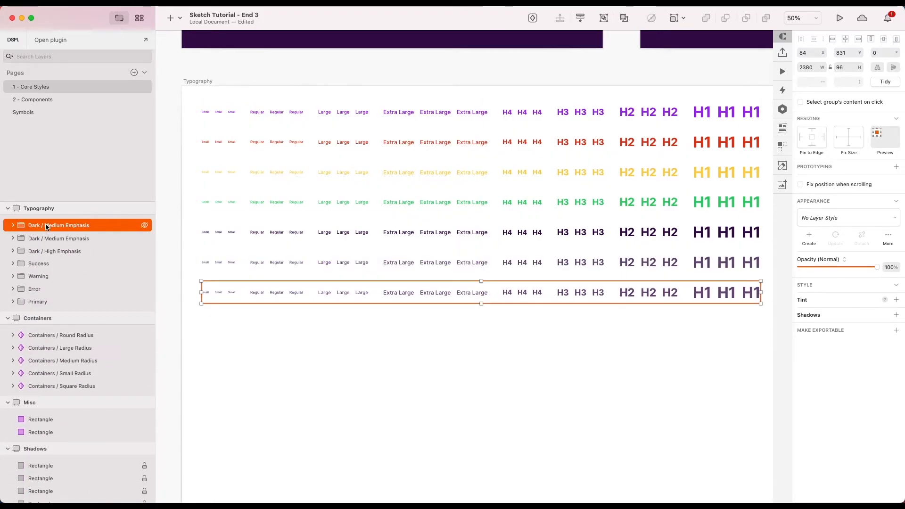
double_click(49, 225)
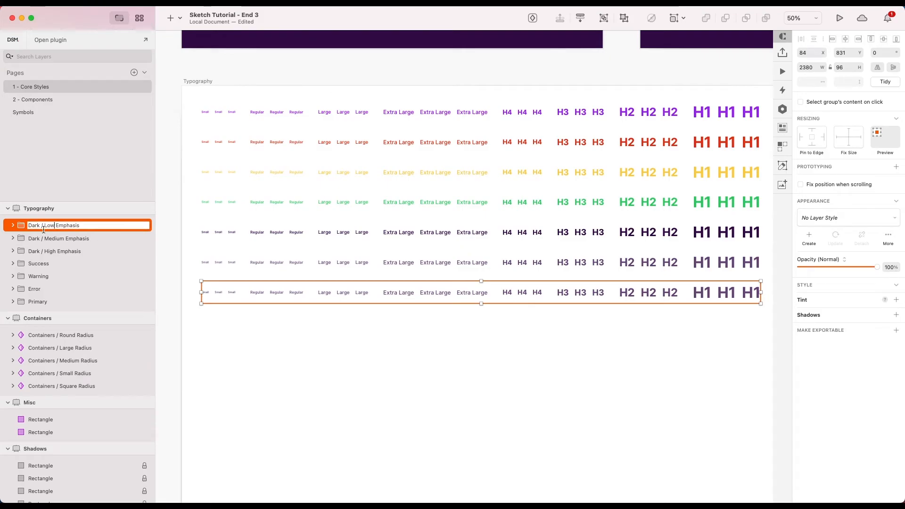
Check the opacity of the third dark swatch in the Colours artboard.
left_click(12, 225)
scroll(310, 207, "up", 10)
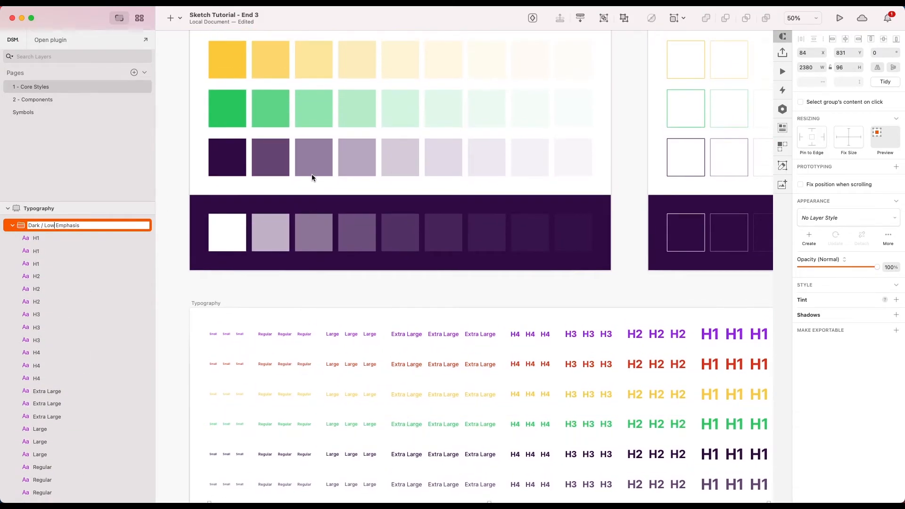
left_click(313, 164)
scroll(626, 281, "down", 10)
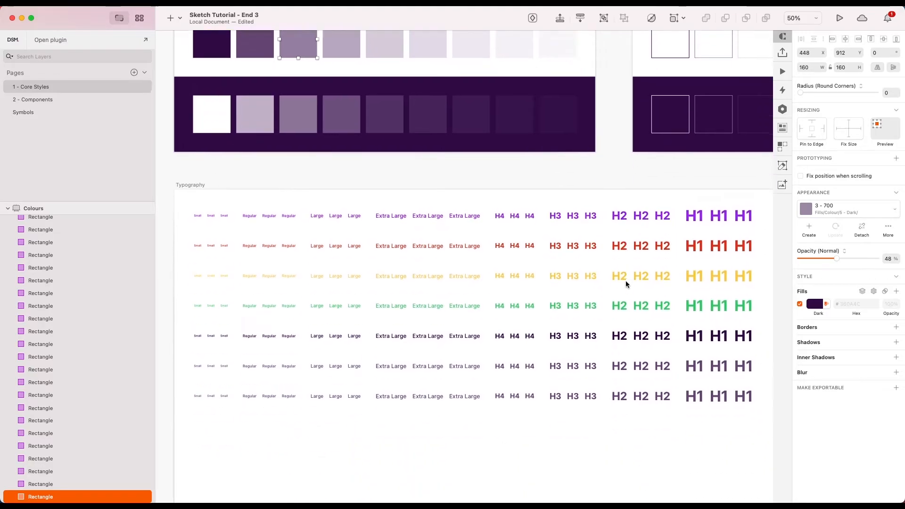
Set the opacity of all text layers in the Dark / Low Emphasis group, from H1 to Small, to 48%.
left_click(545, 305)
scroll(95, 292, "up", 5)
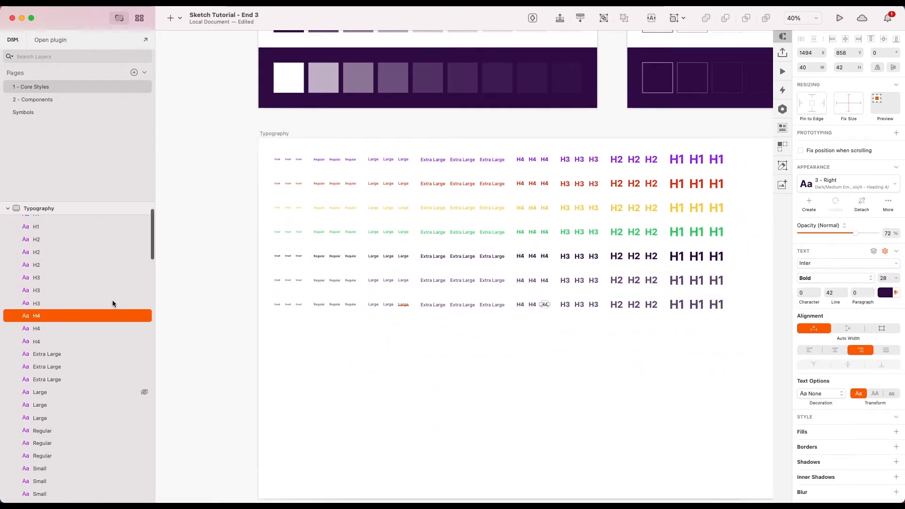
left_click(36, 236)
scroll(79, 339, "down", 5)
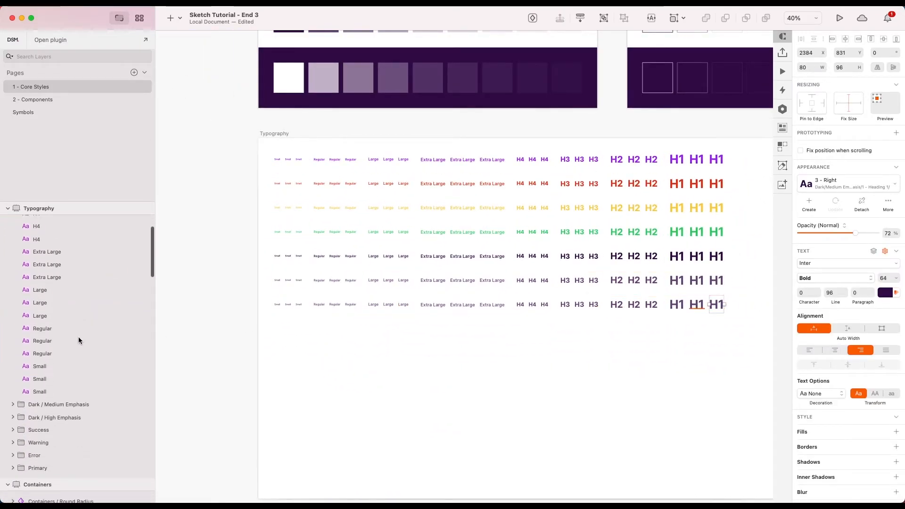
left_click(47, 390, "shift")
type("48")
key("Return")
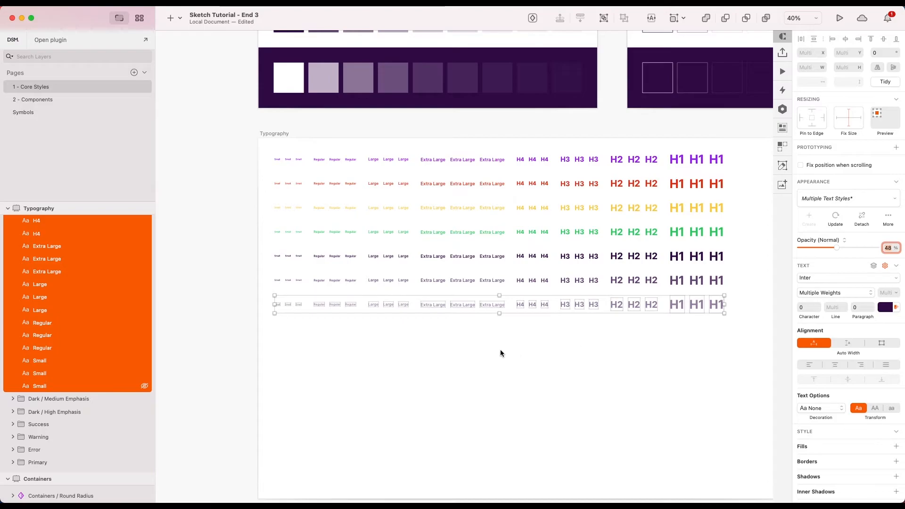
Create the text style "Dark/Low Emphasis/8 - Small/1 - Left" from the left-aligned Small text in the 48% opacity row.
left_click(282, 317)
scroll(282, 319, "up", 8)
left_click(270, 291)
left_click(809, 203)
double_click(823, 185)
type("Low")
key("Return")
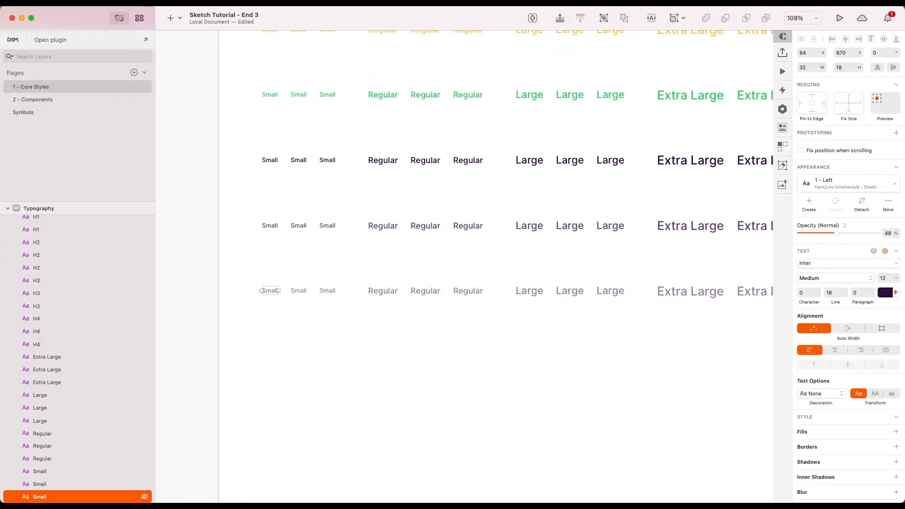
Create Dark/Low Emphasis/8 - Small text styles from the centred and right-aligned Small texts.
left_click(298, 291)
left_click(808, 204)
double_click(823, 183)
type("Low")
key("Return")
left_click(327, 291)
left_click(809, 204)
double_click(824, 183)
type("Low")
key("Return")
Create Dark/Low Emphasis/7 - Regular text styles from the Regular texts in the 48% opacity row.
left_click(425, 291)
left_click(809, 203)
double_click(824, 184)
type("Low")
key("Return")
left_click(468, 290)
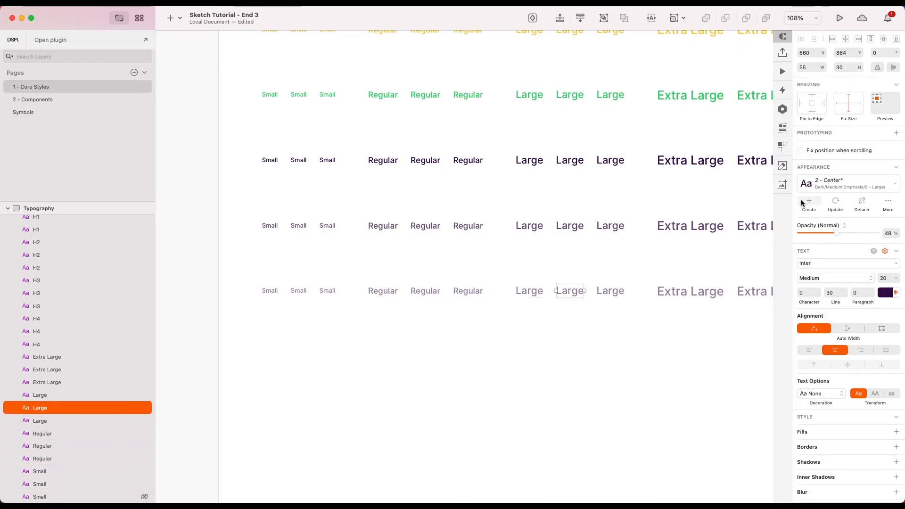
Create Dark/Low Emphasis/6 - Large text styles from the Large texts in the 48% opacity row.
left_click(808, 204)
double_click(824, 183)
type("Low")
key("Return")
left_click(610, 290)
left_click(809, 202)
double_click(823, 183)
type("Low")
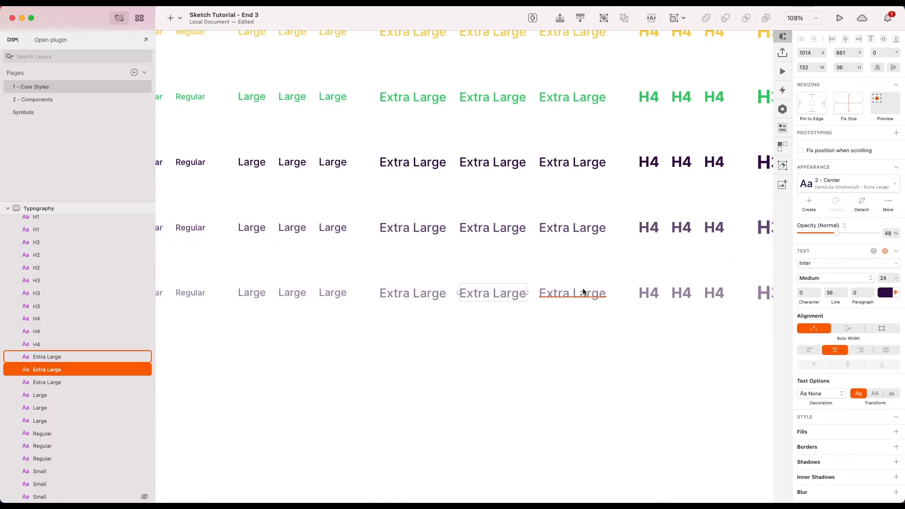
Create Dark/Low Emphasis/5 - Extra Large text styles from the Extra Large texts, including the right-aligned one.
left_click(583, 292)
left_click(808, 204)
double_click(823, 184)
type("Low")
key("Return")
Create Dark/Low Emphasis/4 - Heading 4 text styles from the left, centred and right-aligned H4 texts.
left_click(608, 290)
left_click(614, 291)
left_click(548, 299)
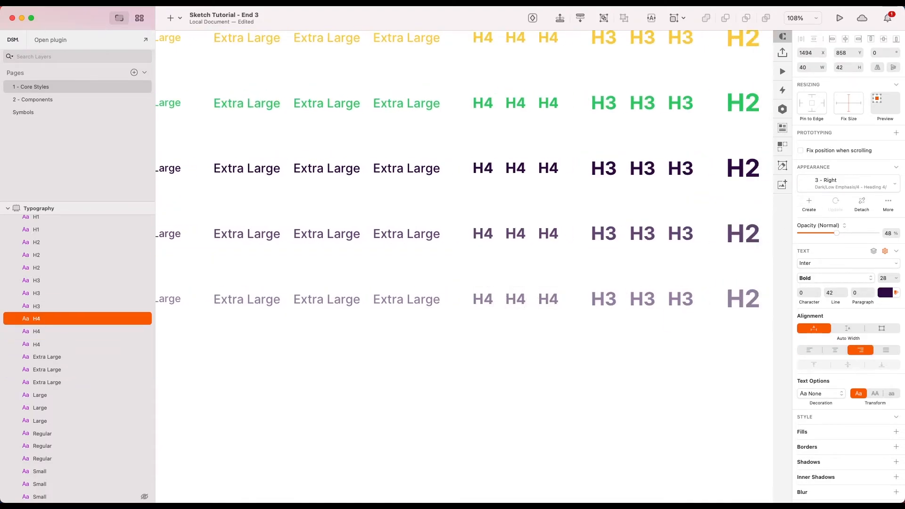
key("Return")
Create Dark/Low Emphasis/3 - Heading 3 text styles from the left, centred and right-aligned H3 texts.
scroll(565, 292, "right", 5)
left_click(438, 291)
left_click(809, 203)
left_click(477, 291)
left_click(515, 291)
Create Dark/Low Emphasis/2 - Heading 2 text styles from the left, centred and right-aligned H2 texts.
left_click(579, 291)
left_click(809, 203)
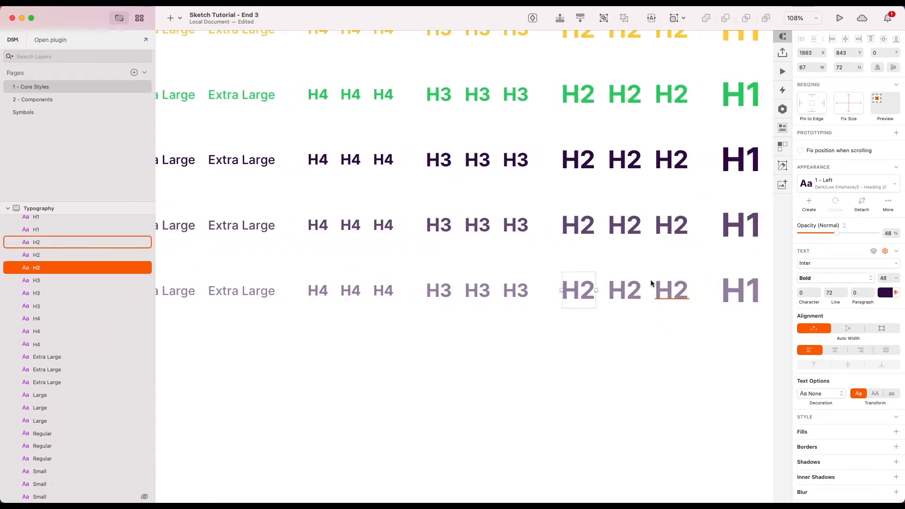
left_click(624, 290)
left_click(809, 204)
scroll(670, 278, "right", 5)
left_click(549, 289)
left_click(809, 203)
Create Dark/Low Emphasis/1 - Heading 1 text styles from the left, centred and right-aligned H1 texts.
left_click(617, 288)
left_click(809, 204)
left_click(672, 288)
left_click(724, 287)
left_click(808, 204)
double_click(821, 185)
type("Low")
key("Return")
left_click(613, 339)
Duplicate the Dark / Low Emphasis row directly below itself at Y 959 and rename the copy "Dark / Disabled".
scroll(521, 286, "down", 5)
scroll(532, 265, "right", 2)
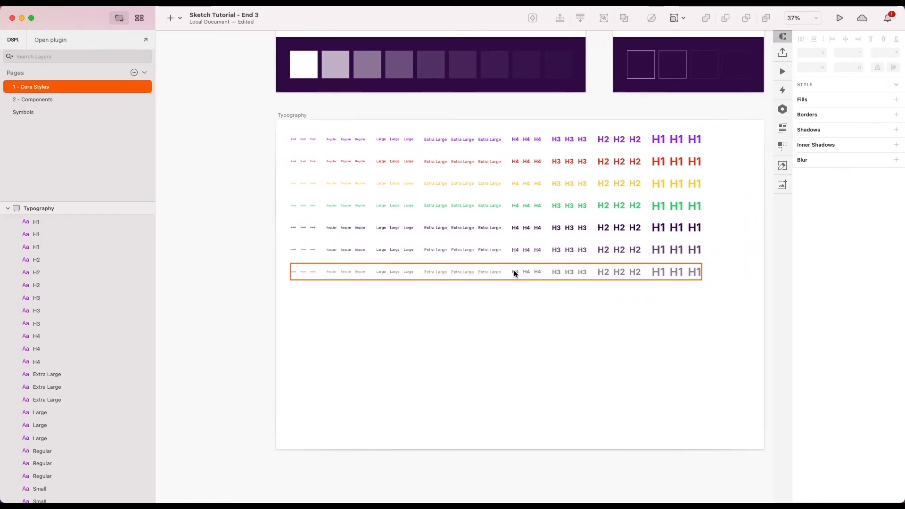
left_click(515, 273)
scroll(501, 271, "up", 3)
left_click_drag(496, 274, 496, 303)
left_click(13, 225)
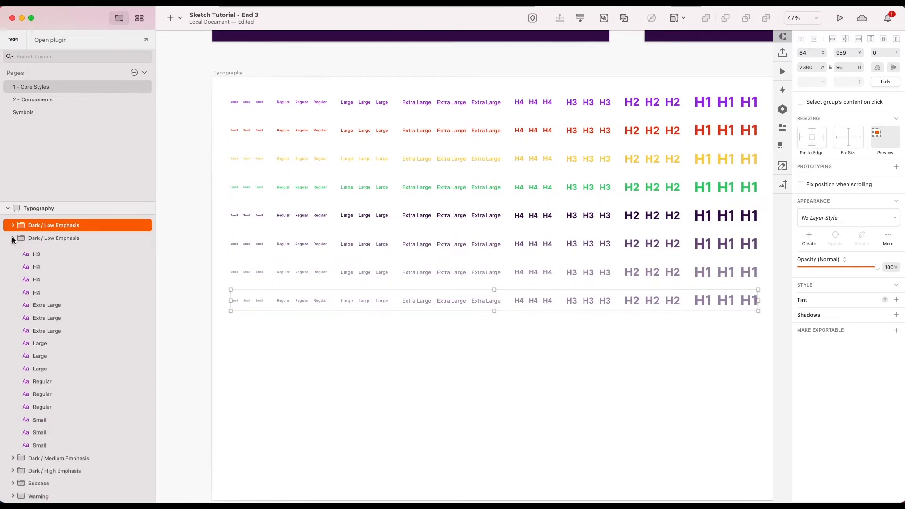
double_click(55, 225)
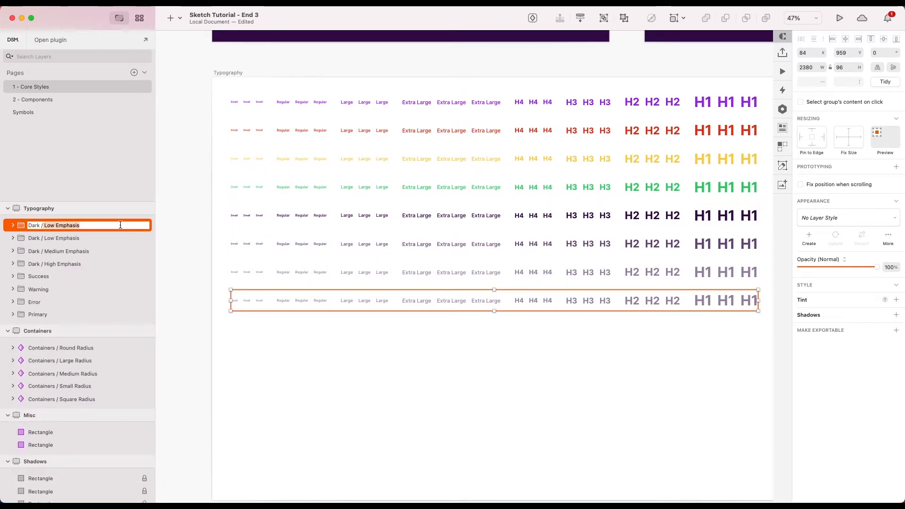
type("Dark / Disabled")
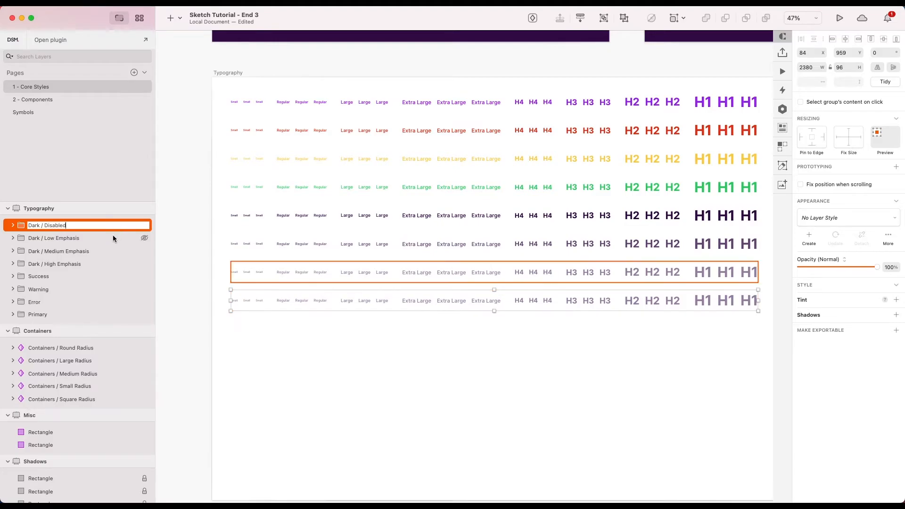
left_click(67, 242)
Check the opacity of the fourth dark swatch in the Colours artboard.
left_click(13, 226)
left_click(45, 238)
scroll(65, 321, "down", 9)
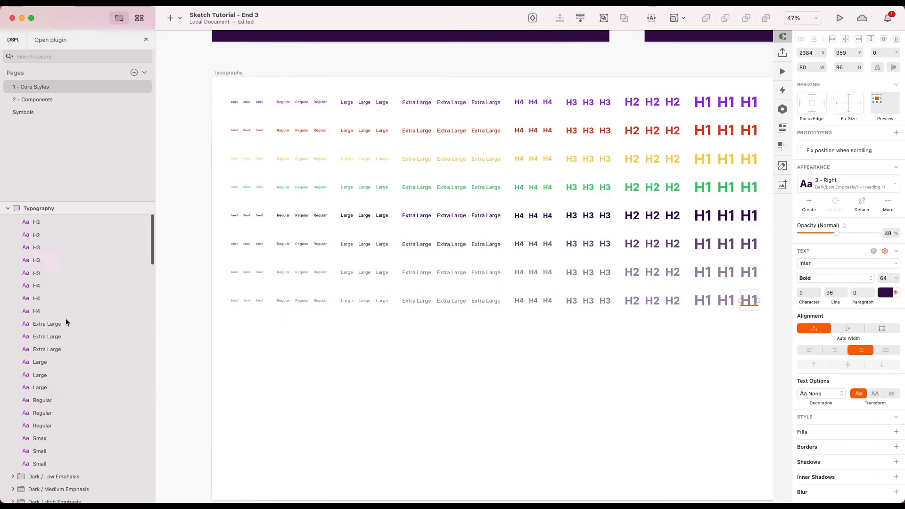
left_click(65, 329, "shift")
scroll(395, 170, "up", 10)
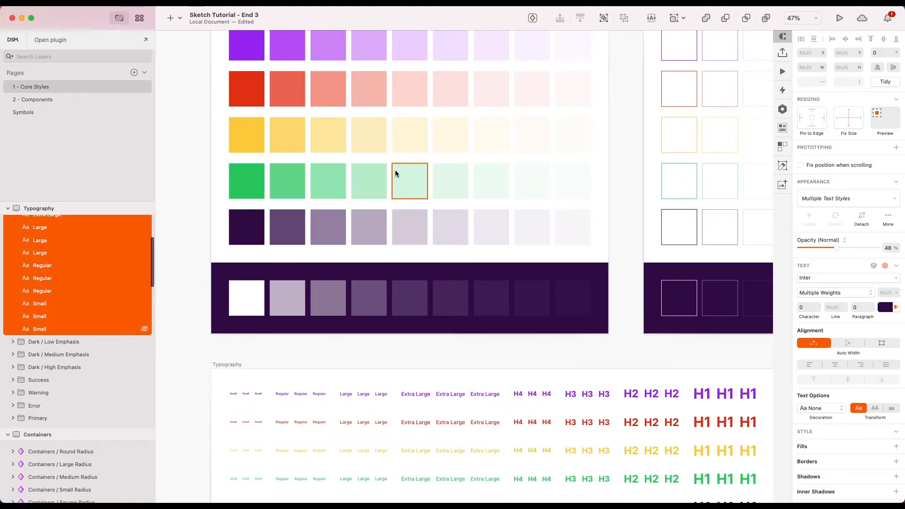
left_click(371, 228)
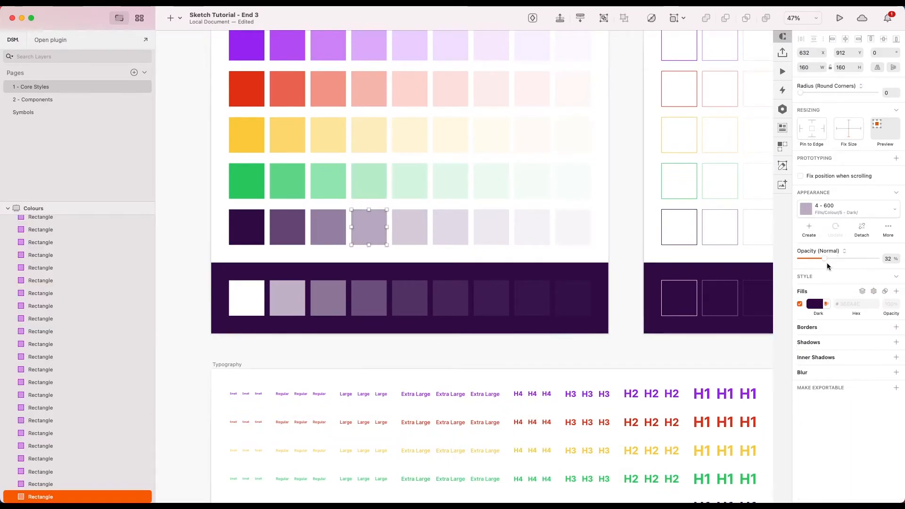
Set the opacity of all text layers in the Dark / Disabled group, from H1 to Small, to 32%.
scroll(534, 328, "down", 10)
left_click(411, 331)
scroll(77, 300, "up", 8)
left_click(40, 239)
scroll(69, 355, "down", 5)
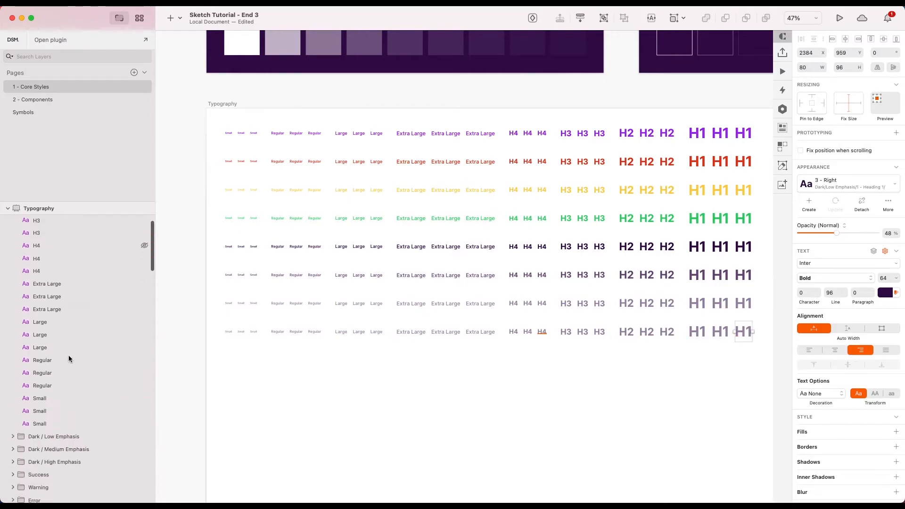
left_click(43, 418, "shift")
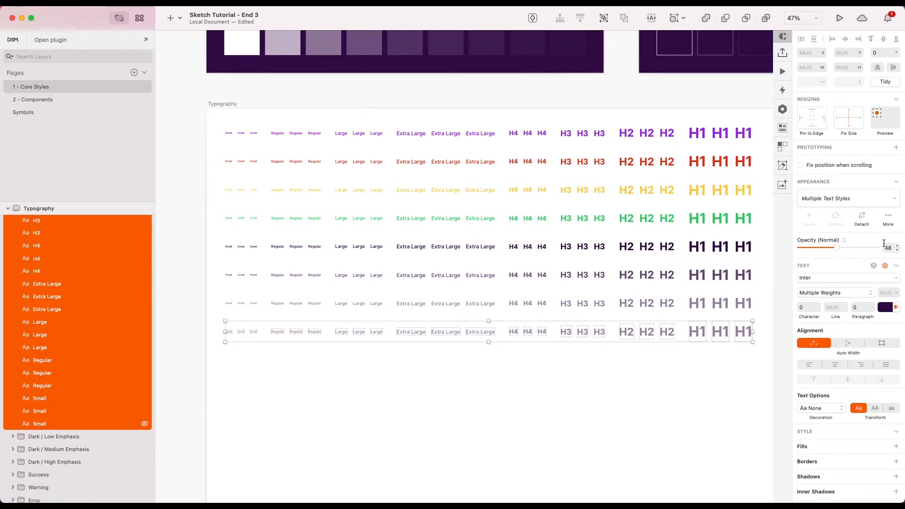
type("32")
key("Return")
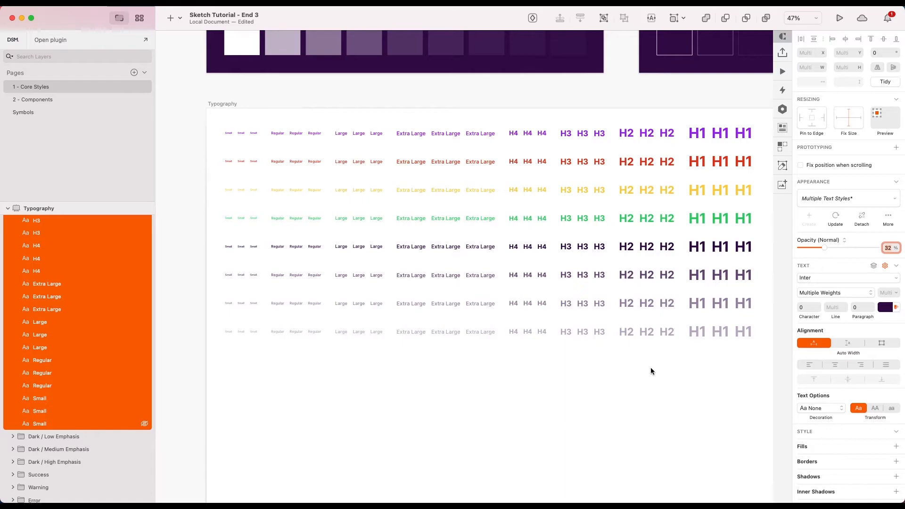
Create Dark/Disabled/8 - Small text styles from the left, centred and right-aligned Small texts in the Disabled row.
left_click(651, 371)
scroll(610, 378, "left", 5)
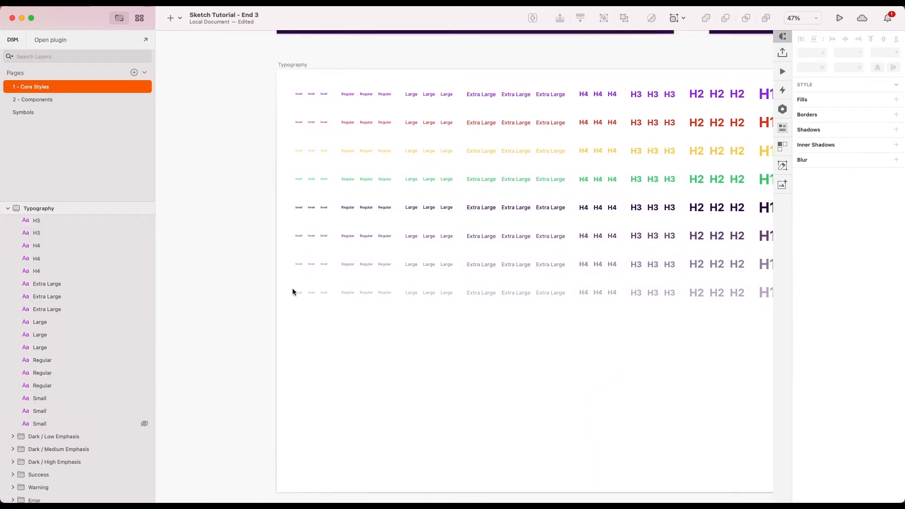
scroll(292, 292, "up", 5)
left_click(312, 300)
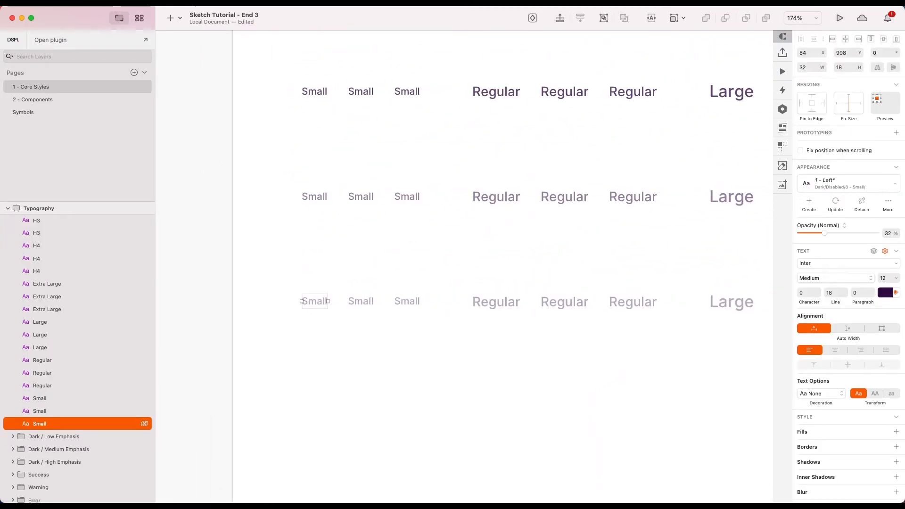
left_click(351, 315)
left_click(322, 303)
left_click(329, 315)
left_click(317, 301)
key("super+shift+s")
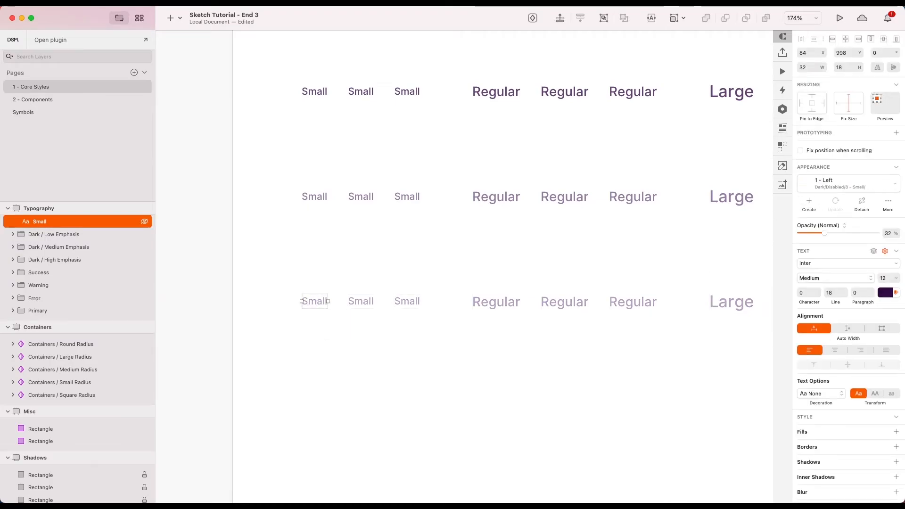
key("Tab")
key("Tab")
Create Dark/Disabled/7 - Regular and 6 - Large text styles for the left, centred and right-aligned texts.
key("Tab")
key("Tab")
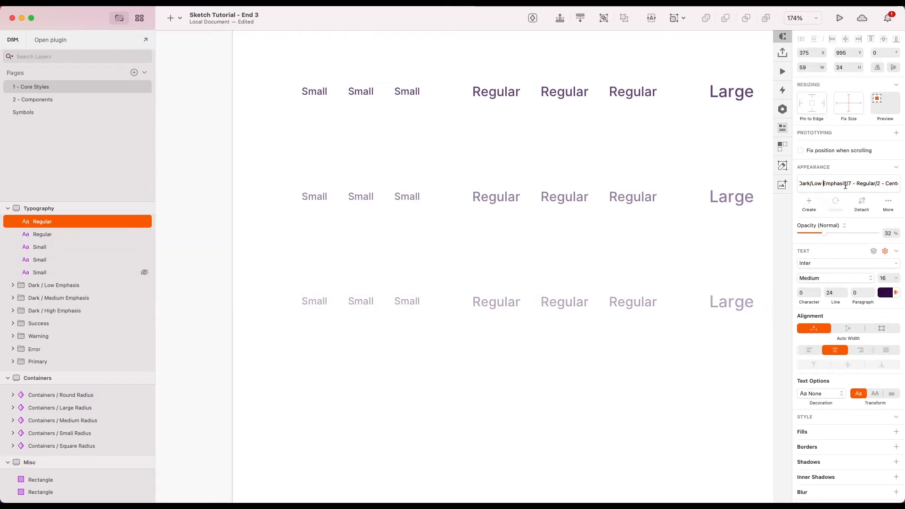
key("Tab")
key("Tab")
key("Tab")
scroll(518, 286, "right", 7)
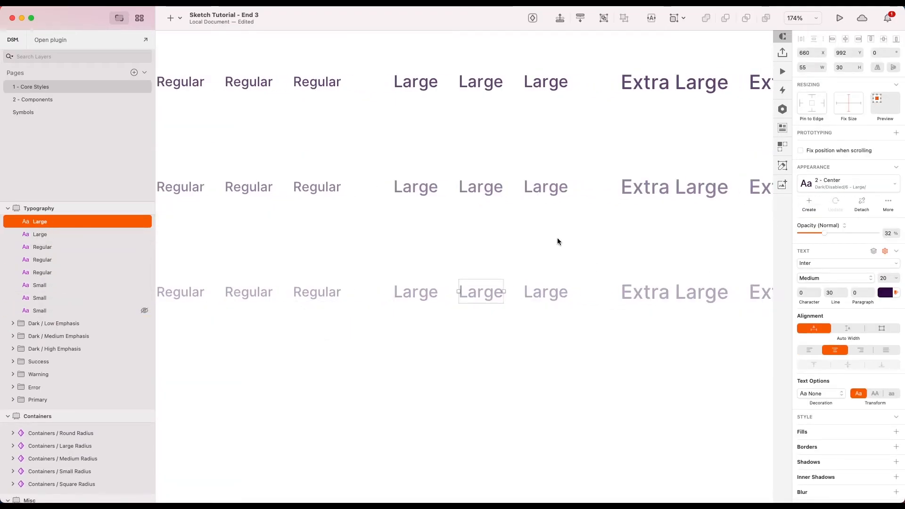
key("Tab")
Create Dark/Disabled/5 - Extra Large and 4 - Heading 4 text styles for the left, centred and right-aligned texts.
key("Tab")
key("Tab")
key("Tab")
scroll(557, 237, "right", 15)
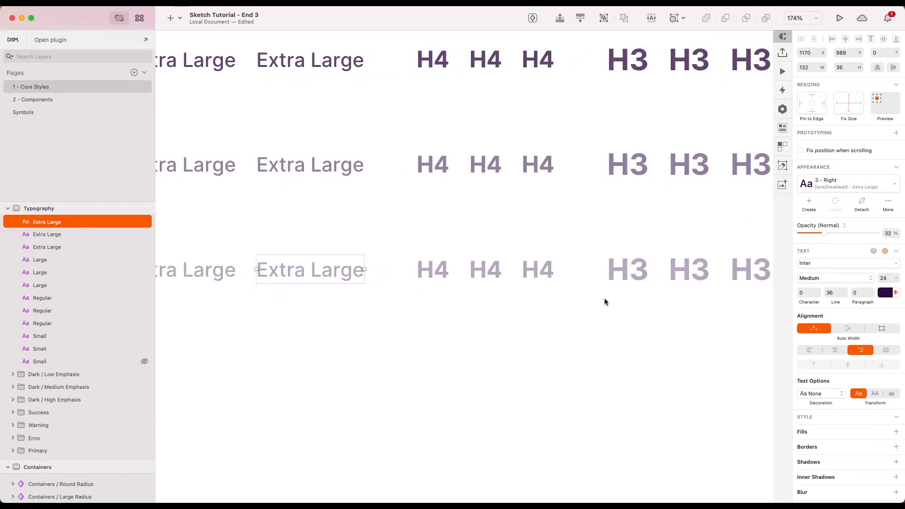
key("Tab")
key("Tab")
key("Tab")
Create Dark/Disabled/3 - Heading 3 text styles from the left, centred and right-aligned H3 texts.
key("Tab")
scroll(604, 302, "right", 8)
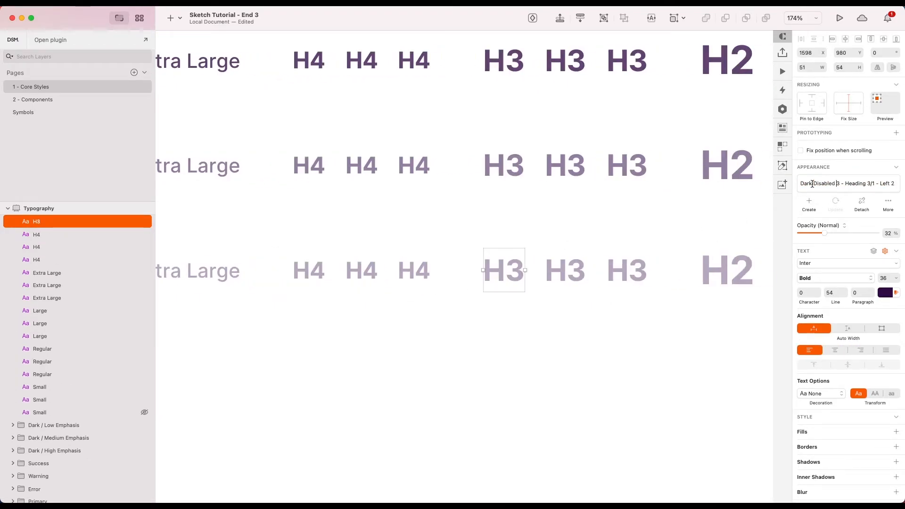
key("Tab")
key("Tab")
Create Dark/Disabled/2 - Heading 2 and 1 - Heading 1 text styles for the left, centred and right-aligned texts.
key("Tab")
key("Tab")
key("Tab")
key("Tab")
key("Tab")
key("Tab")
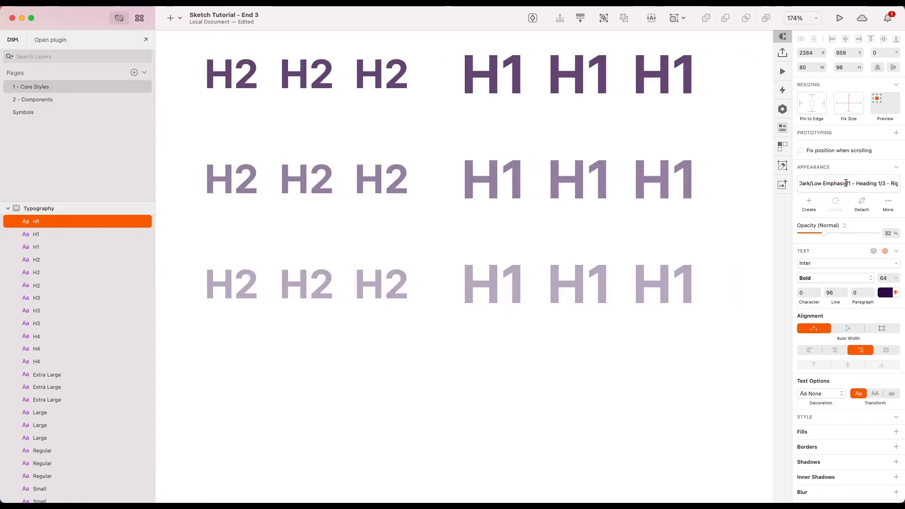
left_click(739, 257)
Place a sample text below the Disabled row at about X 1050, Y 1229 with the Dark/Low Emphasis/1 - Heading 1/1 - Left style.
scroll(739, 256, "down", 10)
scroll(739, 256, "right", 1)
scroll(685, 265, "up", 2)
scroll(680, 338, "right", 1)
scroll(681, 338, "up", 1)
scroll(678, 338, "up", 1)
key("t")
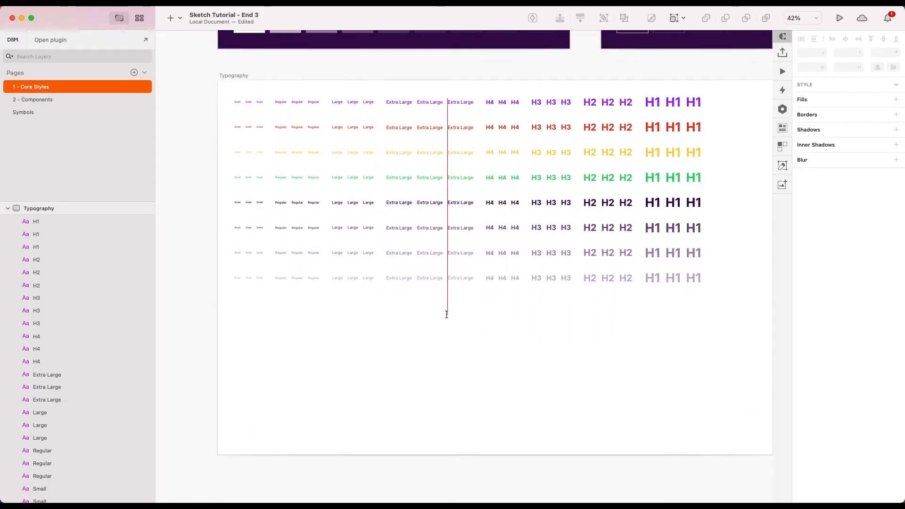
left_click(448, 314)
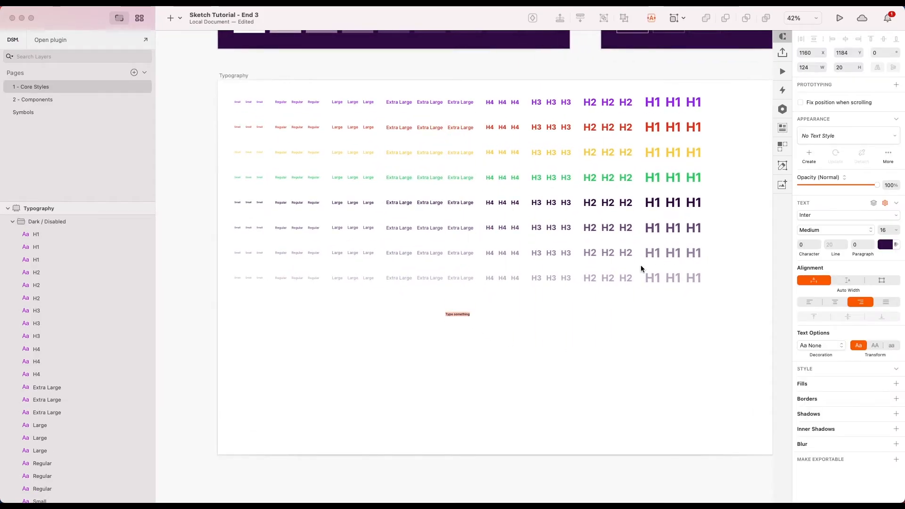
left_click(835, 142)
mouse_move(819, 168)
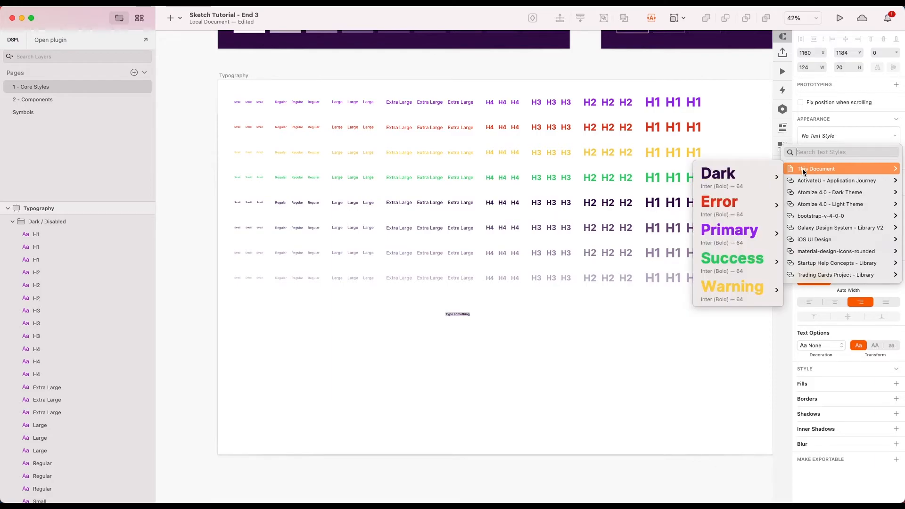
mouse_move(764, 173)
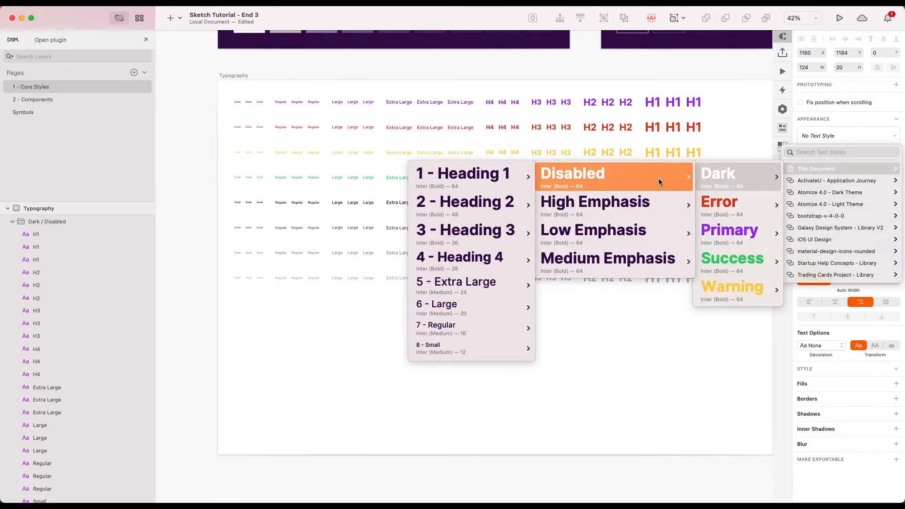
mouse_move(637, 205)
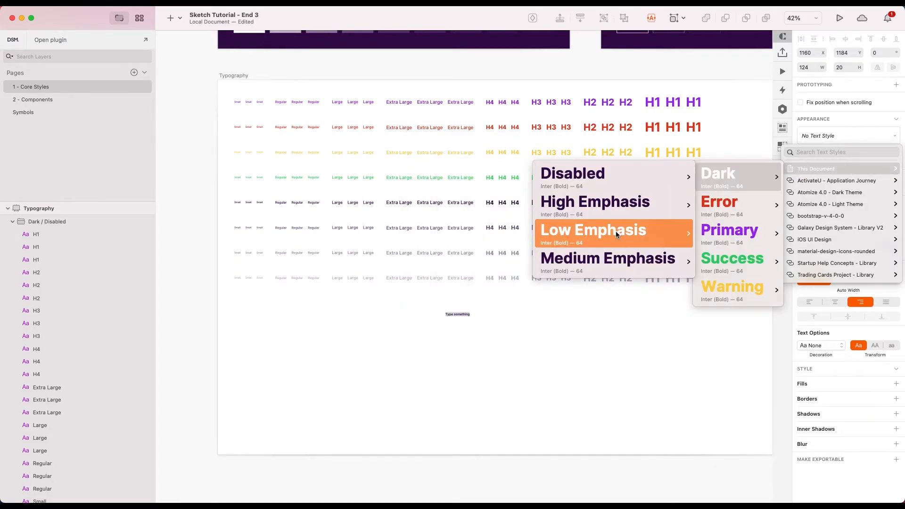
mouse_move(598, 259)
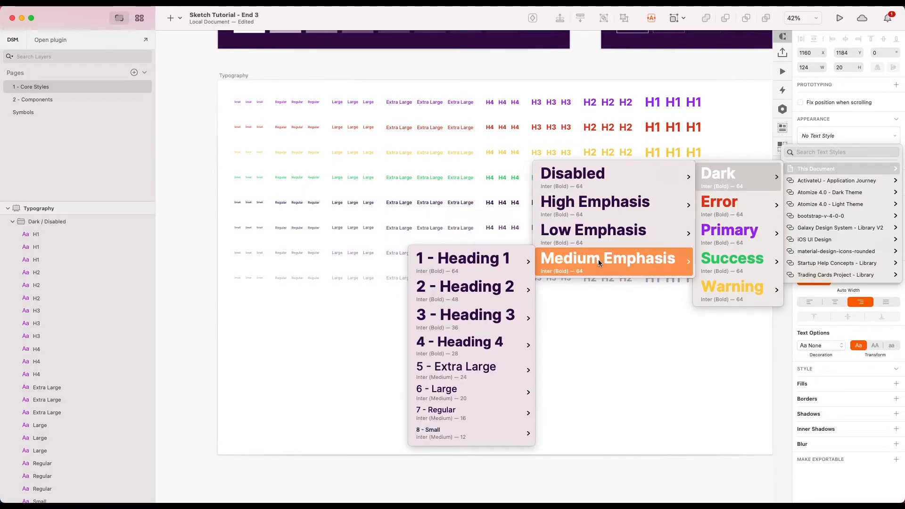
scroll(481, 321, "up", 5)
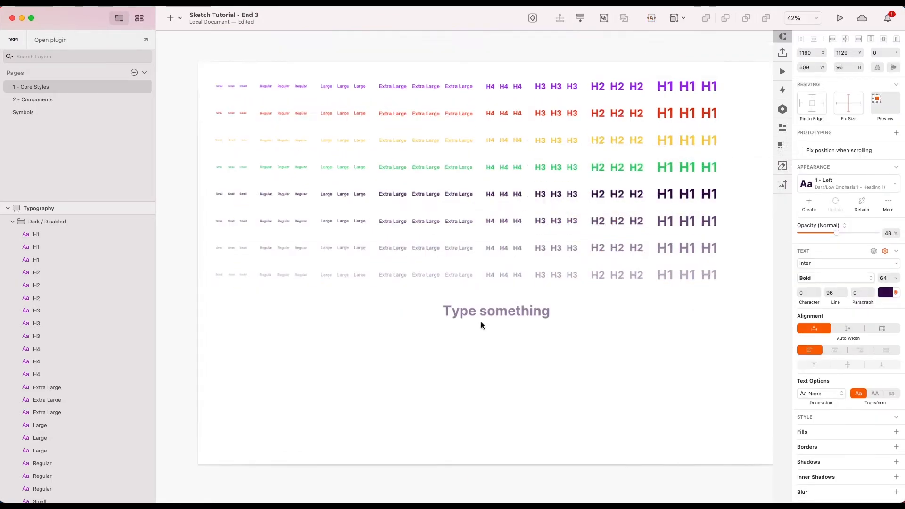
left_click_drag(528, 308, 496, 339)
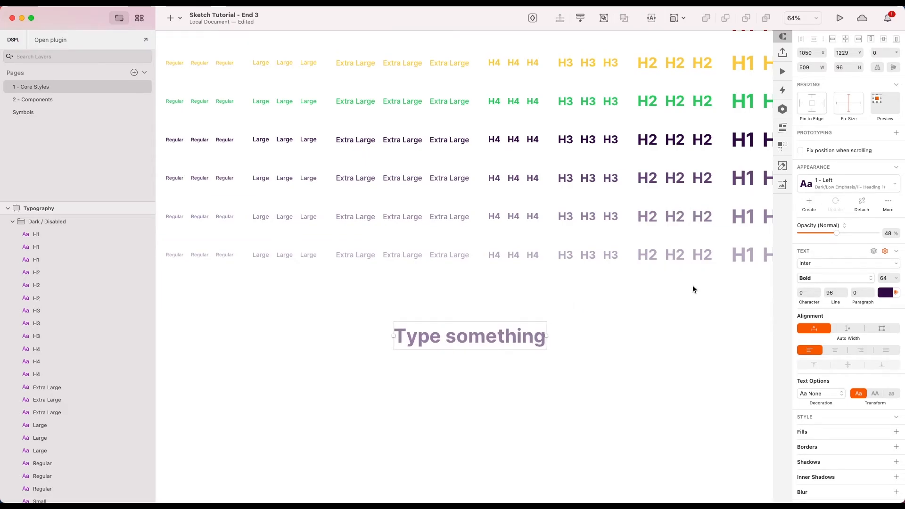
Check the order of the emphasis groups within the document's Dark text styles.
left_click(821, 189)
mouse_move(759, 317)
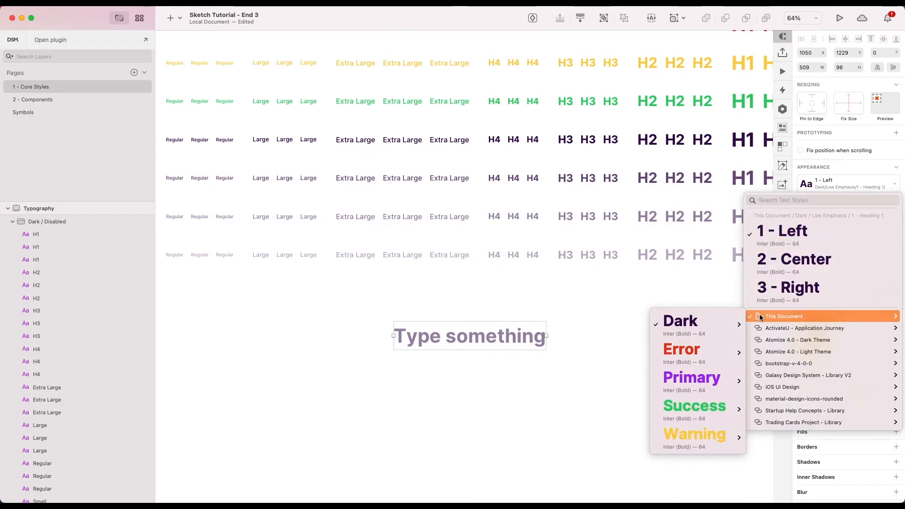
mouse_move(703, 320)
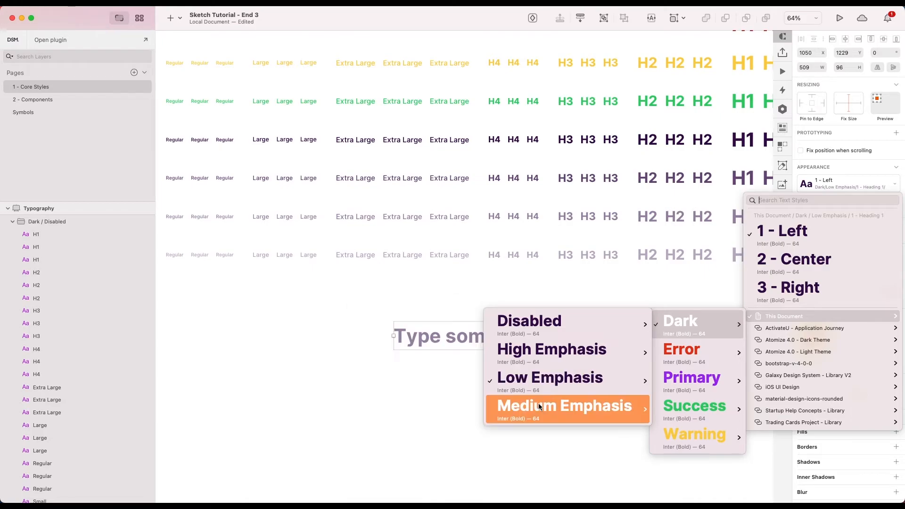
left_click(615, 284)
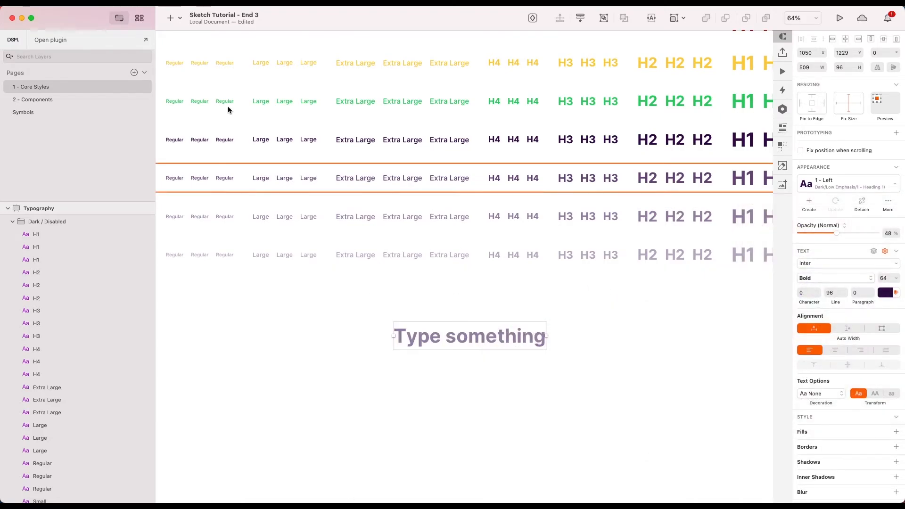
Collapse the groups in the text styles overview and rename Dark's High Emphasis group to "1 - High Emphasis".
left_click(140, 18)
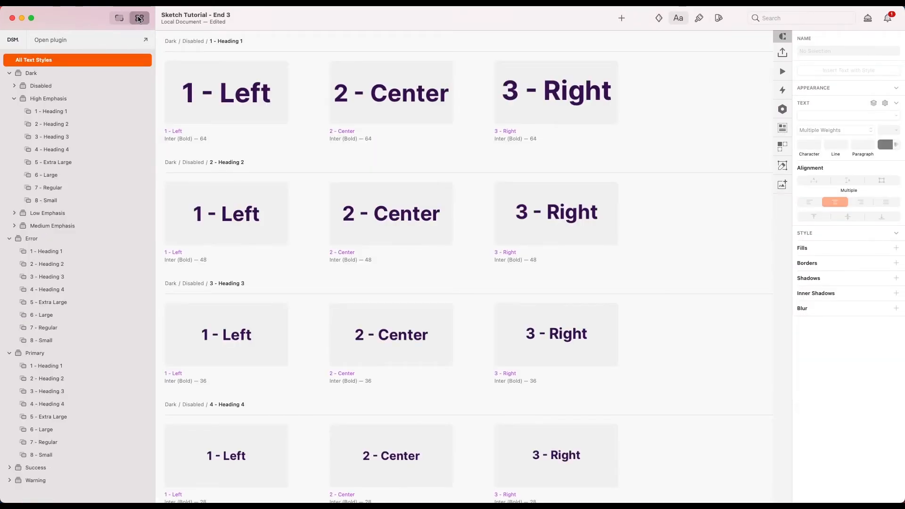
left_click(14, 99)
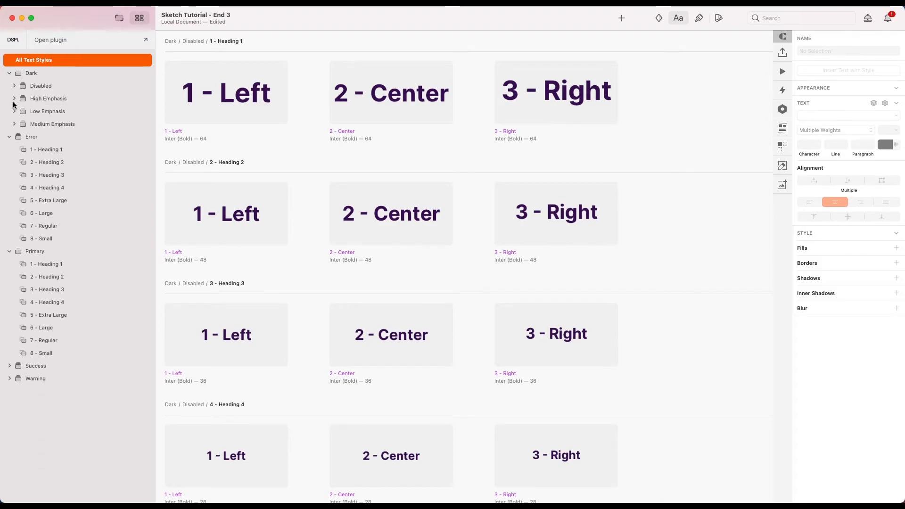
left_click(9, 137)
left_click(9, 150)
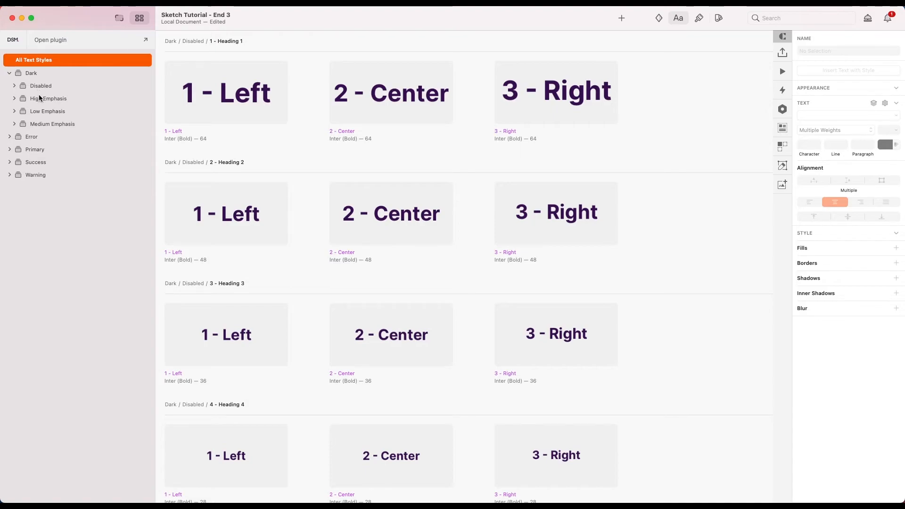
left_click(40, 98)
left_click(46, 97)
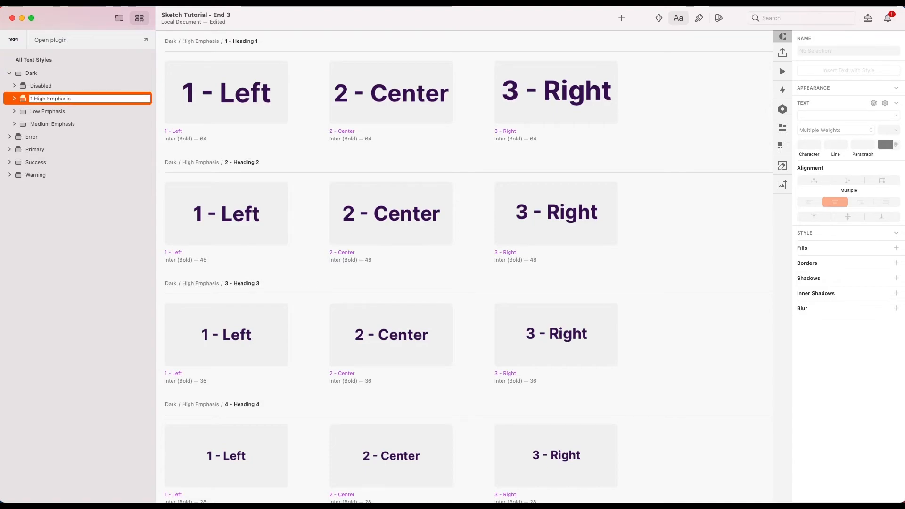
key("Return")
Rename the Medium Emphasis text style group under Dark to "2 - Medium Emphasis".
double_click(47, 123)
key("Left")
type("2 -")
key("Return")
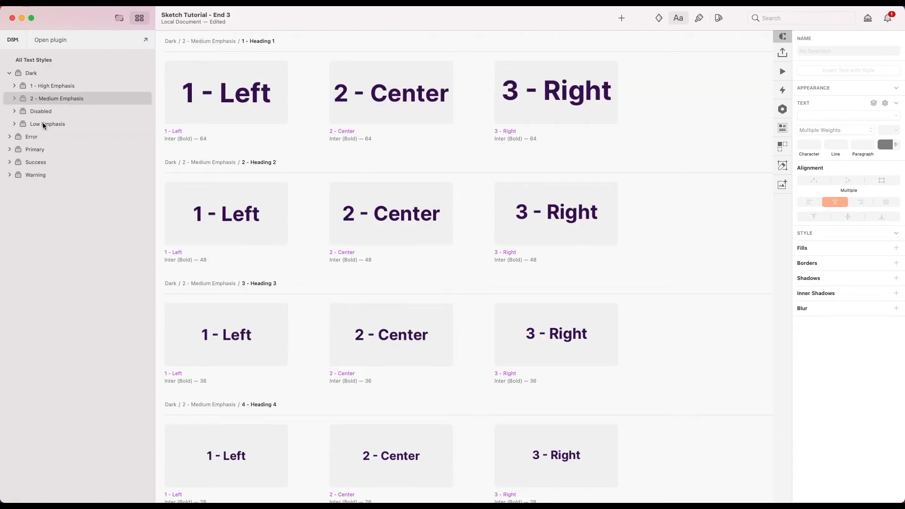
Rename the remaining Dark text style groups to "3 - Low Emphasis" and "4 - Disabled".
double_click(45, 124)
key("Left")
type("3 -")
key("Return")
double_click(38, 124)
key("Left")
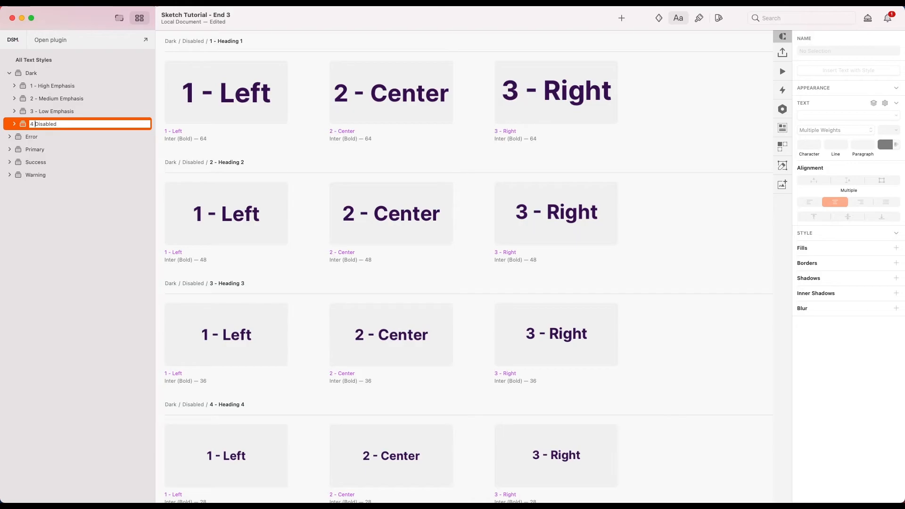
type("4 -")
key("Return")
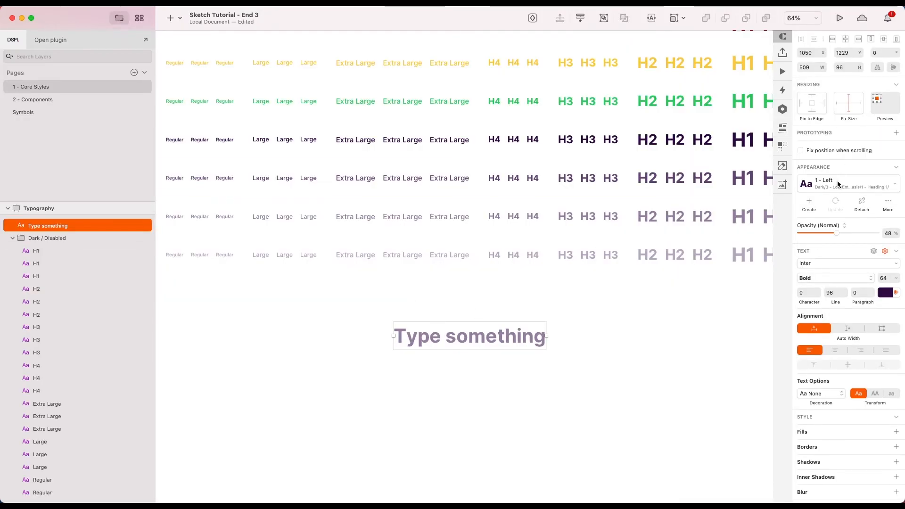
Apply the Dark/2 - Medium Emphasis/3 - Heading 3/2 - Center style to the sample text on the Typography artboard.
left_click(836, 183)
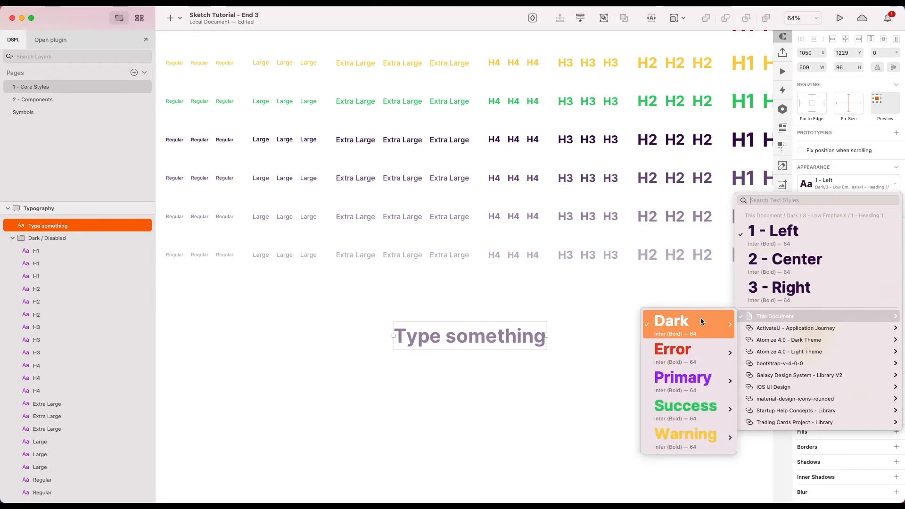
mouse_move(700, 321)
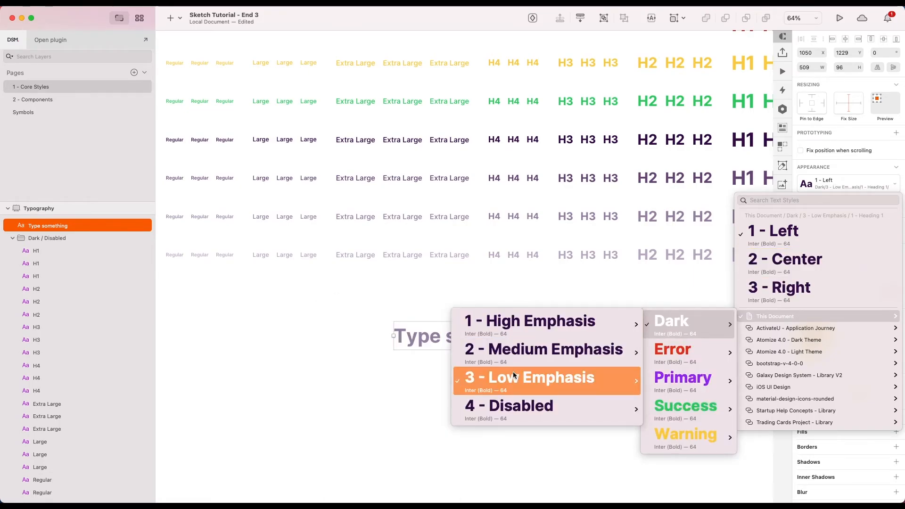
mouse_move(533, 352)
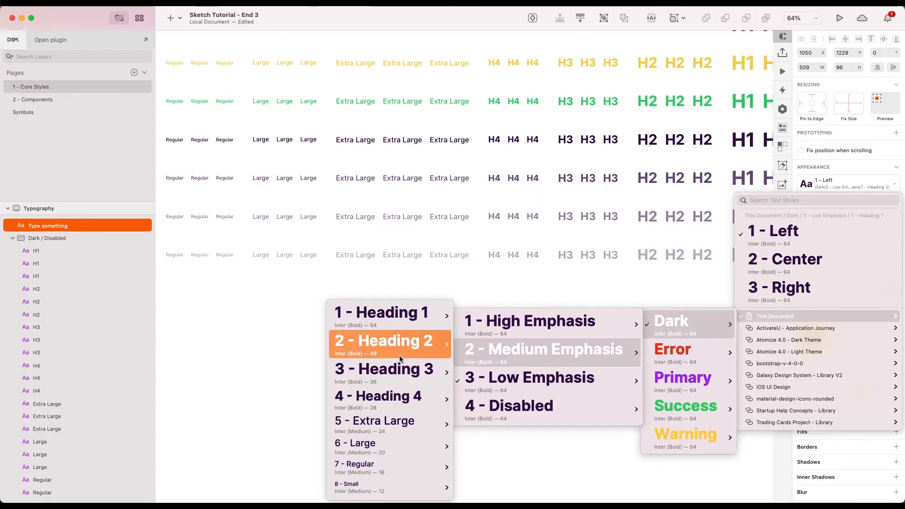
mouse_move(398, 370)
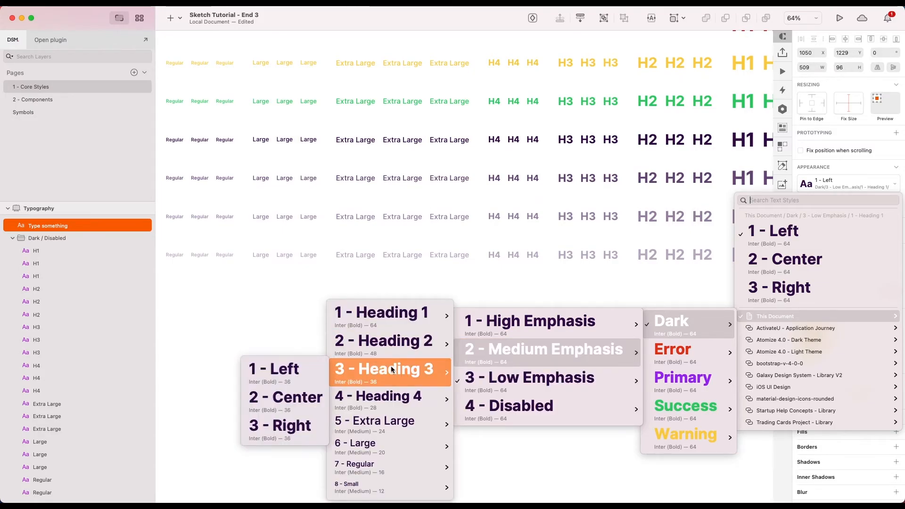
left_click(261, 405)
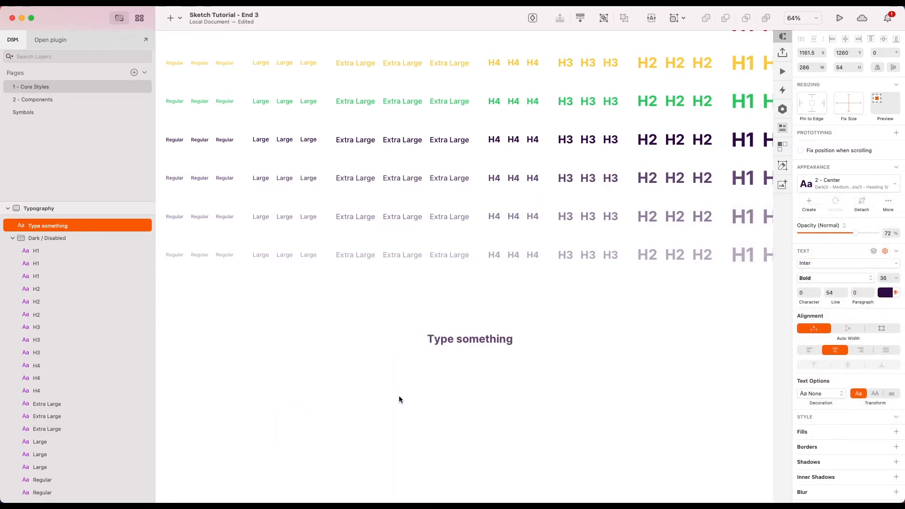
Remove the sample text from the Typography artboard.
left_click(645, 368)
scroll(645, 369, "down", 5)
scroll(645, 369, "right", 3)
scroll(645, 368, "down", 2)
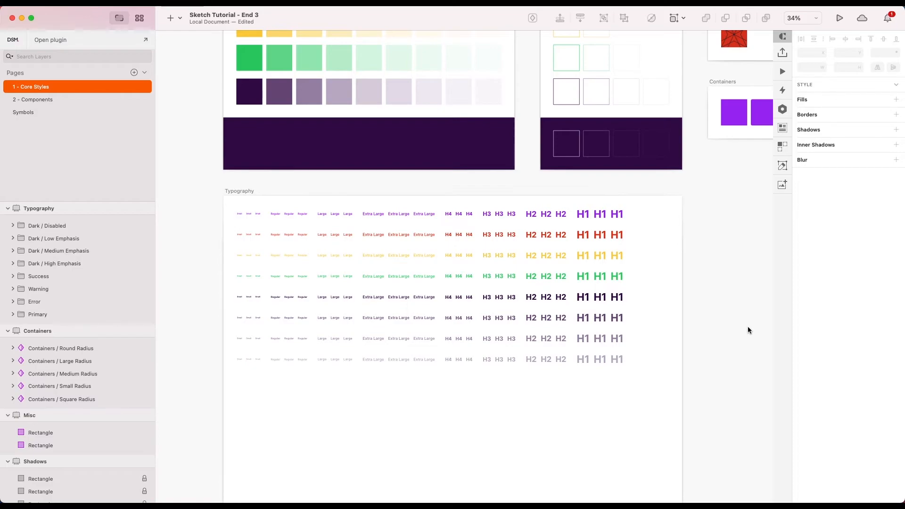
Duplicate the four Dark groups from High Emphasis to Disabled and move the copies together above the originals in the layer order.
scroll(747, 326, "down", 1)
scroll(747, 326, "left", 1)
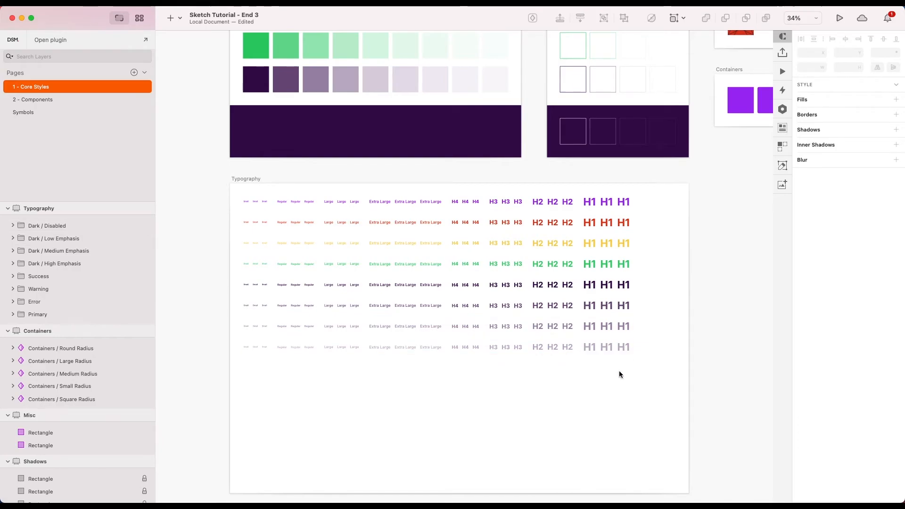
left_click_drag(647, 373, 287, 346)
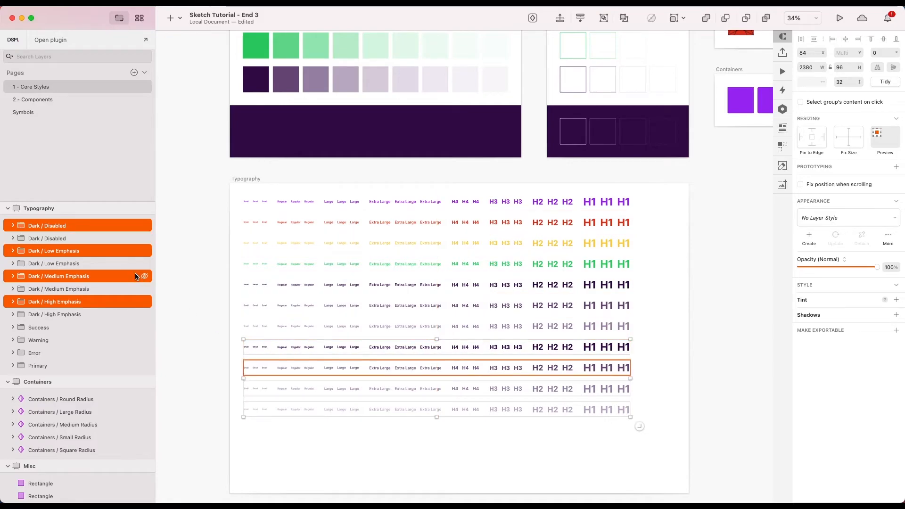
left_click_drag(61, 230, 56, 209)
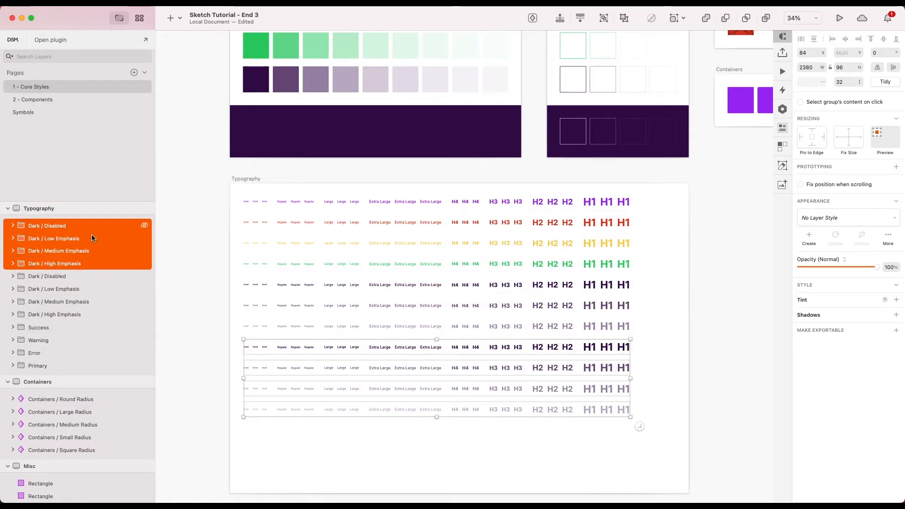
Rename the four copied groups as Light / Disabled, Light / Low Emphasis, Light / Medium Emphasis and Light / High Emphasis.
double_click(35, 230)
double_click(34, 228)
type("Light")
key("Return")
double_click(32, 240)
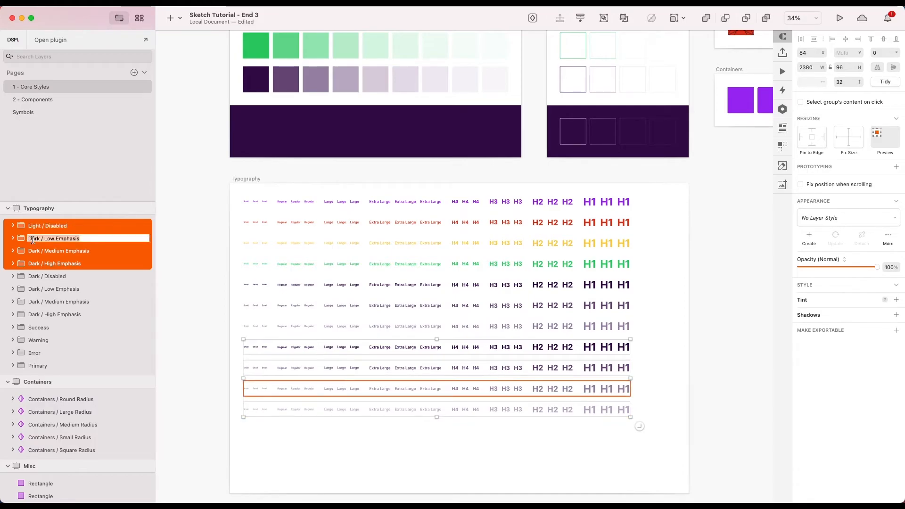
type("Light")
key("Return")
double_click(33, 251)
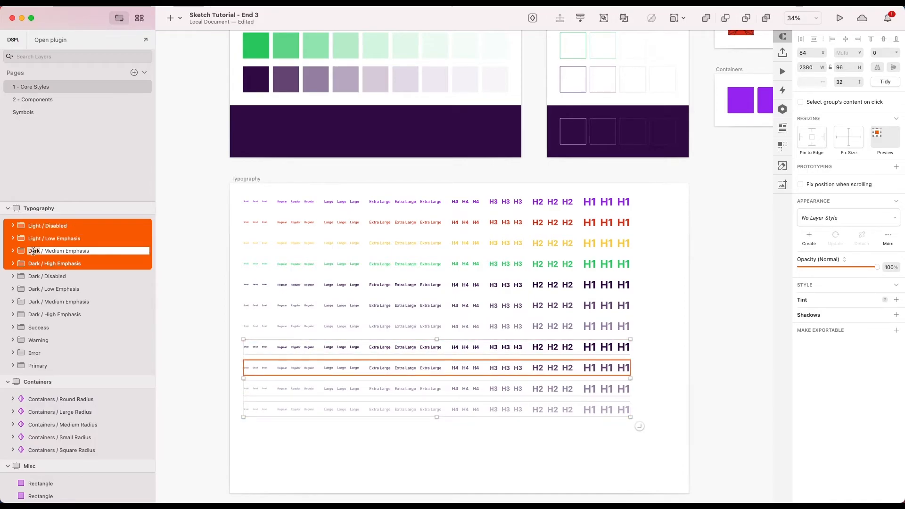
key("Return")
double_click(34, 263)
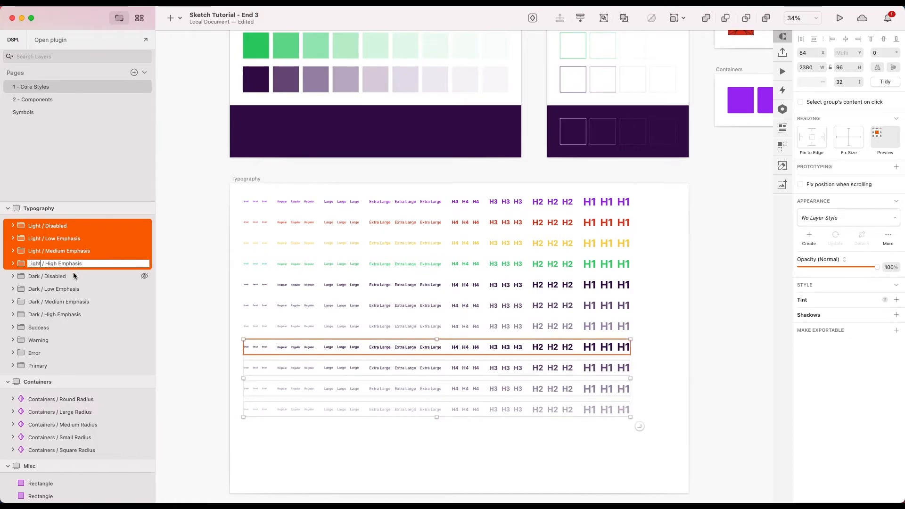
type("Light")
key("Return")
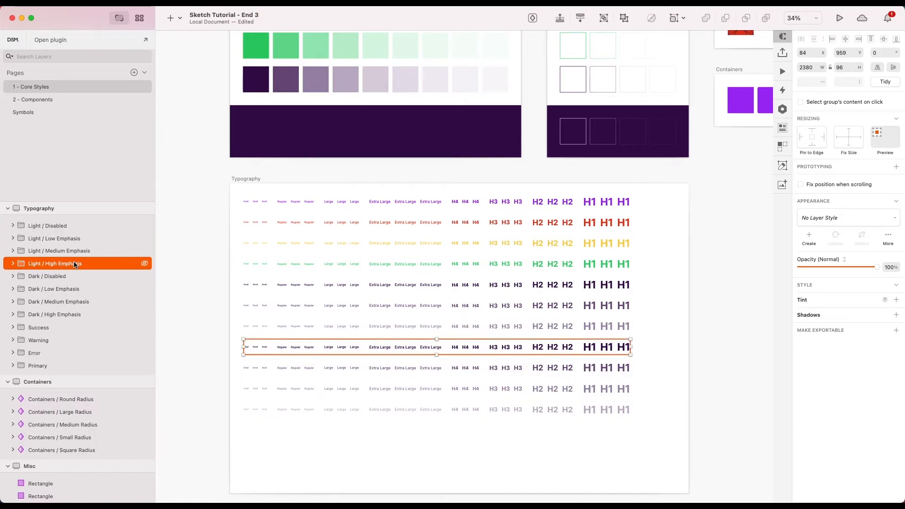
Copy the dark rectangle from the Colours artboard to the bottom of the Typography layers and set its opacity to 50%.
left_click(338, 152)
scroll(339, 186, "down", 5)
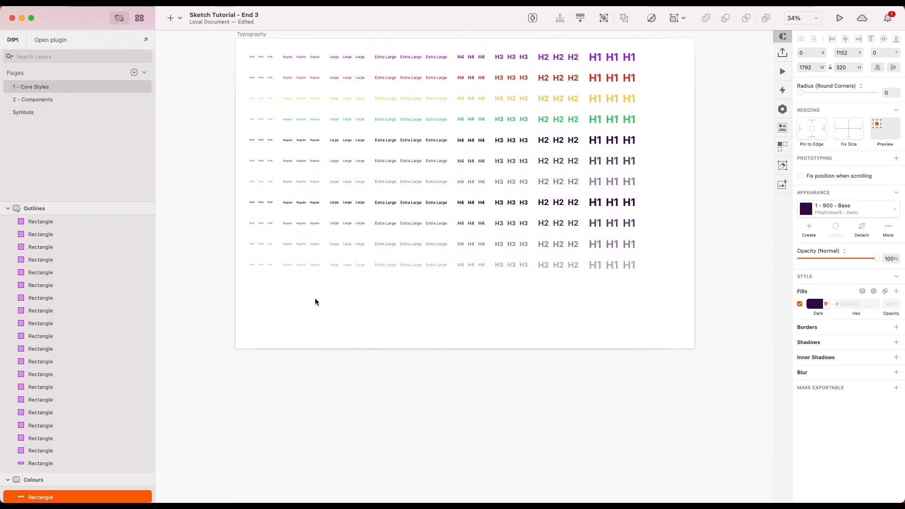
left_click(315, 298)
scroll(315, 298, "up", 1)
key("super+z")
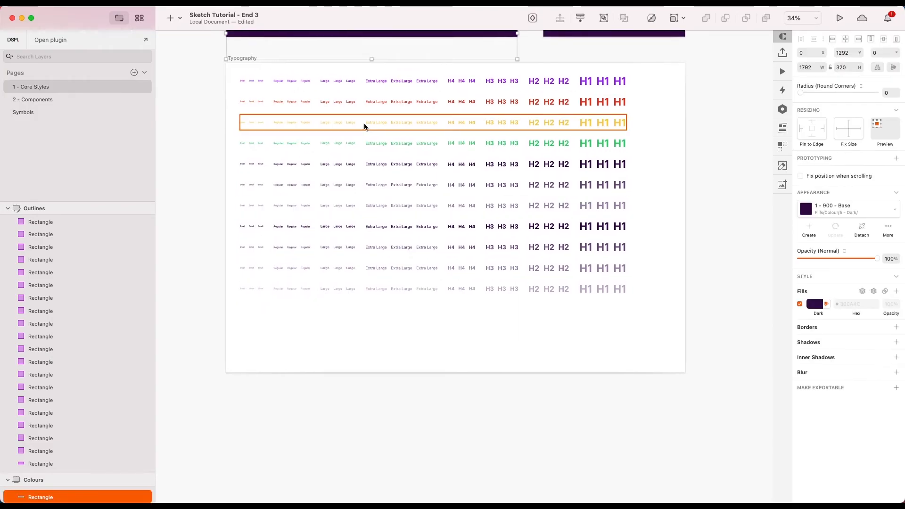
left_click_drag(466, 38, 482, 344)
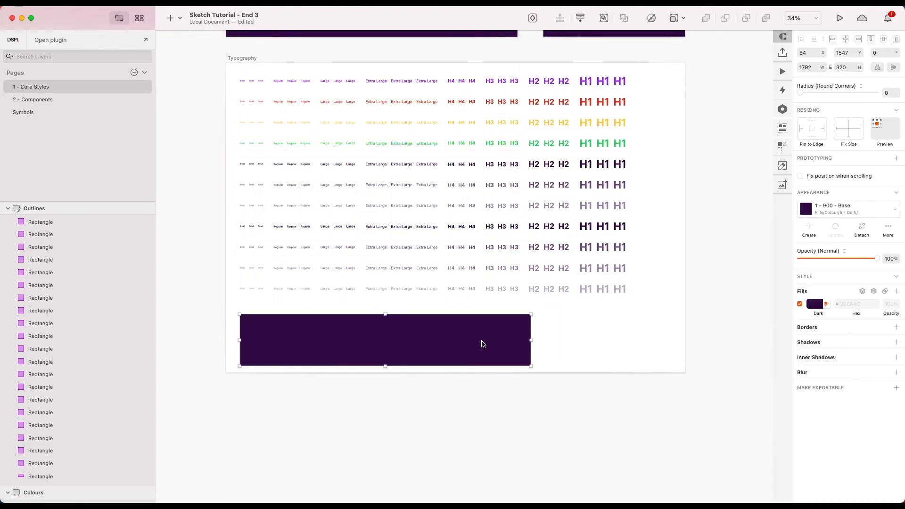
scroll(128, 315, "up", 15)
left_click_drag(34, 224, 48, 384)
key("5")
left_click_drag(303, 349, 293, 253)
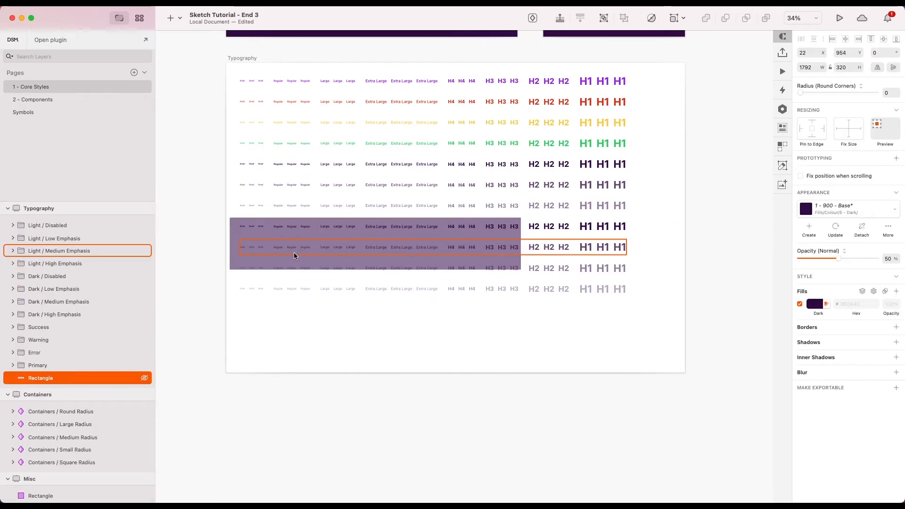
Shift the four Light rows down and align the translucent rectangle behind them with the artboard's left edge.
left_click_drag(283, 314, 499, 231)
left_click_drag(503, 240, 502, 270)
left_click(502, 267)
left_click_drag(330, 267, 330, 242)
key("shift+Left")
key("shift+Left")
key("shift+Down")
key("shift+Down")
key("shift+Down")
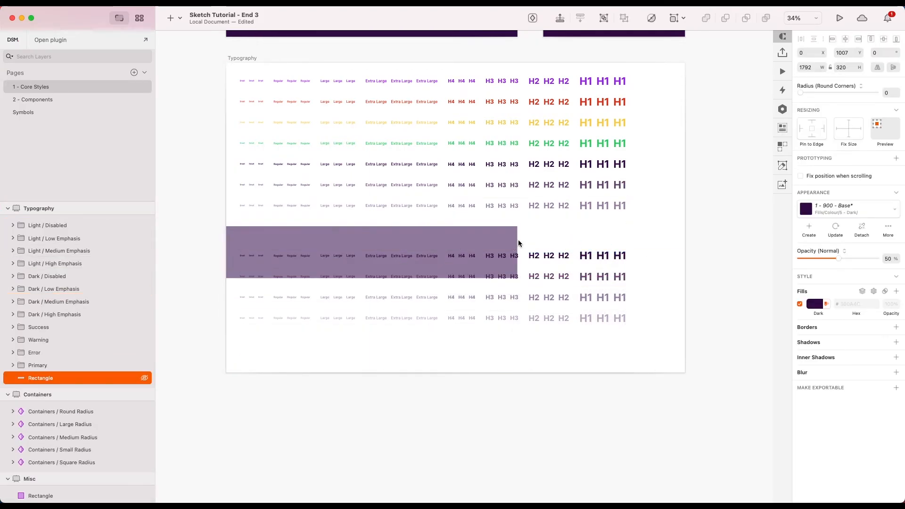
Stretch the rectangle to the full 2824 width of the Typography artboard and reposition the Light rows over it.
left_click_drag(517, 252, 685, 253)
left_click(601, 318)
left_click(601, 296, "shift")
left_click(600, 277, "shift")
left_click(599, 256, "shift")
left_click_drag(487, 255, 485, 282)
left_click(99, 277)
left_click_drag(321, 256, 321, 227)
left_click_drag(343, 255, 377, 270)
left_click(377, 282)
left_click(377, 302, "shift")
left_click(396, 256)
Set the height of the rectangle behind the Light rows to 640.
left_click_drag(456, 299, 444, 336)
left_click(851, 68)
key("BackSpace")
key("BackSpace")
type("40")
scroll(421, 306, "down", 4)
left_click(313, 134)
scroll(509, 295, "up", 5)
scroll(471, 278, "left", 2)
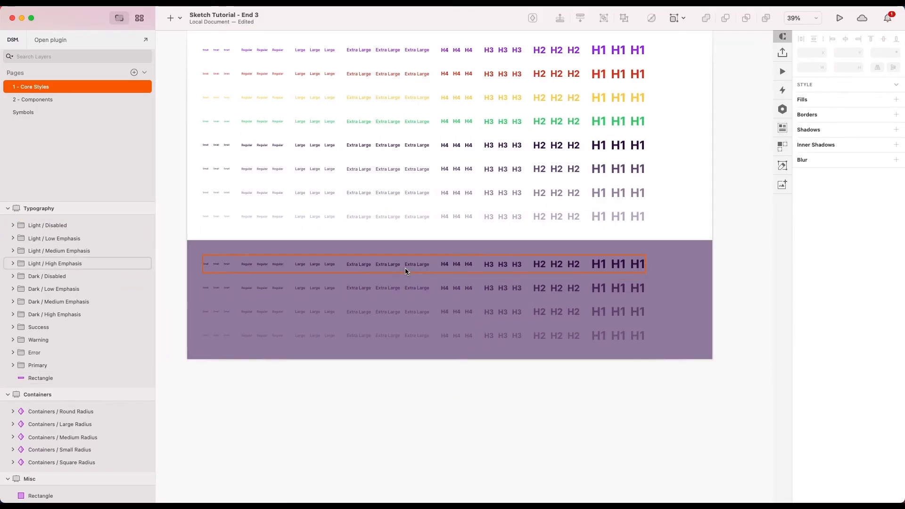
Lock the background rectangle on the Typography artboard.
left_click(406, 268)
left_click(678, 274)
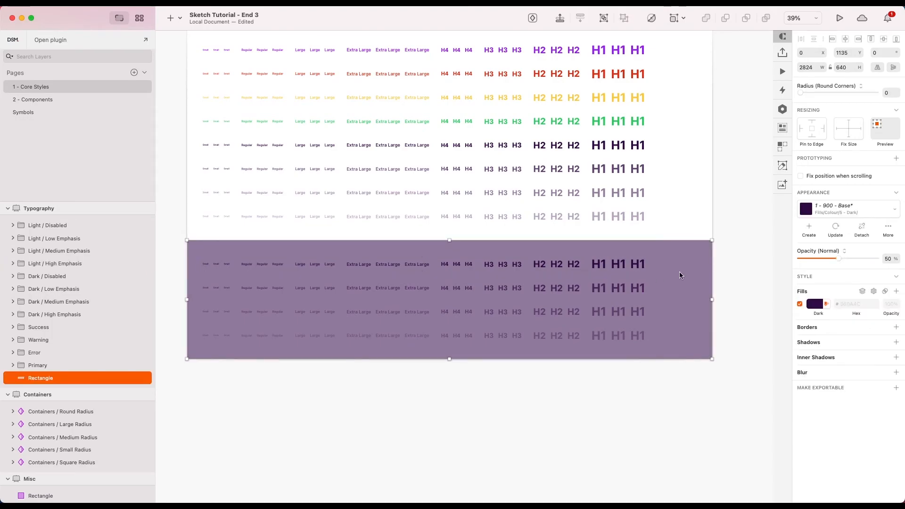
key("super+shift+l")
left_click(717, 274)
Select all text layers inside the four Light groups and apply the Light colour variable to them.
left_click_drag(709, 260, 173, 352)
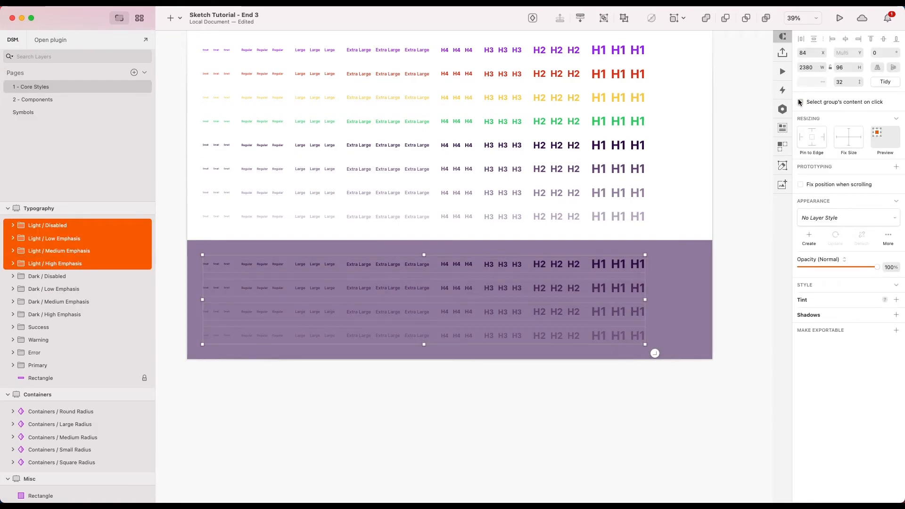
left_click(725, 270)
left_click_drag(729, 253, 179, 374)
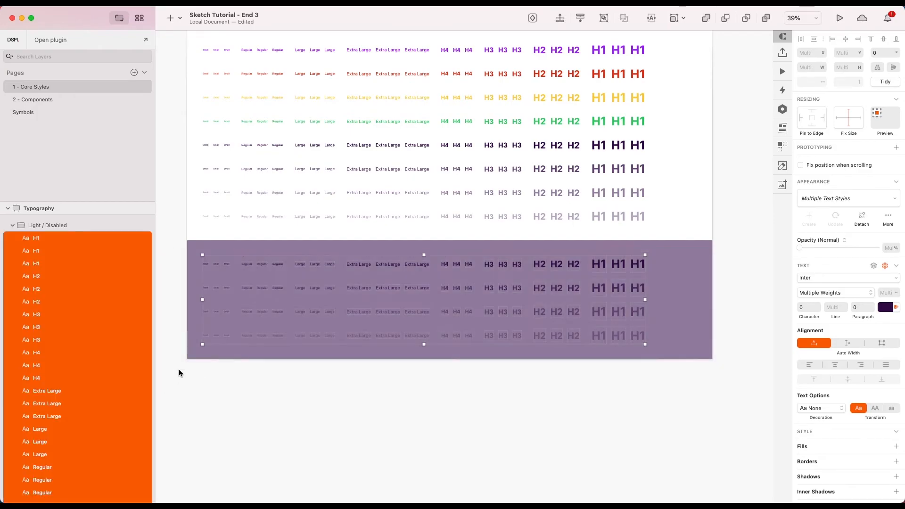
left_click(885, 308)
scroll(844, 425, "down", 2)
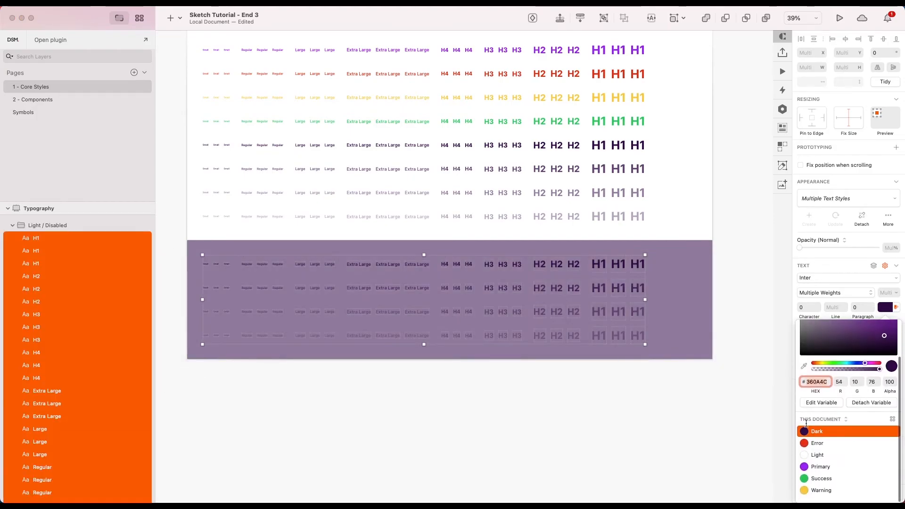
left_click(818, 455)
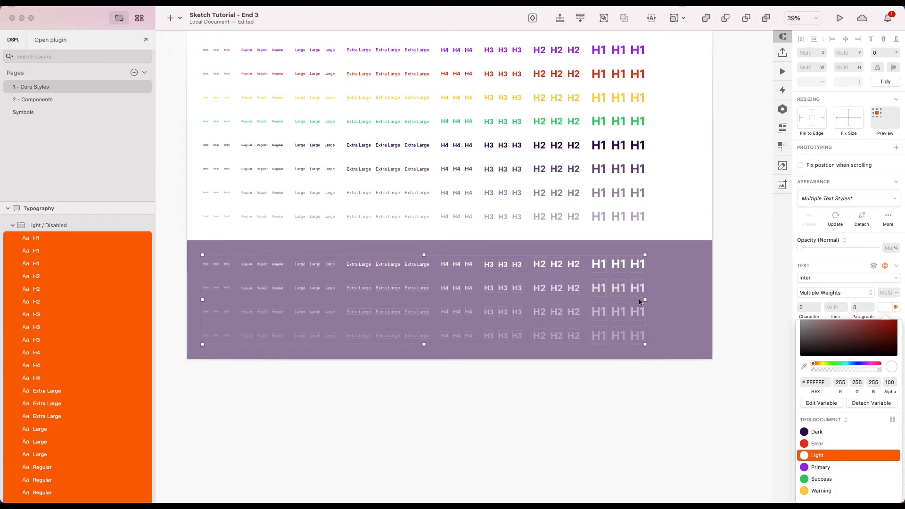
scroll(638, 299, "up", 5)
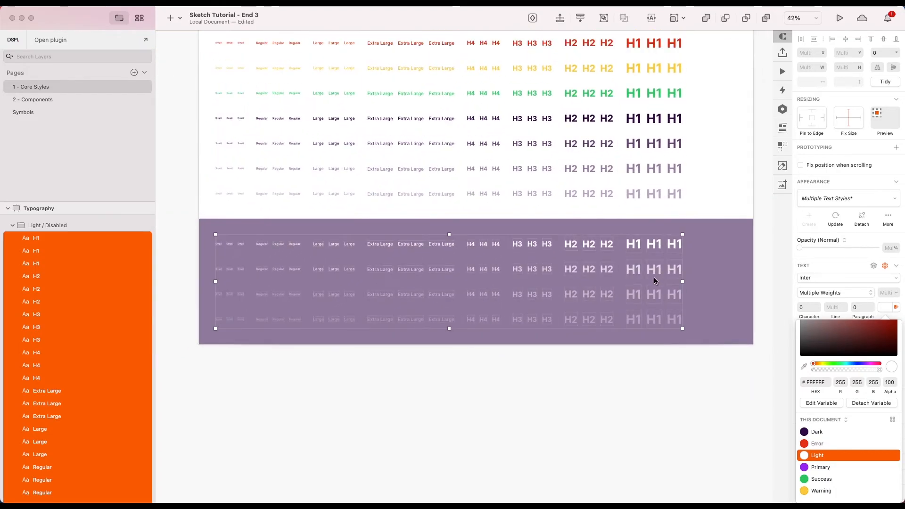
scroll(654, 277, "up", 2)
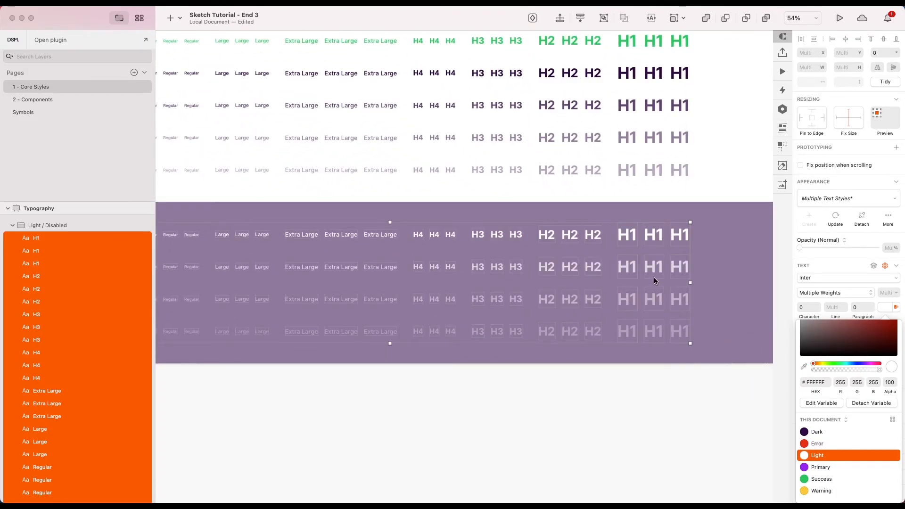
scroll(654, 282, "down", 5)
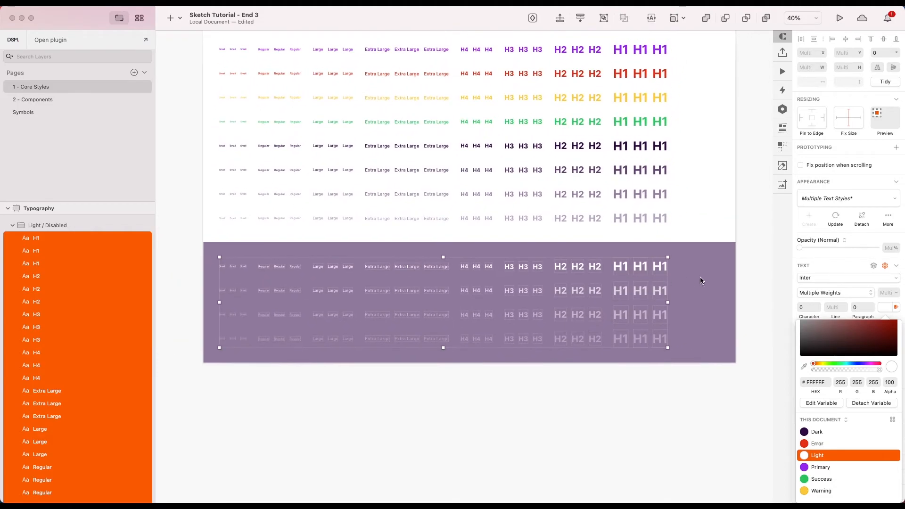
key("Escape")
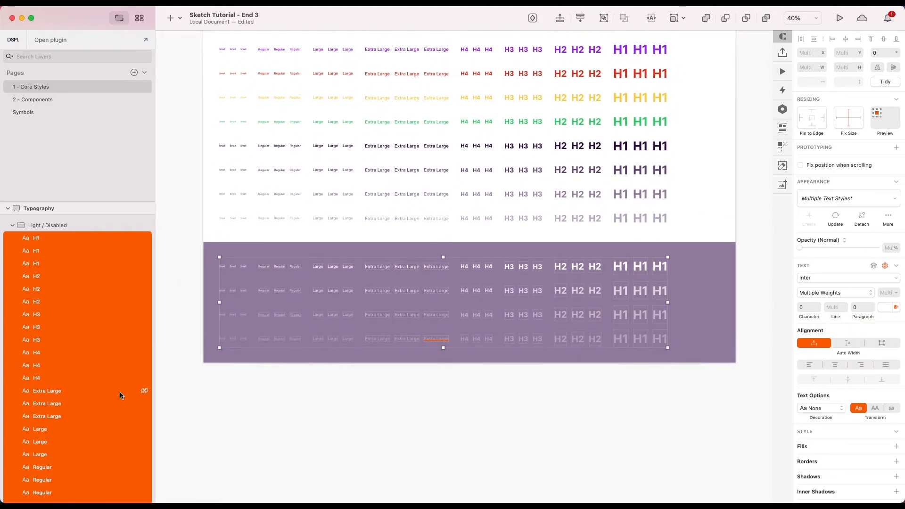
Set the opacity of the locked rectangle behind the Light rows to 100%.
scroll(119, 394, "down", 10)
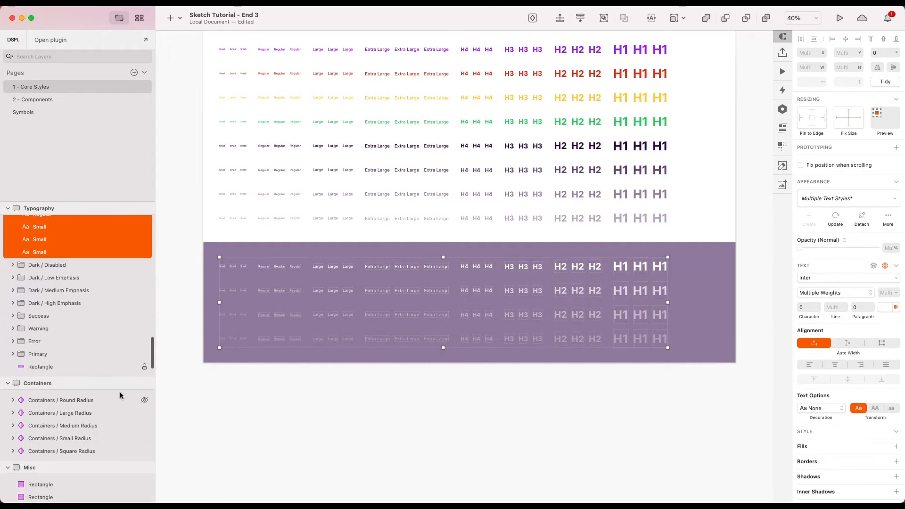
left_click(58, 366)
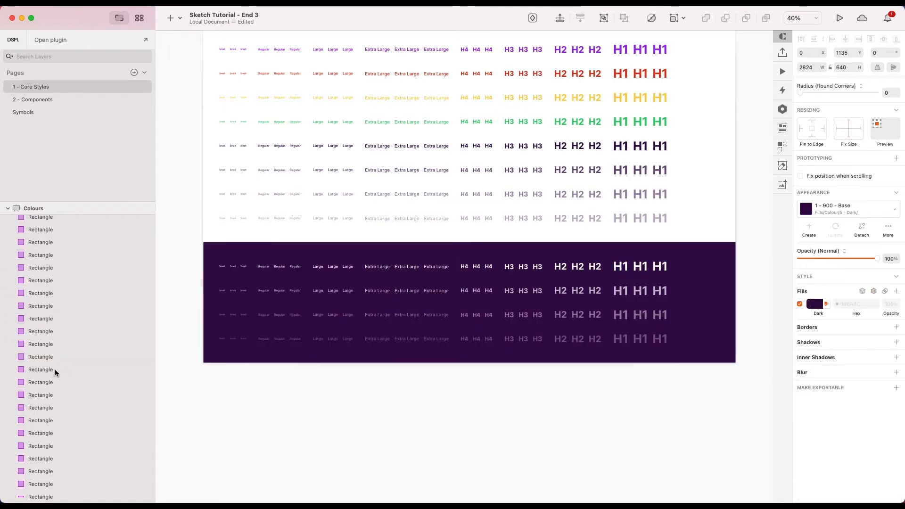
Examine the legibility of the four Light rows against the dark background across the Typography artboard.
scroll(536, 340, "down", 5)
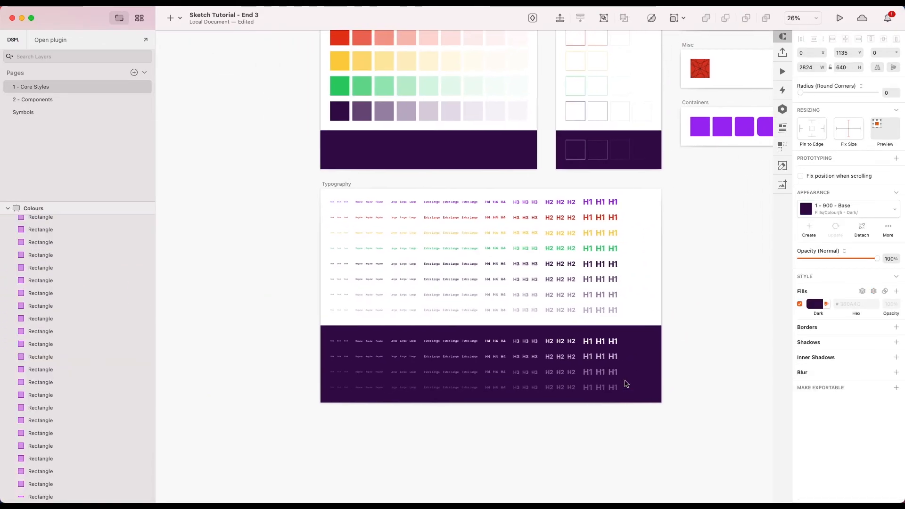
scroll(626, 384, "up", 5)
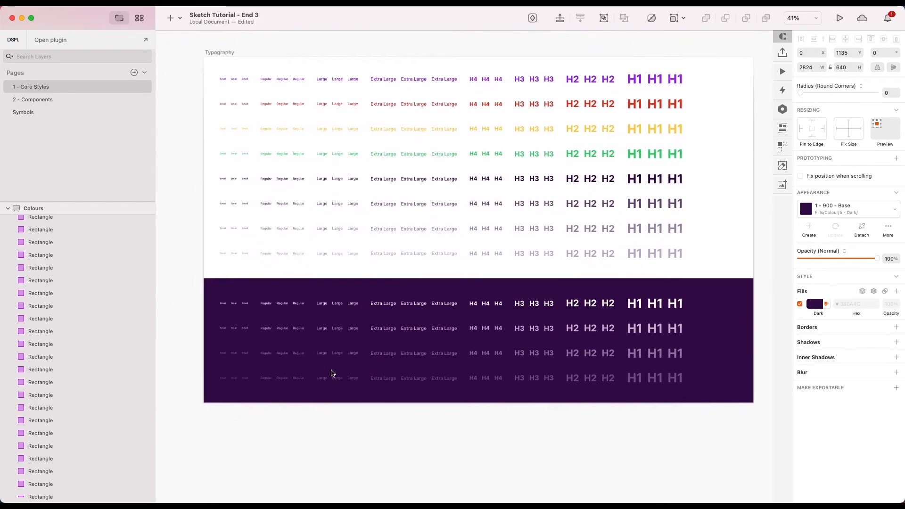
scroll(635, 355, "up", 3)
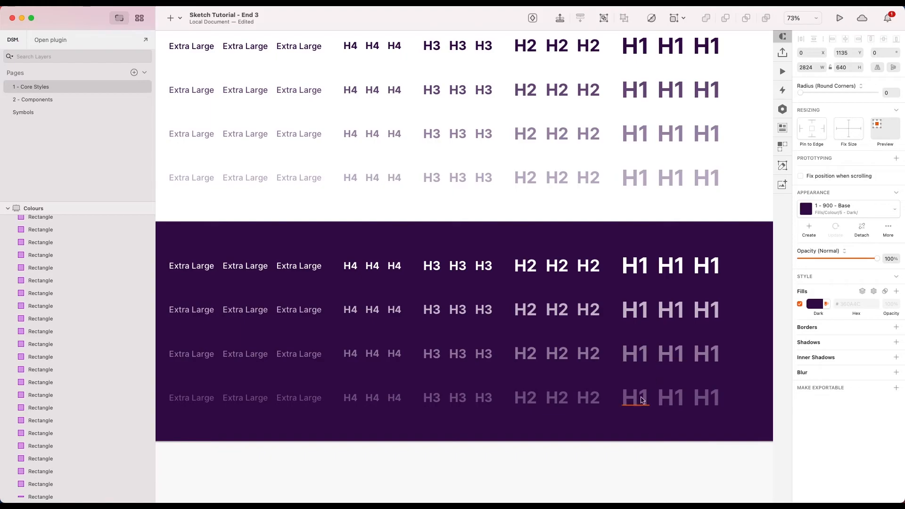
scroll(634, 398, "left", 10)
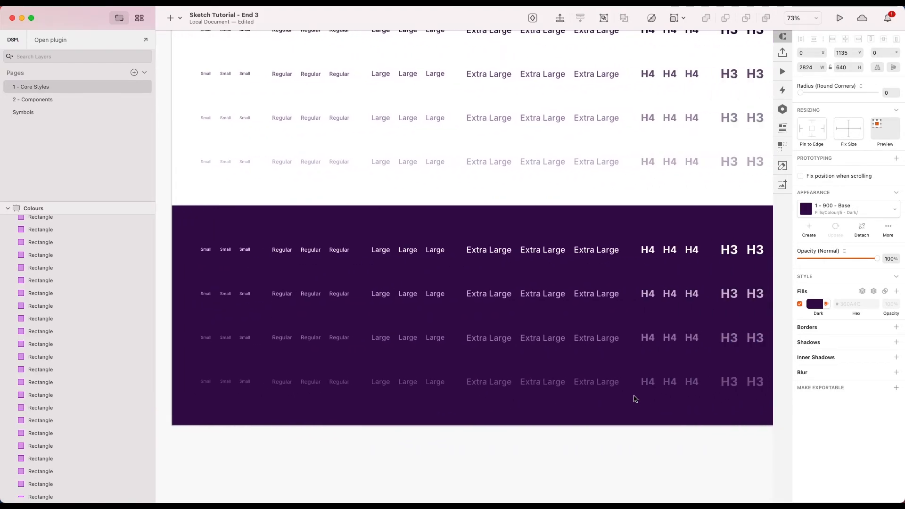
scroll(634, 398, "down", 5)
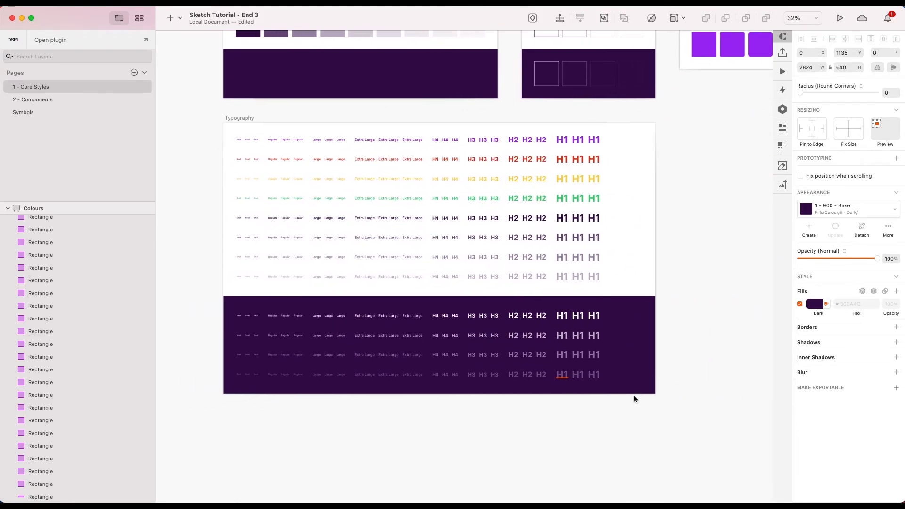
scroll(529, 358, "up", 4)
scroll(529, 357, "down", 3)
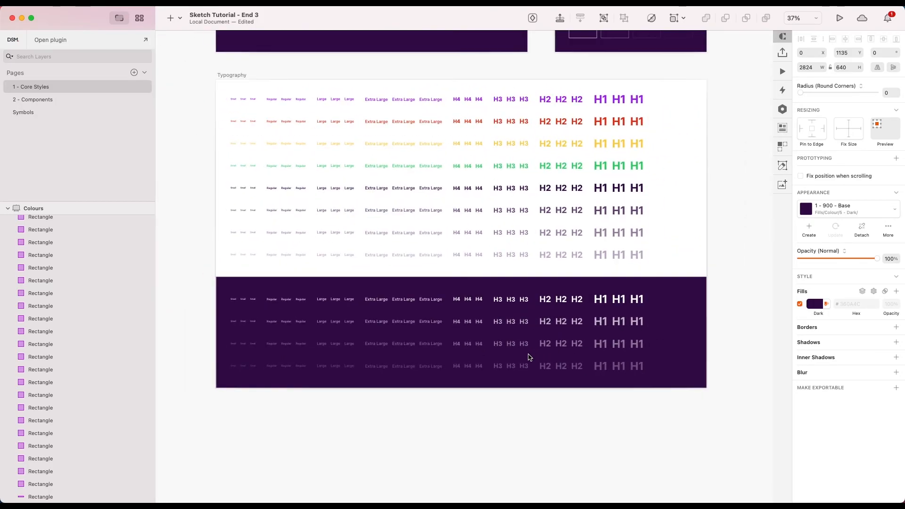
scroll(543, 351, "up", 2)
scroll(542, 350, "down", 1)
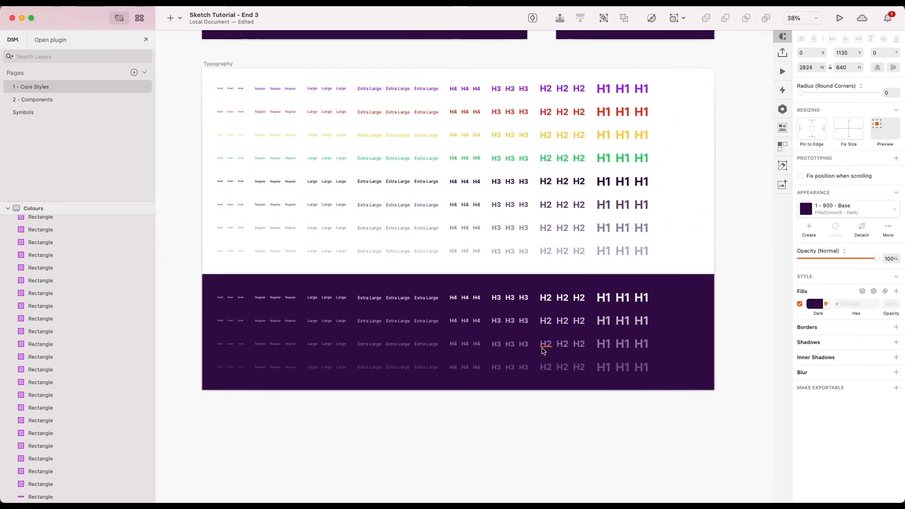
scroll(487, 330, "up", 3)
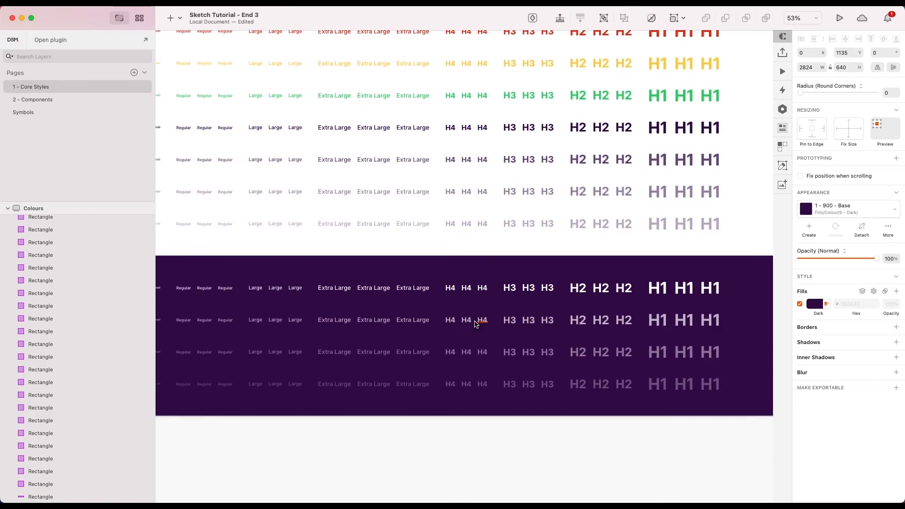
scroll(402, 360, "left", 1)
scroll(402, 359, "right", 6)
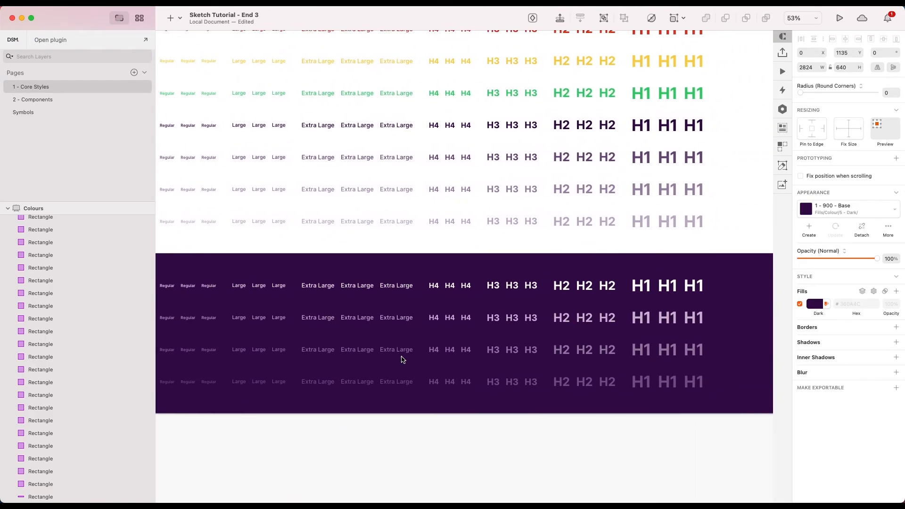
scroll(402, 359, "left", 6)
scroll(402, 359, "down", 2)
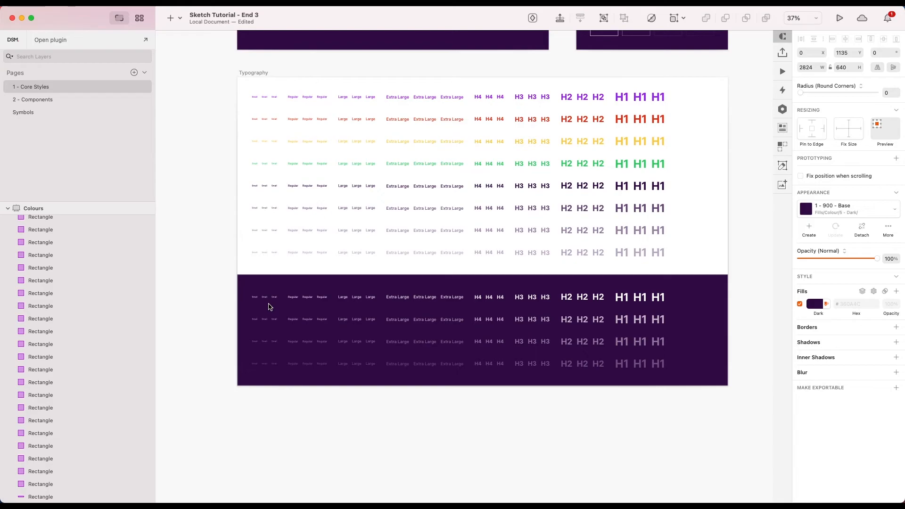
Create the text style Light/1 - High Emphasis/8 - Small/1 - Left from the first Small text in the brightest Light row.
scroll(268, 307, "up", 2)
left_click(249, 296)
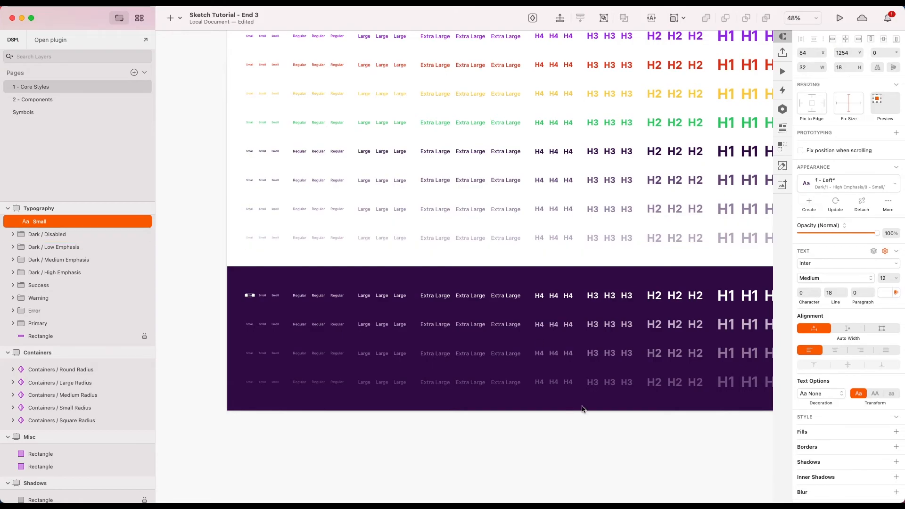
scroll(509, 459, "down", 1)
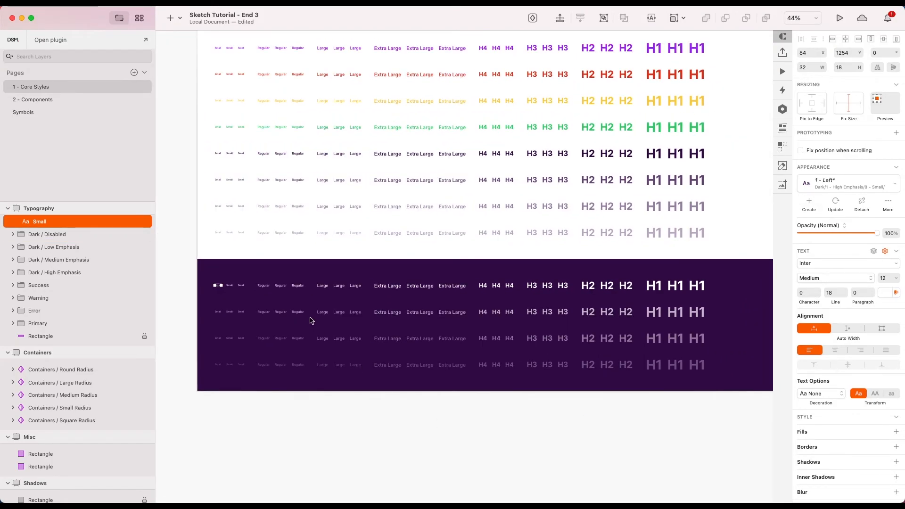
scroll(216, 290, "up", 5)
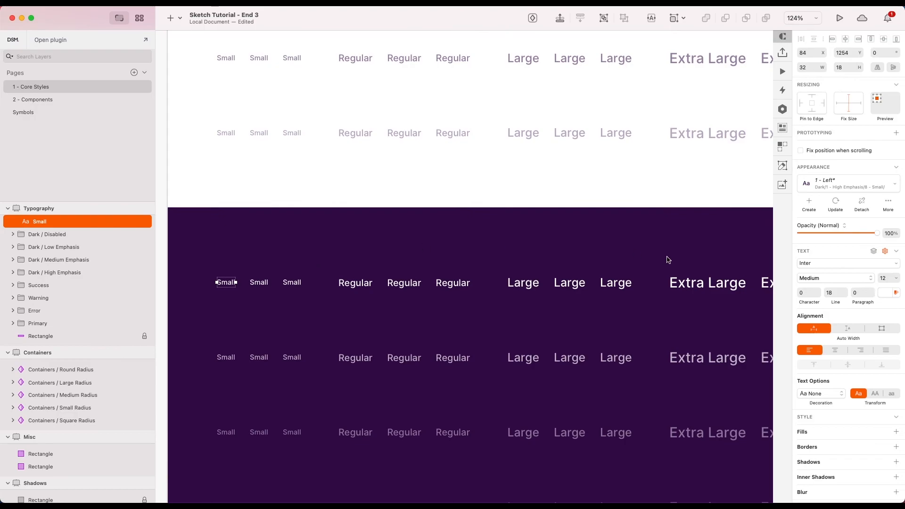
left_click(808, 203)
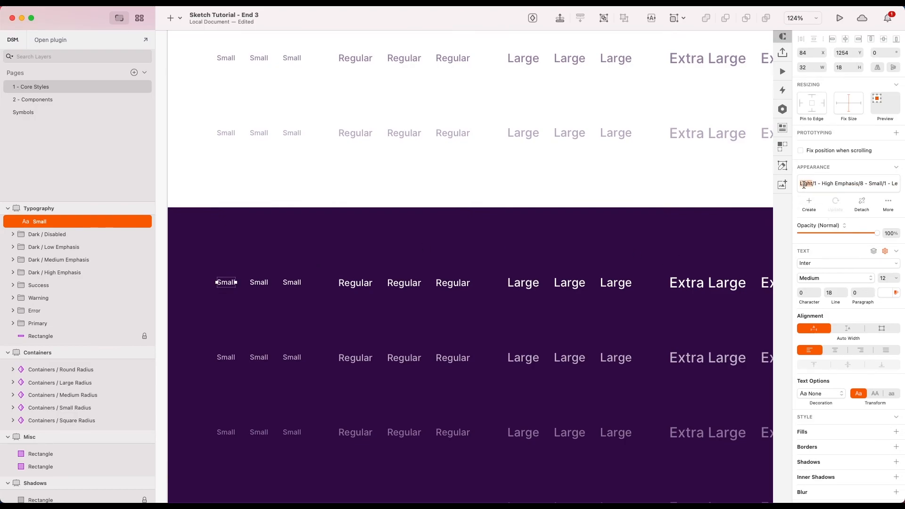
key("Right")
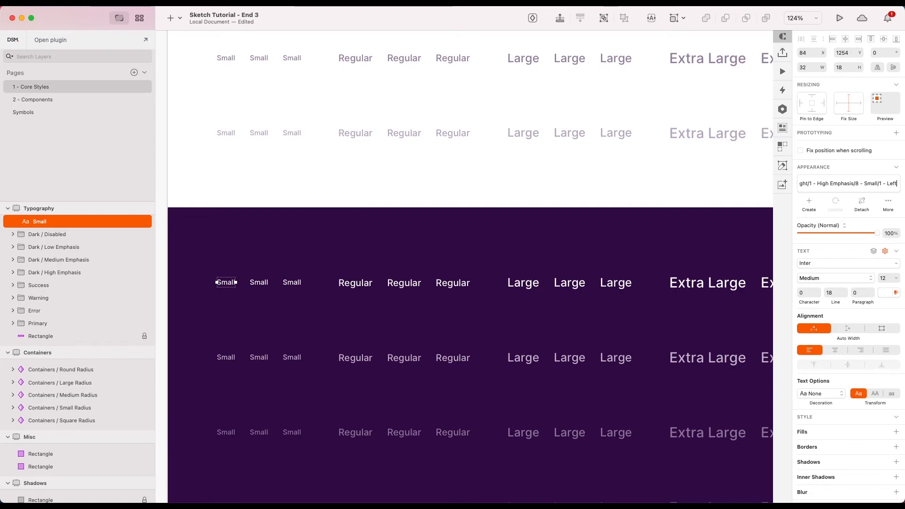
key("Return")
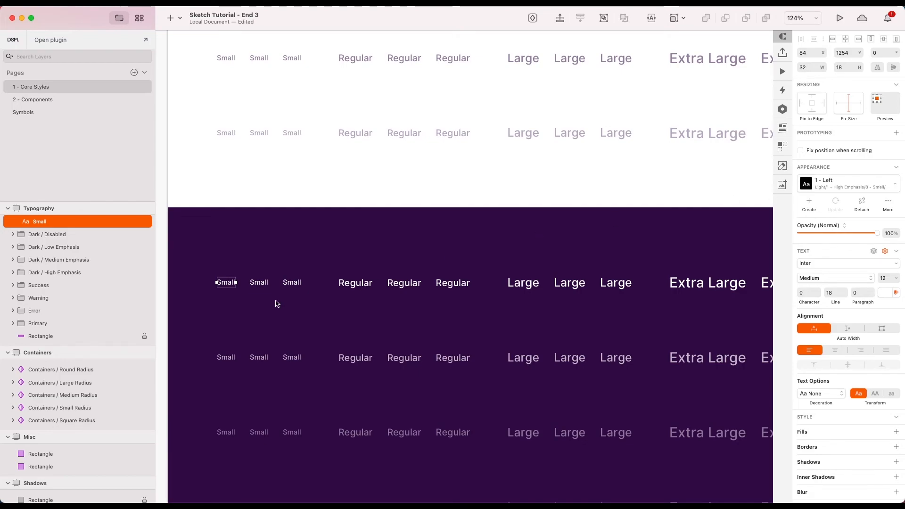
Centre-align the second Small text in that row and create the style Light/1 - High Emphasis/8 - Small/2 - Center from it.
left_click(261, 286)
left_click(835, 350)
left_click(808, 203)
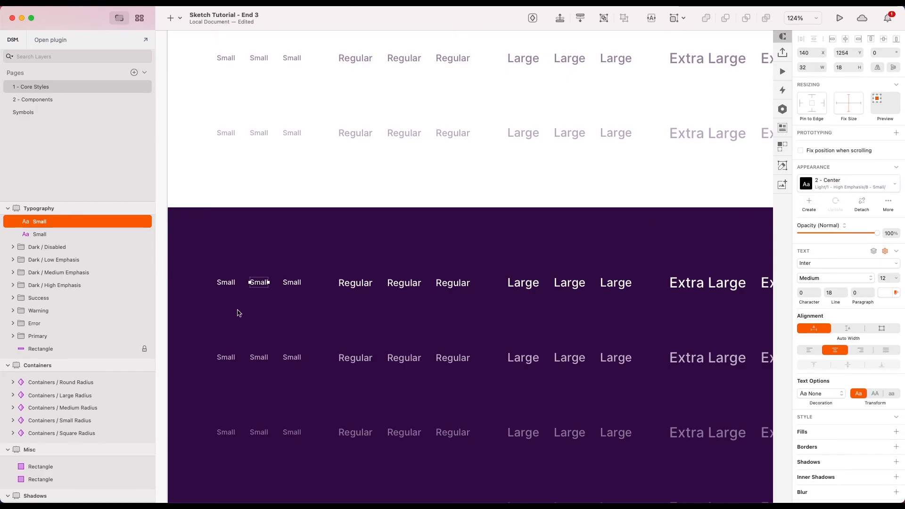
Create Light/1 - High Emphasis text styles for the row's remaining texts, from the right-aligned Small through Regular, Large, Extra Large and the headings.
scroll(632, 404, "down", 2)
scroll(632, 405, "right", 4)
scroll(656, 420, "left", 6)
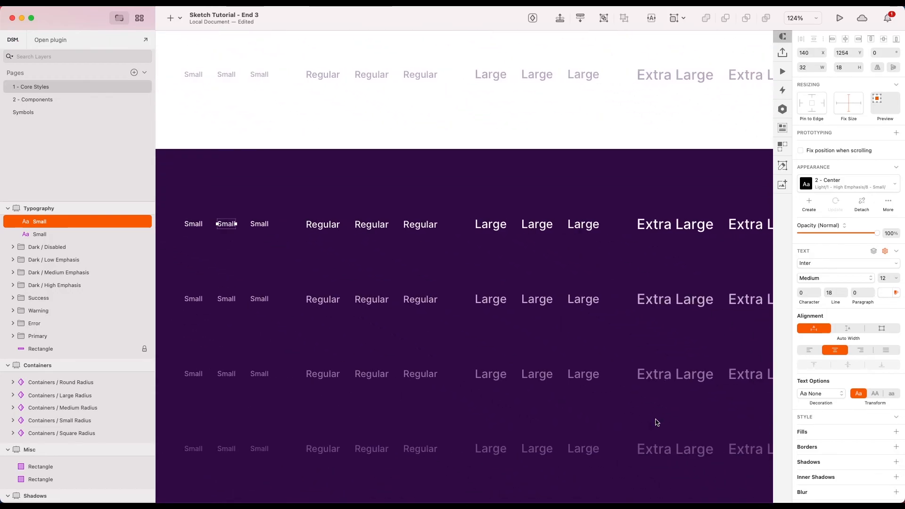
left_click(322, 240)
left_click(385, 241)
left_click(434, 241)
left_click(482, 241)
scroll(507, 245, "right", 5)
left_click(487, 235)
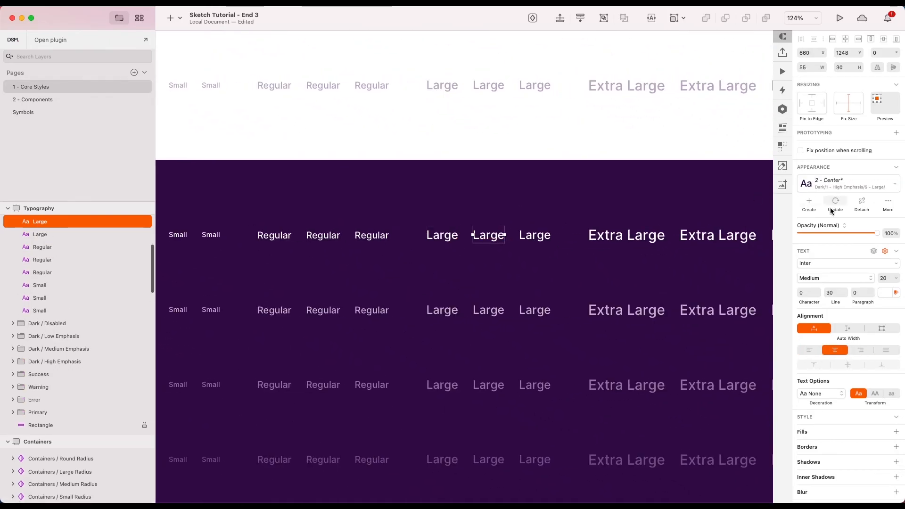
left_click(533, 235)
left_click(585, 234)
scroll(584, 240, "right", 5)
left_click(501, 225)
scroll(519, 227, "right", 4)
left_click(466, 215)
left_click(646, 216)
scroll(646, 241, "right", 6)
left_click(584, 220)
Create Light/2 - Medium Emphasis text styles for every size and alignment in the second Light row.
scroll(556, 264, "left", 20)
left_click(394, 262)
left_click(462, 263)
scroll(518, 263, "right", 5)
left_click(448, 261)
left_click(542, 262)
scroll(623, 265, "right", 4)
left_click(536, 266)
double_click(809, 185)
type("Light")
scroll(608, 269, "right", 5)
left_click(503, 270)
scroll(565, 273, "right", 3)
left_click(520, 279)
scroll(560, 283, "right", 3)
left_click(549, 286)
left_click(620, 284)
Create Light/3 - Low Emphasis text styles for every size and alignment in the third Light row.
scroll(670, 298, "left", 20)
left_click(434, 318)
double_click(811, 185)
type("Light")
scroll(515, 312, "right", 3)
left_click(515, 312)
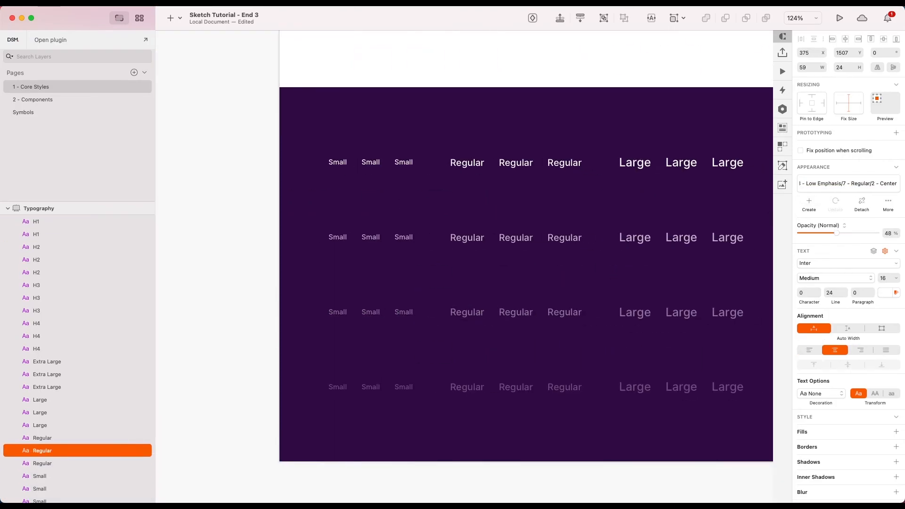
left_click(590, 316)
left_click(506, 319)
left_click(684, 318)
scroll(636, 283, "right", 7)
left_click(374, 320)
left_click(452, 319)
left_click(540, 319)
left_click(719, 319)
scroll(660, 316, "right", 6)
left_click(618, 318)
left_click(810, 200)
Create Light/4 - Disabled text styles for every size and alignment in the faintest Light row.
scroll(519, 306, "left", 20)
left_click(525, 352)
left_click(621, 351)
left_click(535, 352)
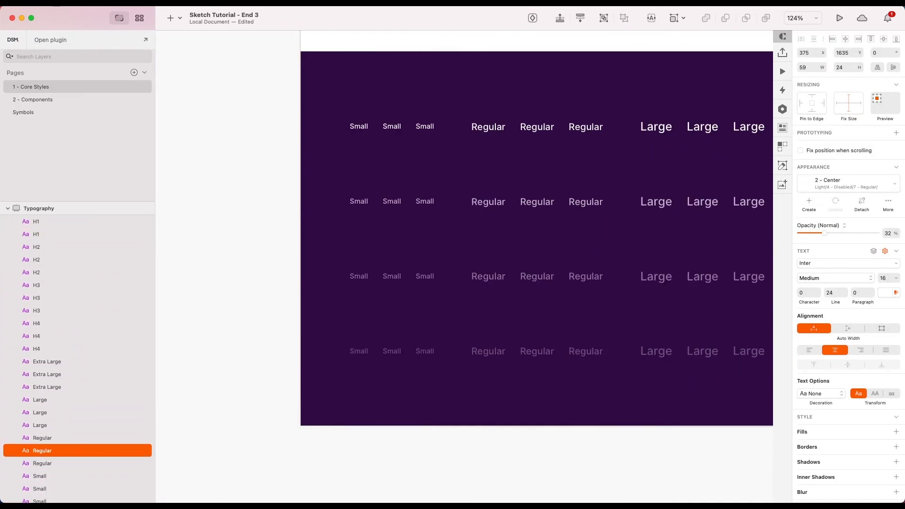
left_click(584, 363)
left_click(630, 363)
left_click(494, 371)
left_click(585, 370)
scroll(585, 368, "right", 5)
left_click(479, 363)
left_click(616, 363)
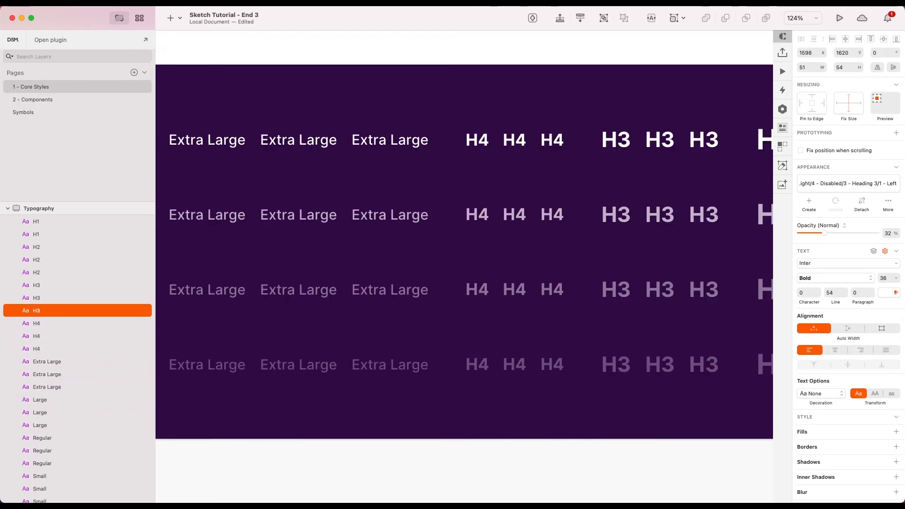
scroll(660, 363, "right", 6)
left_click(524, 358)
scroll(630, 357, "right", 5)
left_click(489, 356)
left_click(550, 356)
left_click(610, 357)
Resize the Typography artboard and its dark background rectangle to a width of 2540.
scroll(493, 365, "down", 6)
left_click(674, 349)
left_click(810, 67)
type("2544")
left_click(654, 347)
left_click(815, 70)
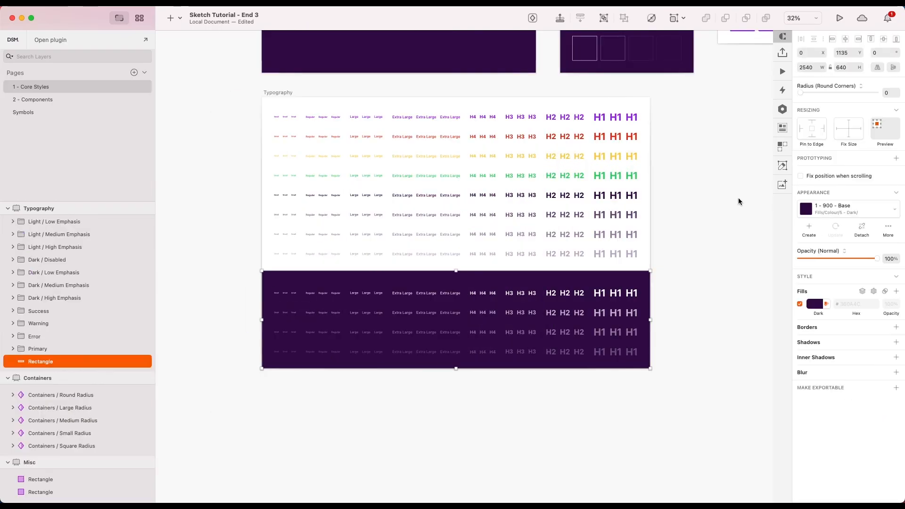
left_click(355, 422)
Insert a text layer on the empty canvas below the Typography artboard.
scroll(355, 423, "down", 2)
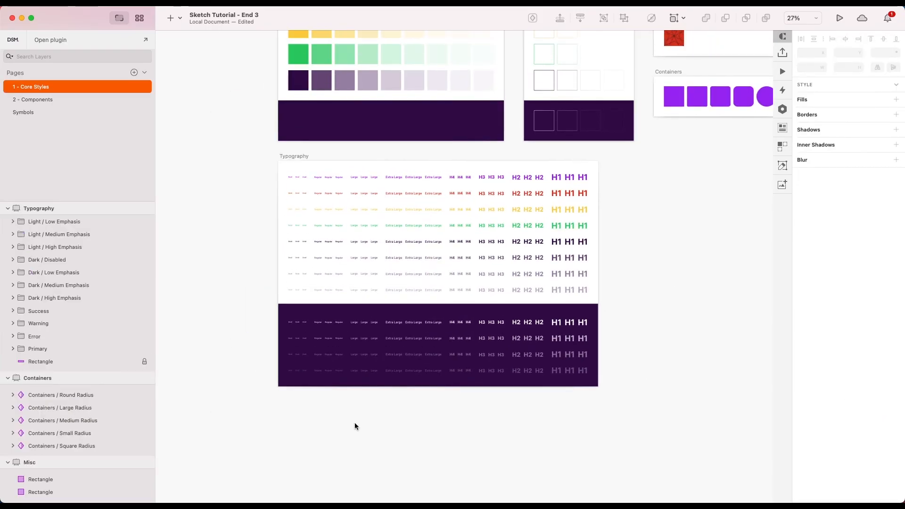
scroll(355, 423, "up", 1)
scroll(403, 372, "up", 3)
scroll(403, 371, "down", 5)
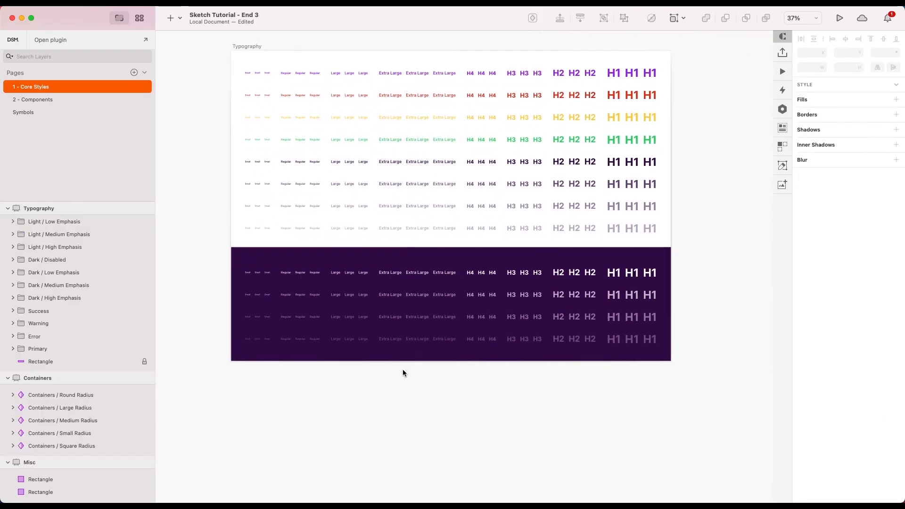
key("t")
left_click(381, 361)
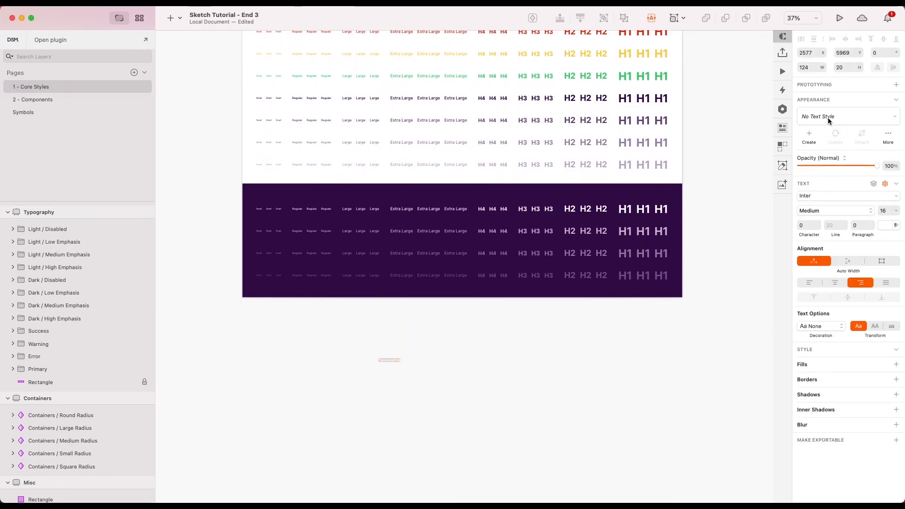
Examine the document's text style hierarchy for the new layer, including the Light emphasis levels, heading sizes, alignments and Success group.
left_click(827, 118)
mouse_move(819, 149)
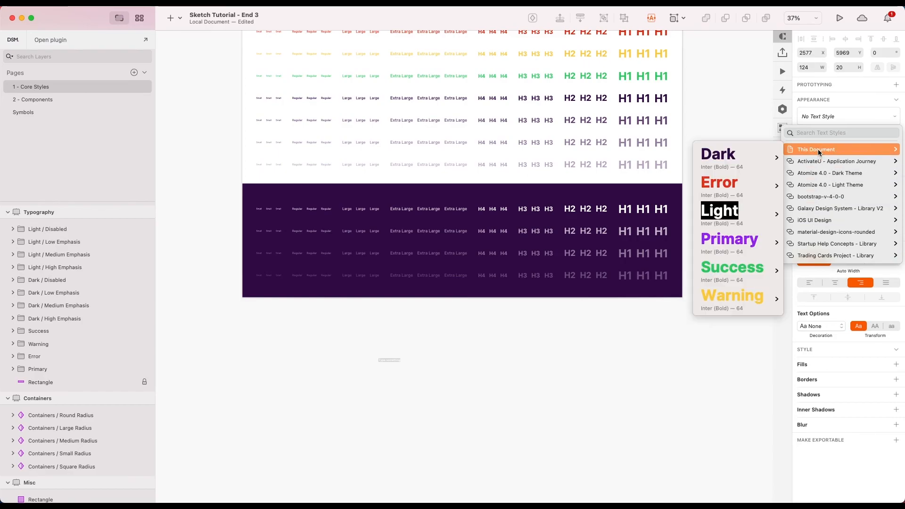
mouse_move(742, 208)
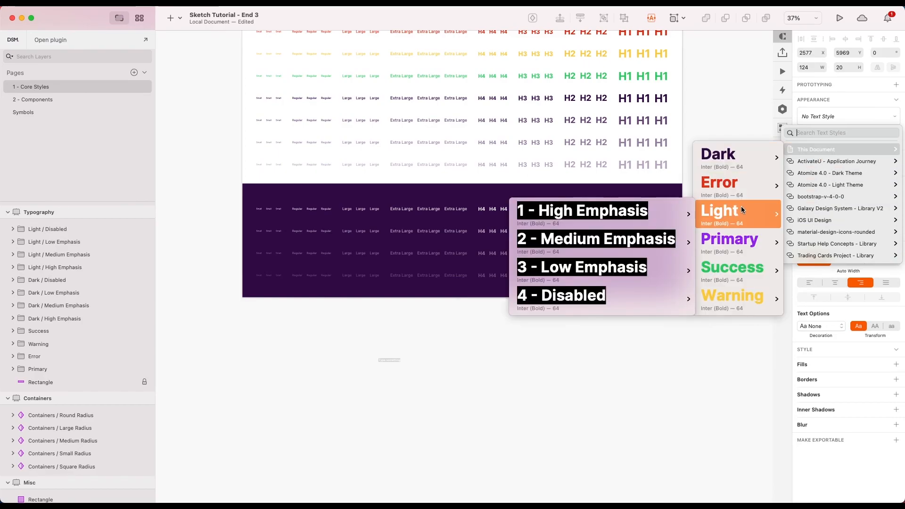
mouse_move(617, 234)
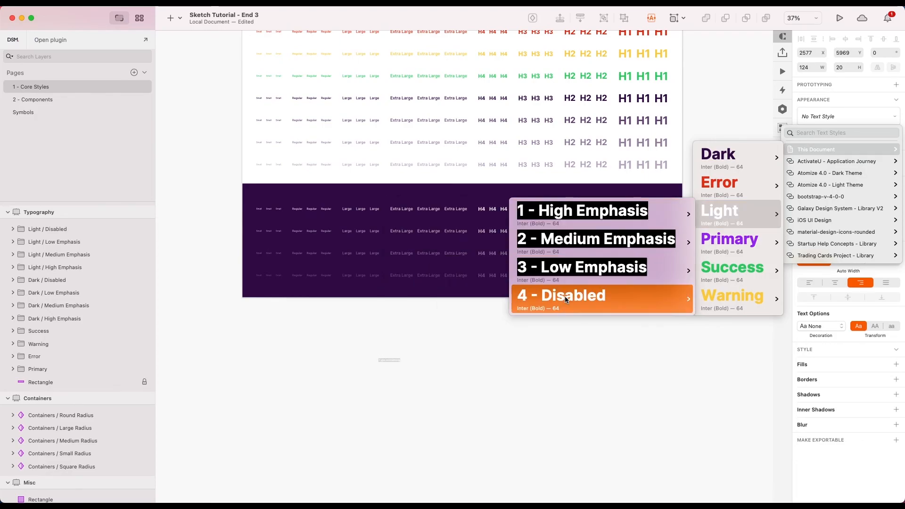
mouse_move(566, 299)
mouse_move(427, 396)
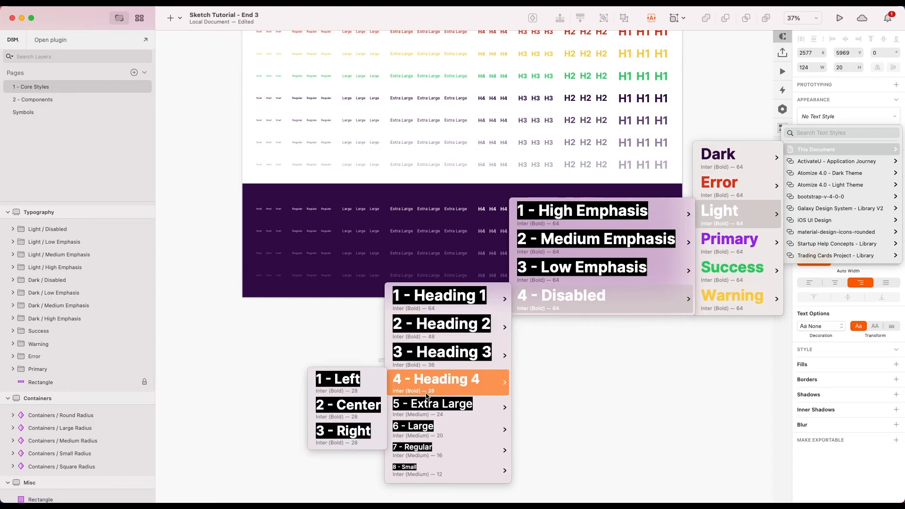
mouse_move(449, 310)
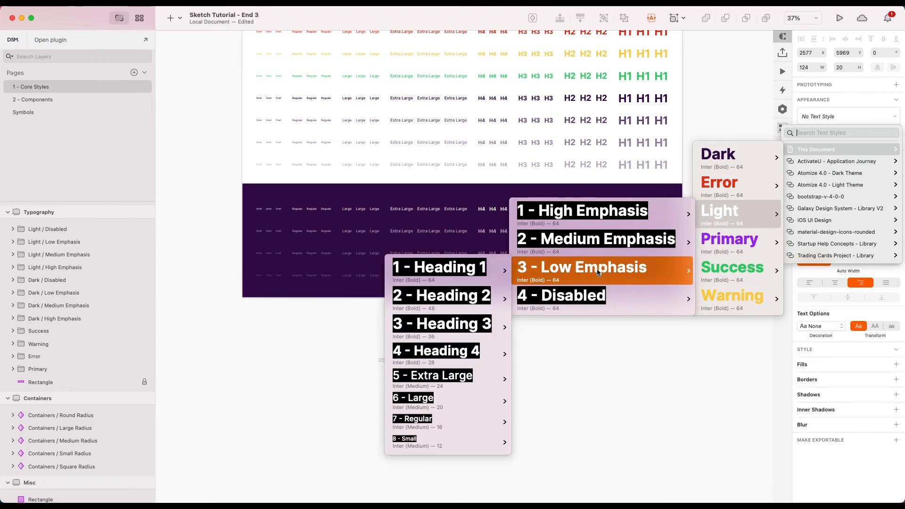
mouse_move(760, 169)
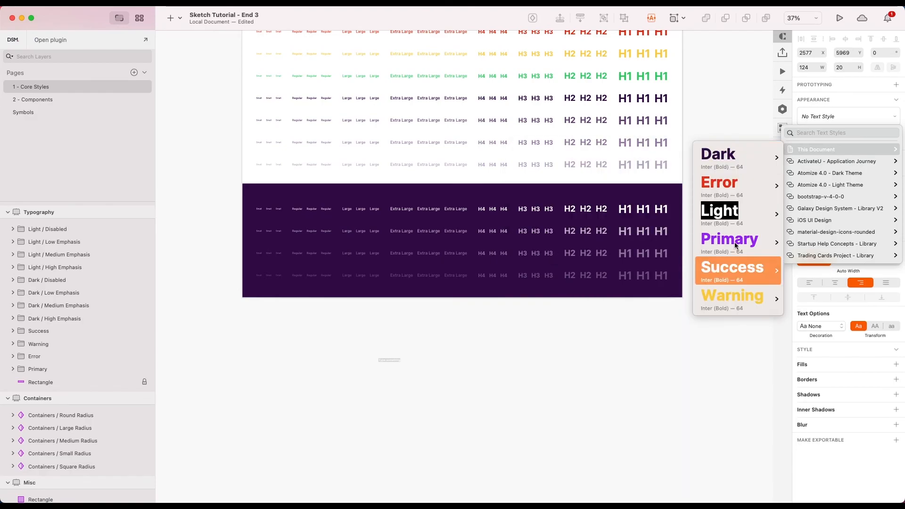
mouse_move(731, 284)
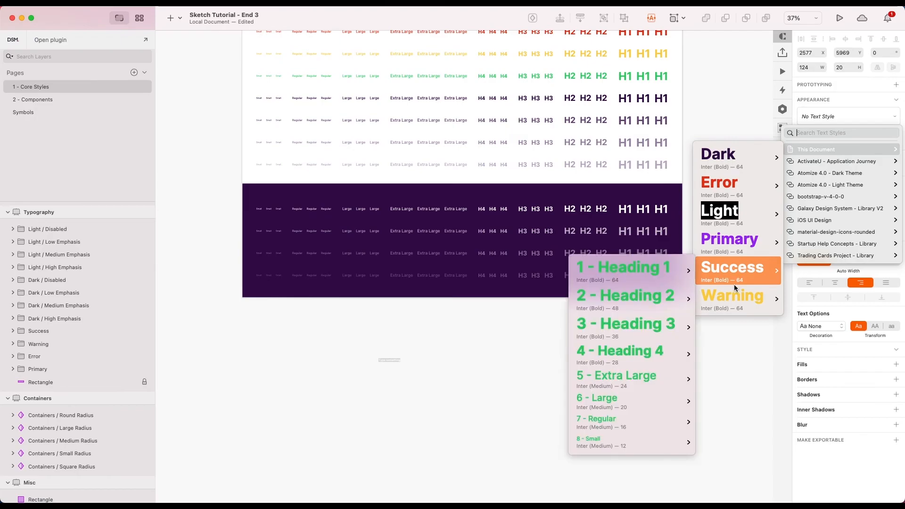
left_click(706, 127)
scroll(705, 126, "up", 15)
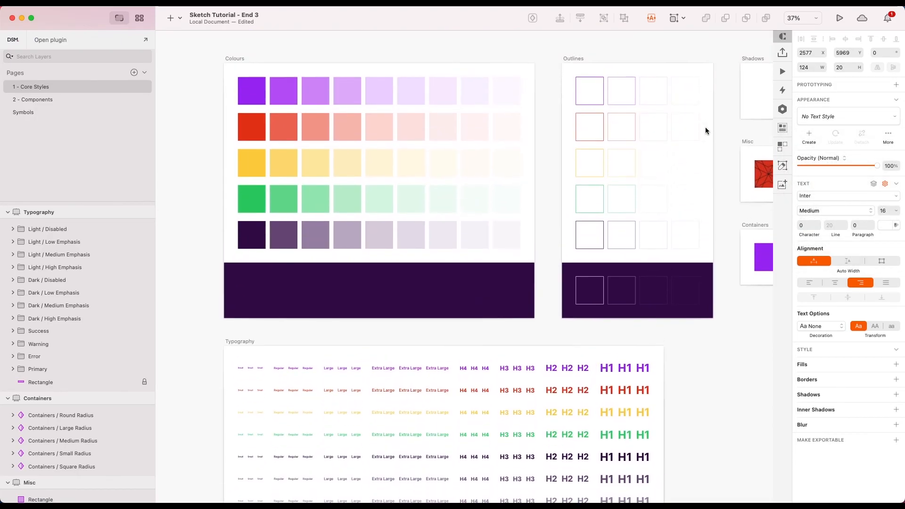
scroll(544, 199, "right", 7)
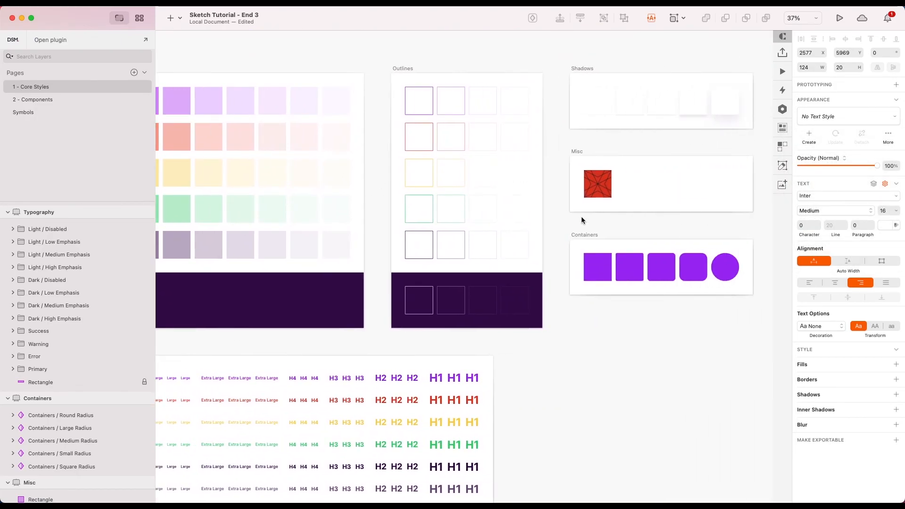
scroll(581, 219, "down", 10)
scroll(581, 220, "left", 3)
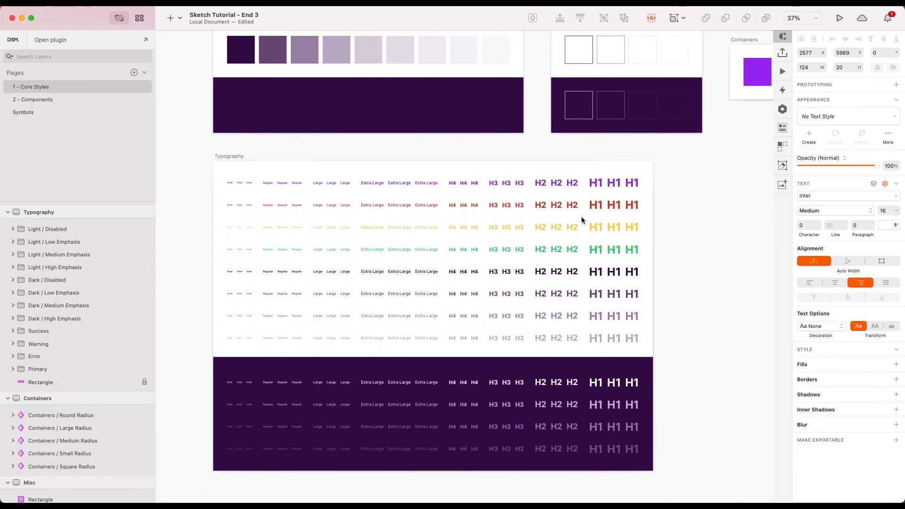
Rename the Primary and Error text style groups to 1 - Primary and 2 - Error.
left_click(139, 19)
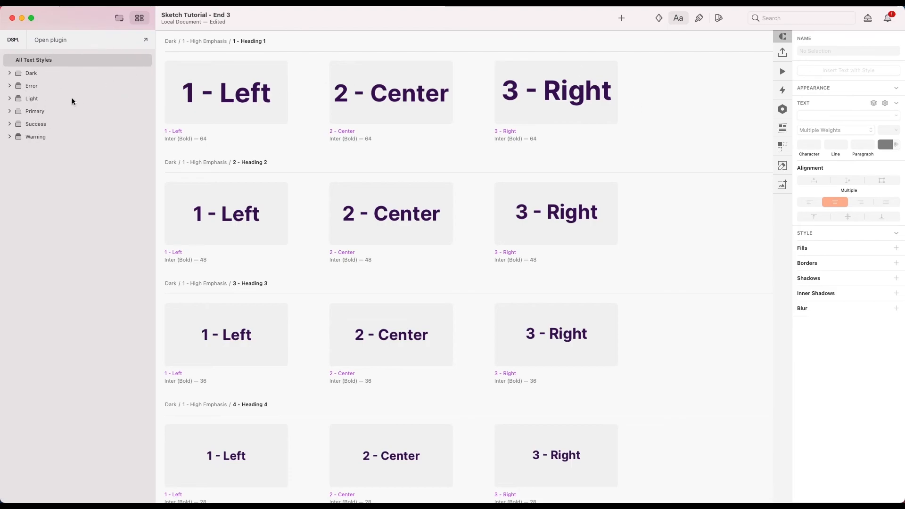
double_click(34, 113)
key("Left")
type("1 -")
key("Return")
double_click(29, 99)
key("Left")
type("2 -")
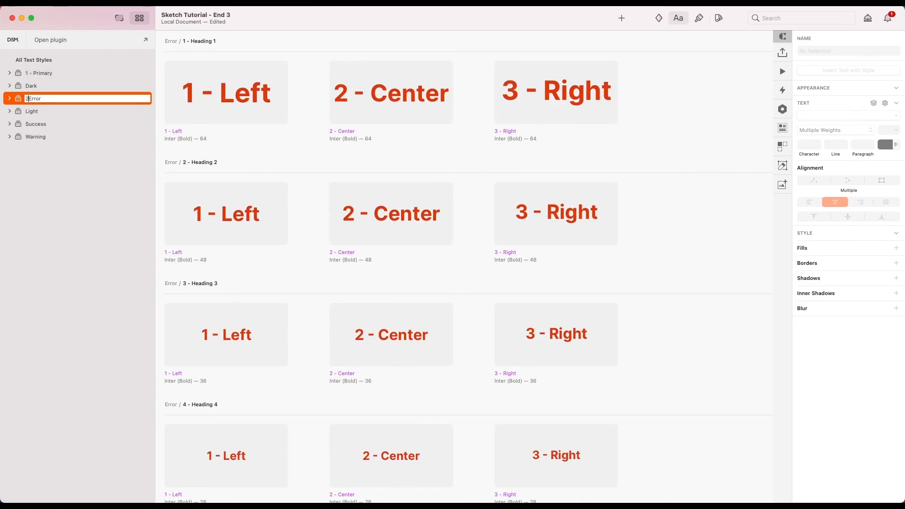
key("Return")
Rename the Warning and Success text style groups to 3 - Warning and 4 - Success.
double_click(31, 137)
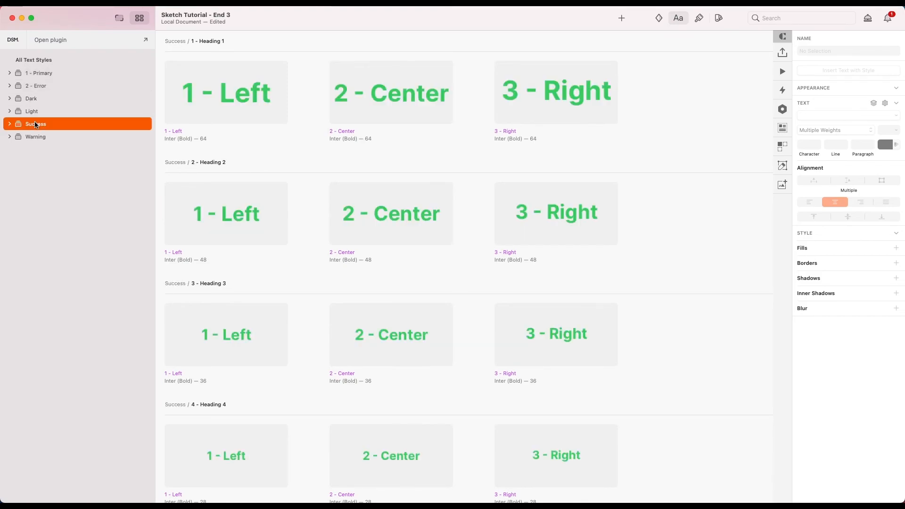
key("Left")
type("3 -")
key("Return")
double_click(35, 137)
key("Left")
type("4 -")
key("Return")
Rename the Dark and Light text style groups to 5 - Dark and 6 - Light.
double_click(29, 124)
key("Left")
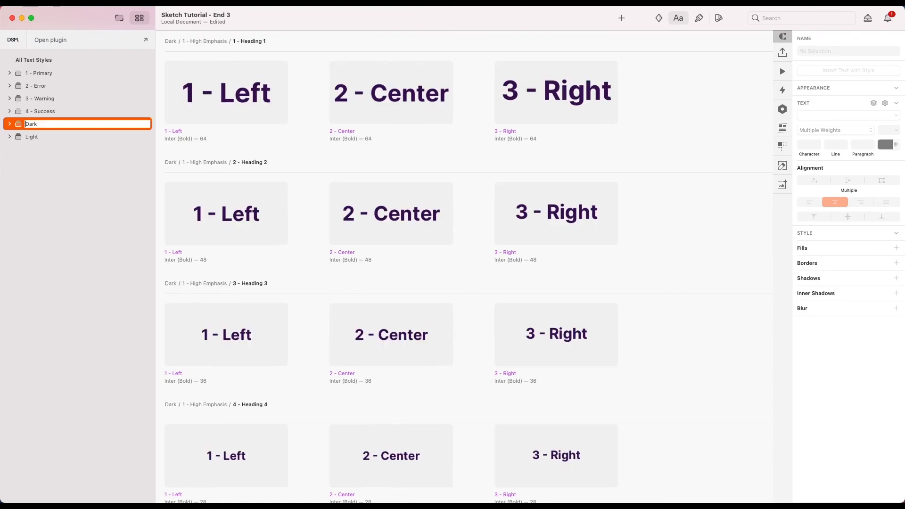
type("5 -")
key("Return")
double_click(29, 136)
key("Left")
type("6 -")
key("Return")
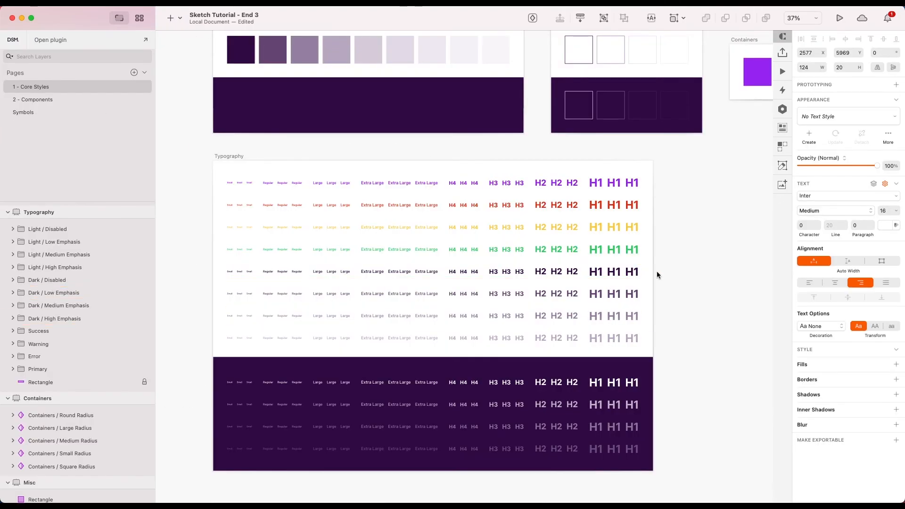
Check the order of the renamed text style groups available to the text layer below the Typography artboard.
scroll(657, 270, "down", 5)
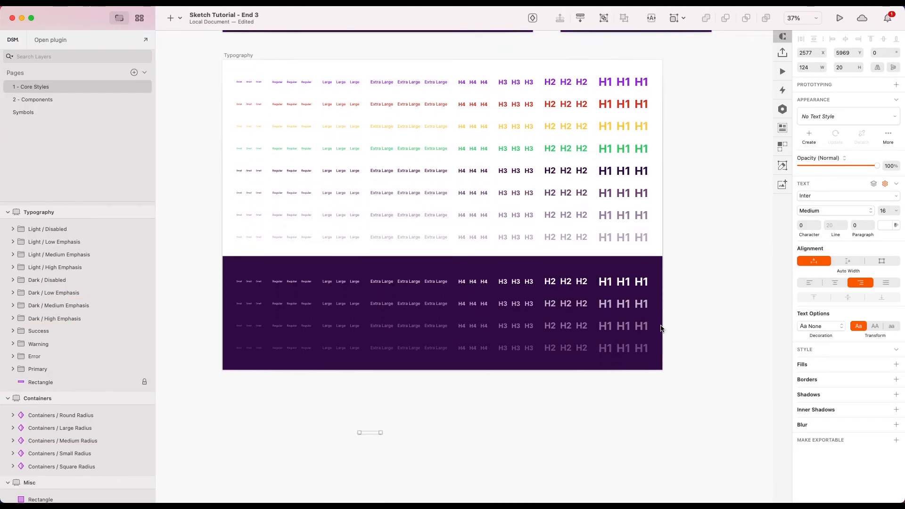
left_click(825, 114)
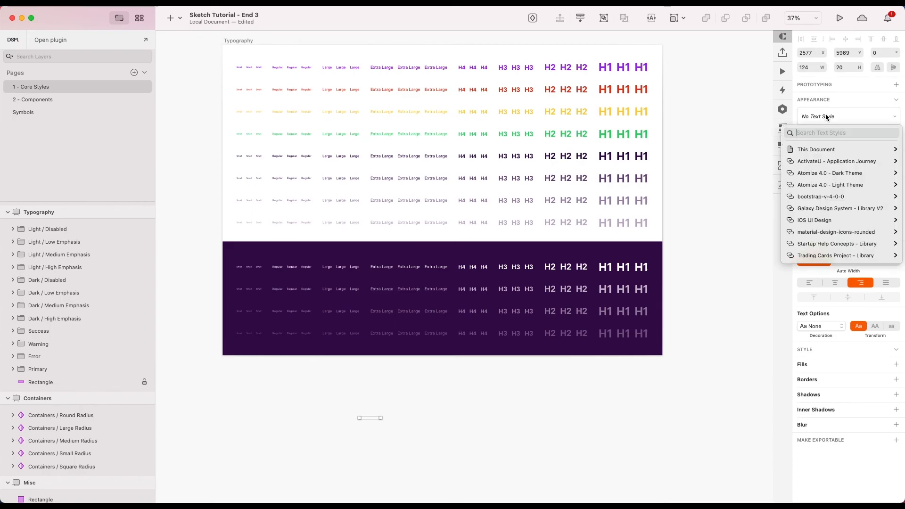
mouse_move(808, 147)
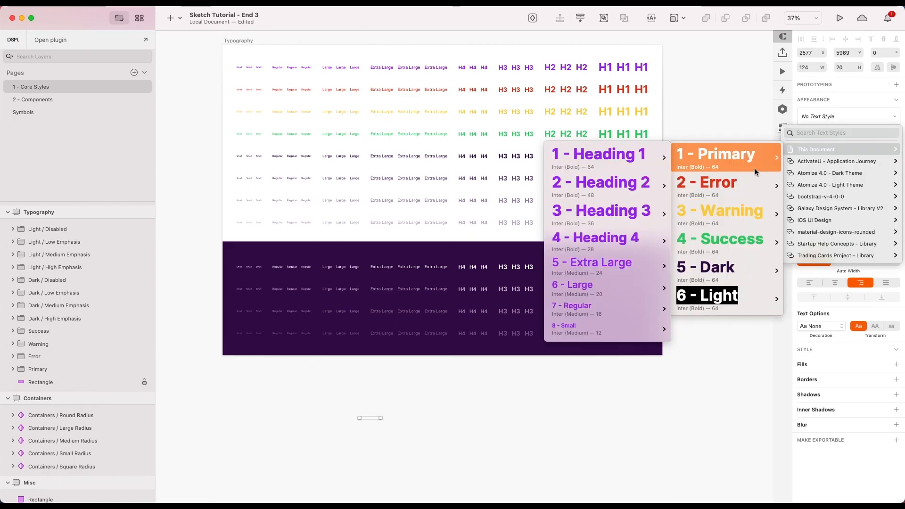
mouse_move(724, 157)
mouse_move(623, 159)
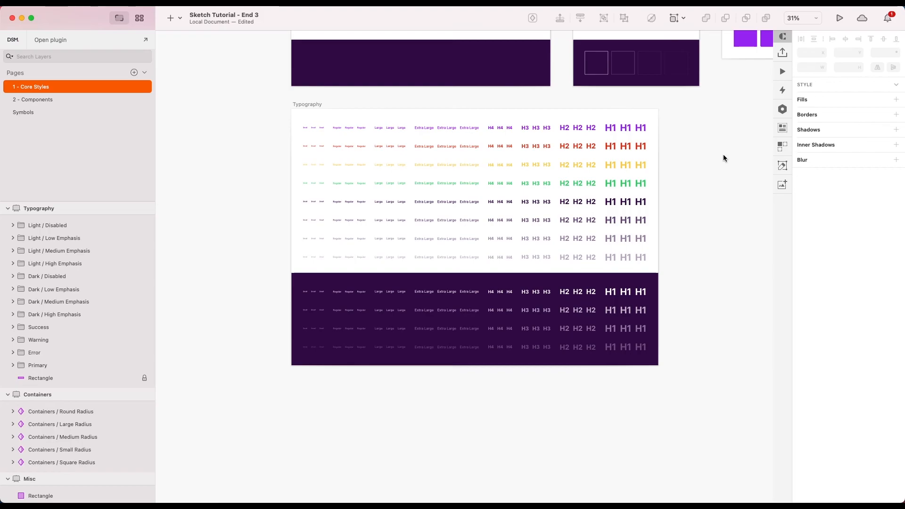
Inspect the font size and line height of the first Regular text layer in the Primary row.
scroll(687, 148, "up", 2)
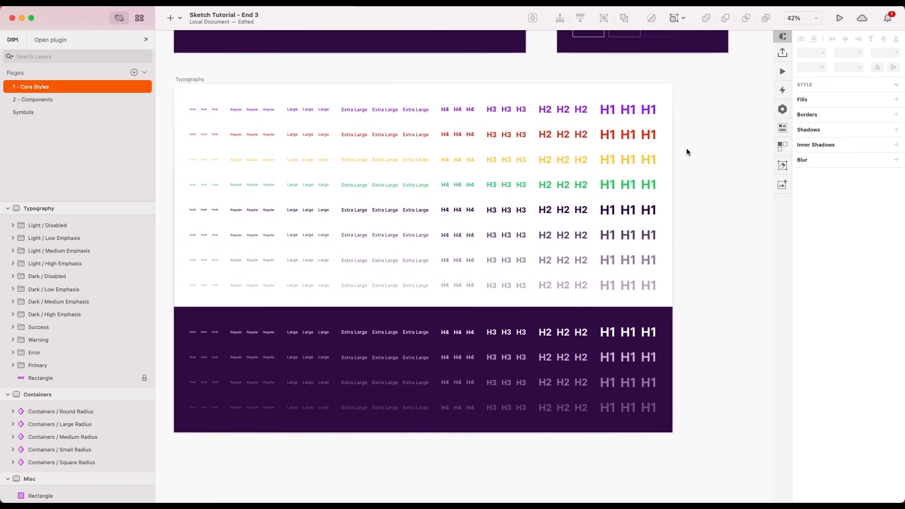
scroll(686, 152, "right", 2)
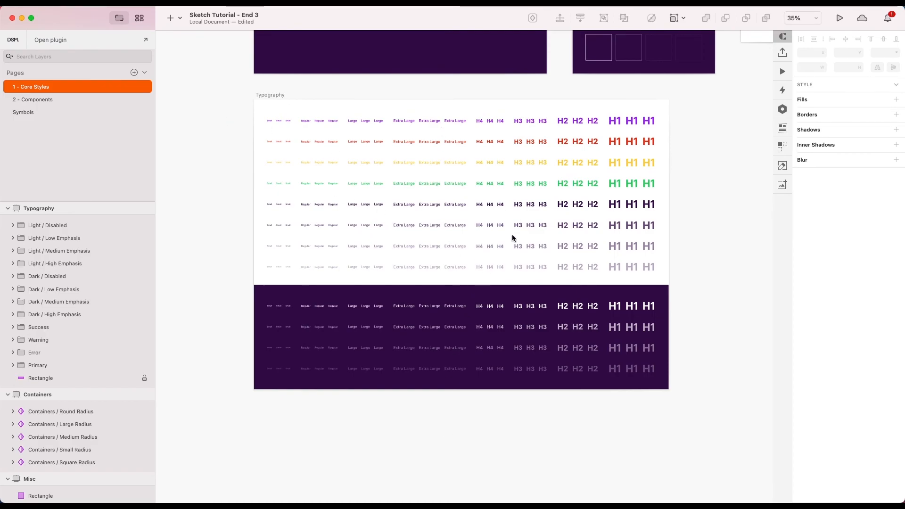
scroll(688, 191, "right", 1)
scroll(688, 191, "up", 1)
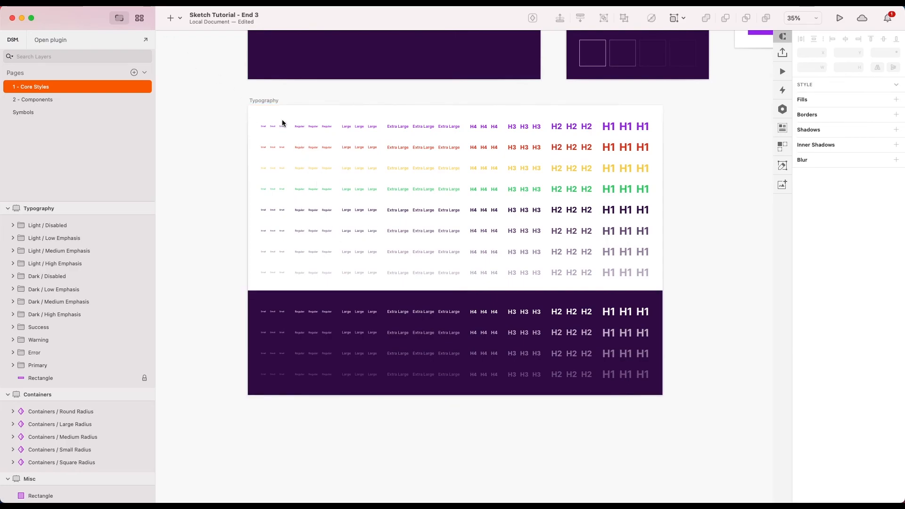
left_click(300, 127)
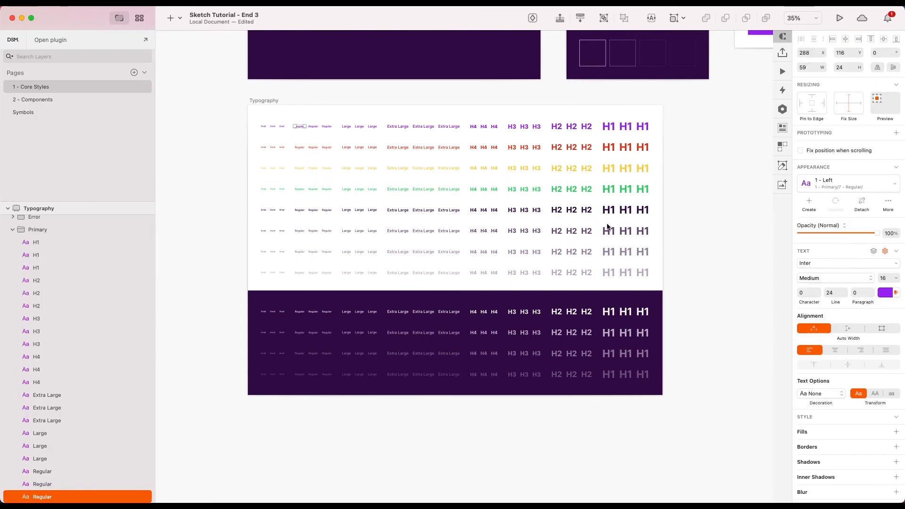
left_click(716, 236)
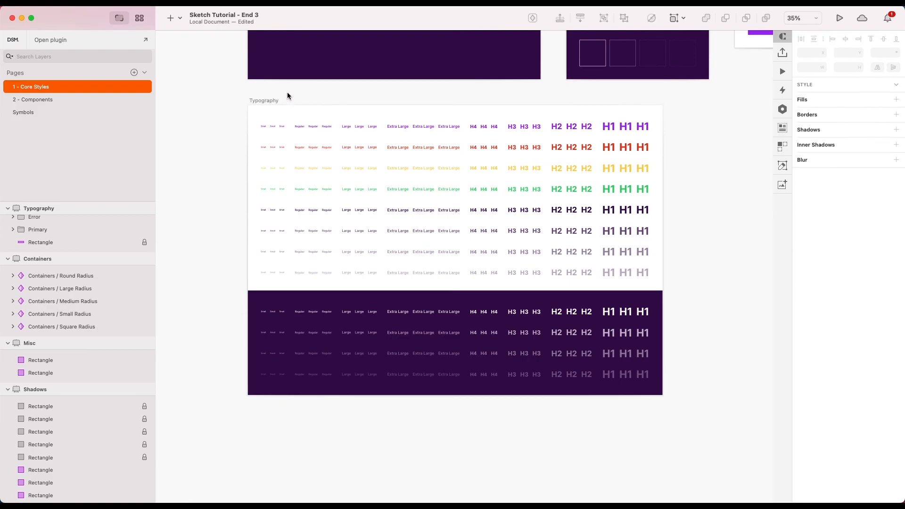
Set all Regular text layers across the Typography artboard to font size 18 and line height 18*1.5, and update their text styles.
left_click_drag(285, 90, 334, 401)
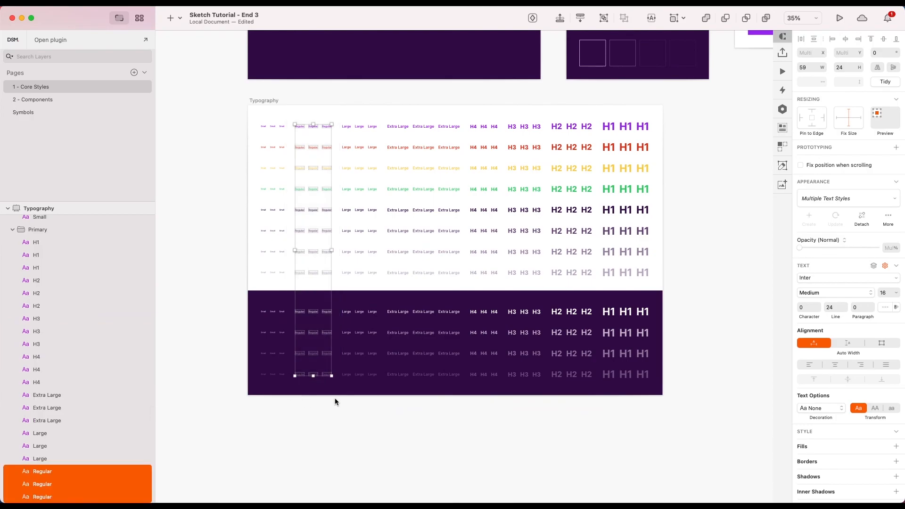
left_click(890, 295)
key("Return")
double_click(842, 309)
type("18*1.5")
key("Return")
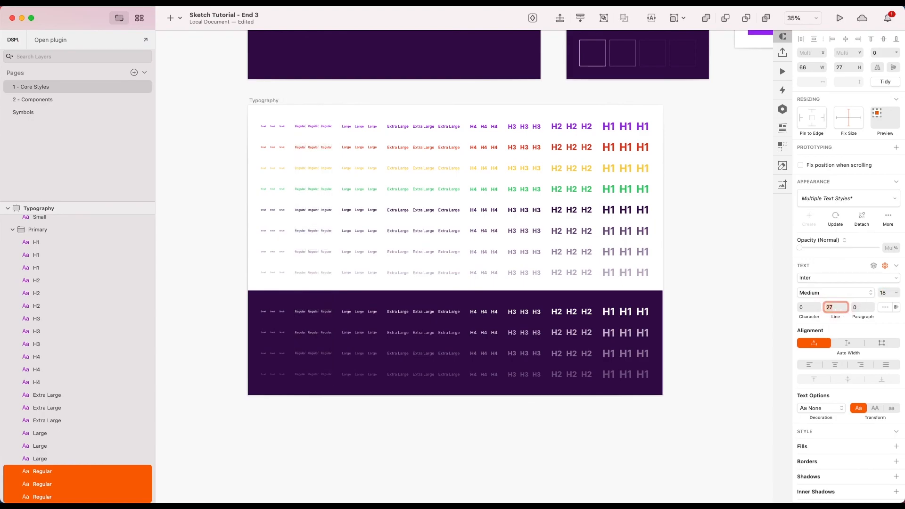
left_click(835, 217)
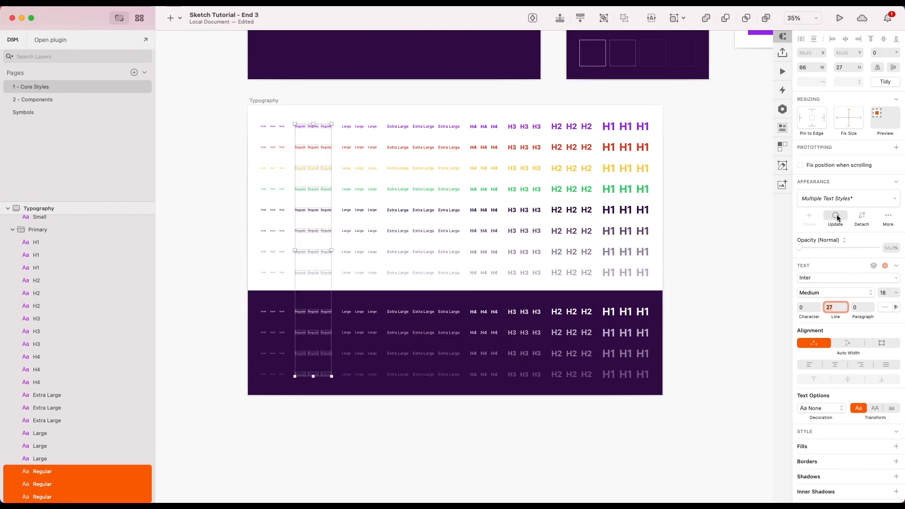
left_click(703, 241)
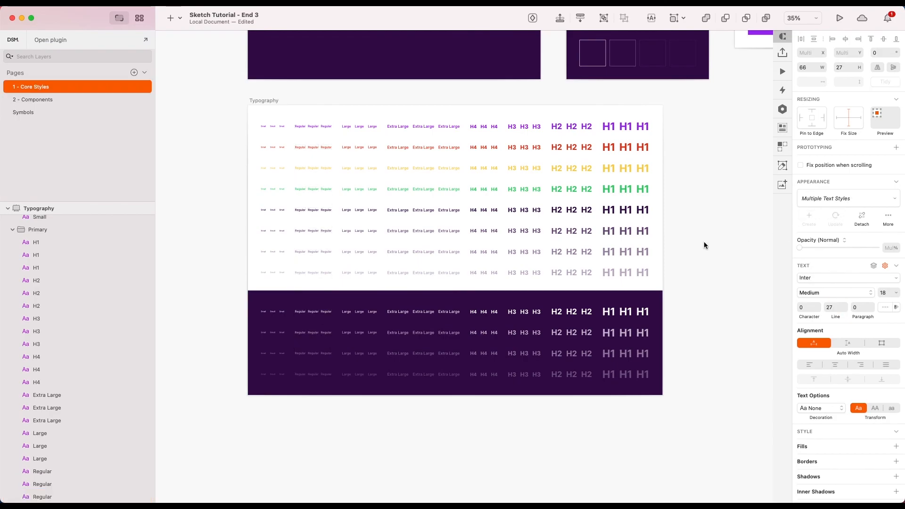
Check the size and line height of a Dark high-emphasis Regular text layer, and undo the Regular text style change.
left_click(328, 210)
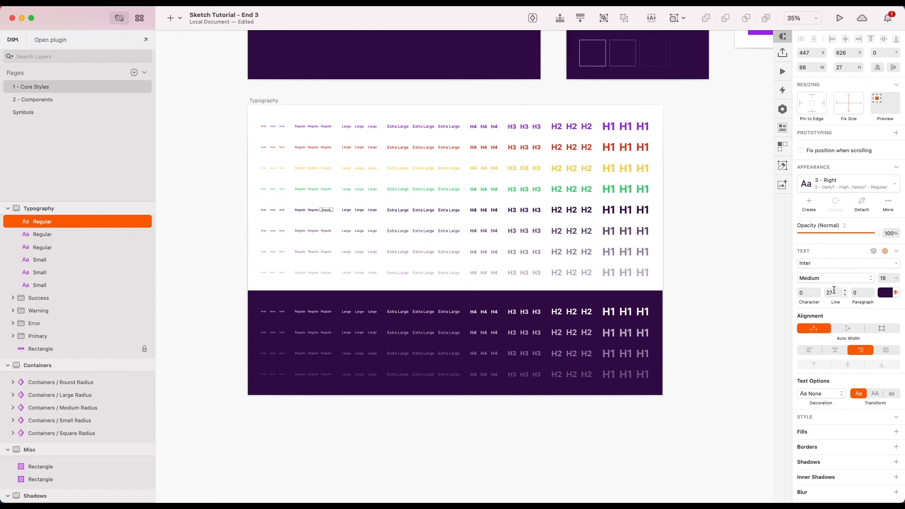
left_click(691, 264)
scroll(301, 189, "up", 5)
scroll(301, 188, "down", 5)
key("super+z")
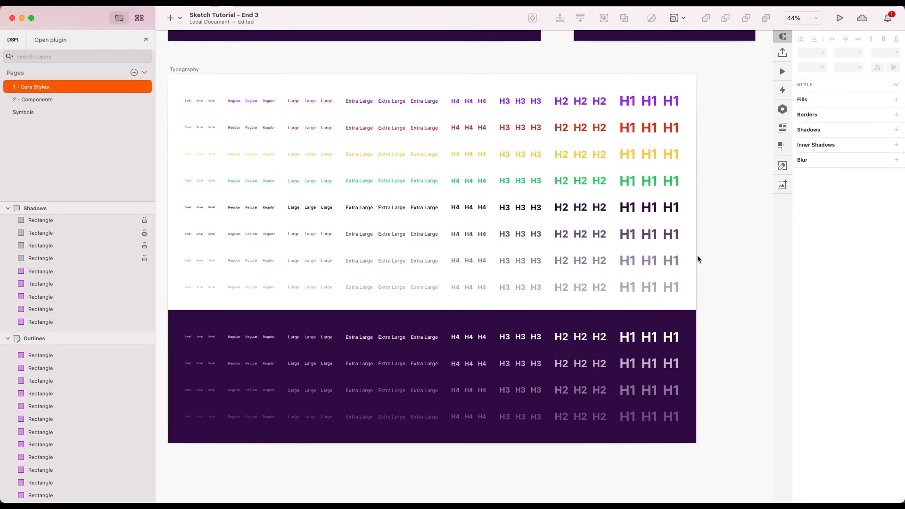
Try Poppins on all H1 to H4 text layers, replace it with the Recoleta typeface, and update their text styles.
left_click_drag(703, 71, 442, 449)
left_click(814, 277)
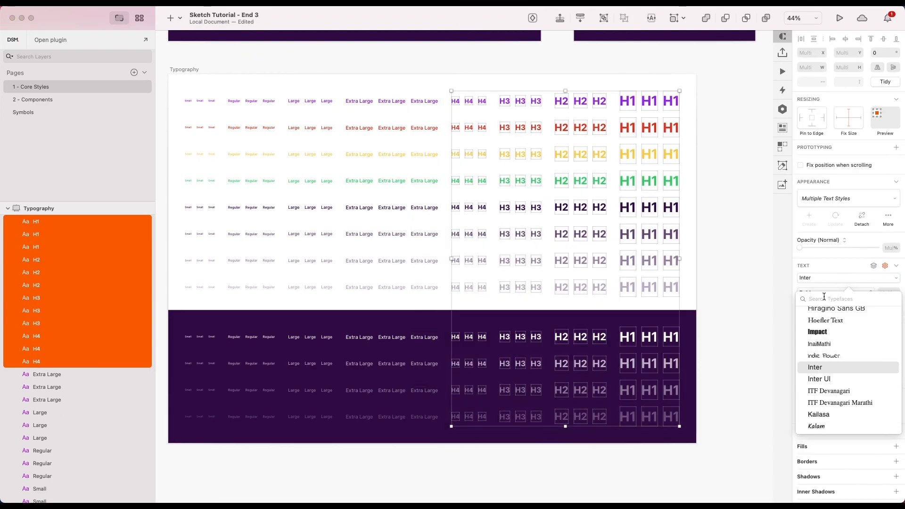
type("popp")
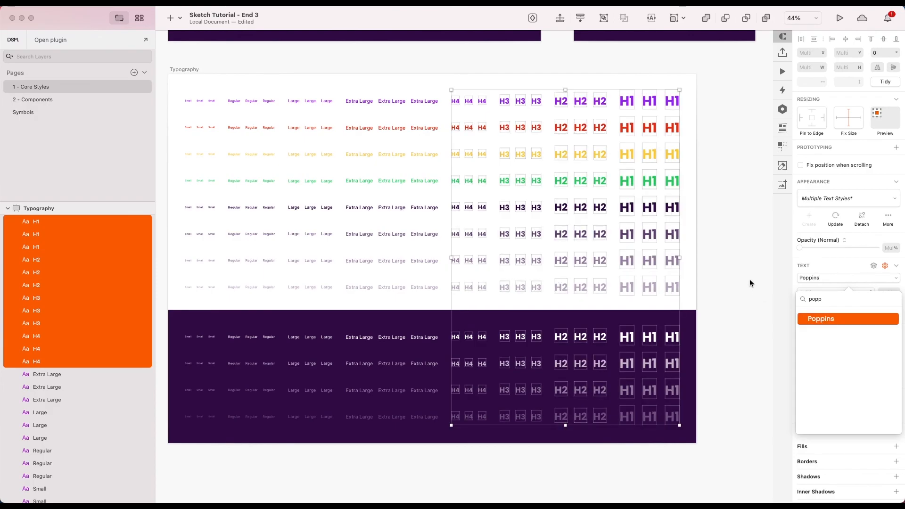
key("BackSpace")
key("BackSpace")
key("BackSpace")
key("BackSpace")
type("recol")
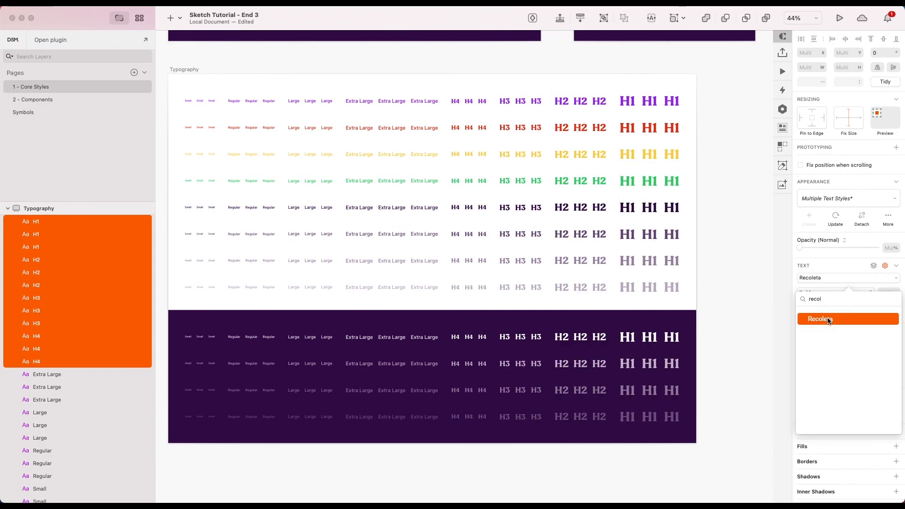
key("Return")
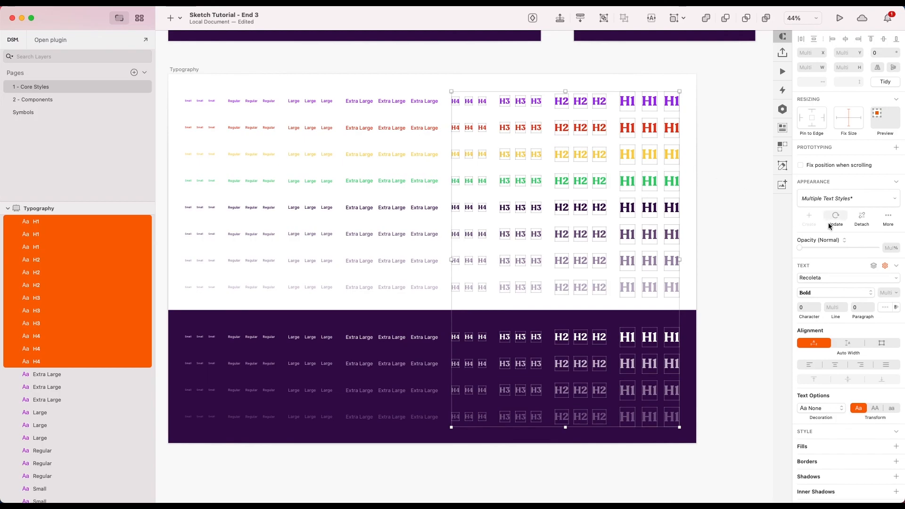
left_click(741, 194)
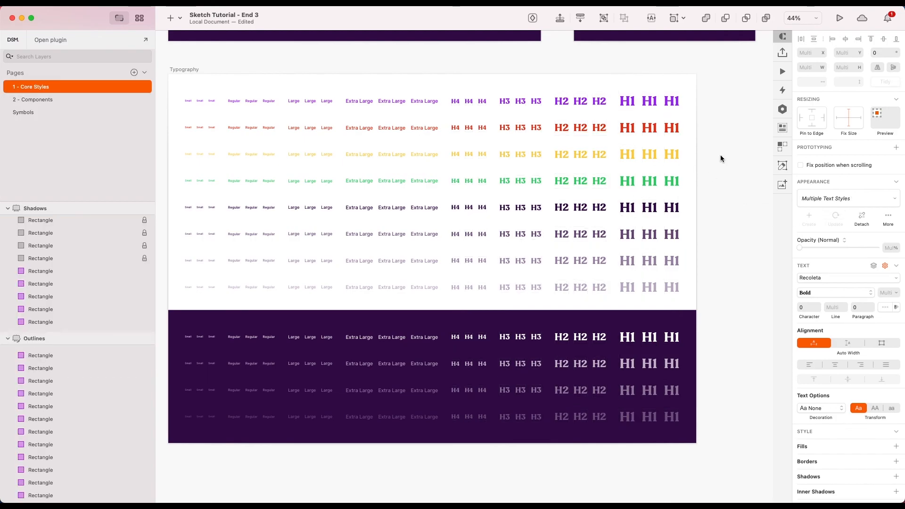
scroll(700, 130, "up", 1)
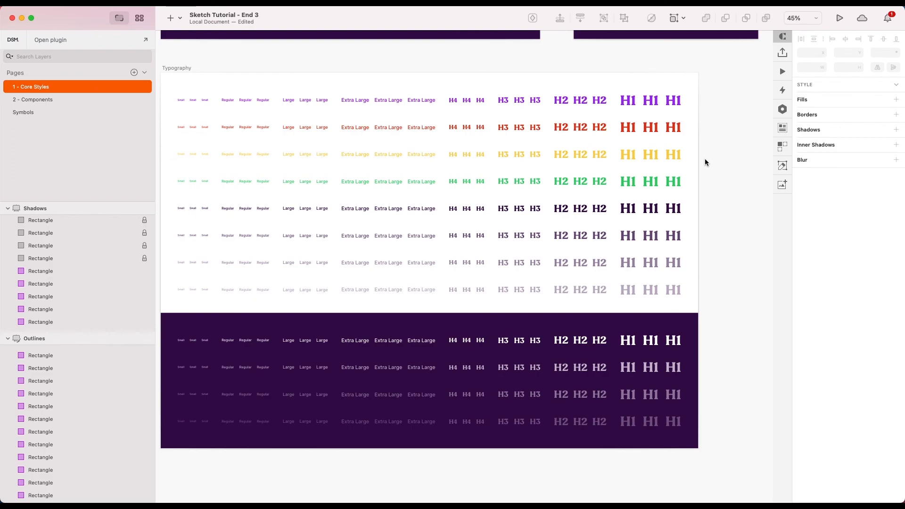
scroll(705, 160, "left", 2)
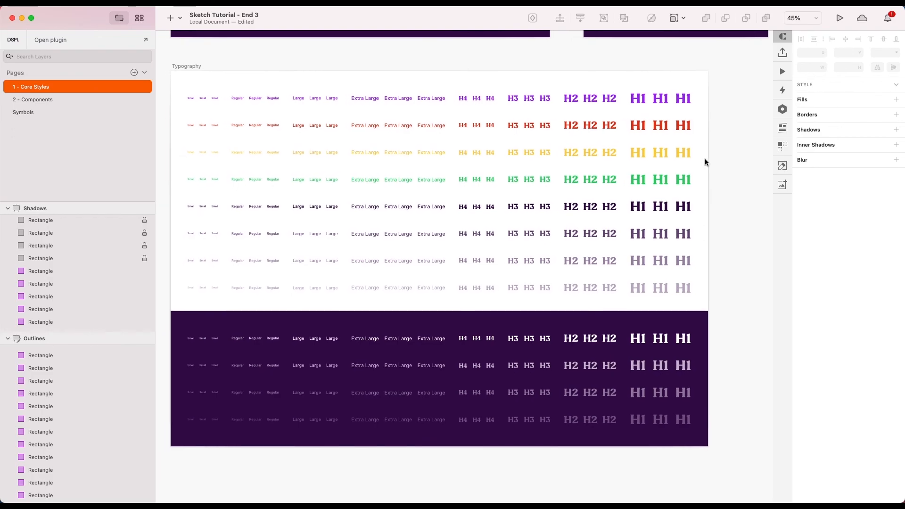
scroll(720, 164, "left", 2)
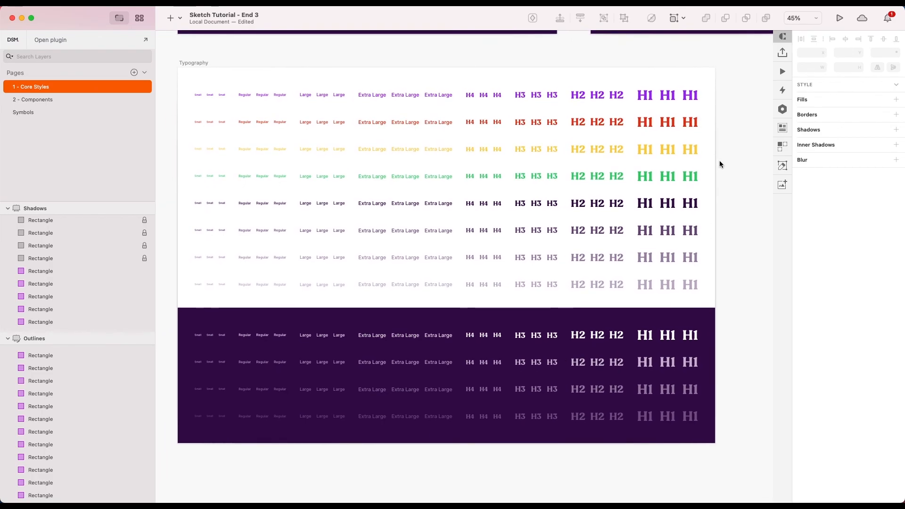